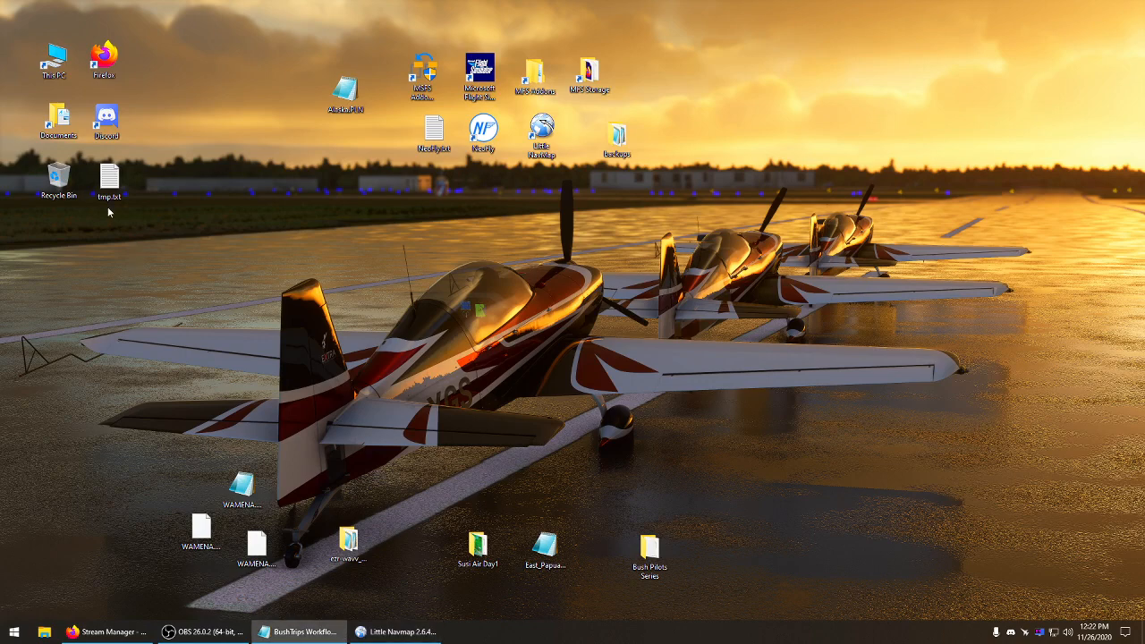
double_click(109, 179)
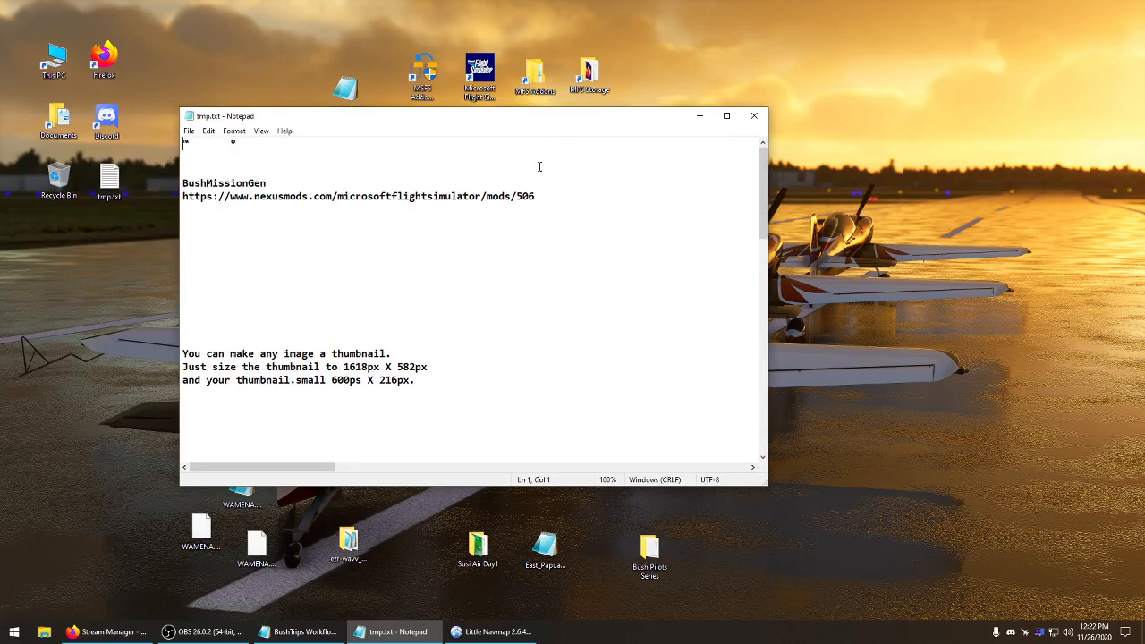
drag(538, 193, 184, 193)
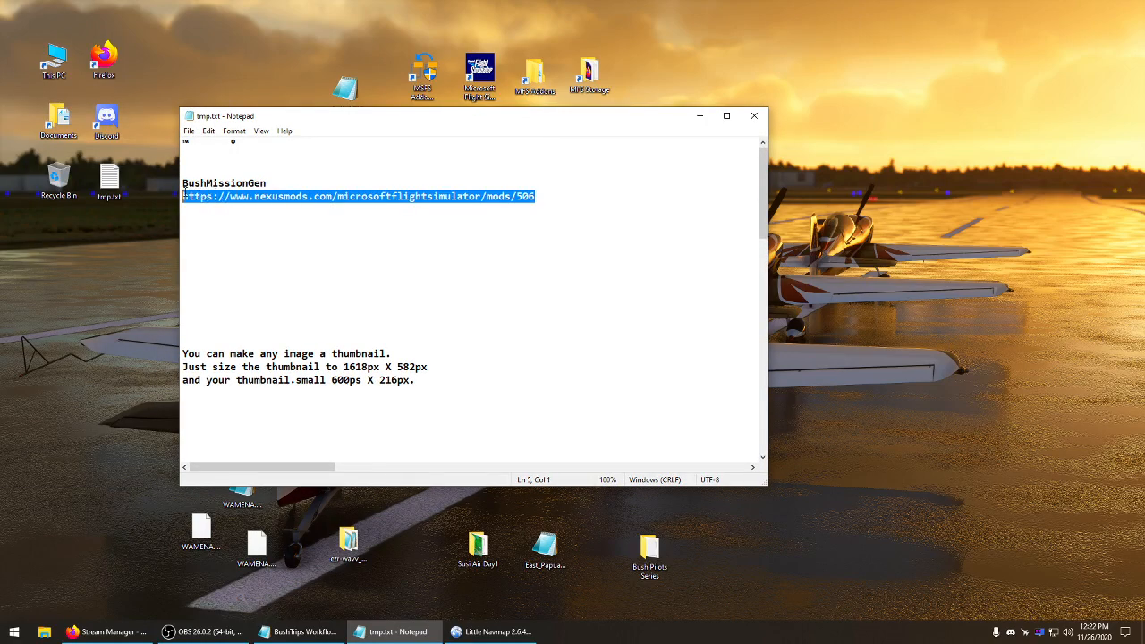
right_click(223, 202)
click(252, 240)
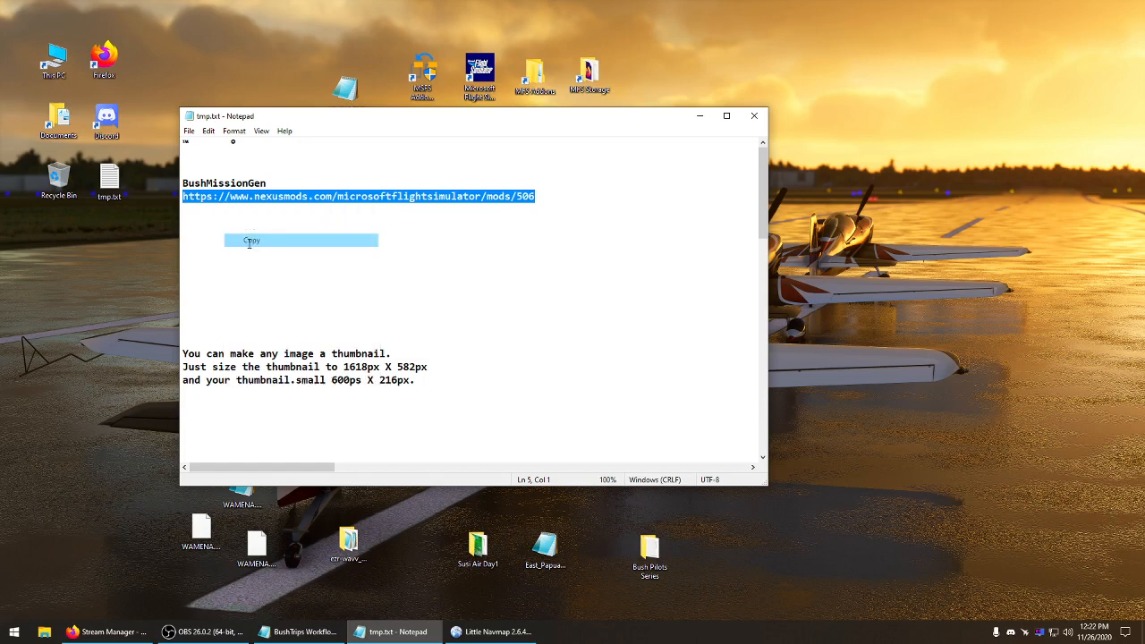
Load the copied link in a maximized Firefox window and look over the BushMissionGen mod's description and installation notes
key(alt+Tab)
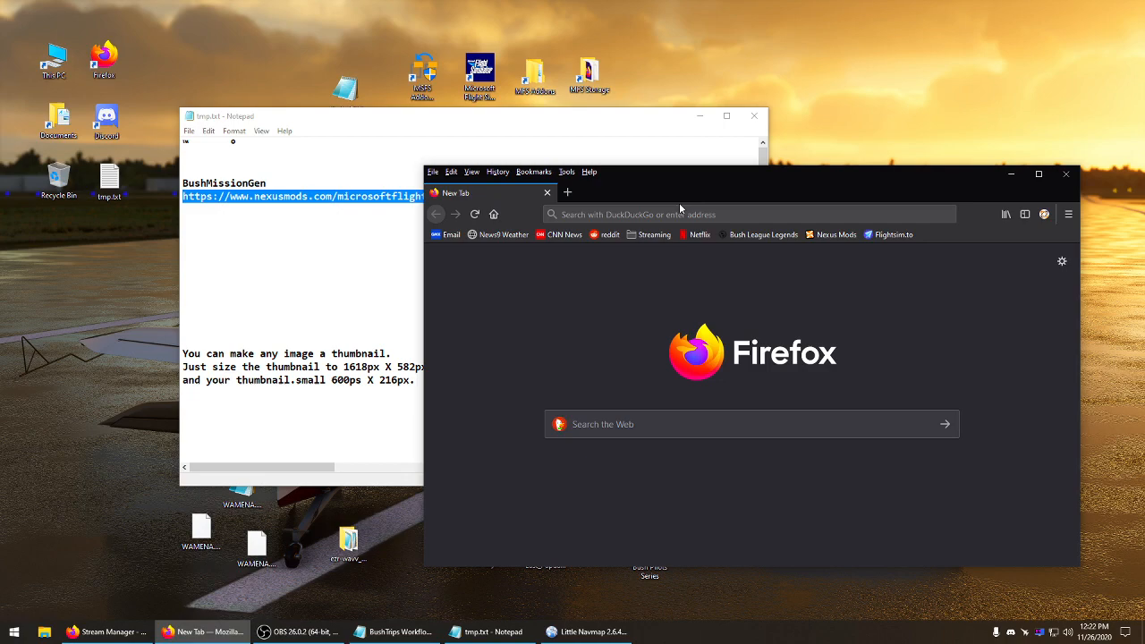
click(685, 215)
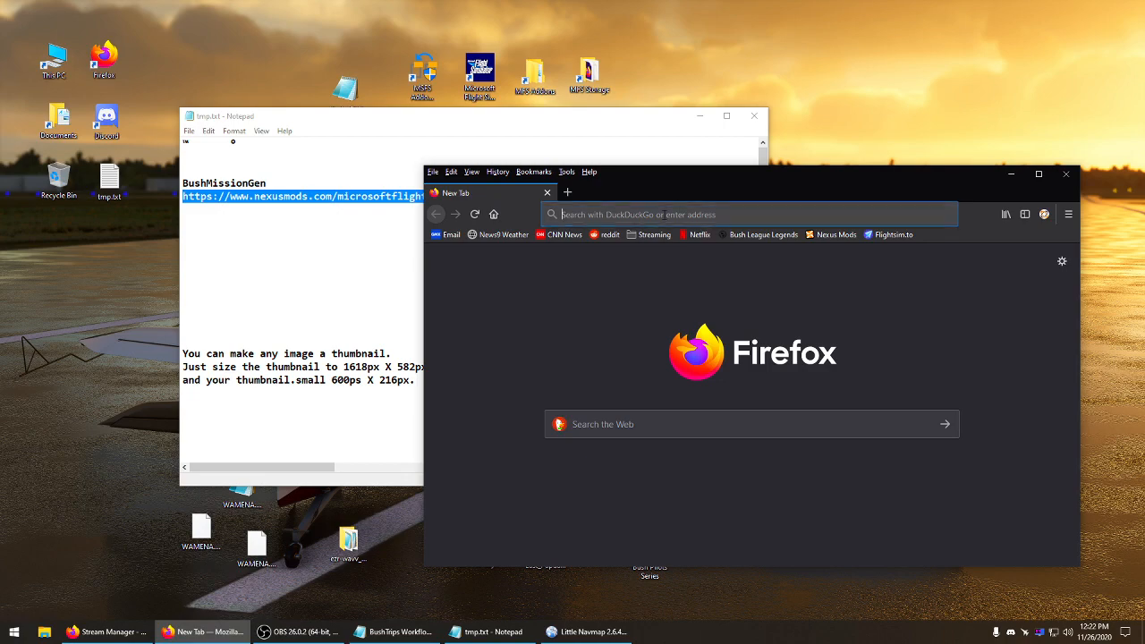
right_click(692, 218)
click(702, 279)
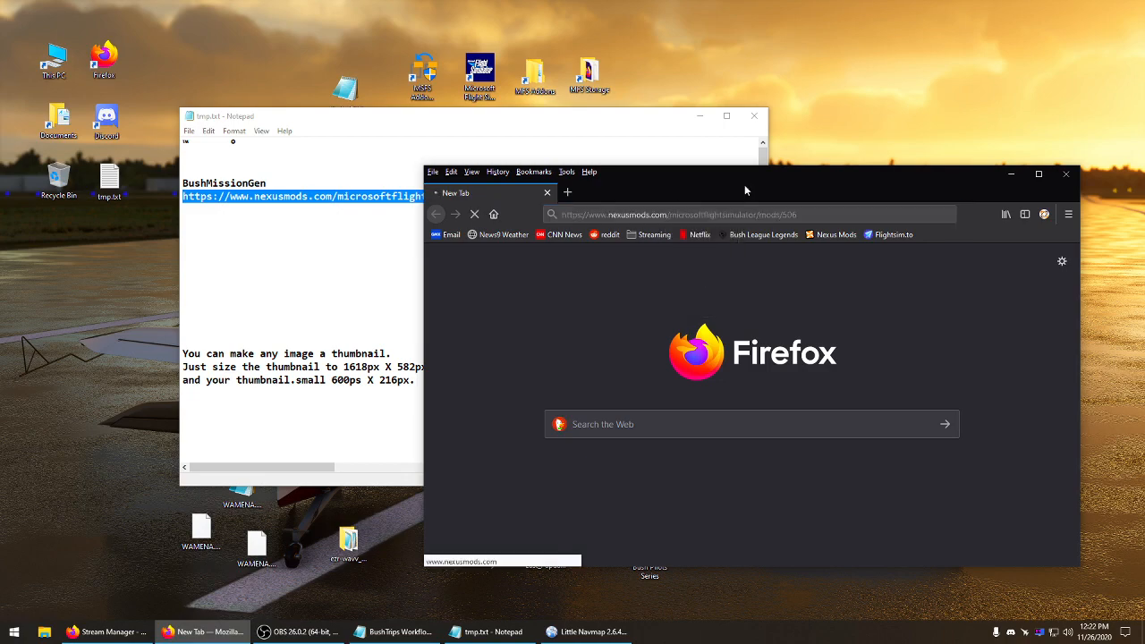
double_click(744, 184)
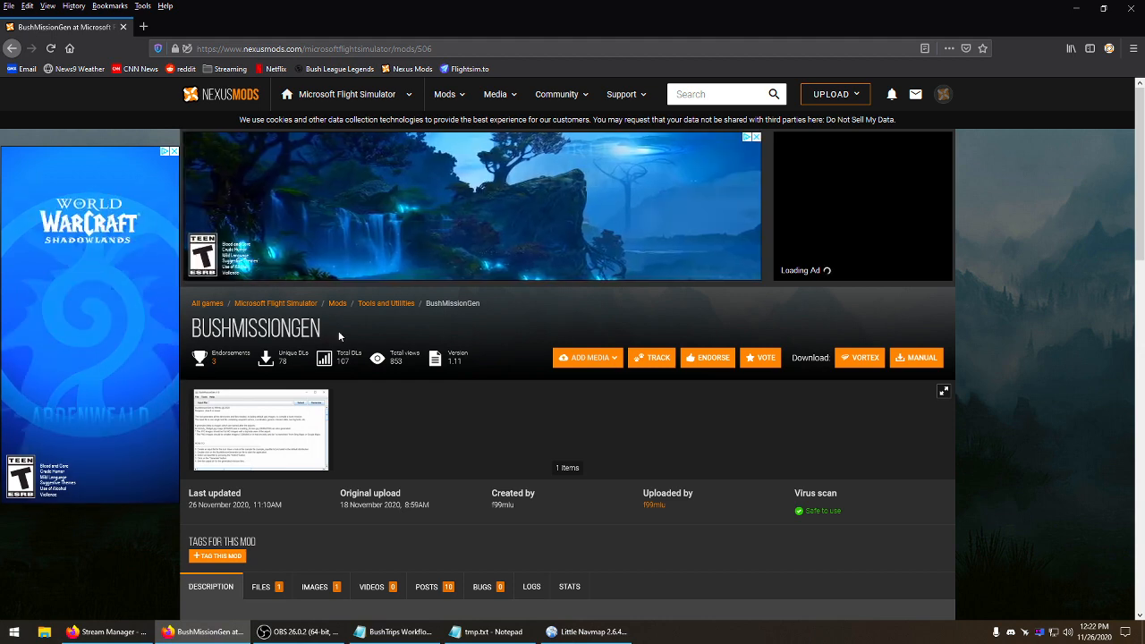
scroll(452, 348, down, 3)
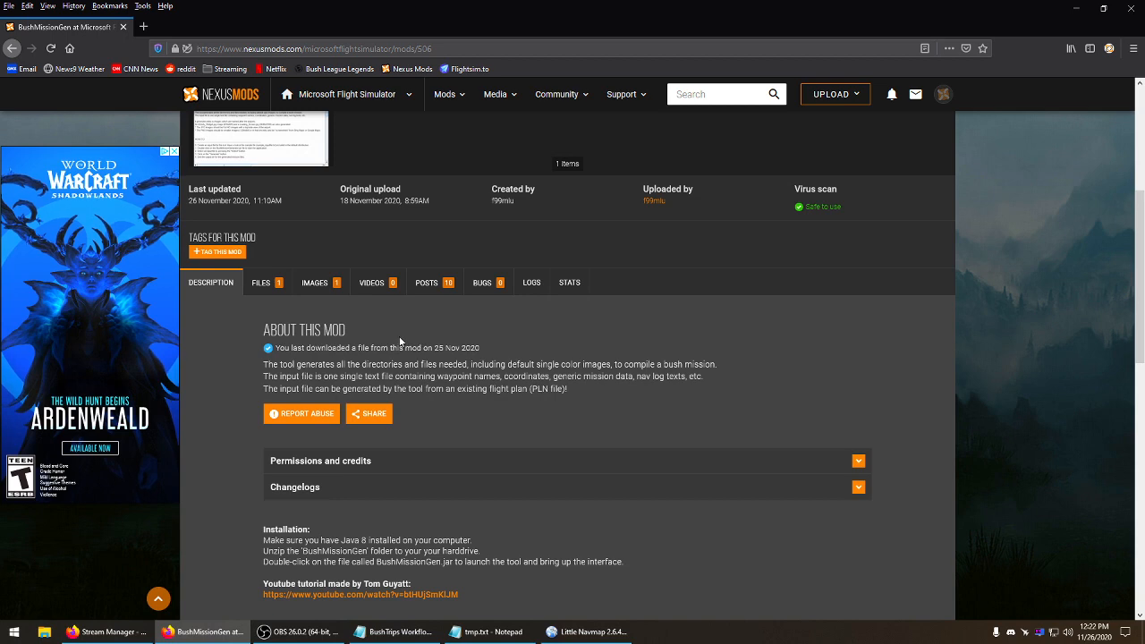
scroll(553, 374, down, 2)
scroll(552, 374, up, 2)
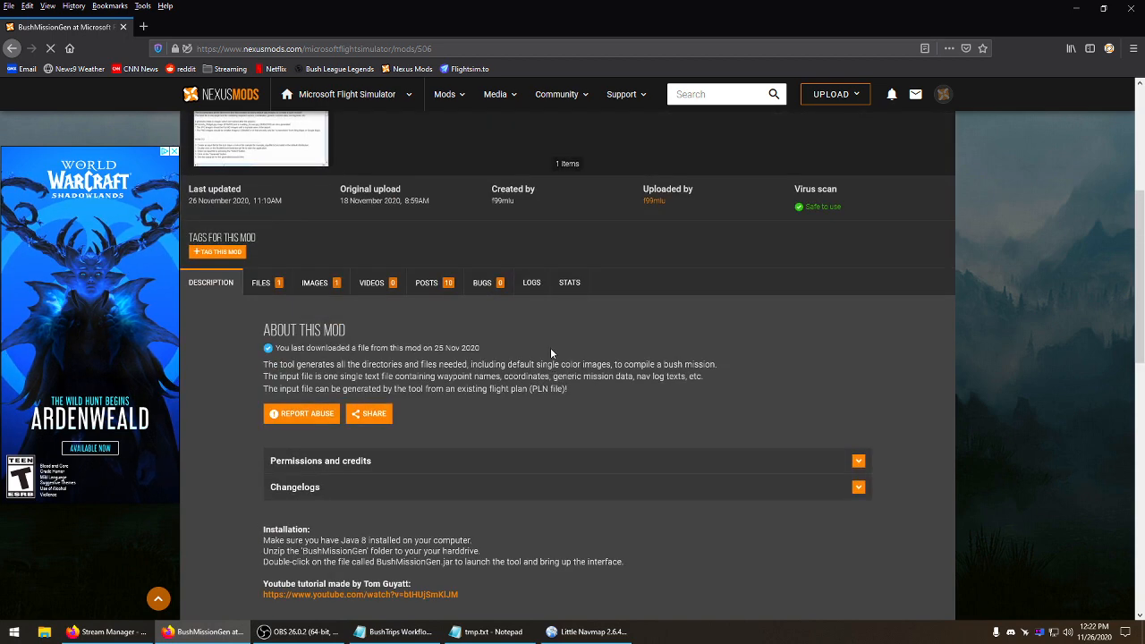
Put away the browser window with the mod page and close tmp.txt
double_click(528, 19)
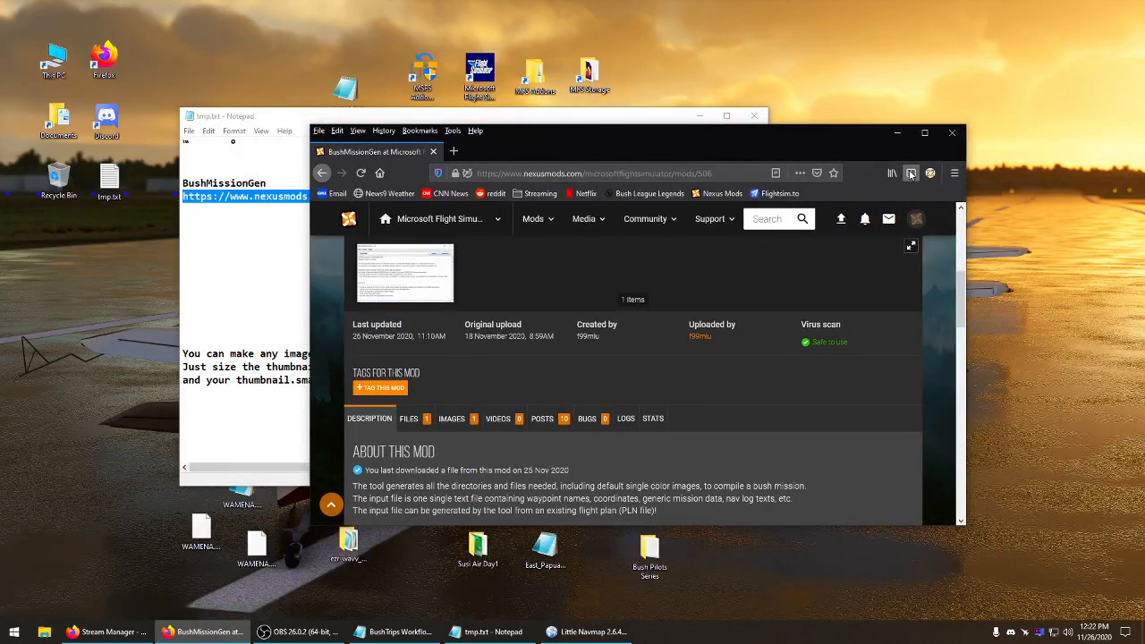
drag(837, 141, 0, 118)
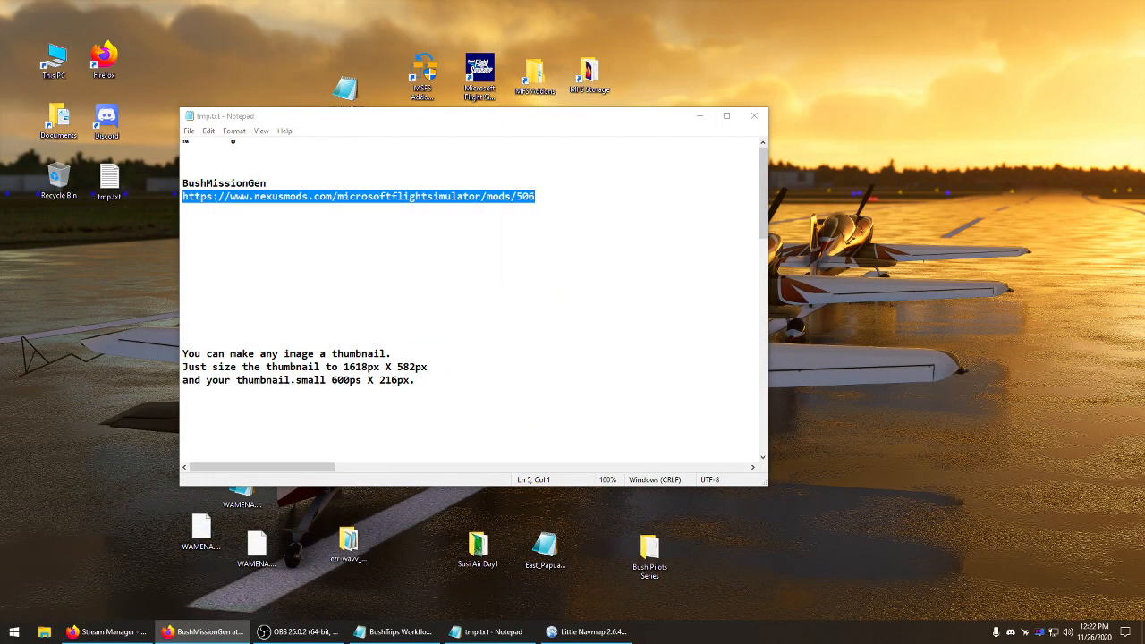
click(520, 186)
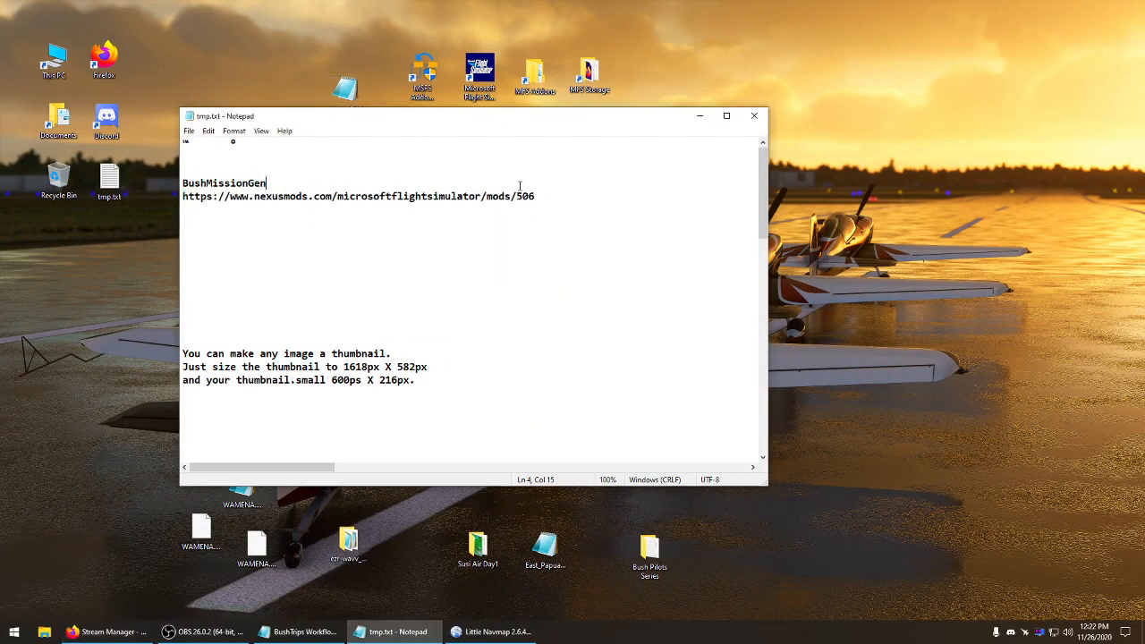
click(752, 118)
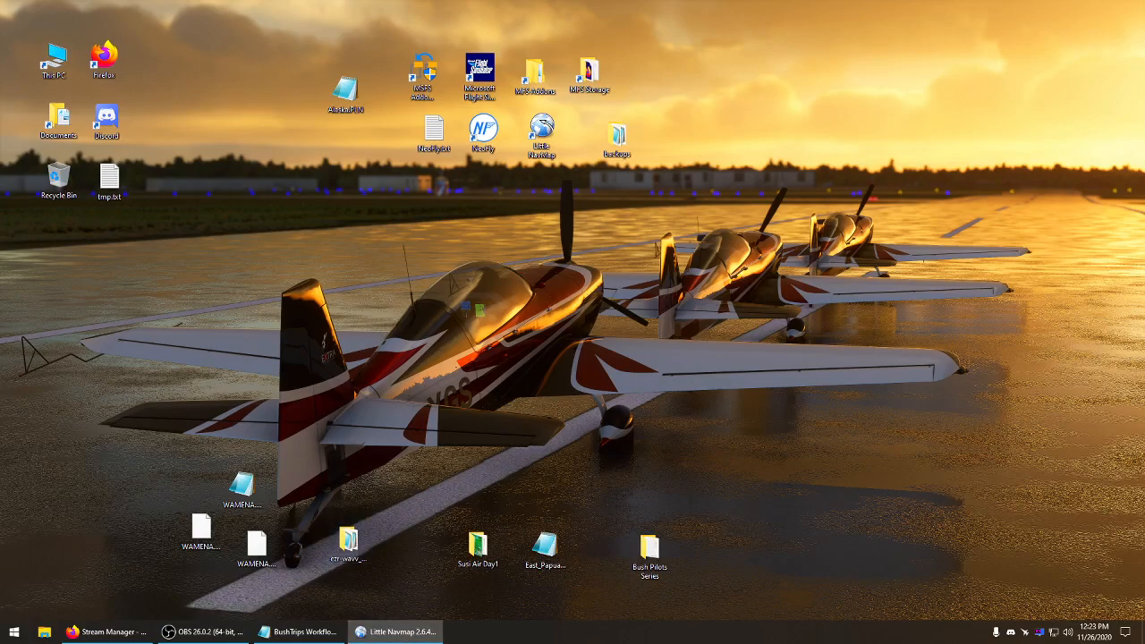
Switch to Little Navmap and position its window on the desktop
click(395, 632)
drag(187, 123, 516, 137)
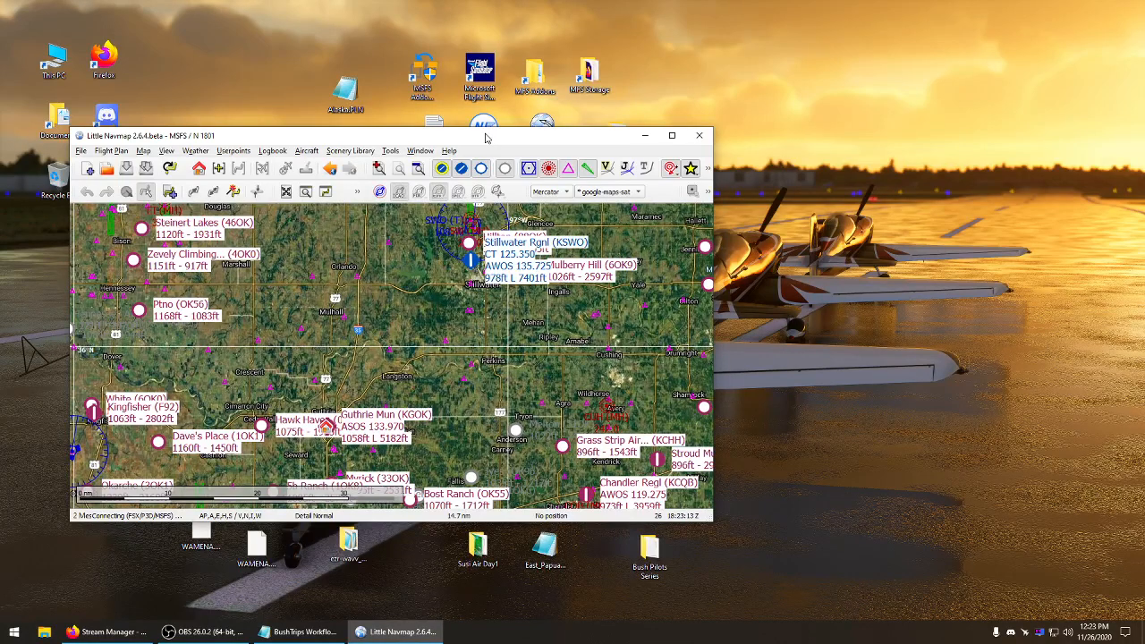
drag(485, 137, 496, 139)
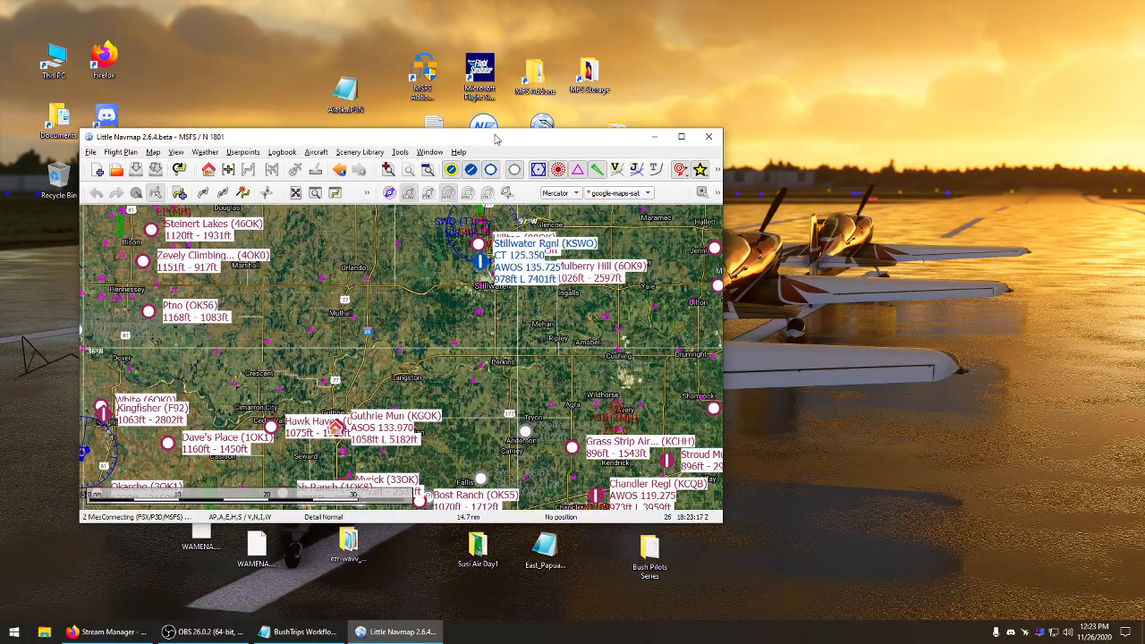
drag(496, 139, 507, 138)
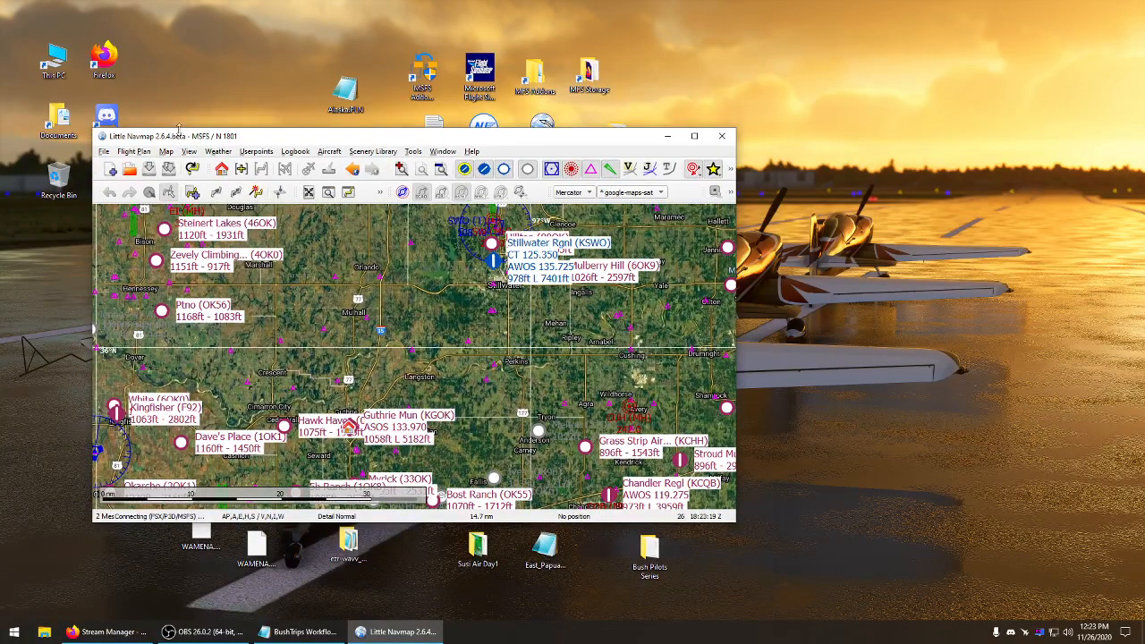
click(105, 153)
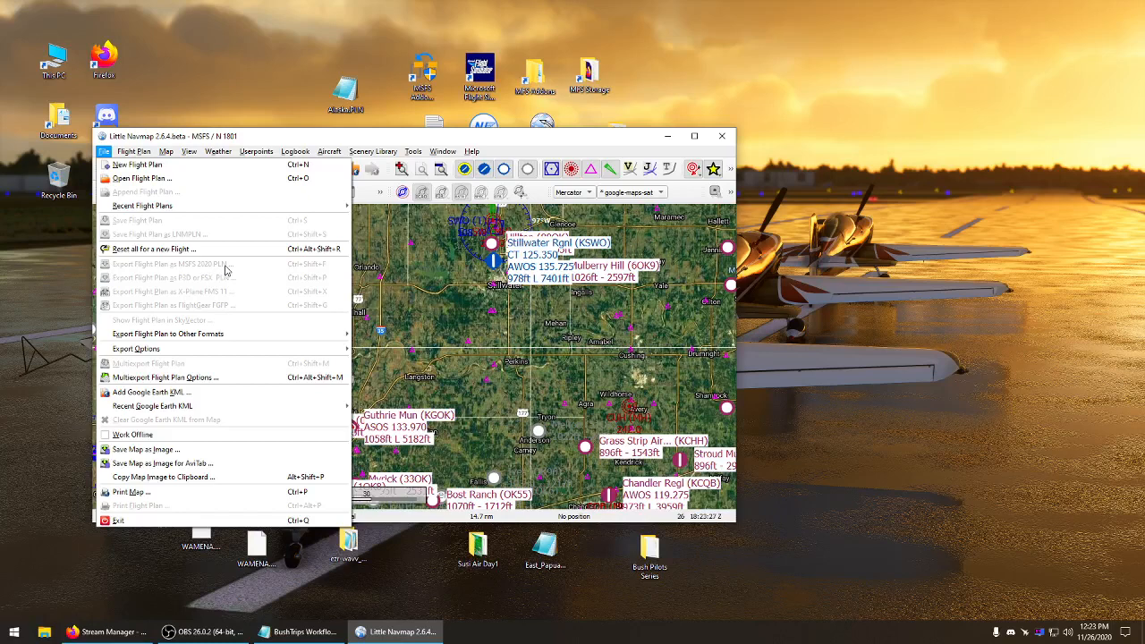
click(453, 140)
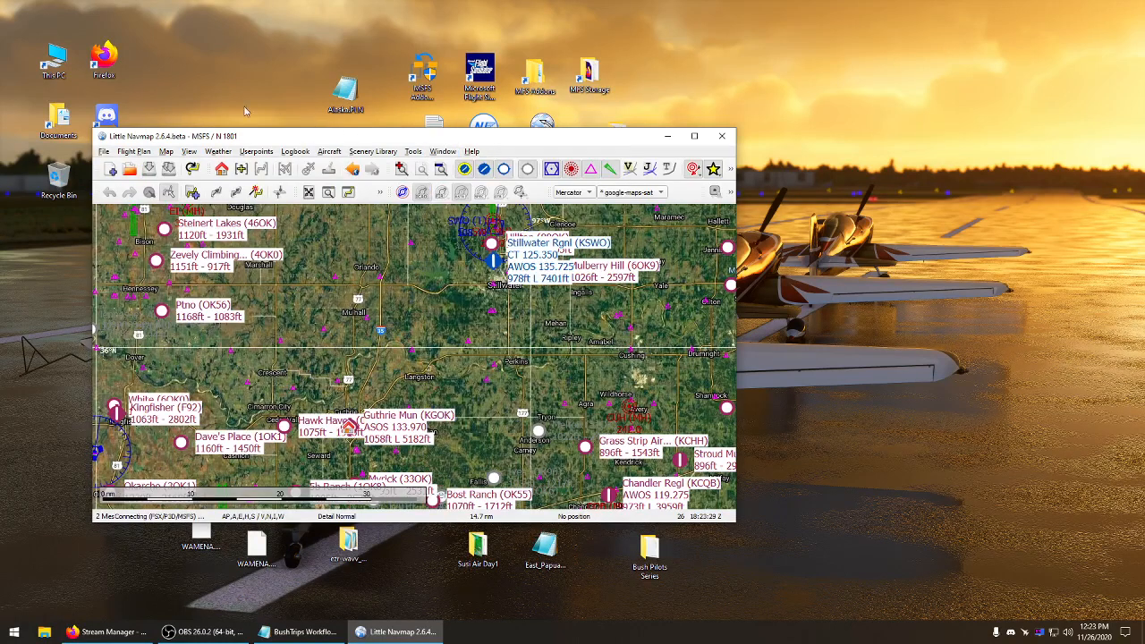
click(216, 85)
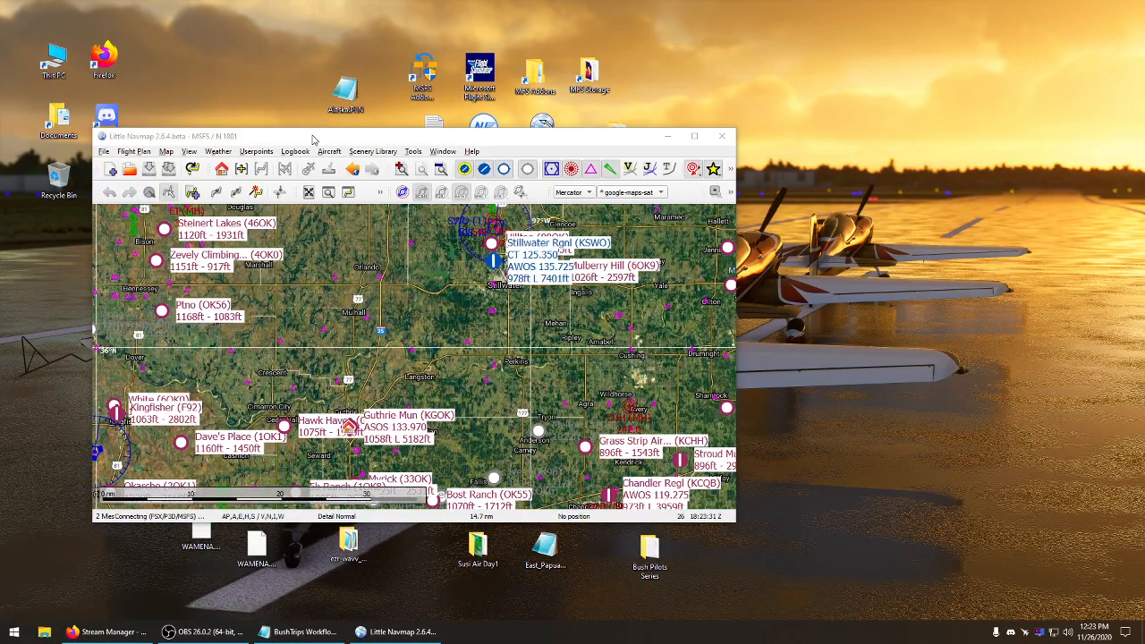
click(312, 139)
click(230, 80)
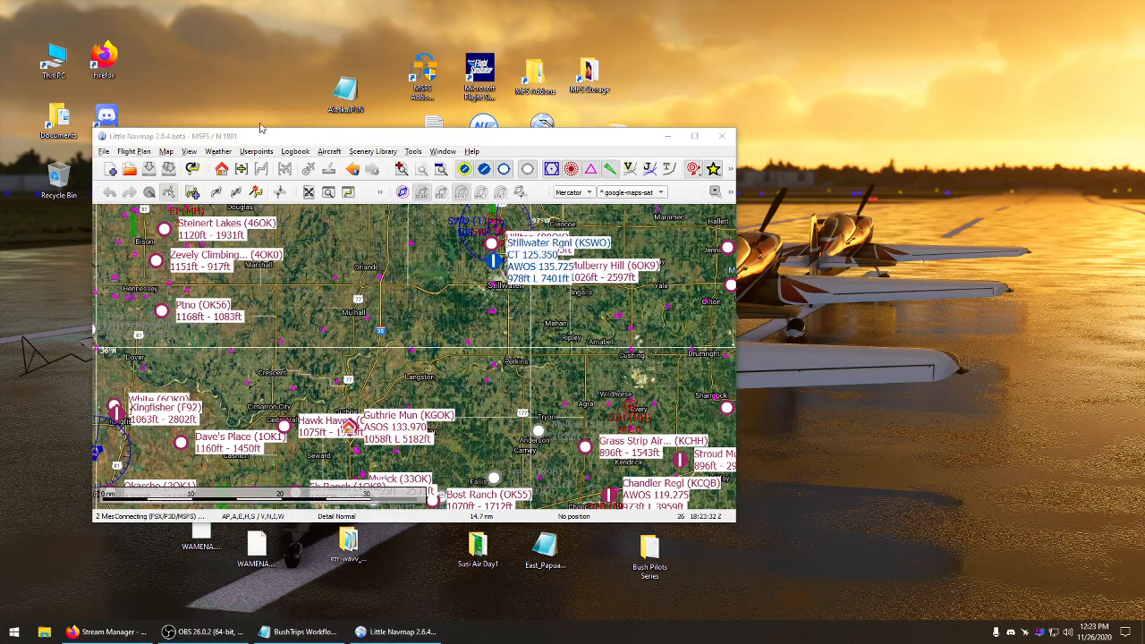
click(401, 138)
drag(336, 141, 321, 148)
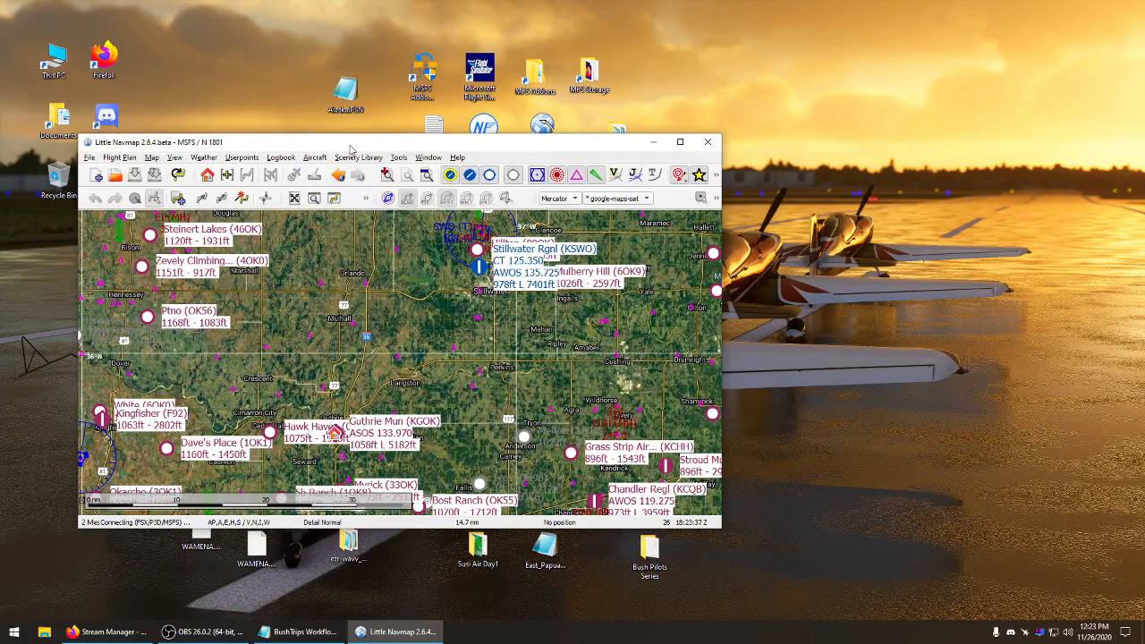
drag(352, 149, 375, 153)
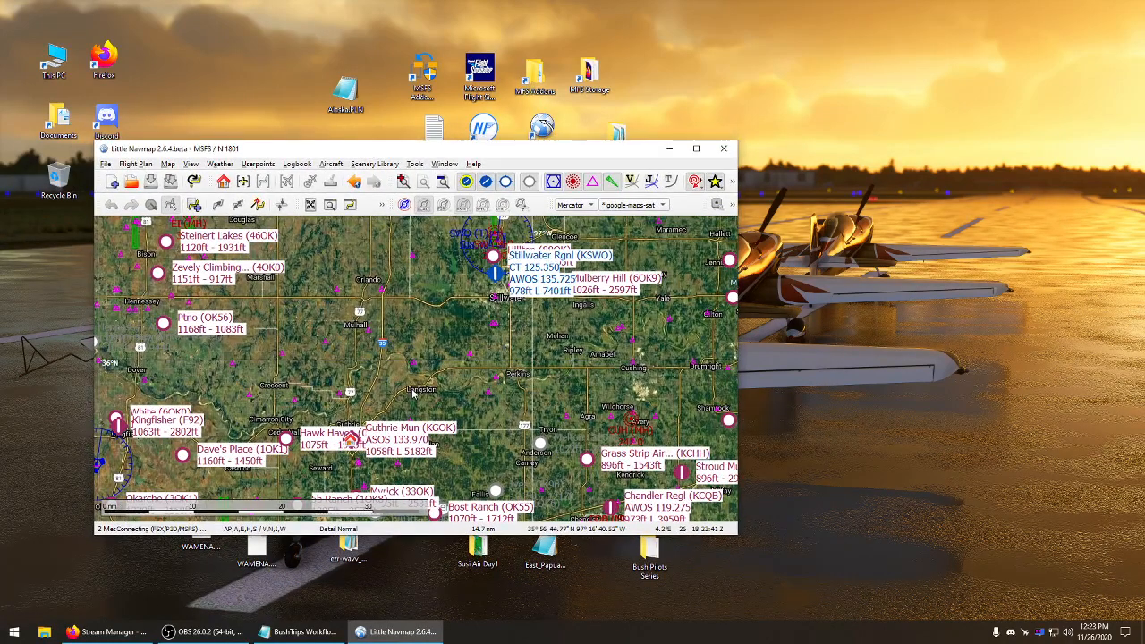
Set Guthrie Mun (KGOK) as the flight plan's departure airport
drag(414, 392, 409, 303)
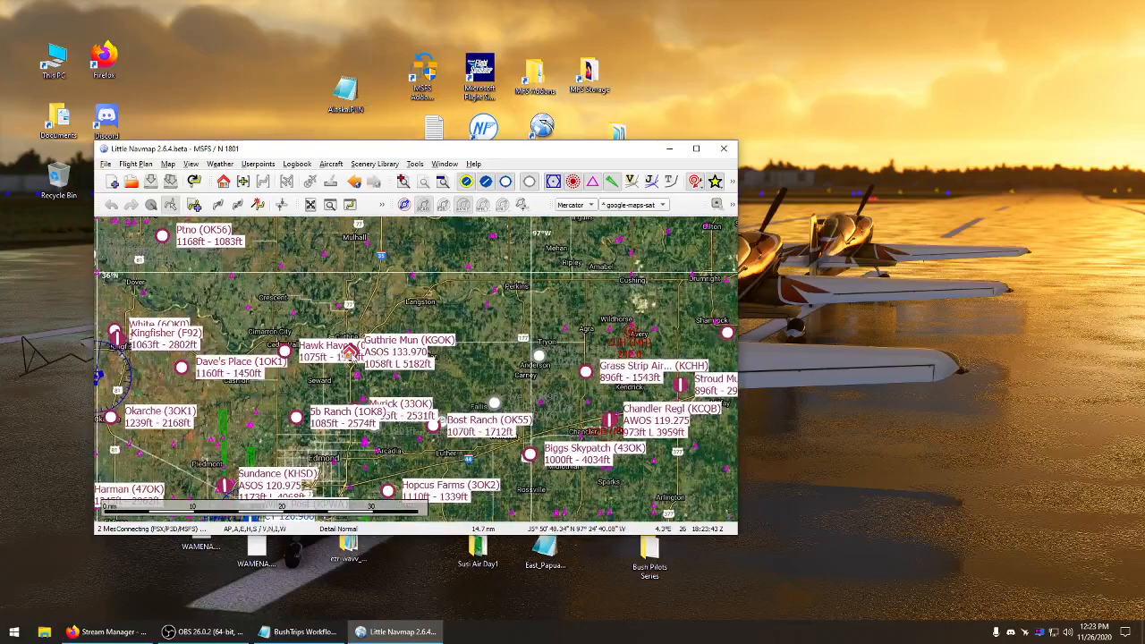
right_click(352, 352)
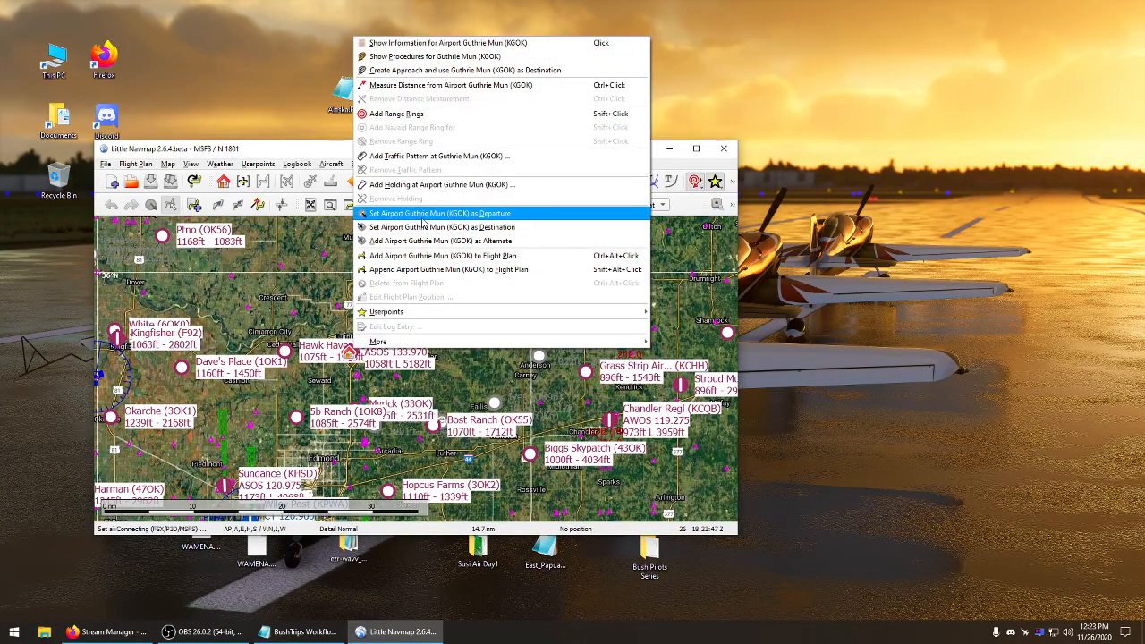
click(424, 220)
Set Ditch Witch (29OK), northwest of Stillwater, as the flight plan's destination airport
drag(424, 220, 417, 373)
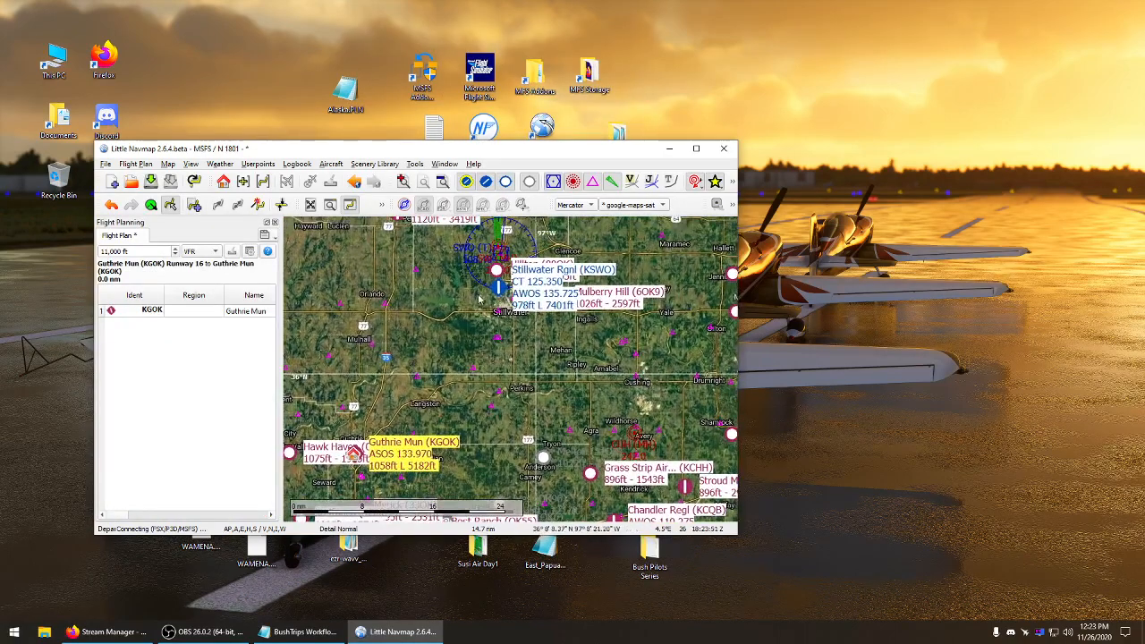
drag(466, 306, 473, 359)
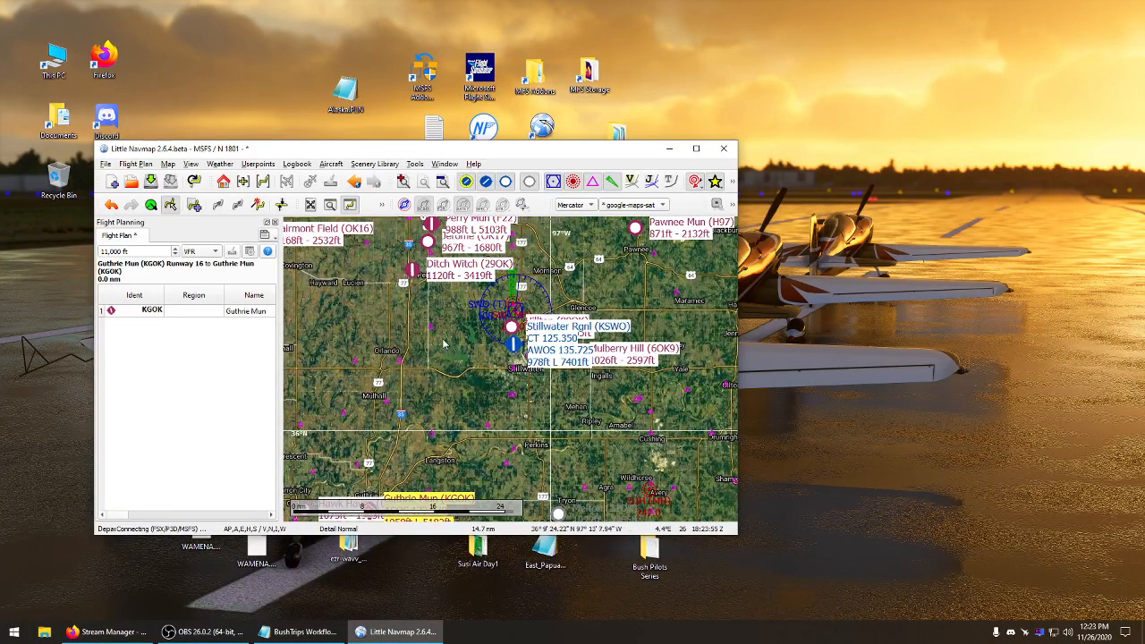
right_click(412, 269)
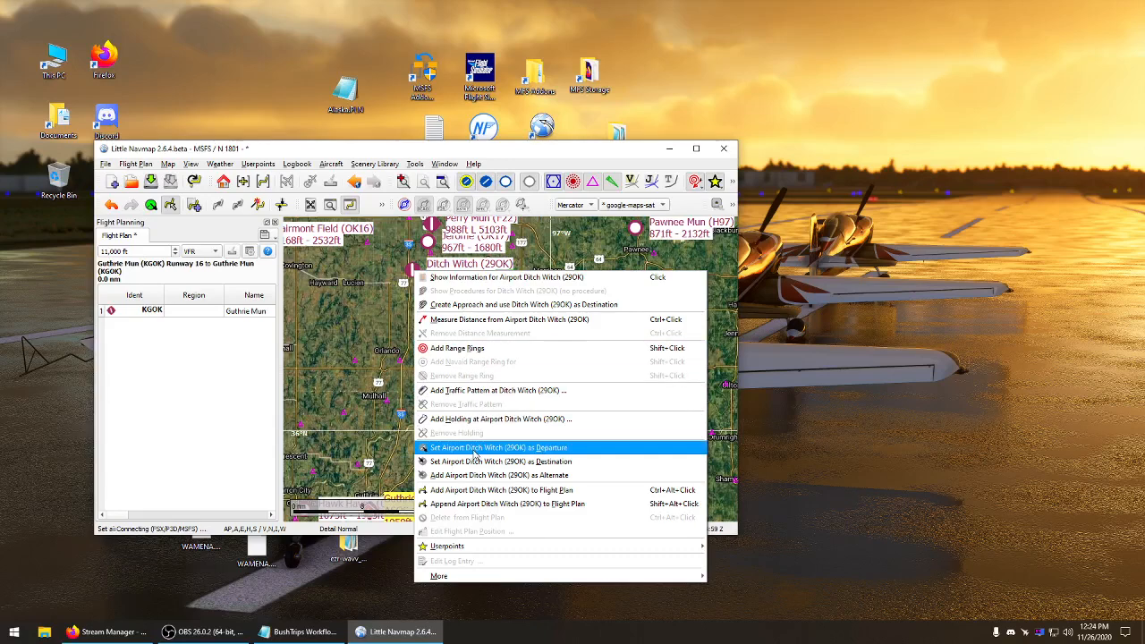
click(479, 461)
Reroute the leg from Guthrie Mun to Ditch Witch through Stillwater Rgnl (KSWO)
drag(525, 435, 557, 377)
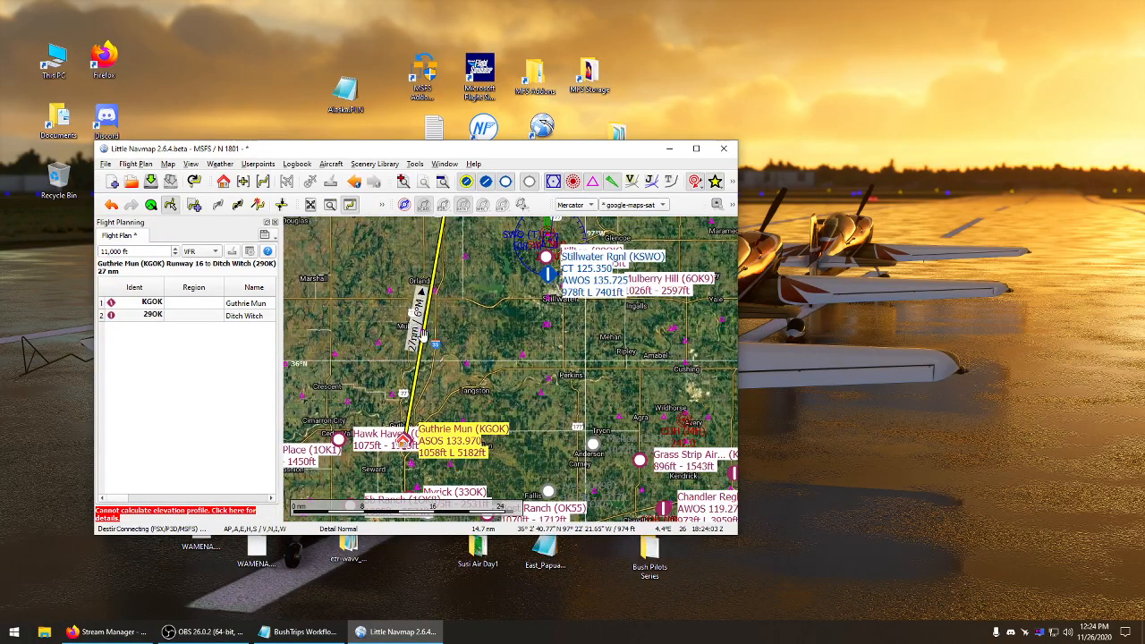
drag(424, 336, 551, 276)
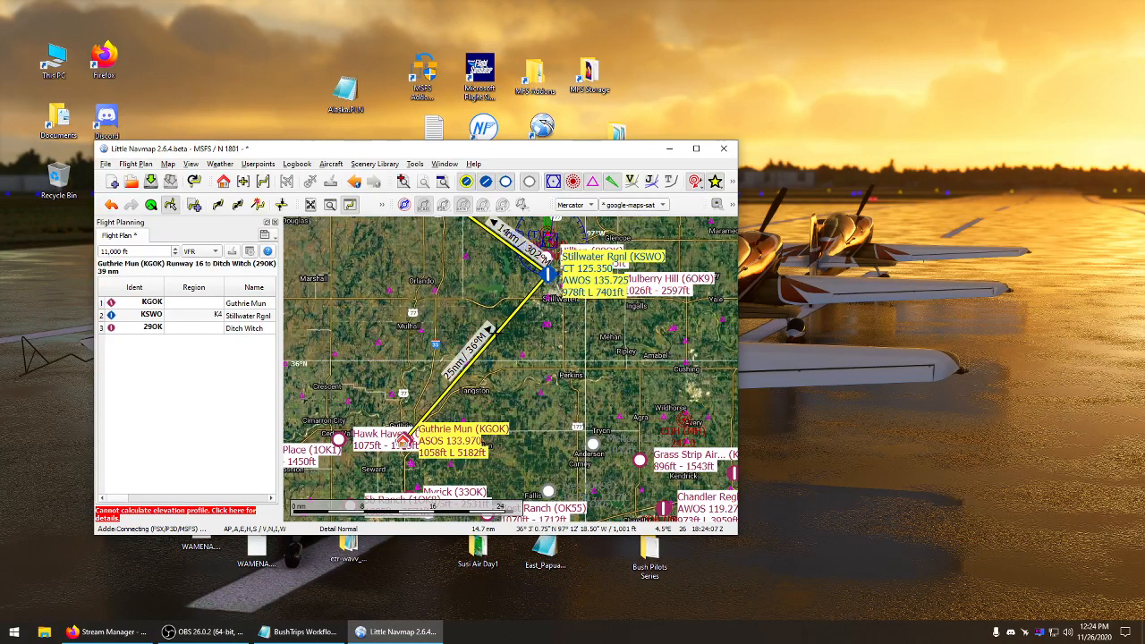
Add three waypoints between KGOK and KSWO: just north of Guthrie Mun, near Orlando, and just south of Stillwater Rgnl
drag(465, 337, 452, 294)
click(452, 293)
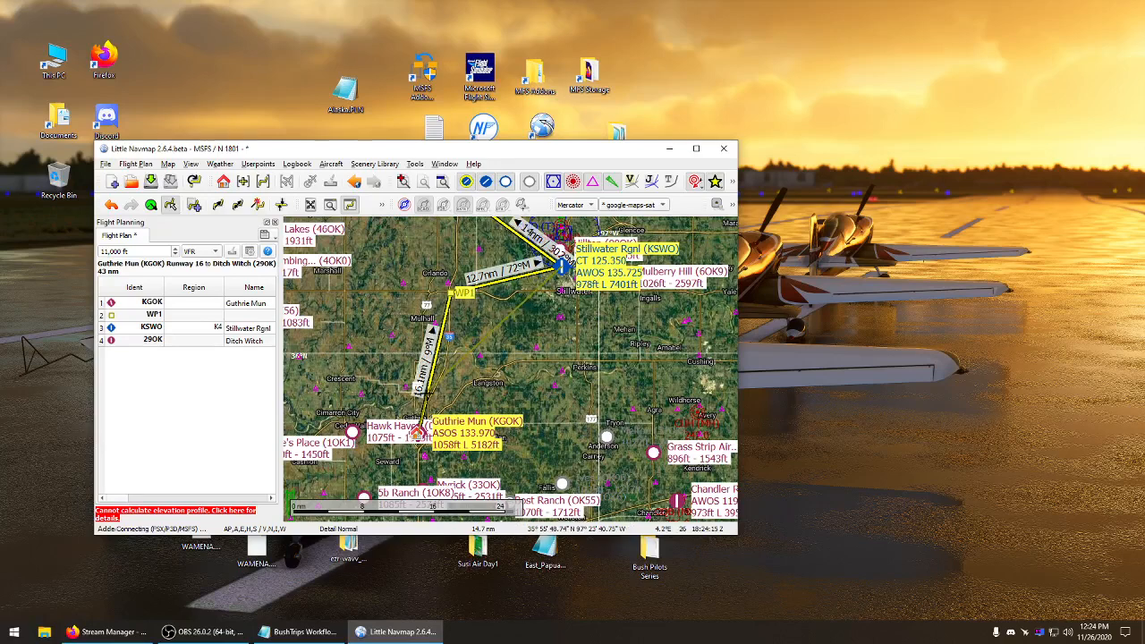
click(437, 399)
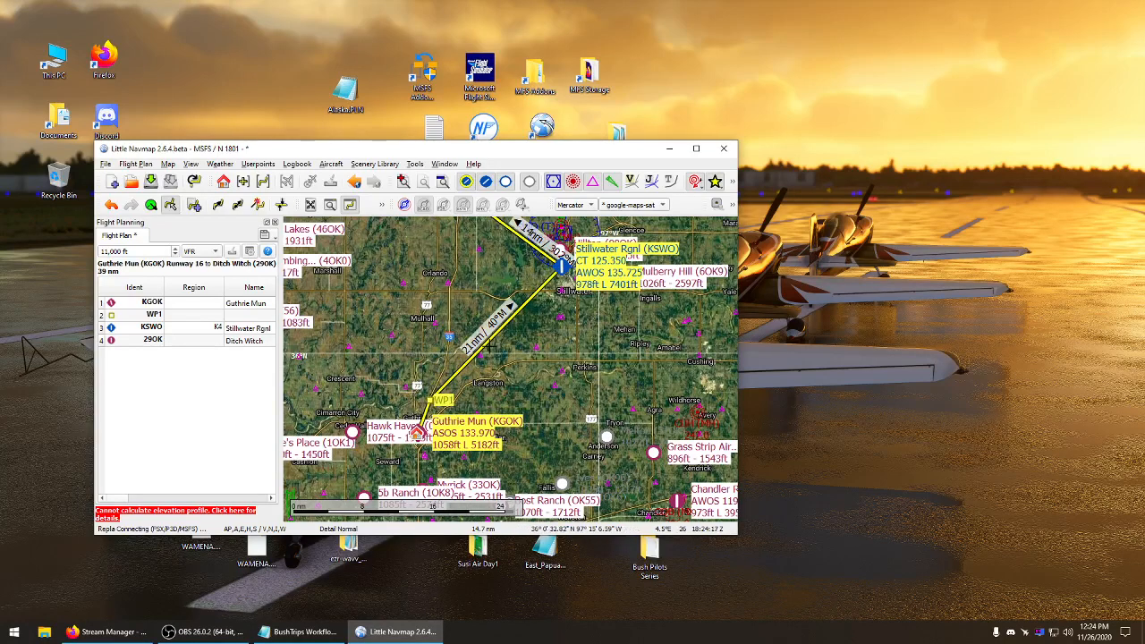
click(452, 289)
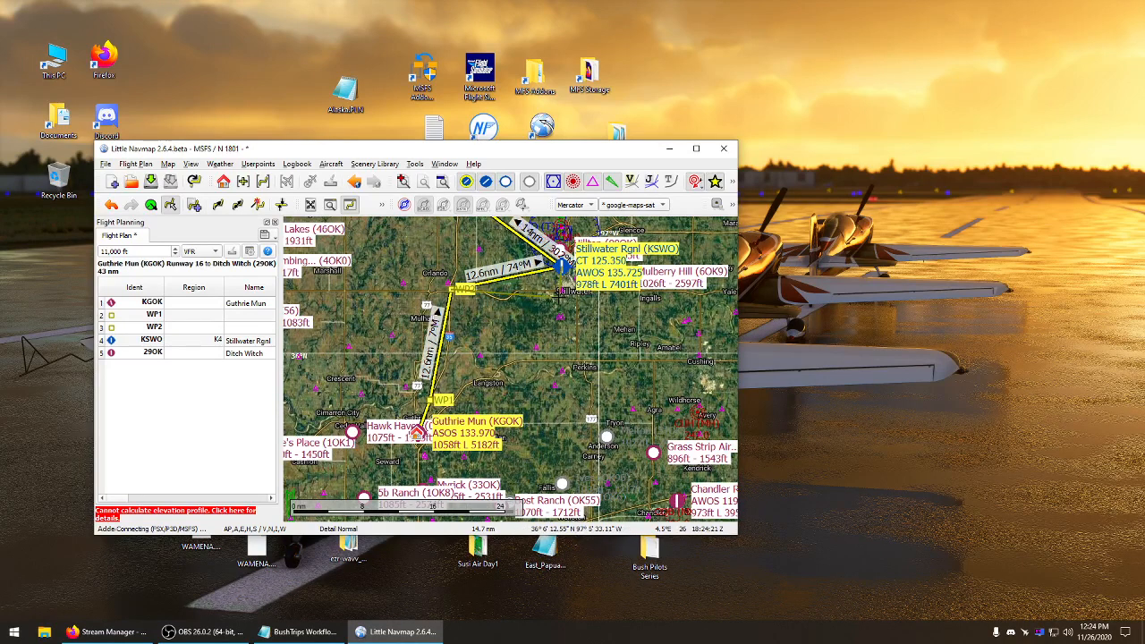
click(556, 291)
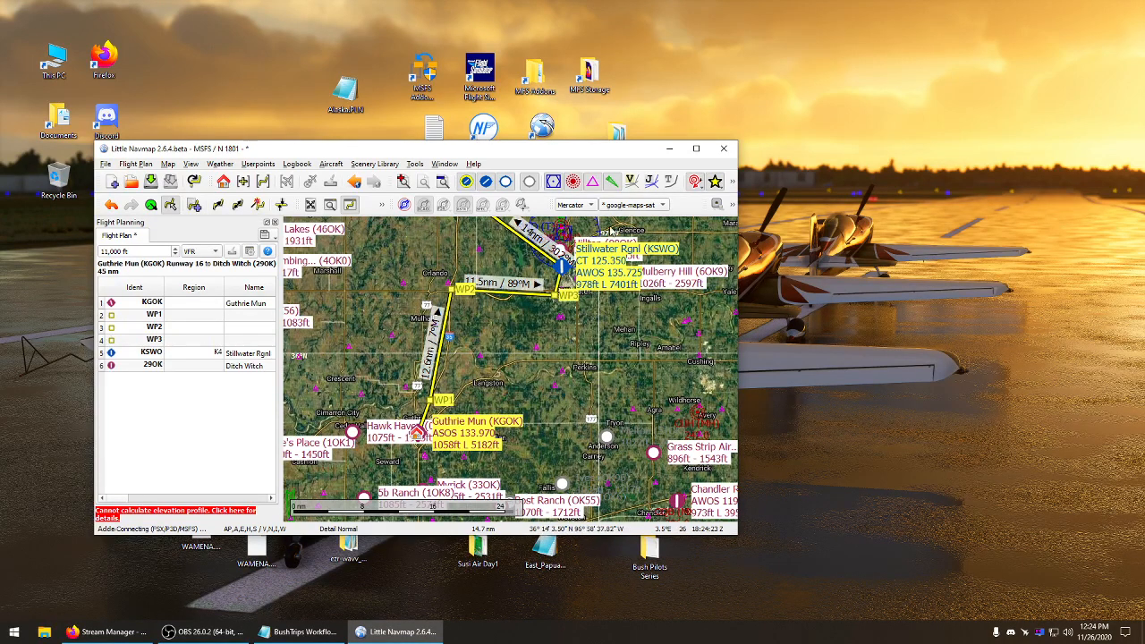
right_click(523, 388)
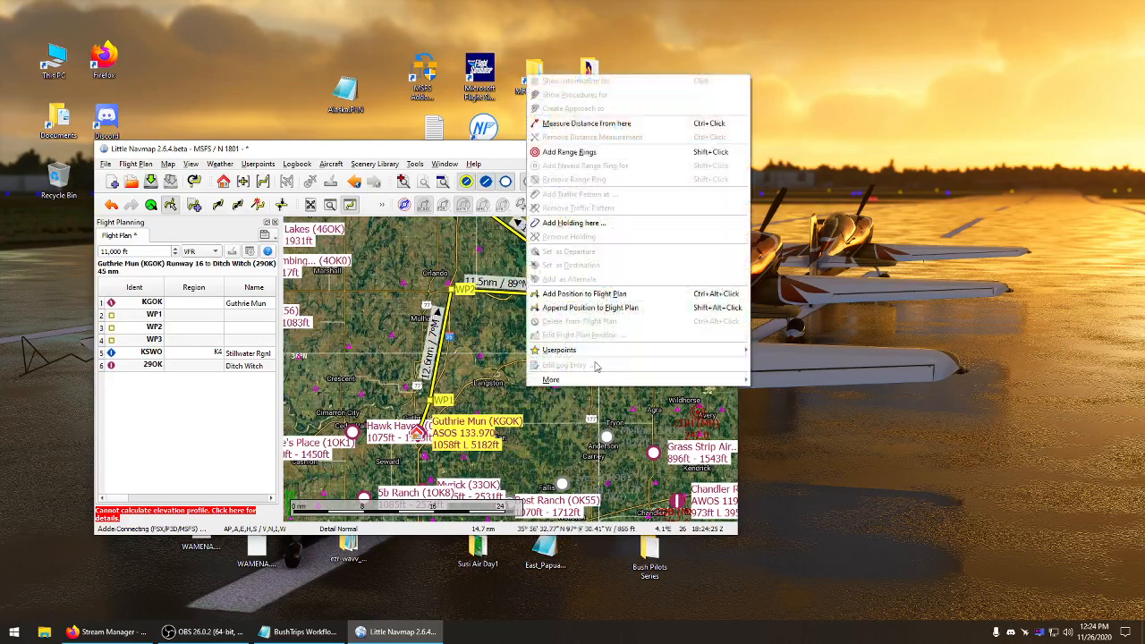
click(436, 256)
drag(488, 355, 427, 443)
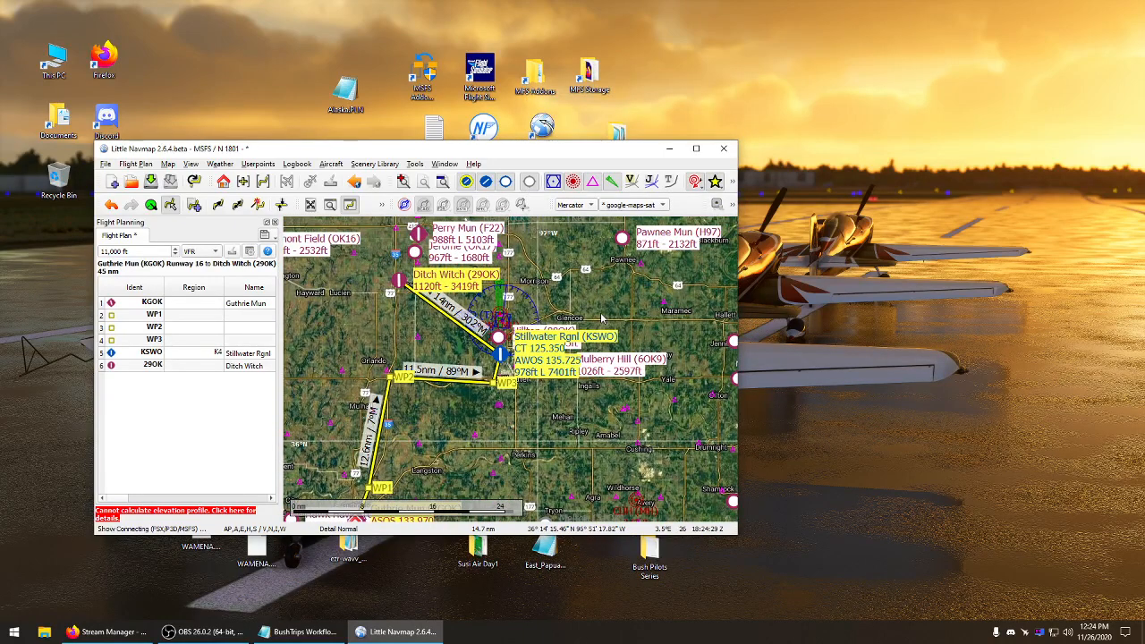
Insert a waypoint just northwest of Glencoe into the leg from Stillwater Rgnl (KSWO) to Ditch Witch (29OK)
drag(599, 304, 574, 343)
scroll(531, 349, up, 1)
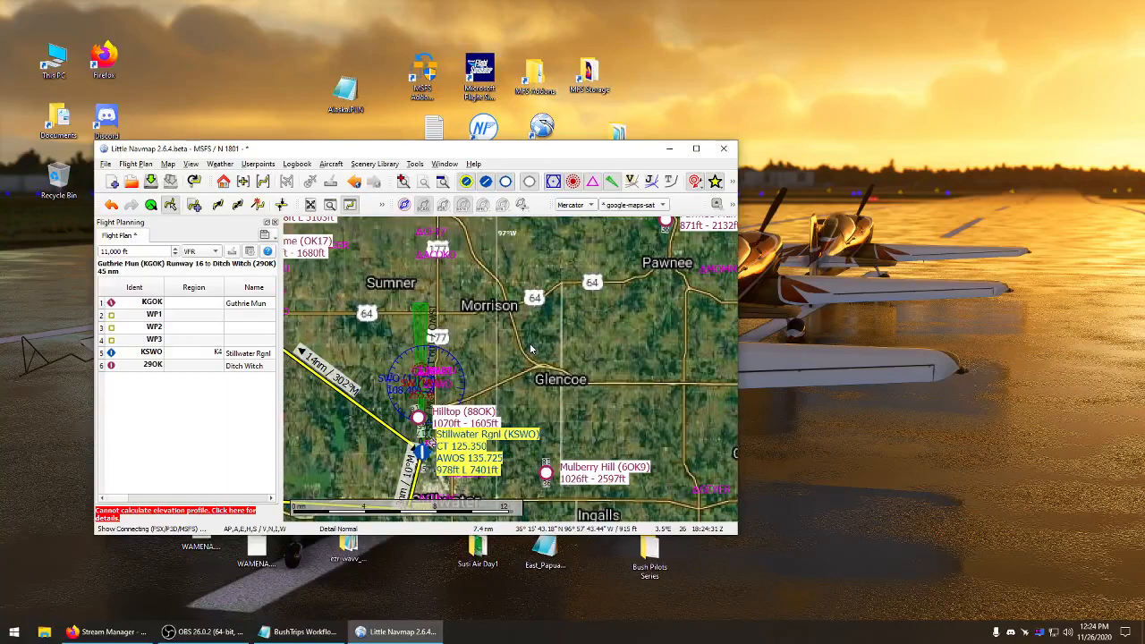
drag(495, 350, 587, 347)
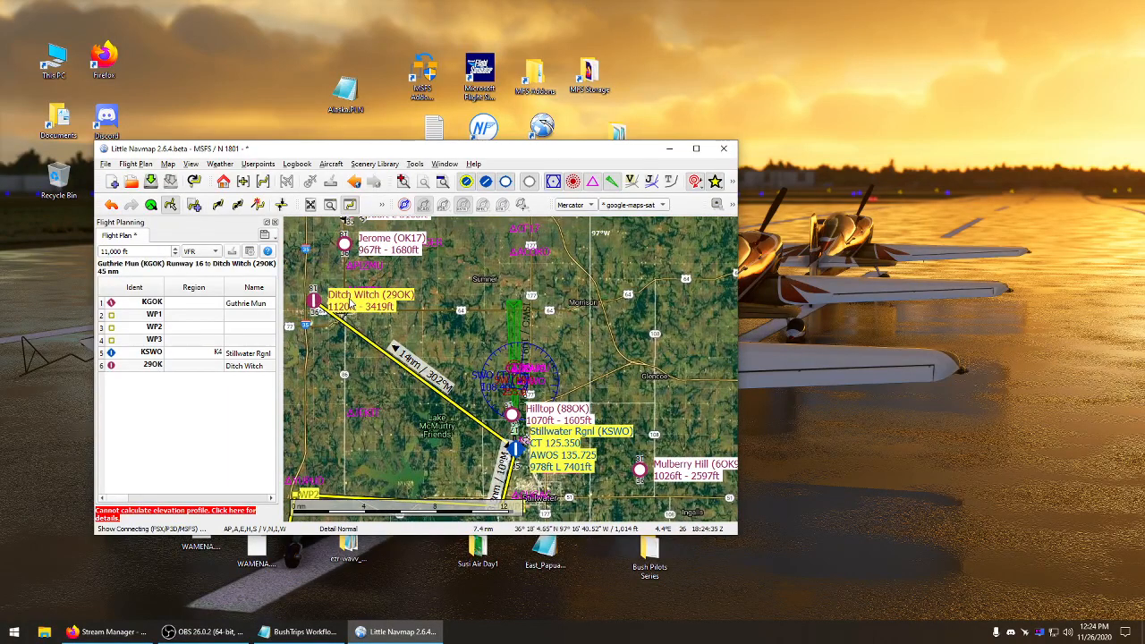
drag(525, 300, 485, 289)
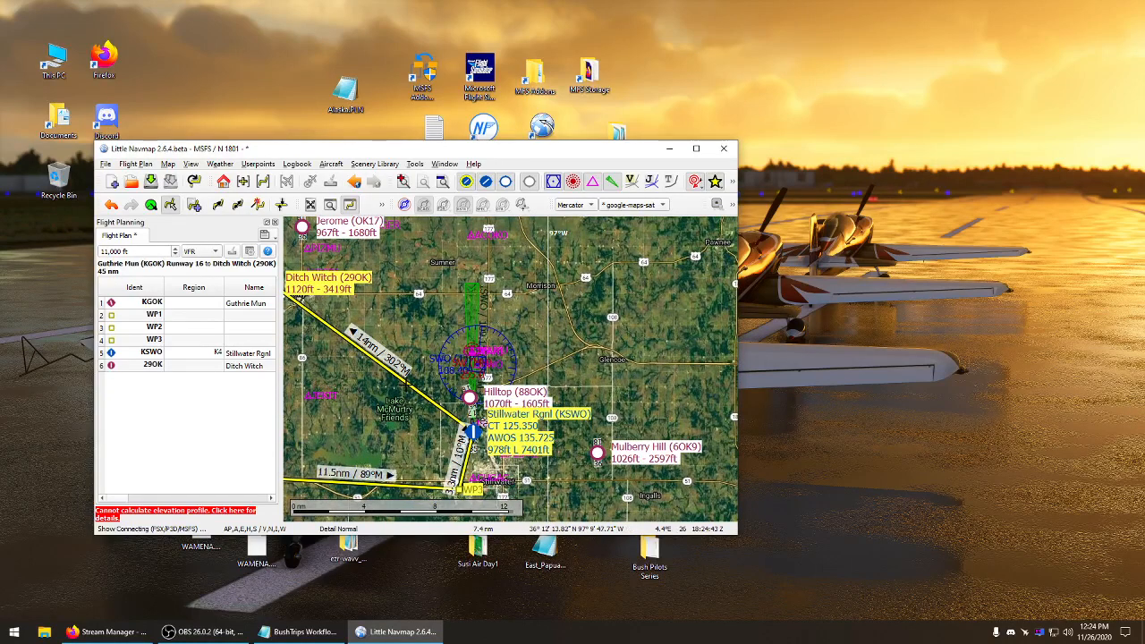
click(406, 385)
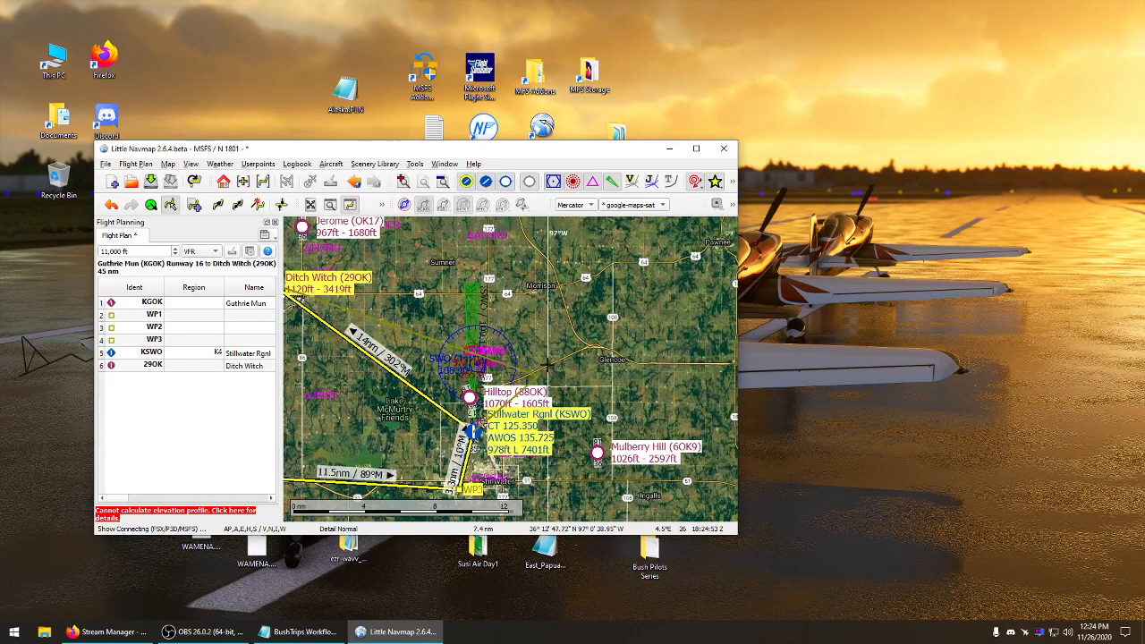
click(585, 345)
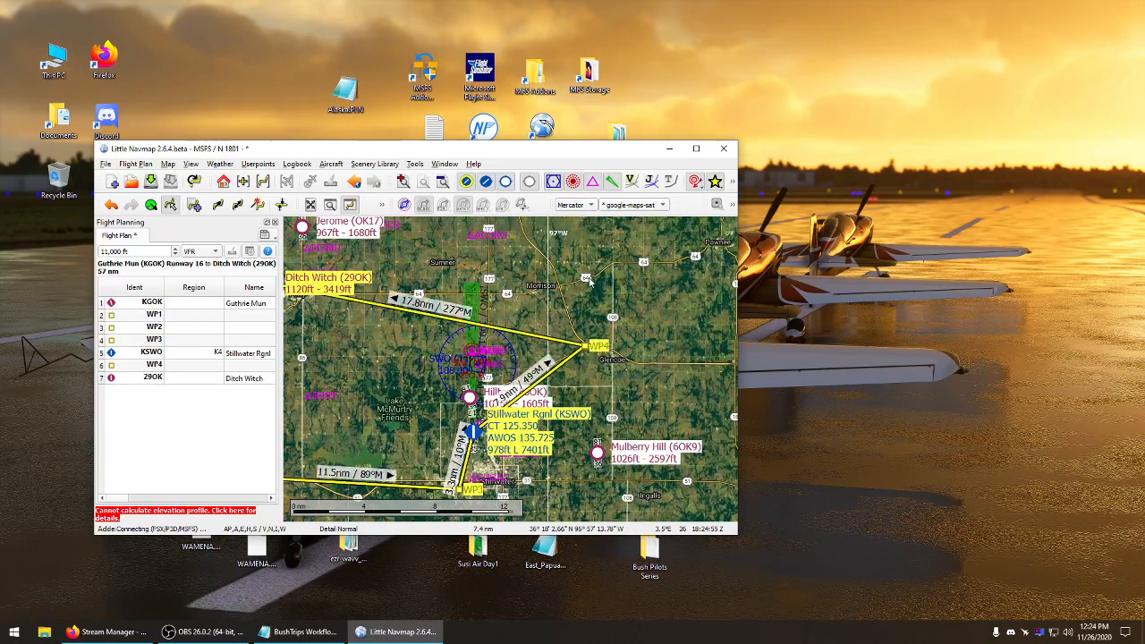
Move waypoint WP4 to a point west of Morrison, directly north of Stillwater Rgnl and level with Ditch Witch
drag(585, 248, 609, 351)
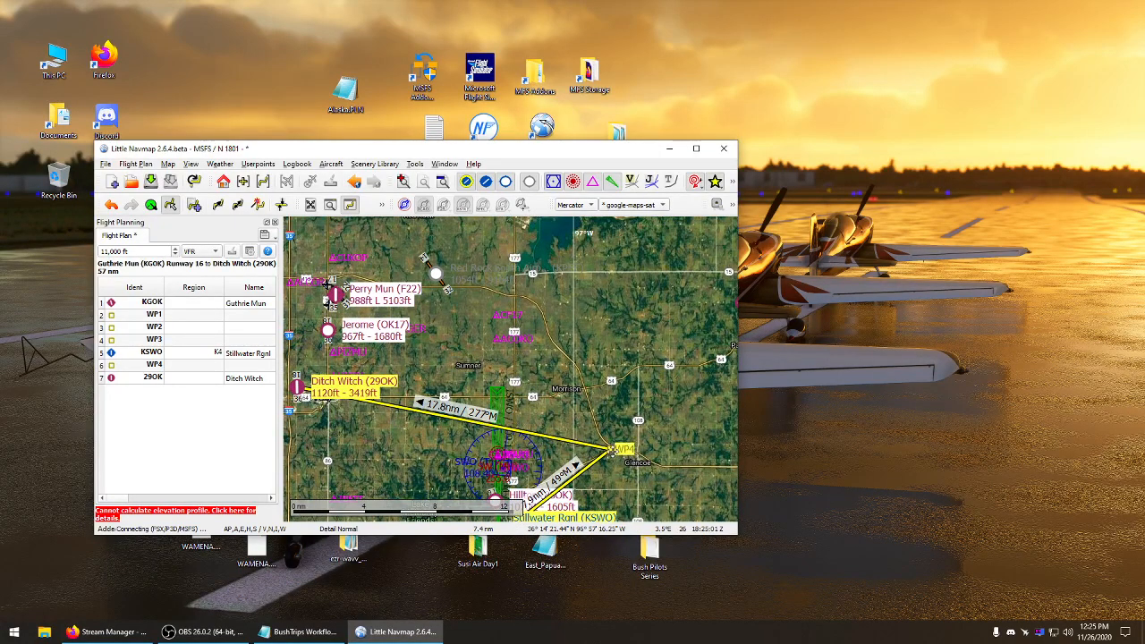
drag(610, 450, 516, 396)
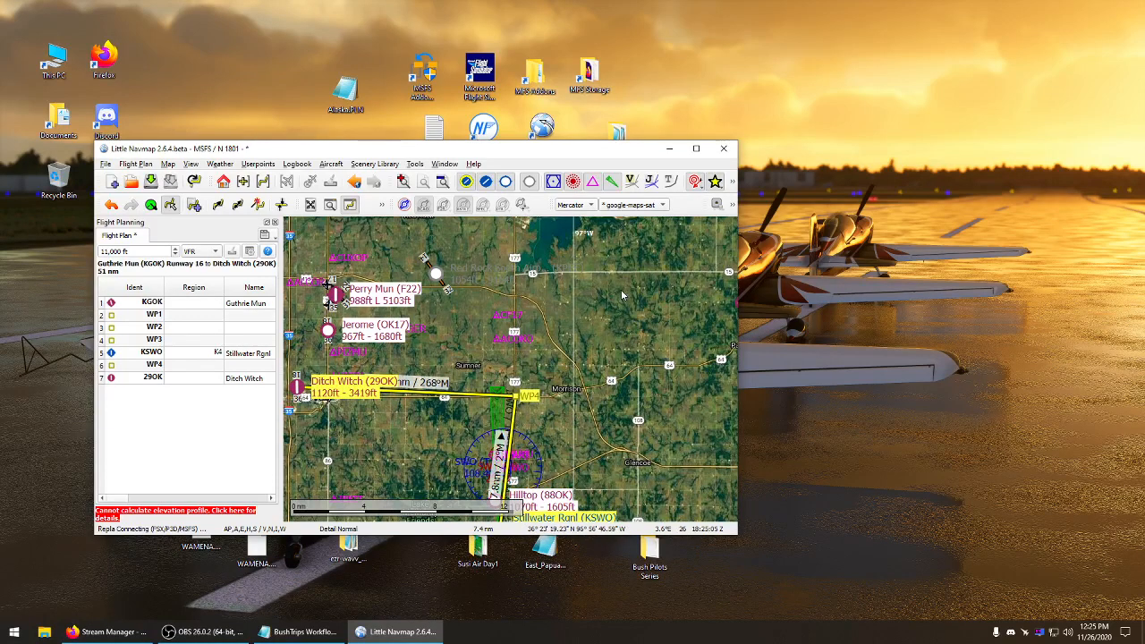
right_click(622, 293)
drag(583, 382, 588, 321)
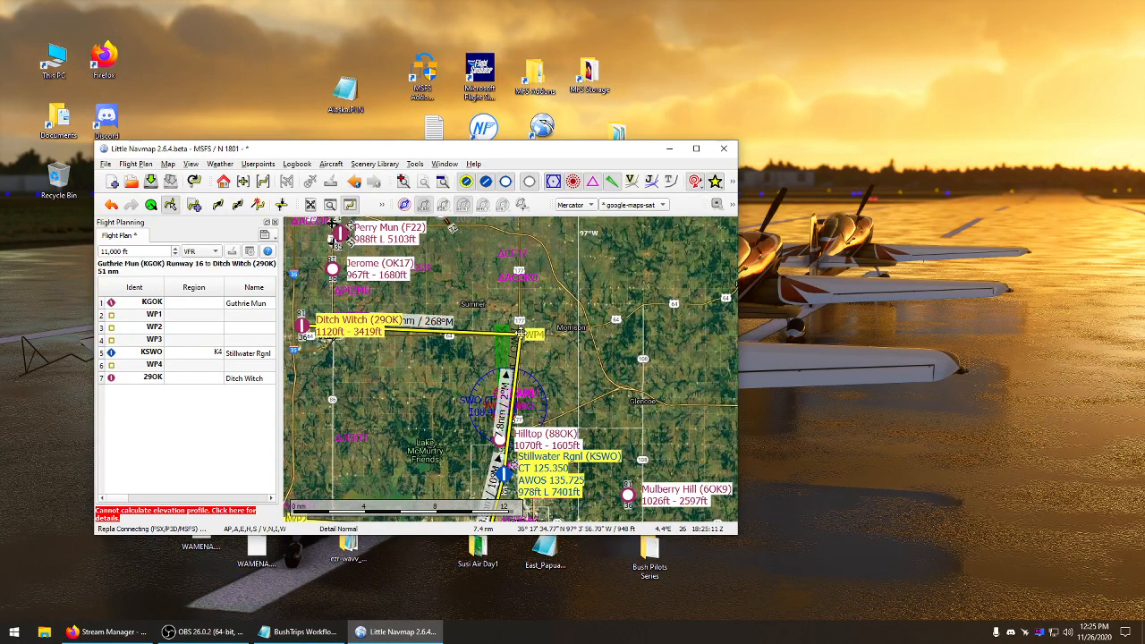
drag(519, 333, 501, 336)
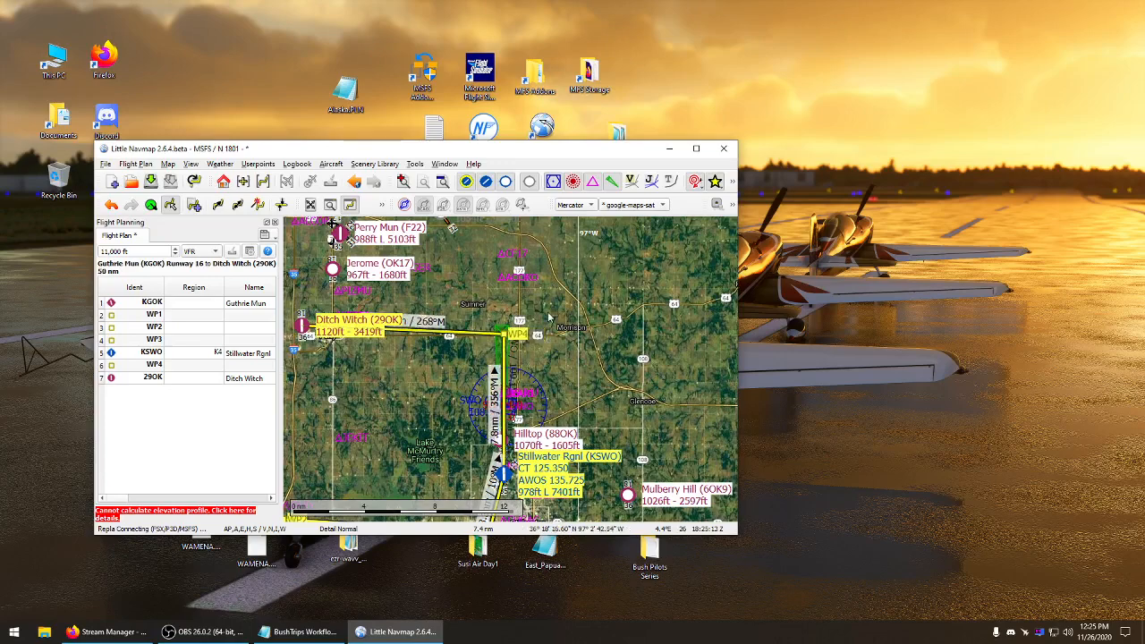
drag(565, 290, 569, 273)
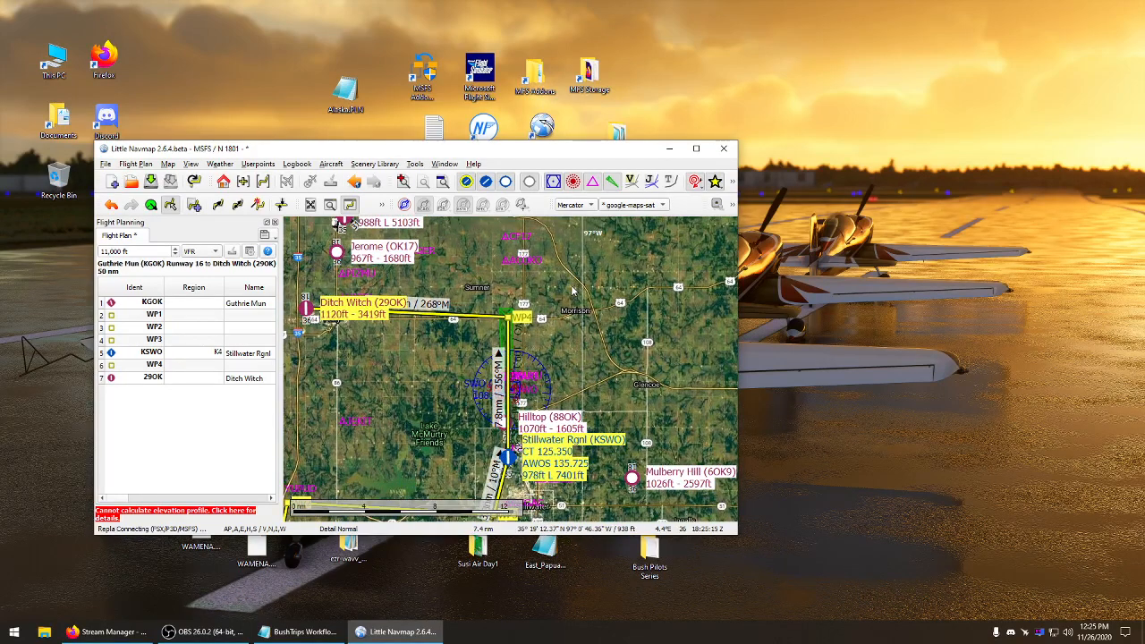
scroll(603, 269, down, 1)
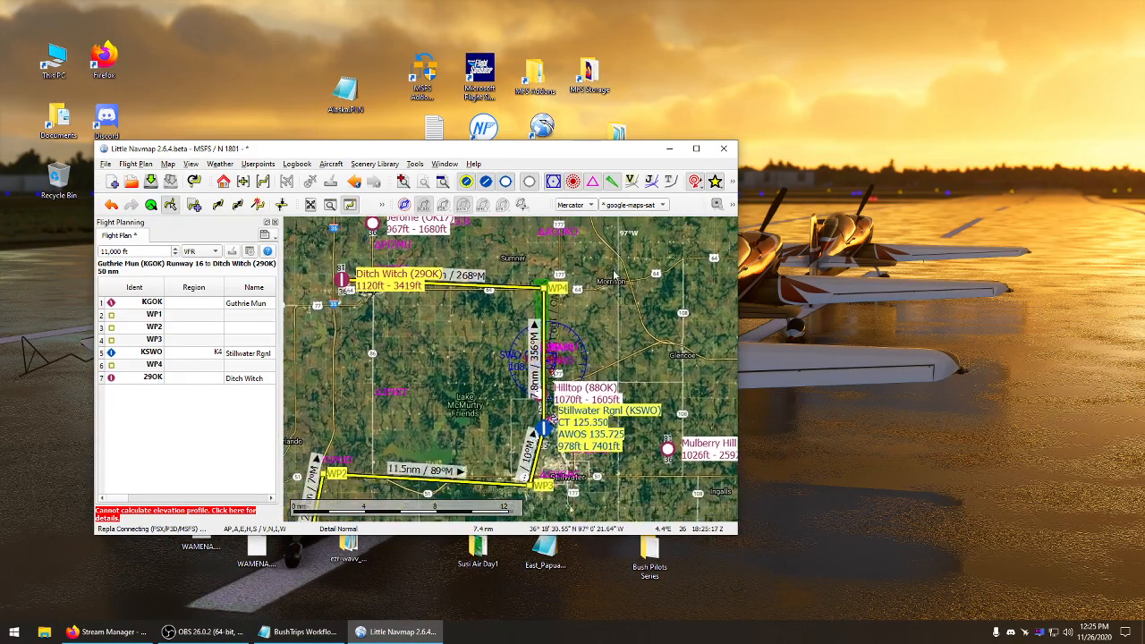
scroll(615, 275, down, 1)
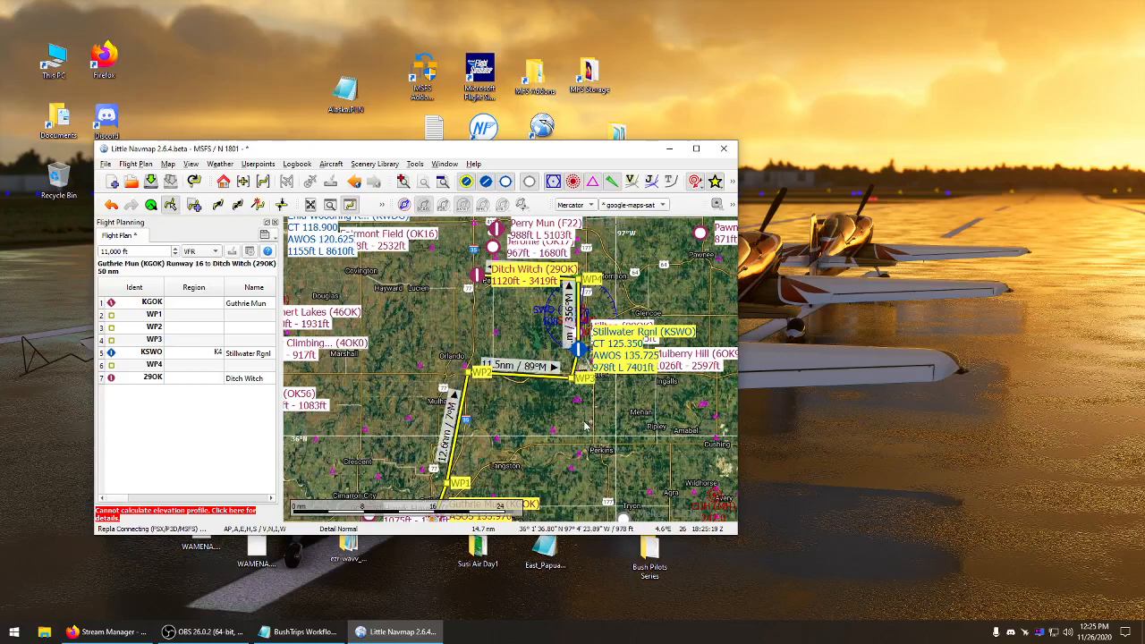
drag(560, 467, 541, 420)
drag(542, 436, 540, 438)
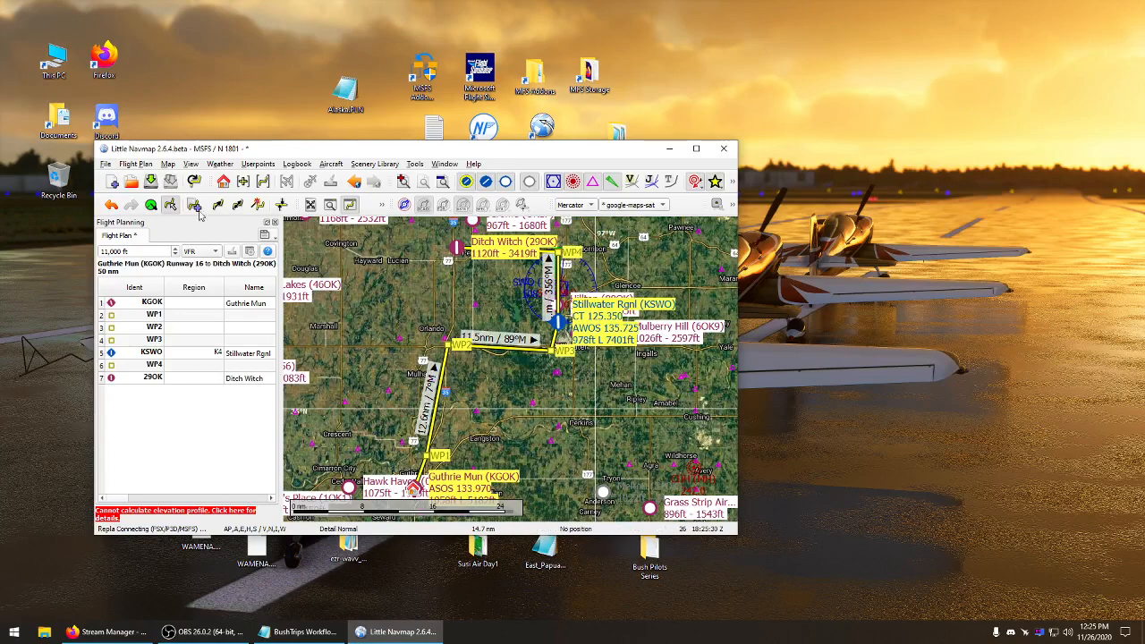
click(104, 164)
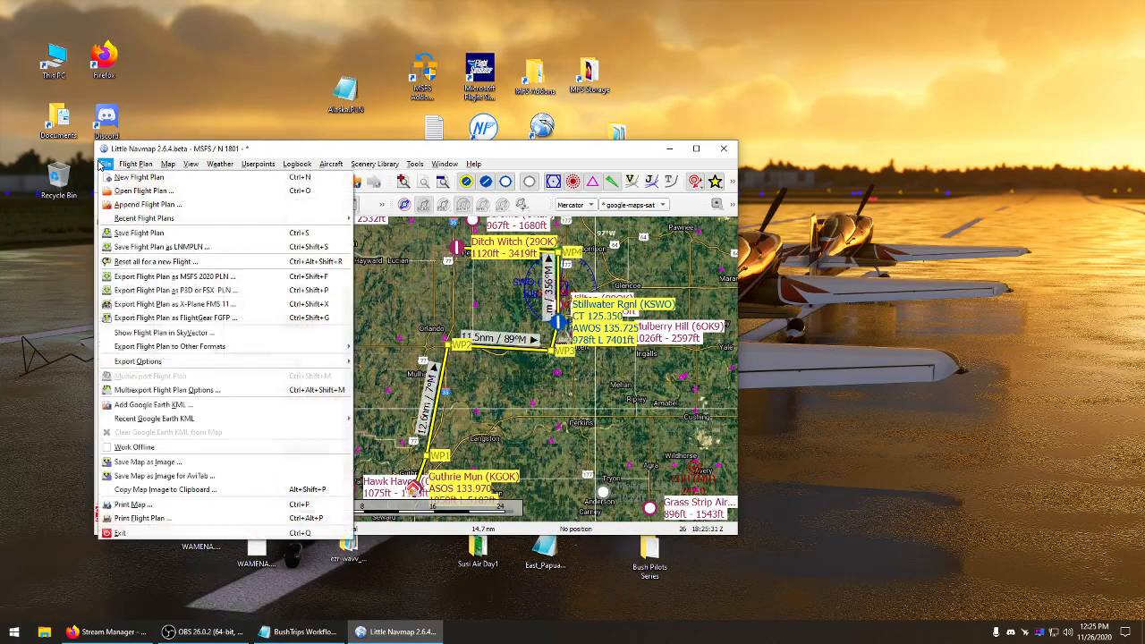
click(143, 277)
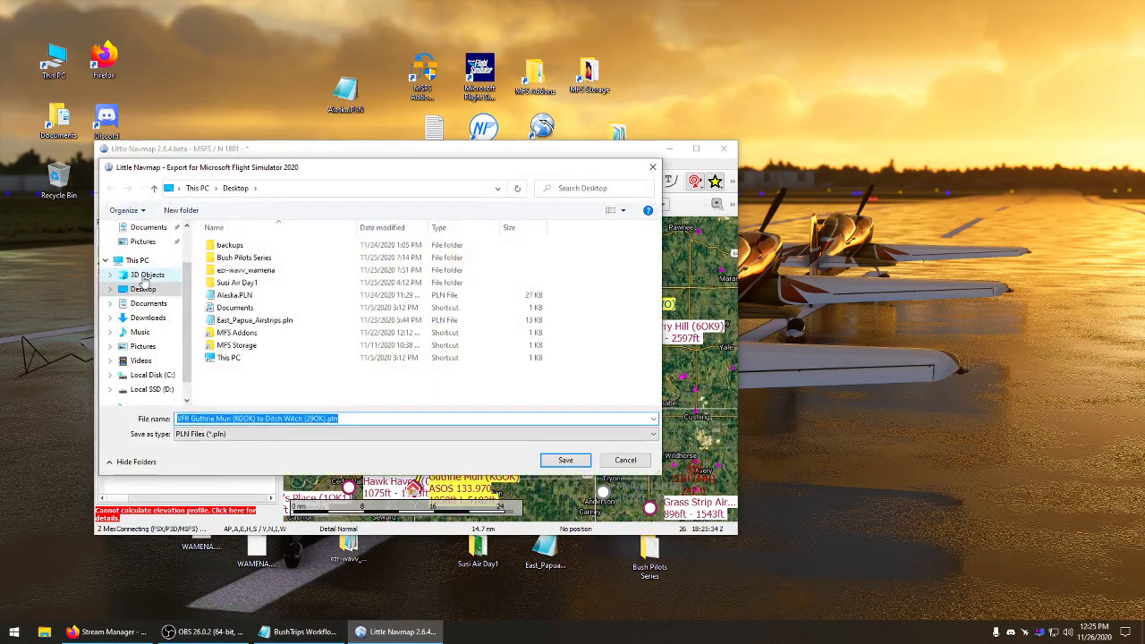
click(652, 167)
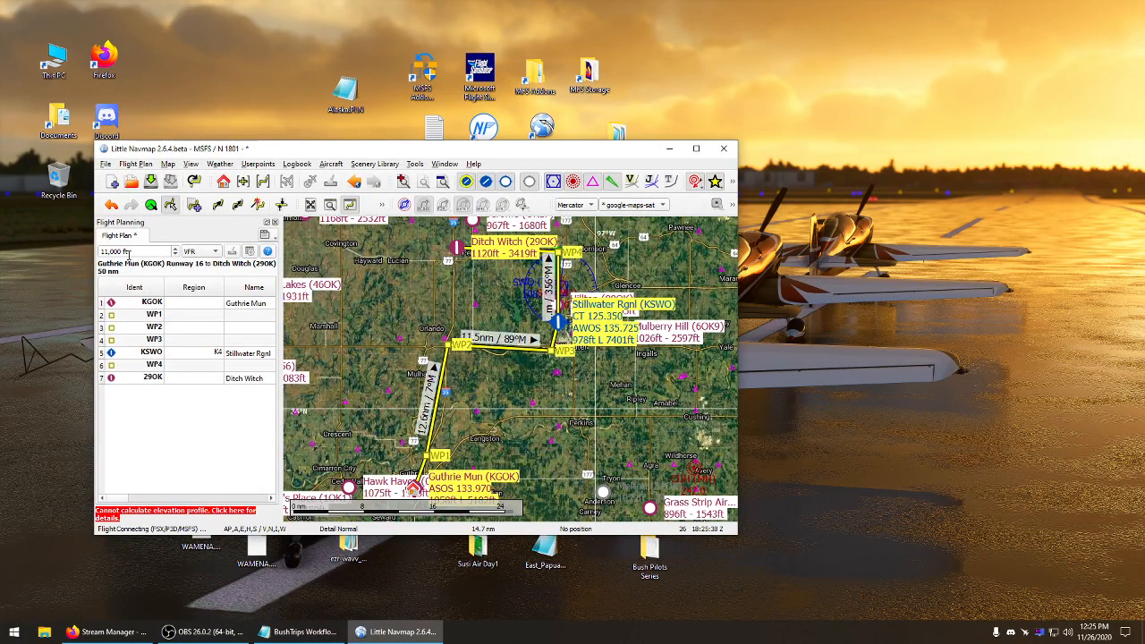
Set the flight plan's cruise altitude to 2,500 ft
click(103, 251)
drag(110, 251, 100, 254)
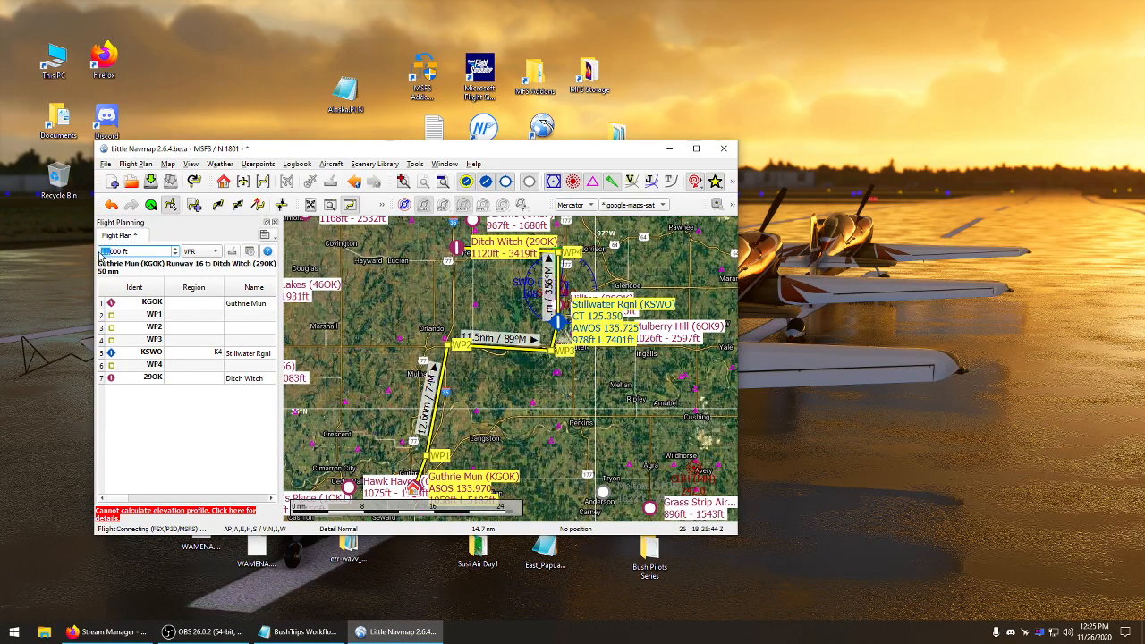
text(3)
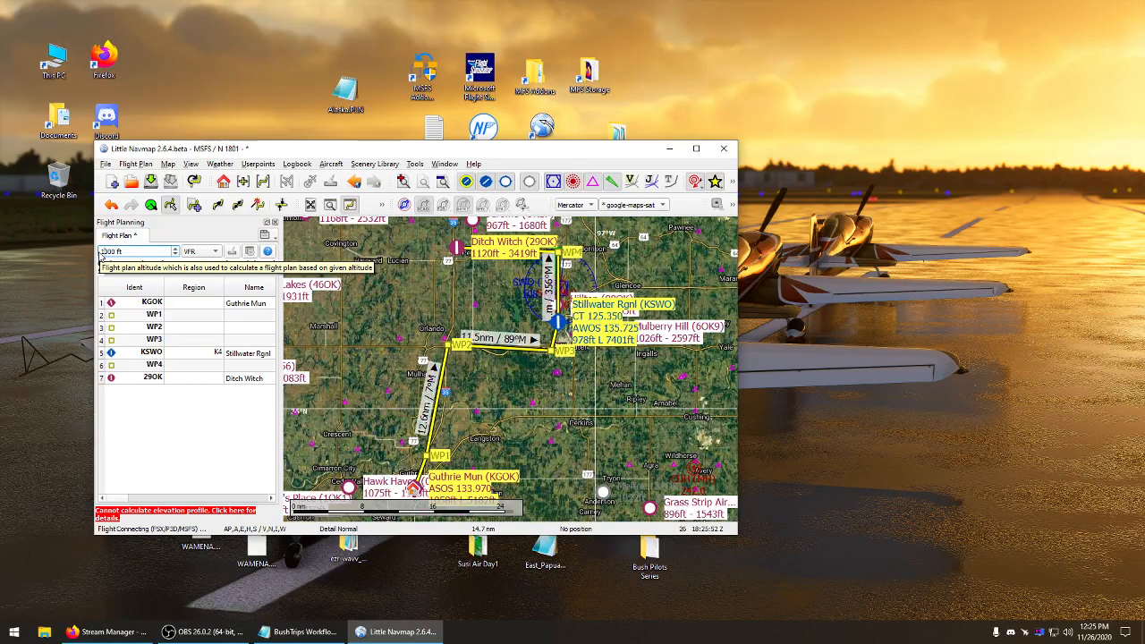
key(BackSpace)
text(2)
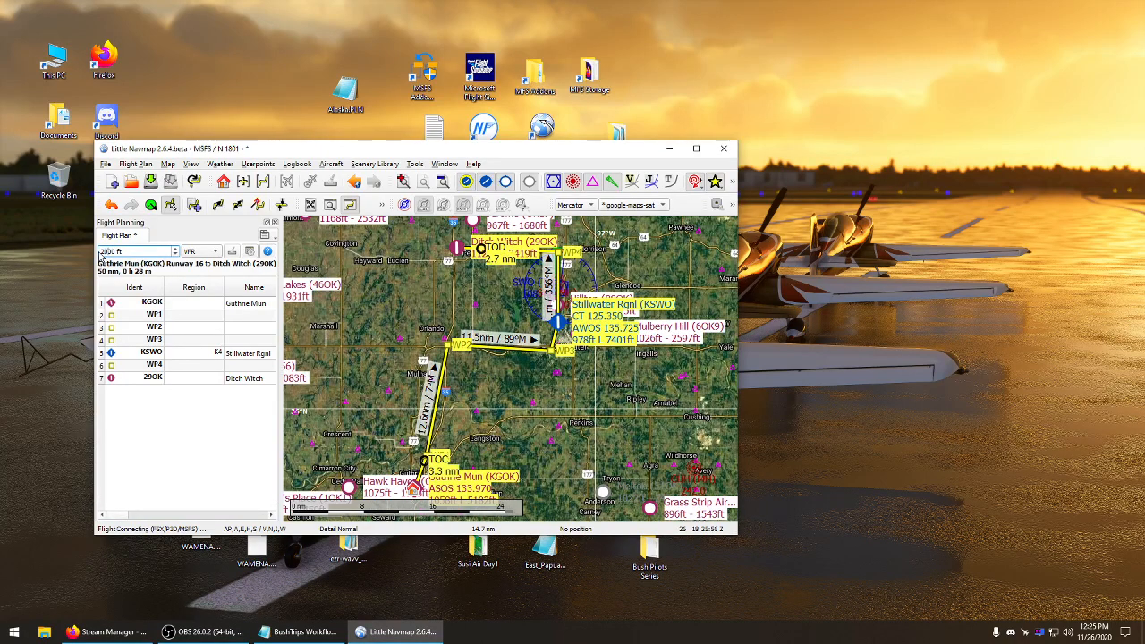
key(Delete)
text(5)
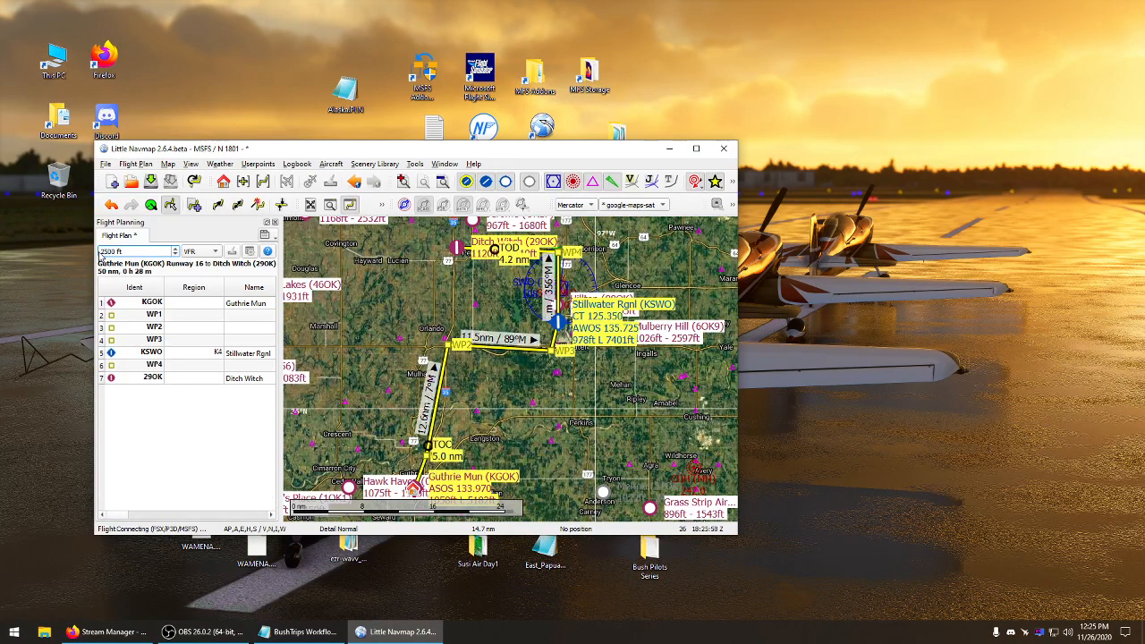
click(194, 449)
Export the flight plan as an MSFS 2020 PLN file to the Desktop, keeping the suggested file name
click(106, 164)
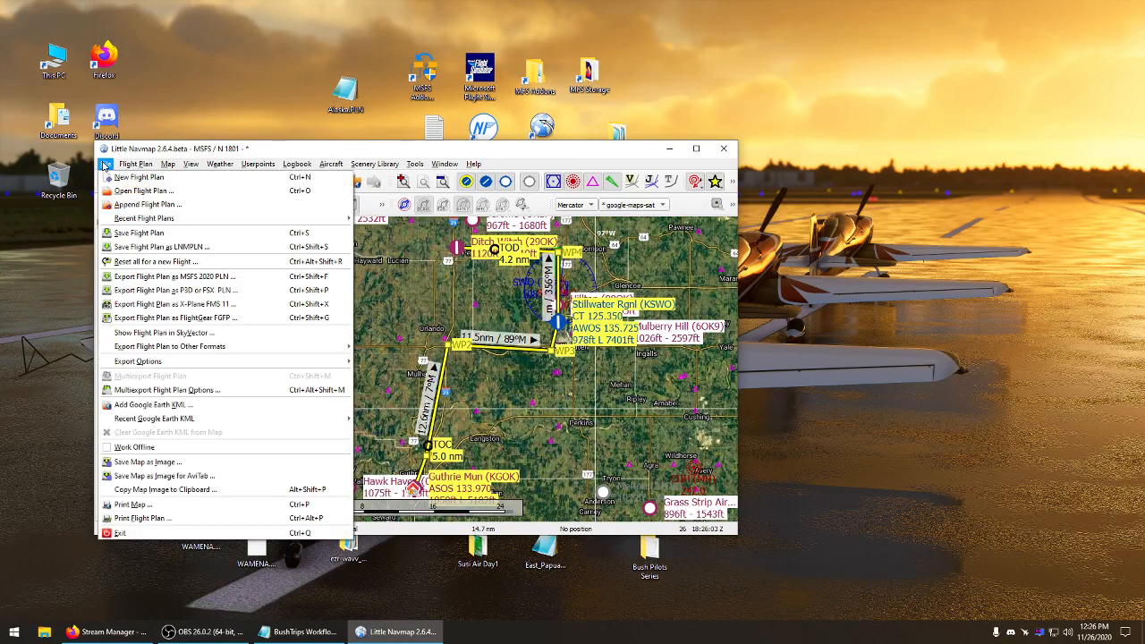
click(131, 277)
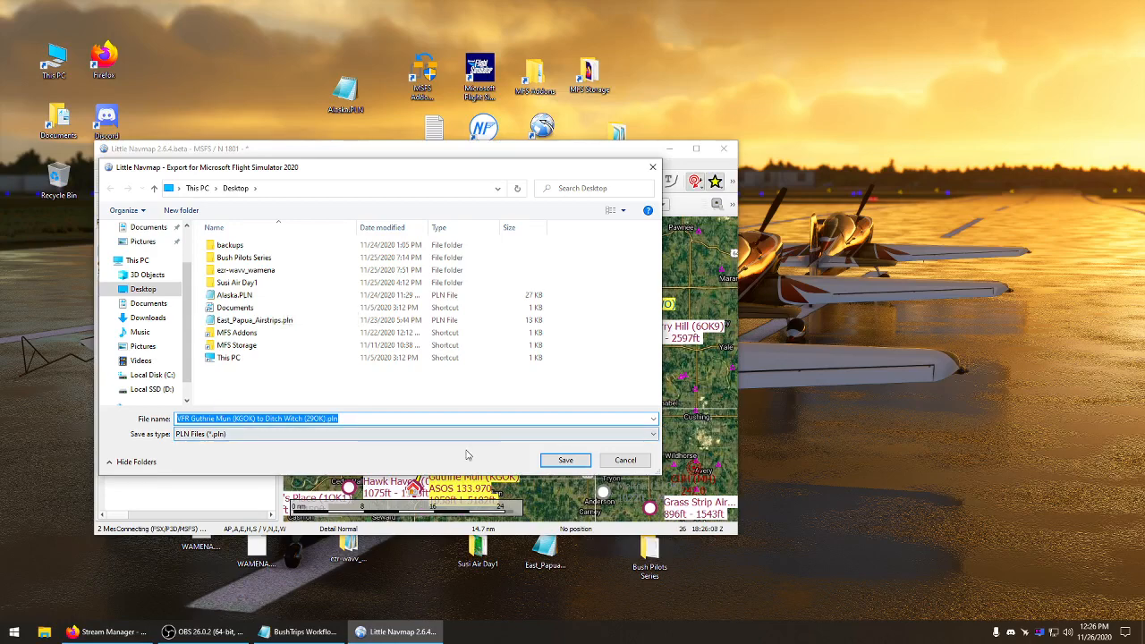
click(563, 462)
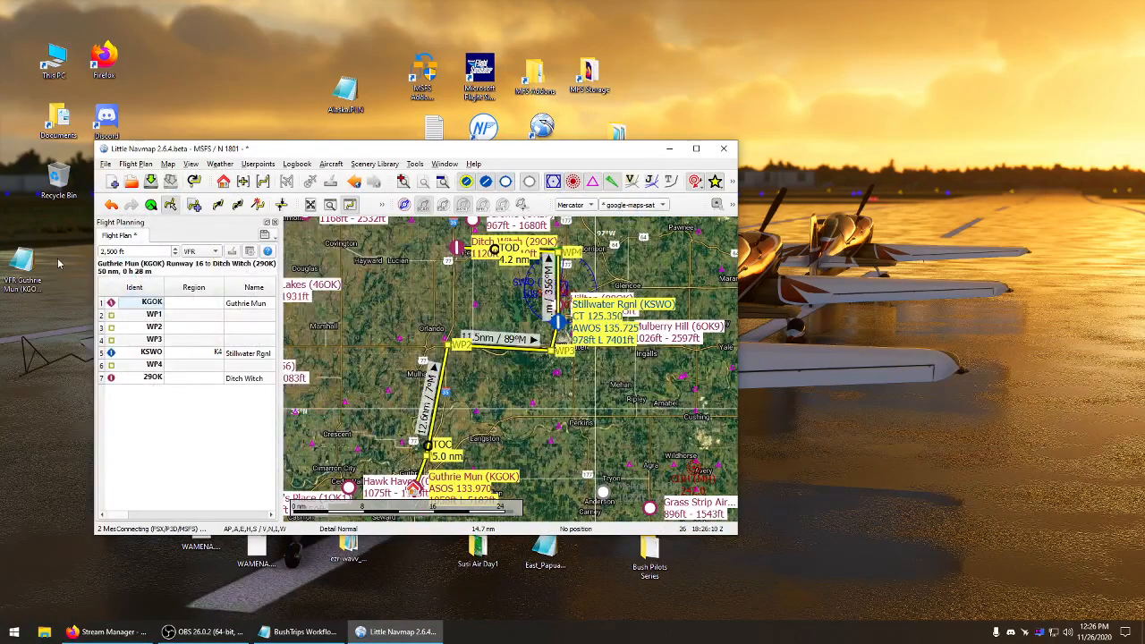
Close Little Navmap without saving the changes and move the exported PLN file to a free area of the desktop
click(41, 283)
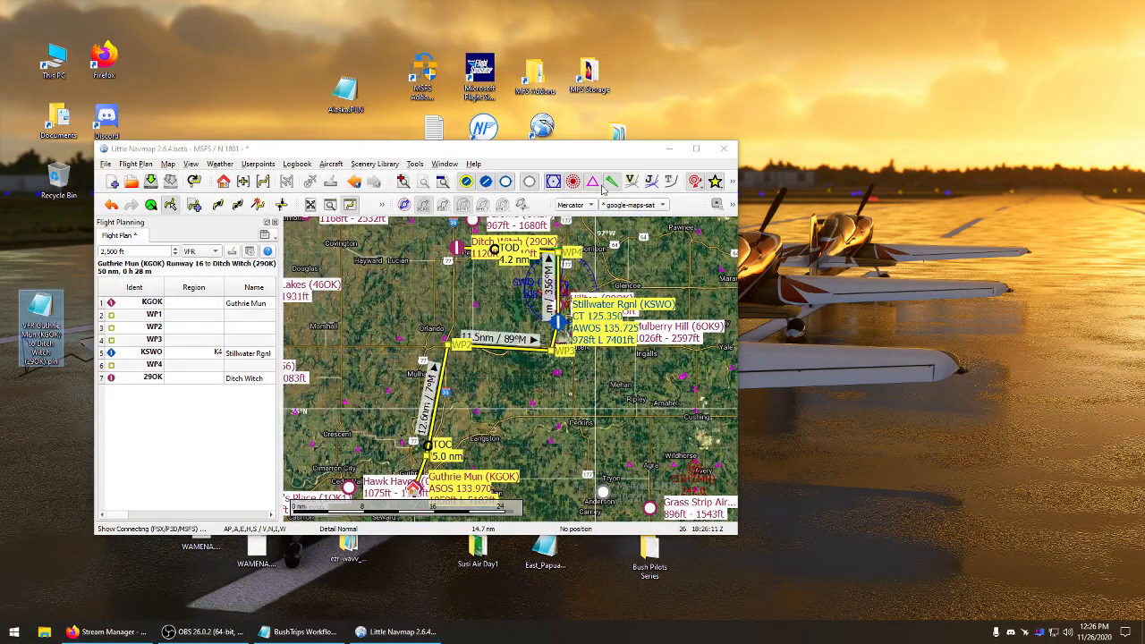
click(723, 150)
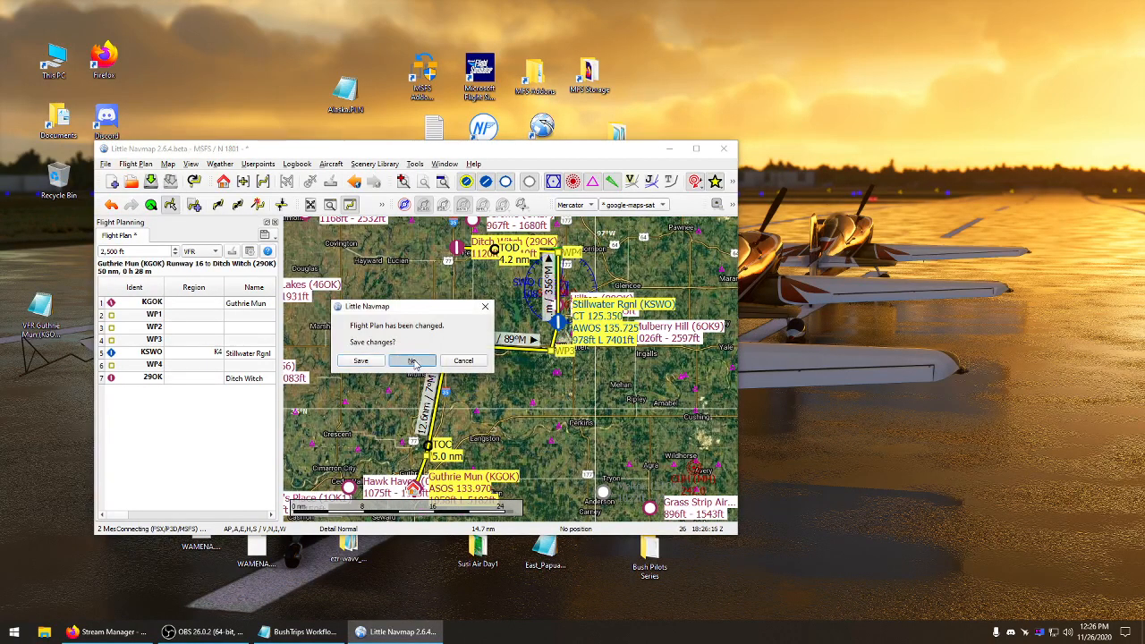
click(412, 367)
drag(47, 327, 263, 339)
Copy the exported Guthrie Mun to Ditch Witch PLN file from the desktop into the BushMissionGen folder in Documents
right_click(267, 337)
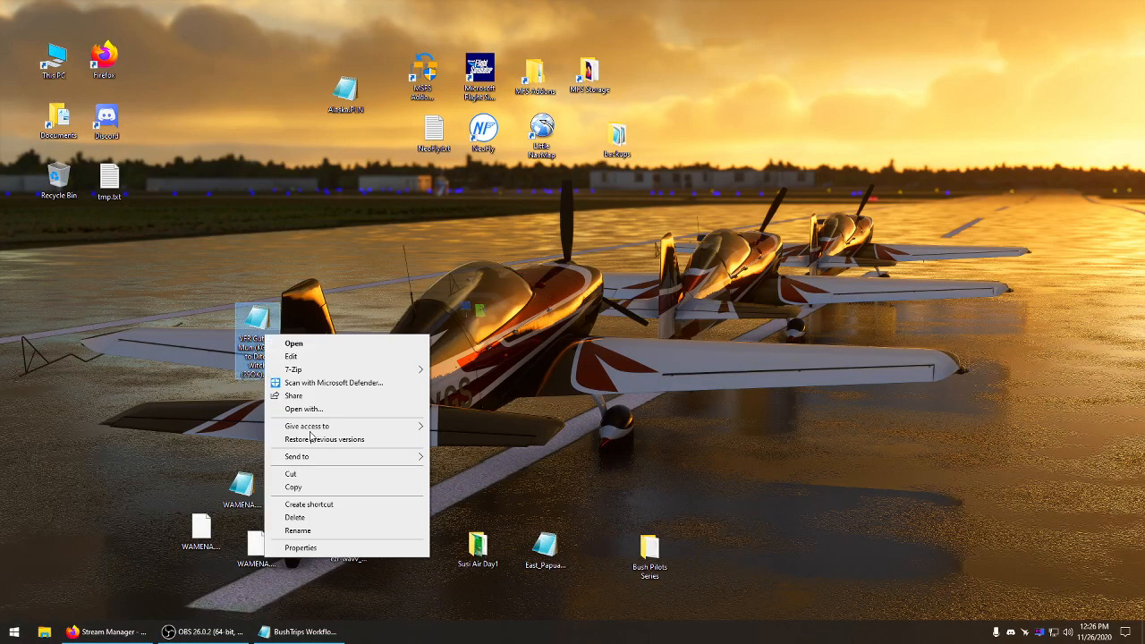
click(302, 489)
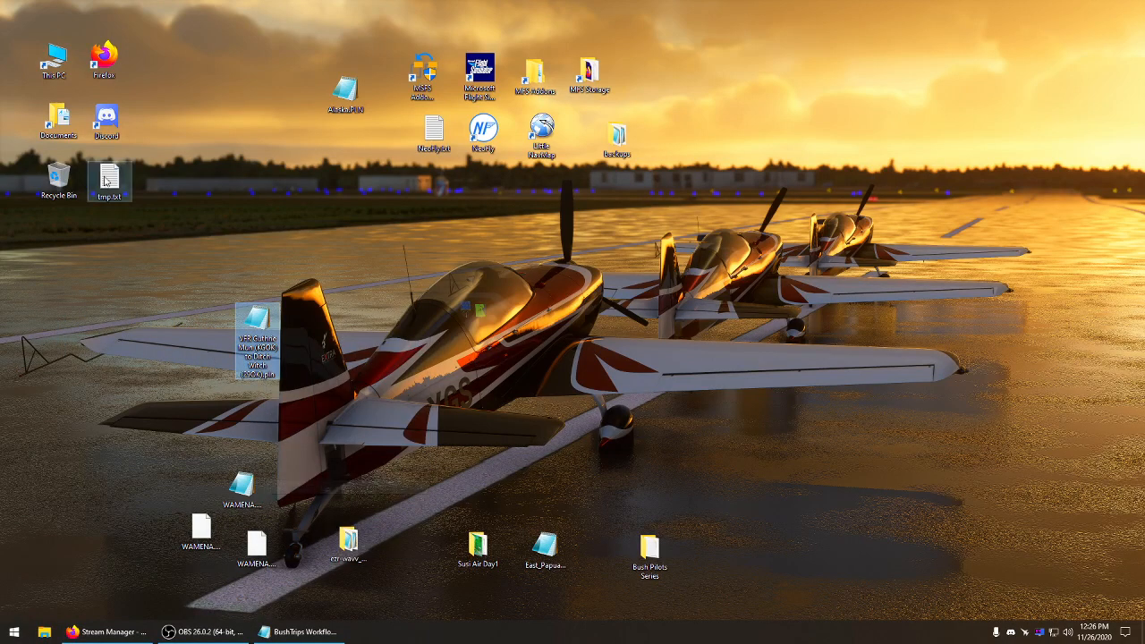
double_click(58, 116)
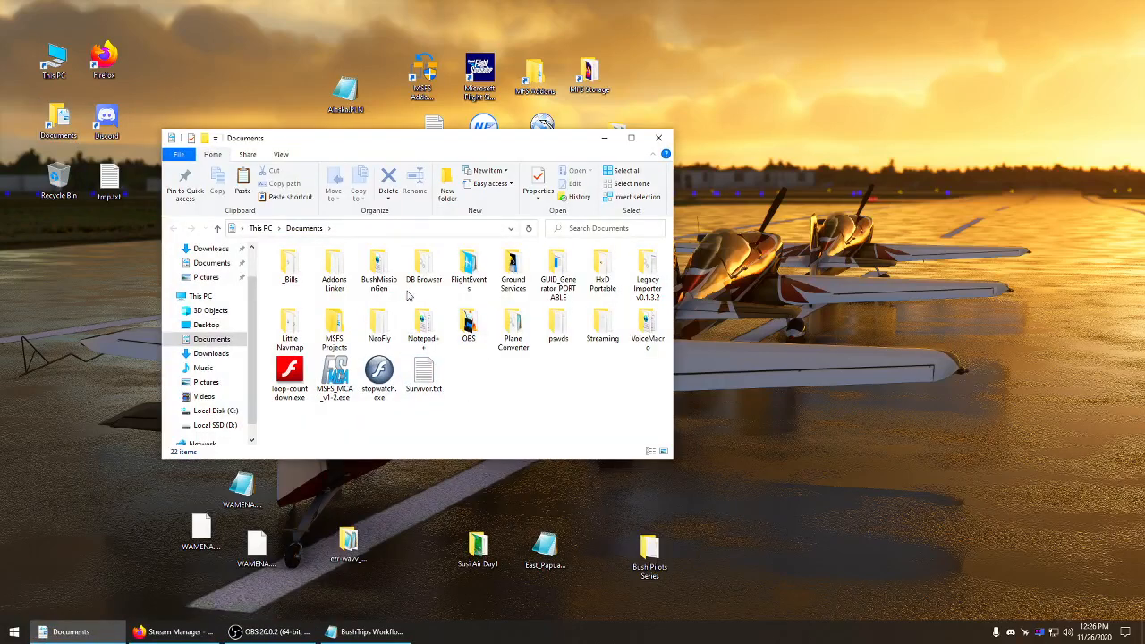
double_click(377, 266)
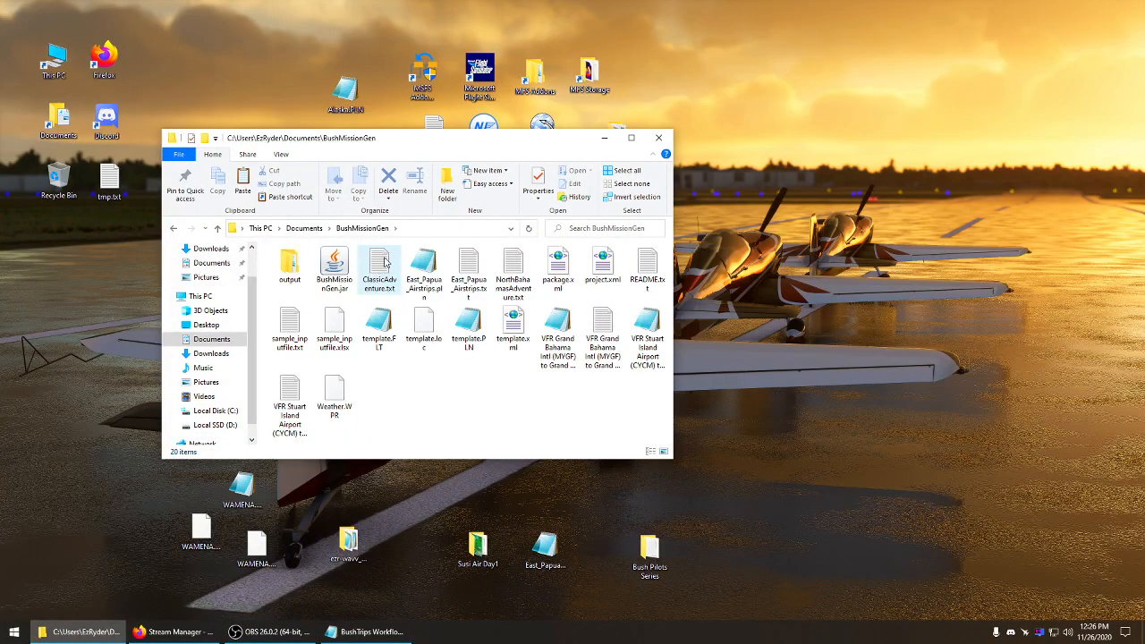
right_click(411, 373)
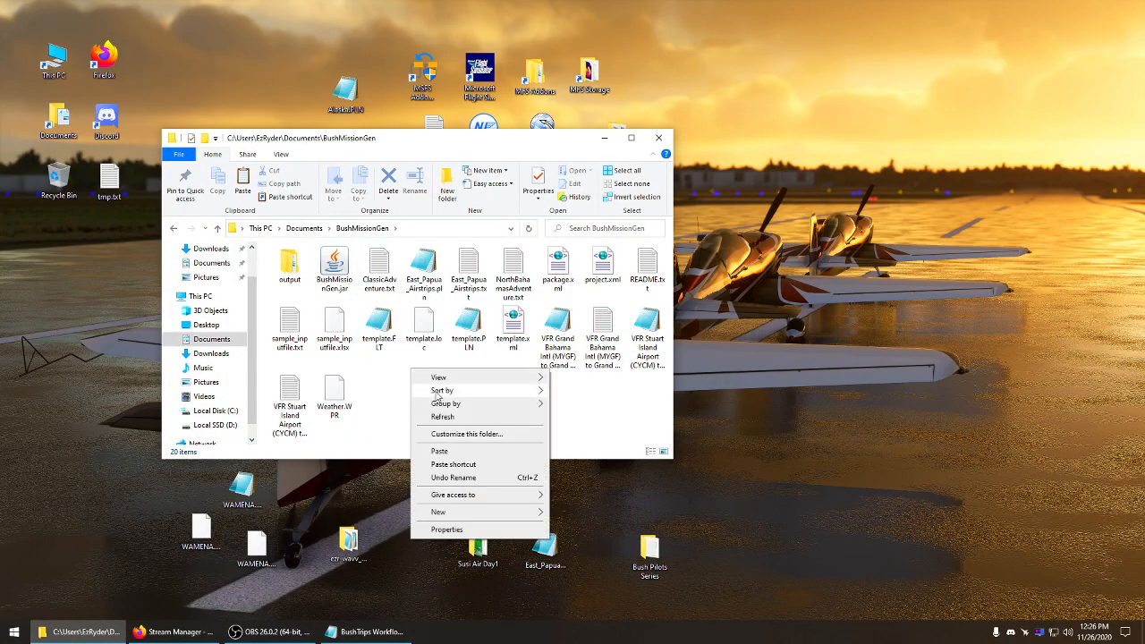
click(452, 449)
click(498, 404)
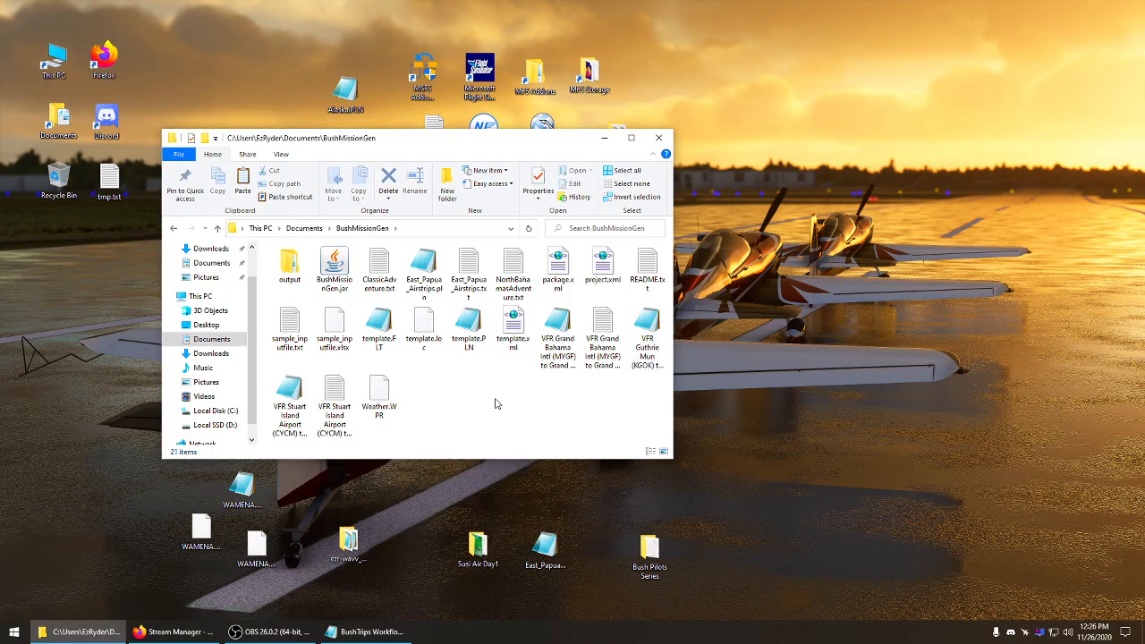
Convert the Guthrie Mun to Ditch Witch PLN to a text input file in BushMissionGen with the project name left empty, and close the tool
click(347, 273)
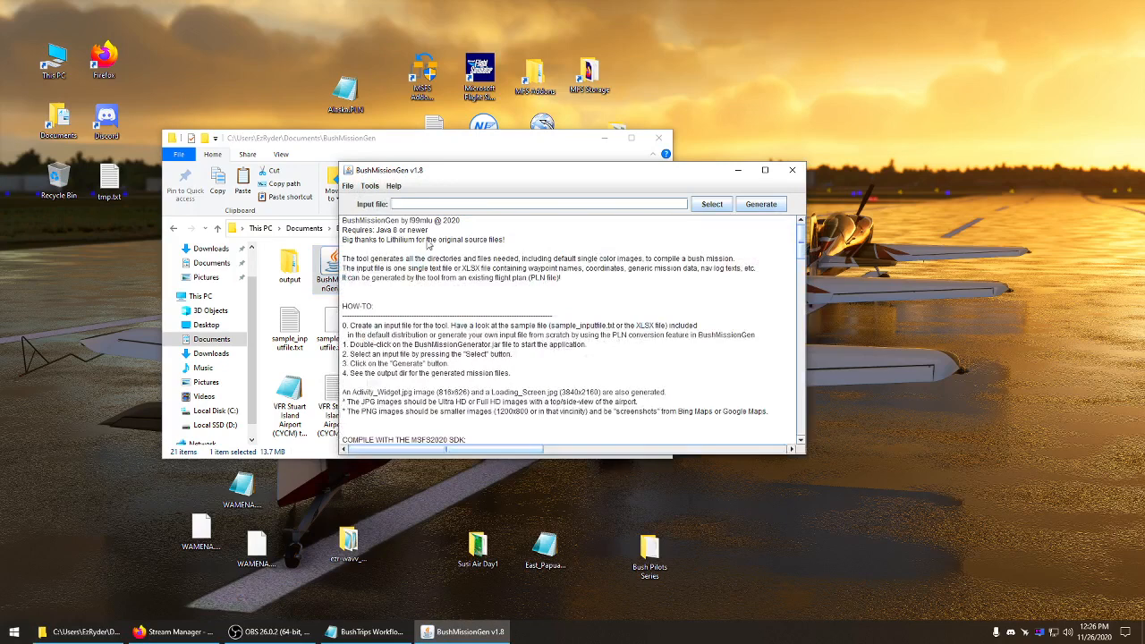
click(370, 186)
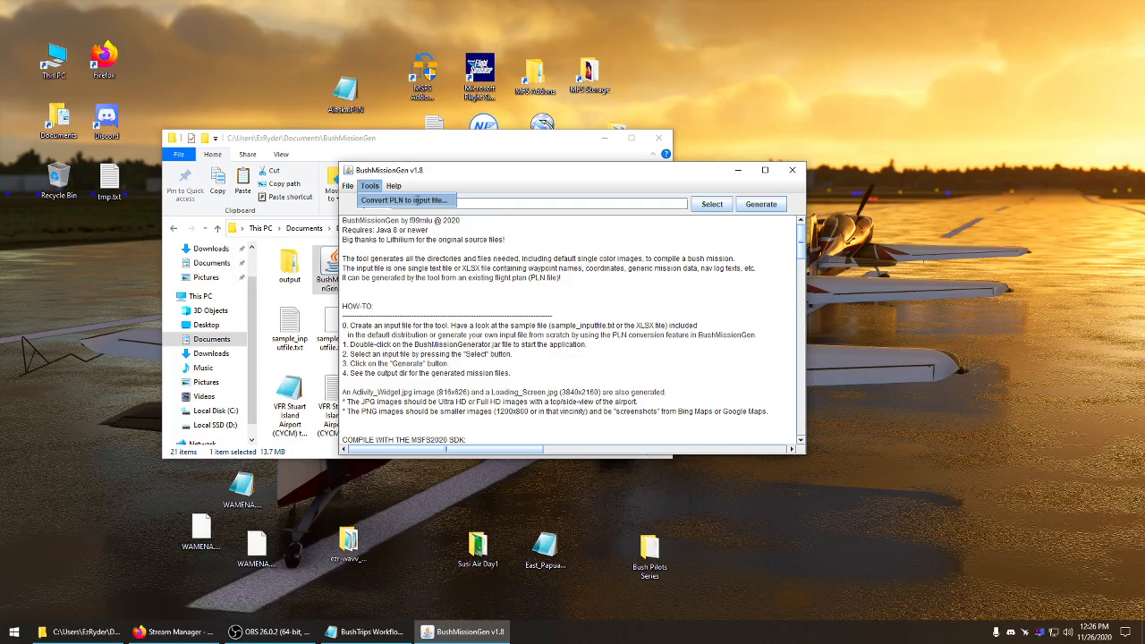
click(416, 201)
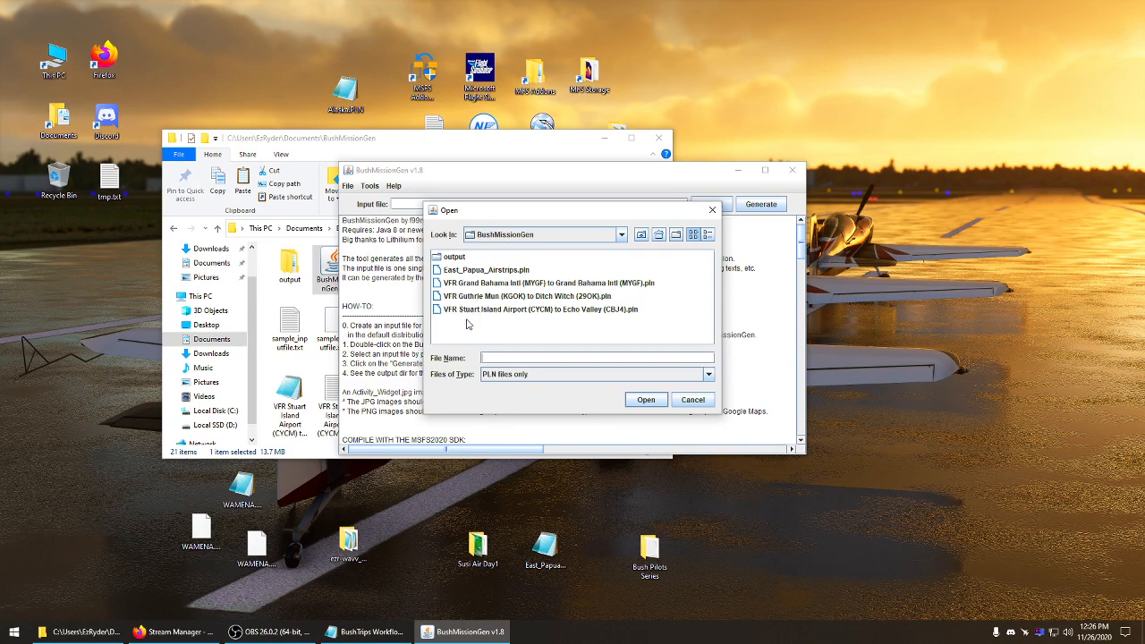
click(484, 298)
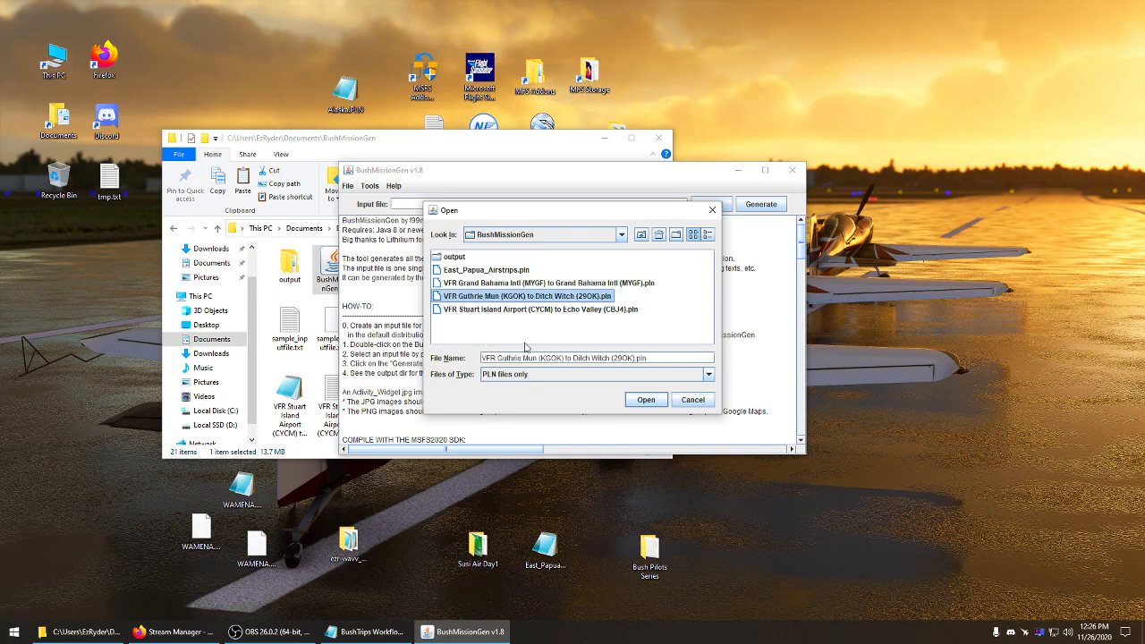
click(647, 403)
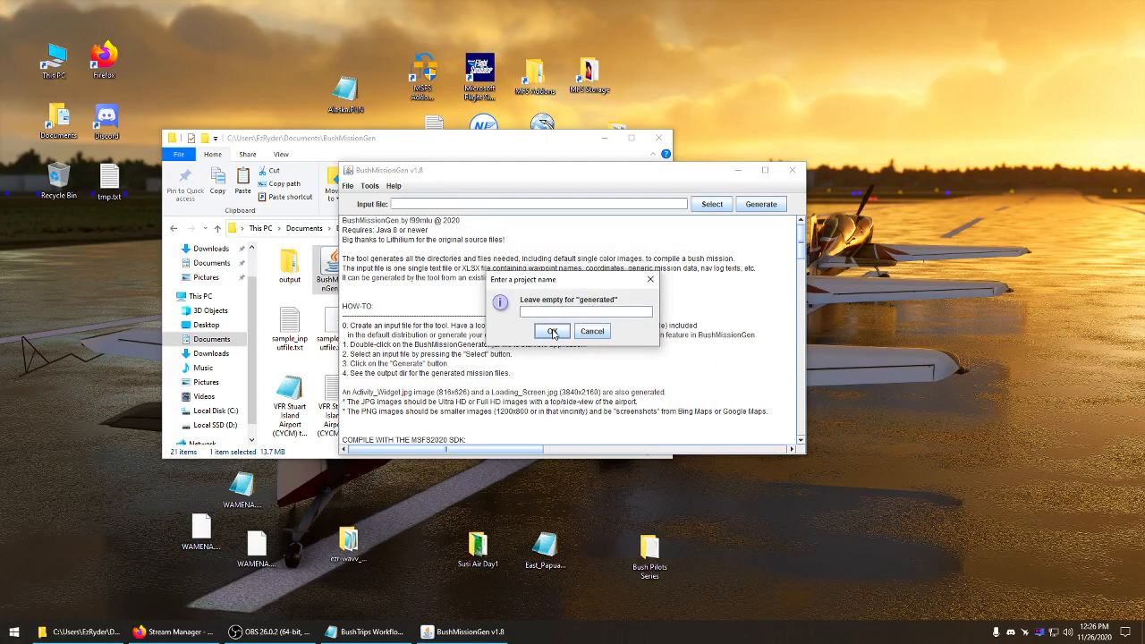
click(551, 331)
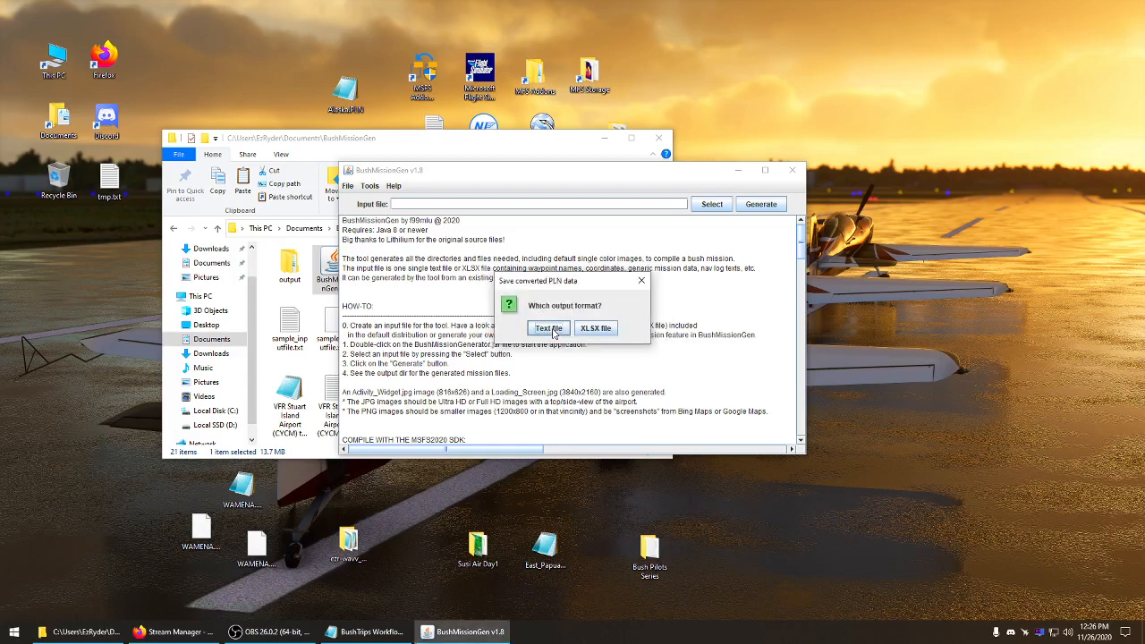
click(549, 329)
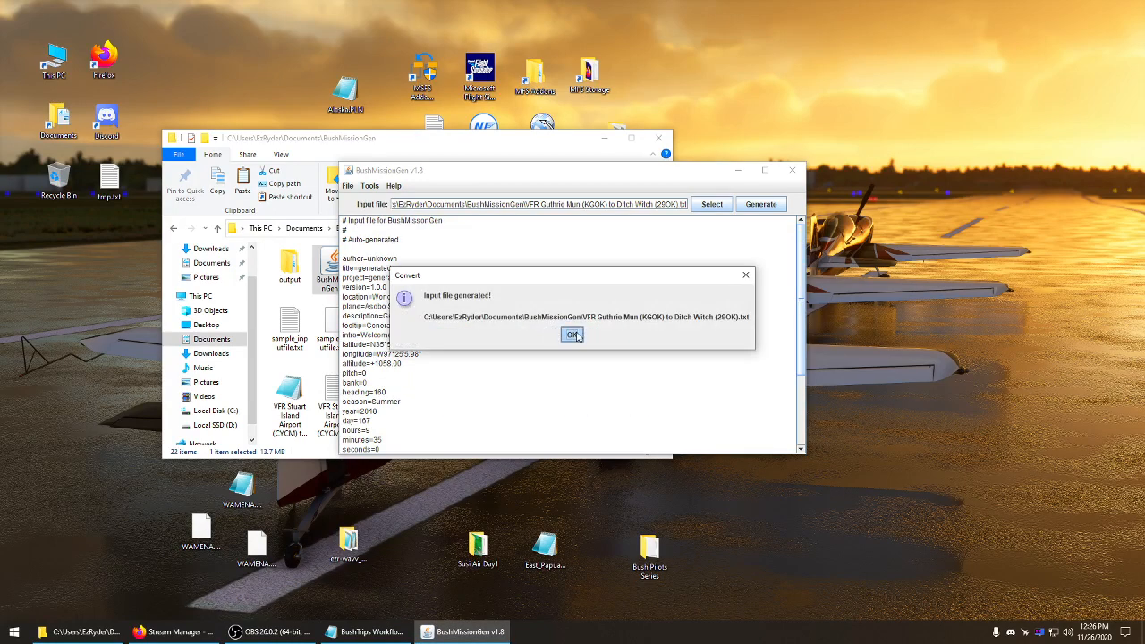
click(573, 333)
click(792, 170)
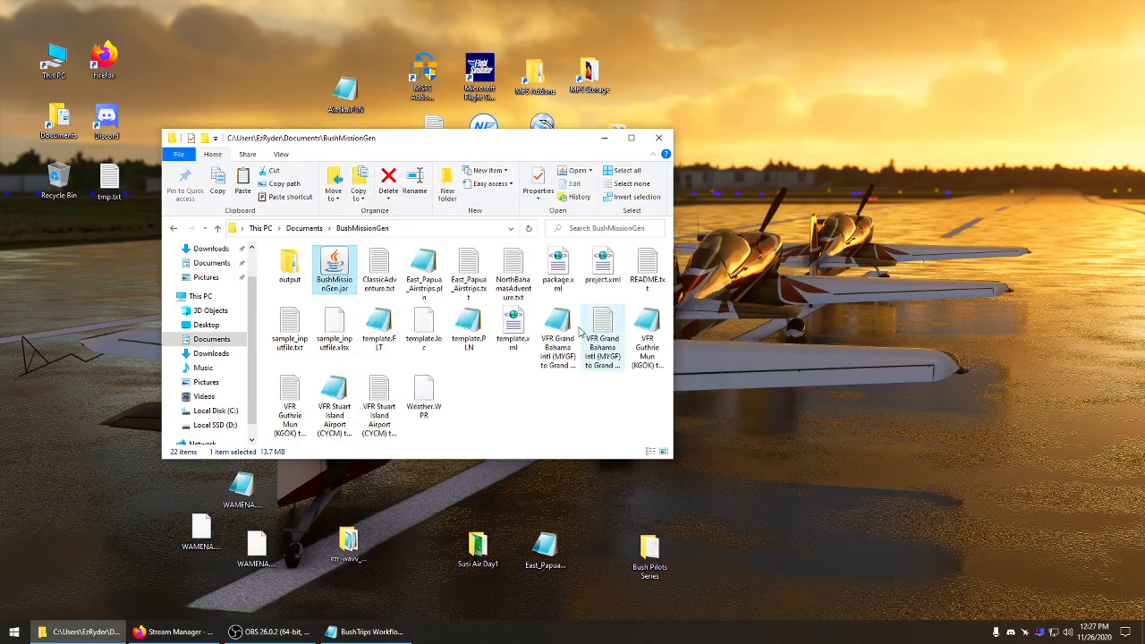
Open the generated Guthrie Mun to Ditch Witch text file in Notepad and look over its header fields and waypoint rows
click(482, 389)
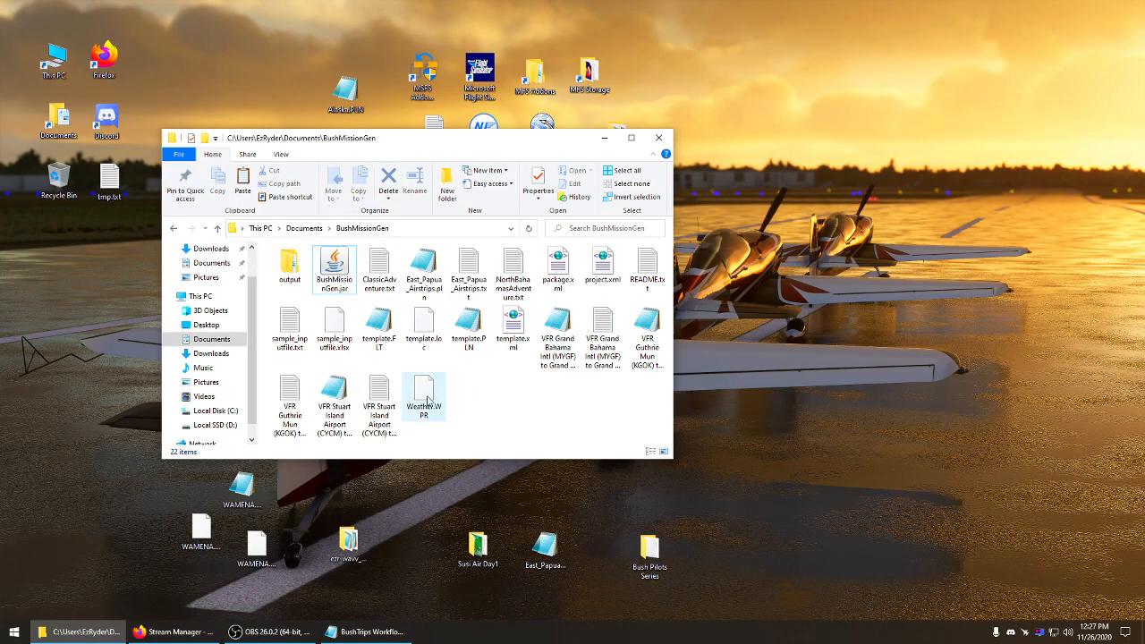
click(301, 392)
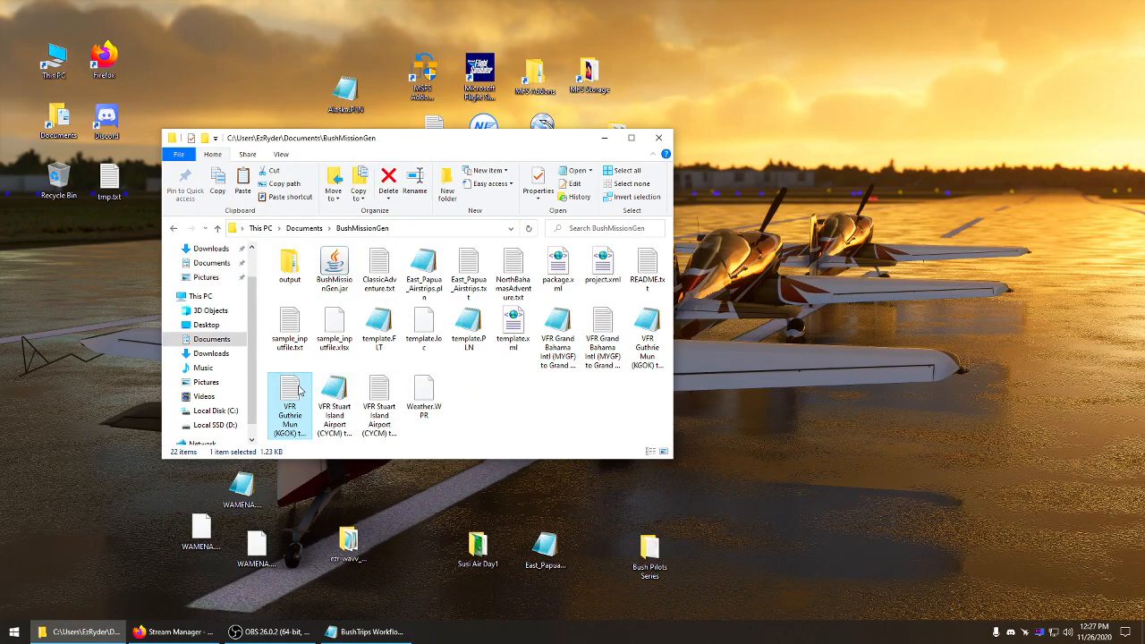
click(636, 339)
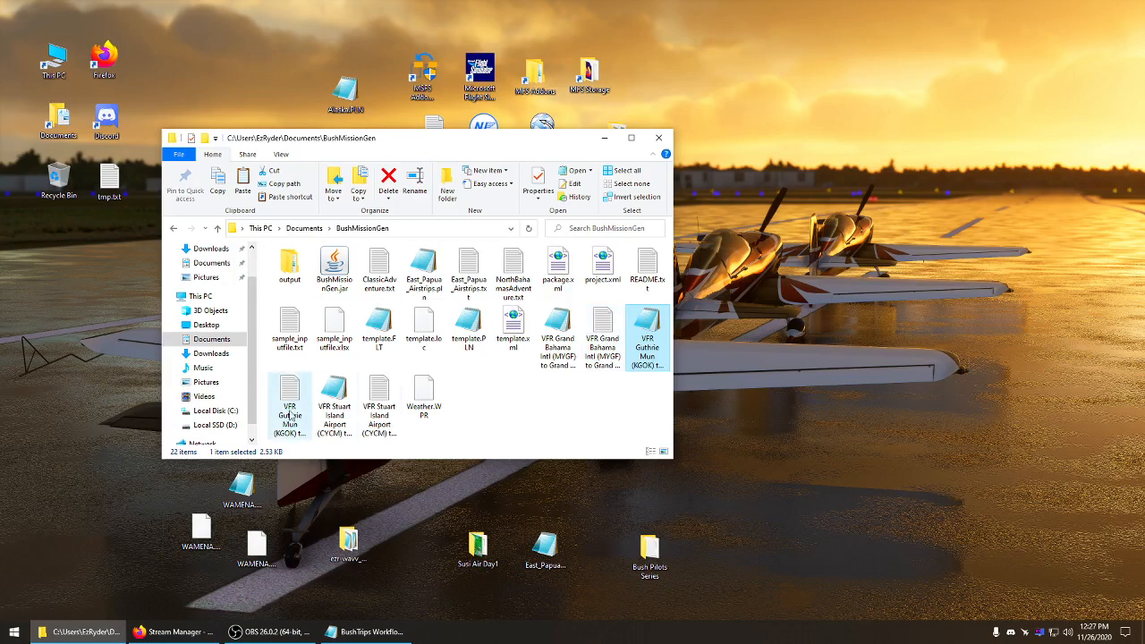
double_click(290, 413)
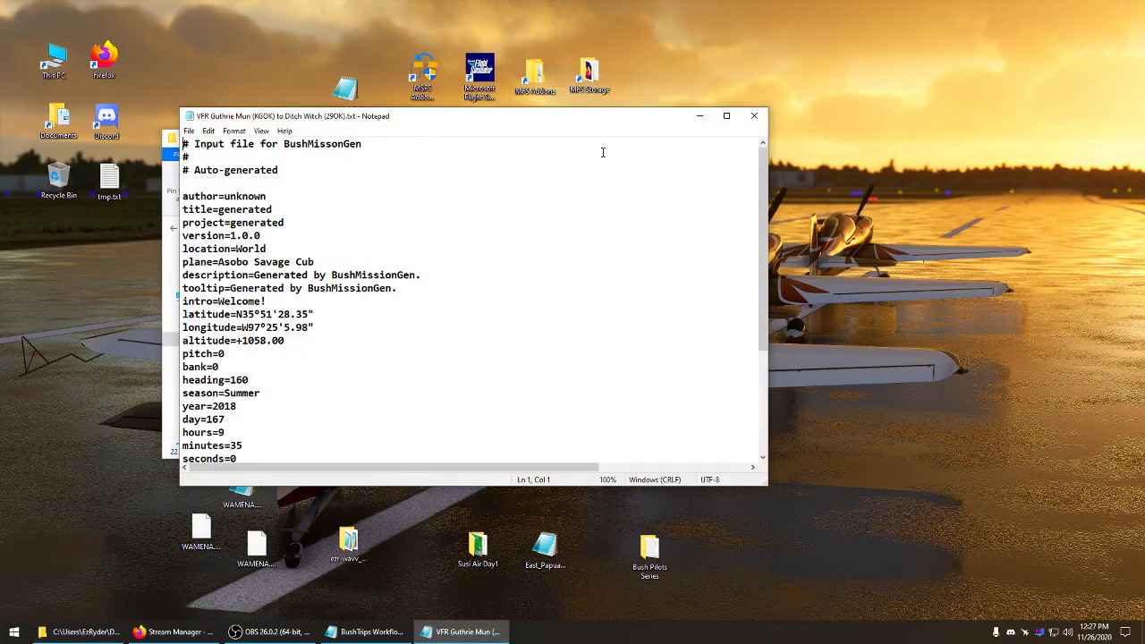
drag(504, 119, 548, 100)
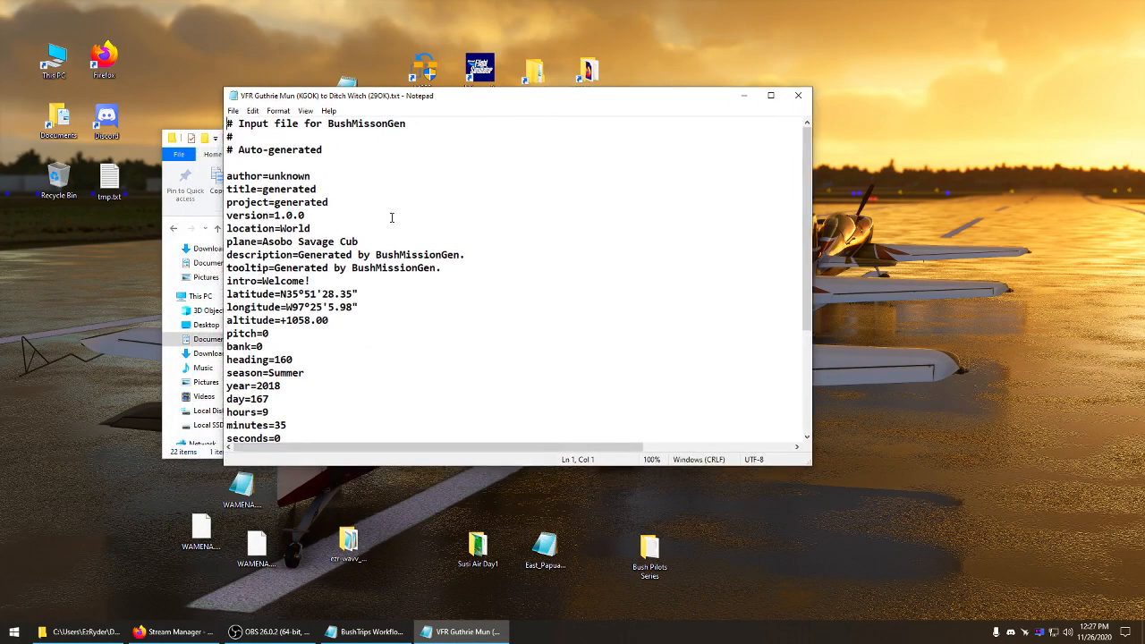
scroll(236, 358, down, 4)
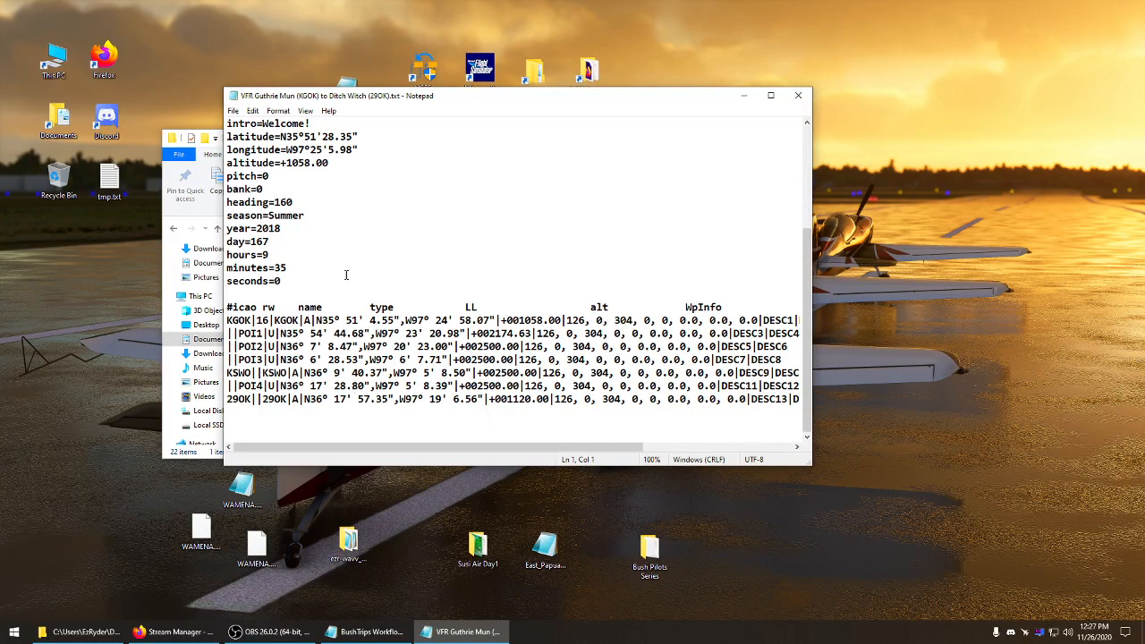
drag(472, 450, 636, 449)
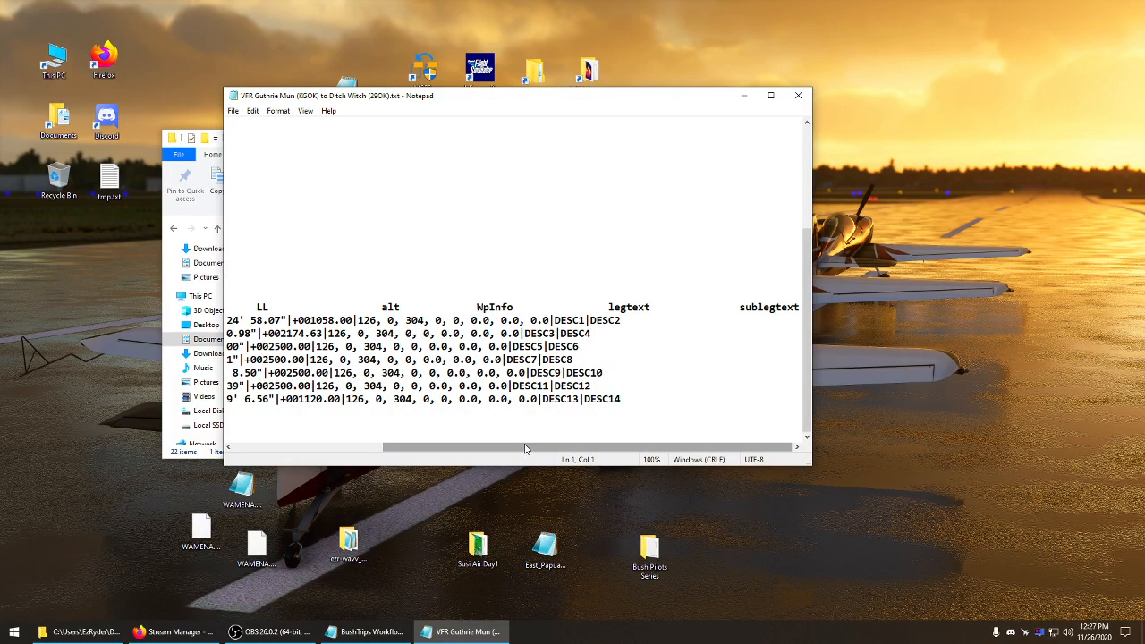
drag(529, 448, 374, 447)
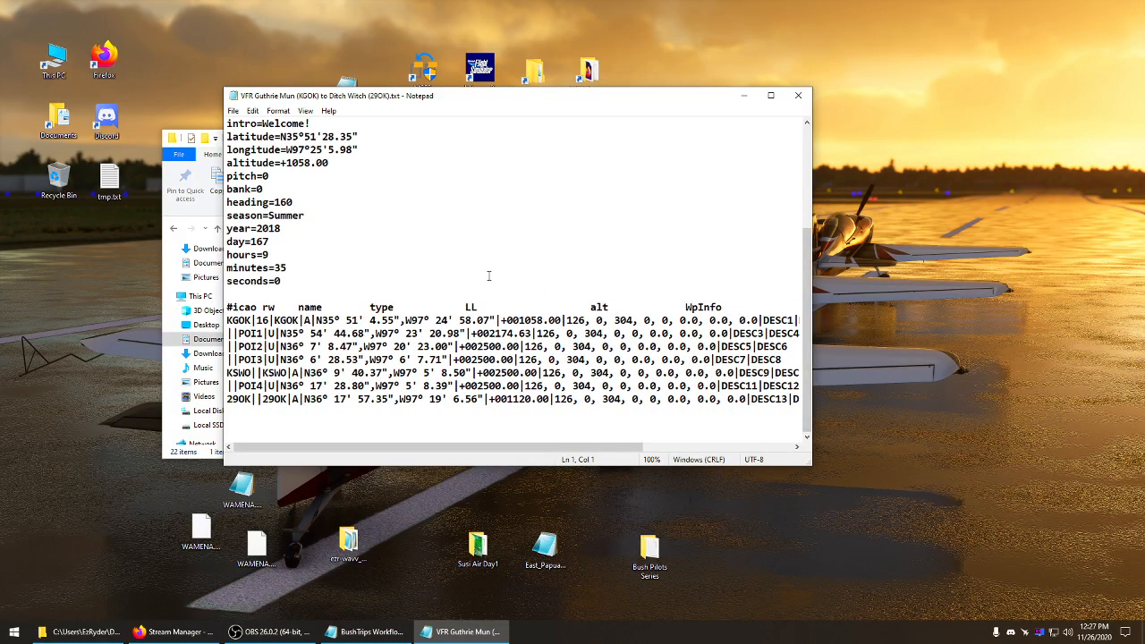
click(423, 219)
scroll(423, 220, up, 3)
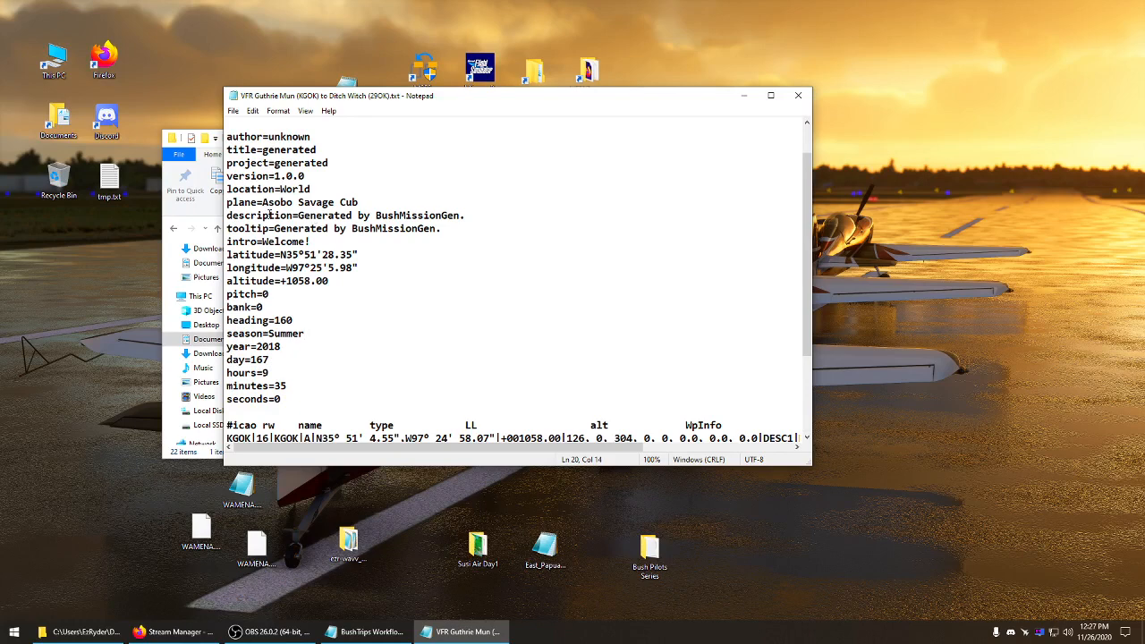
Replace the tooltip value in the input file with "Tooltip text"
click(436, 230)
key(shift+Left)
key(shift+Left)
key(shift+Left)
drag(447, 230, 275, 229)
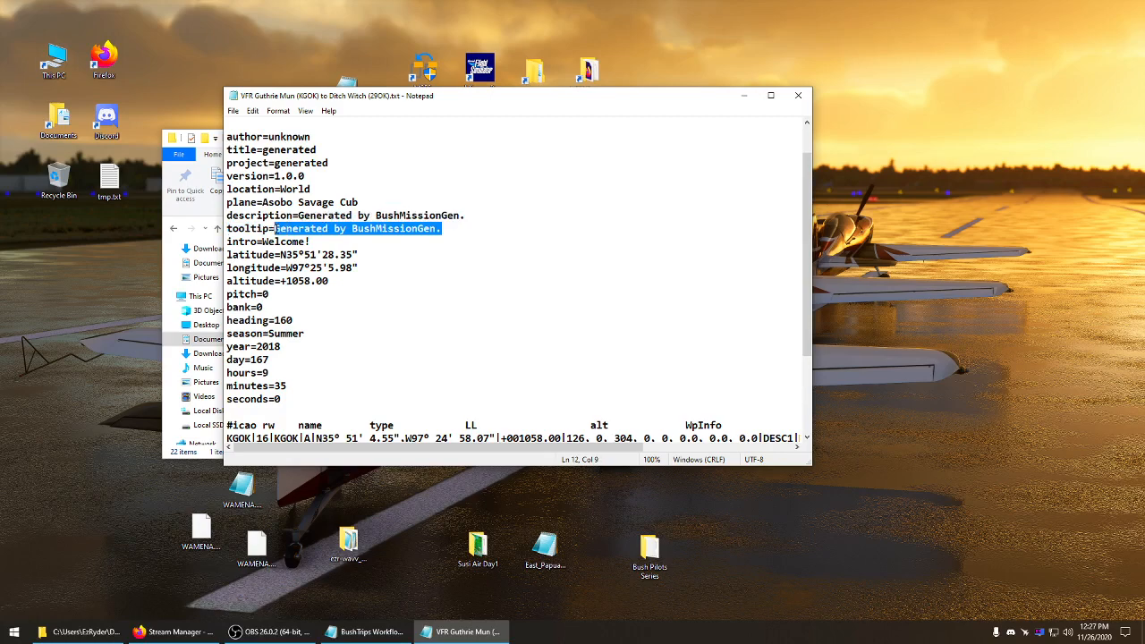
right_click(320, 223)
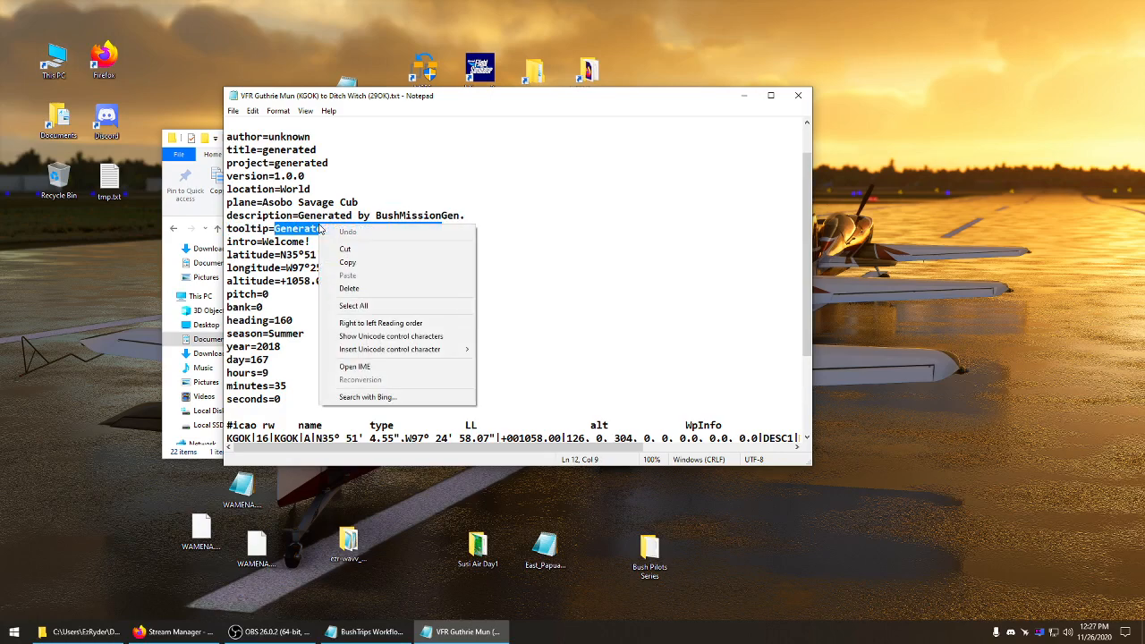
click(646, 244)
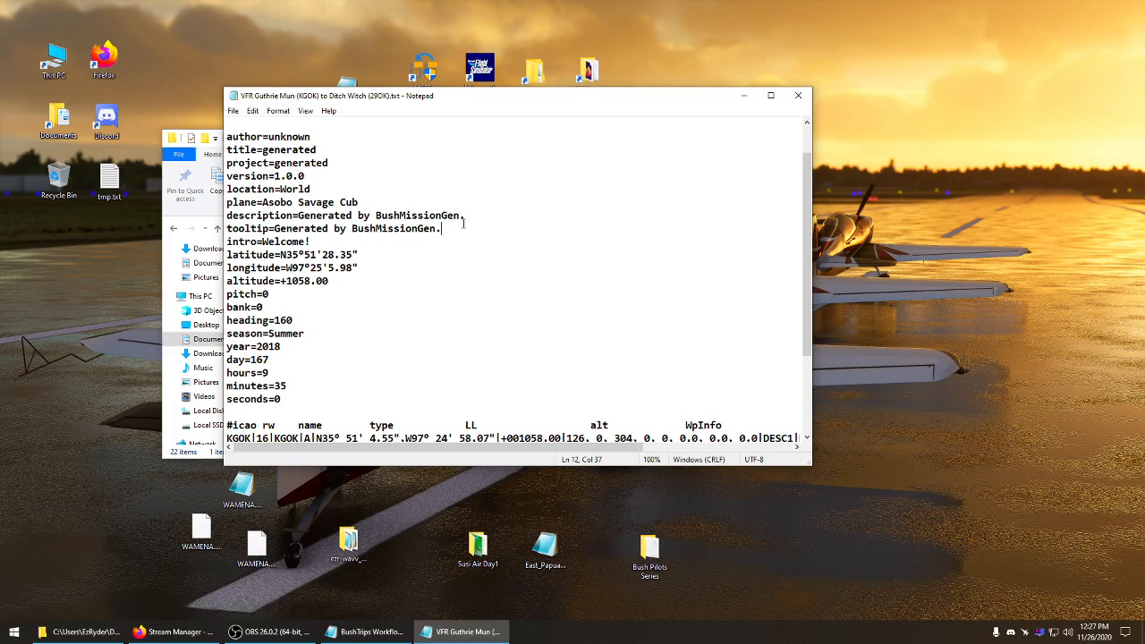
drag(451, 228, 275, 223)
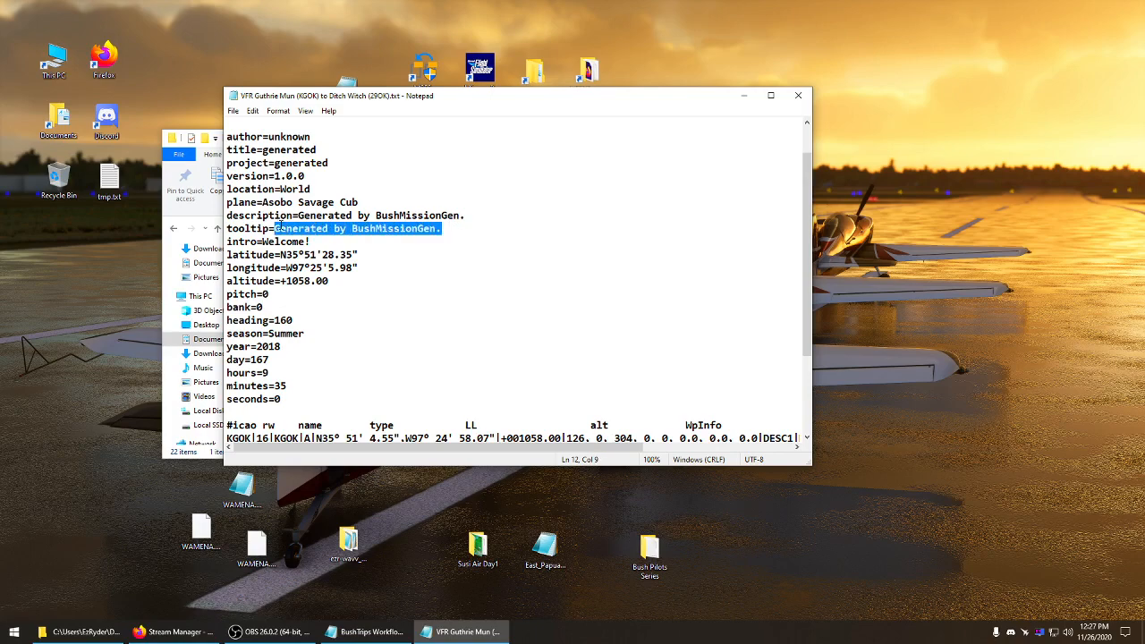
text(Too)
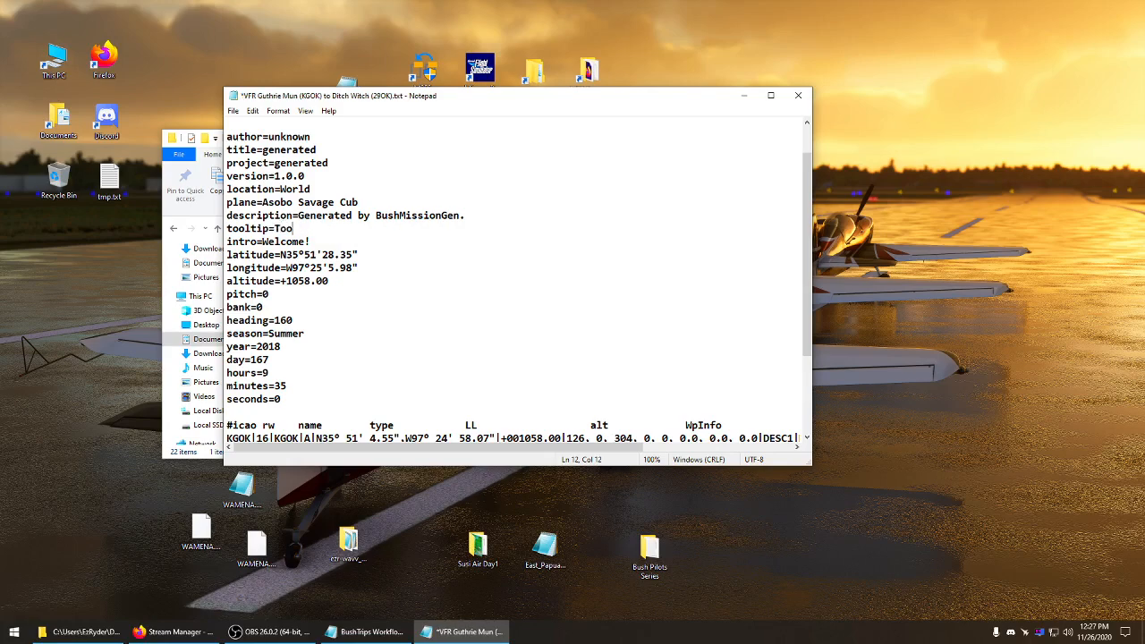
text(ltip text)
Replace the description value in the input file with "Description text"
drag(466, 216, 298, 216)
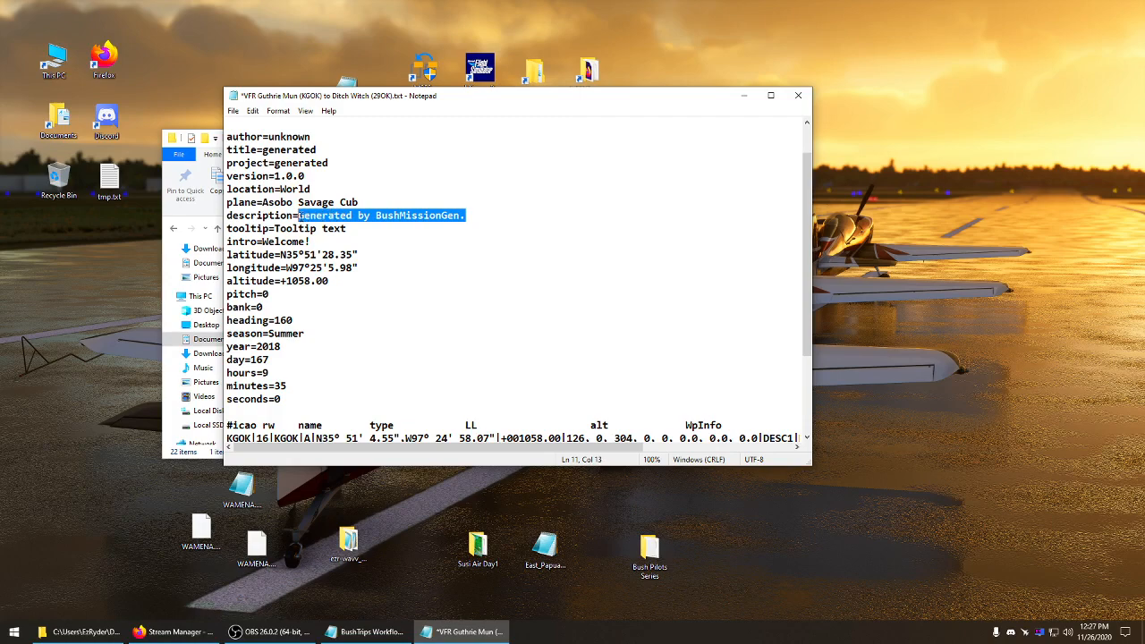
text(Des)
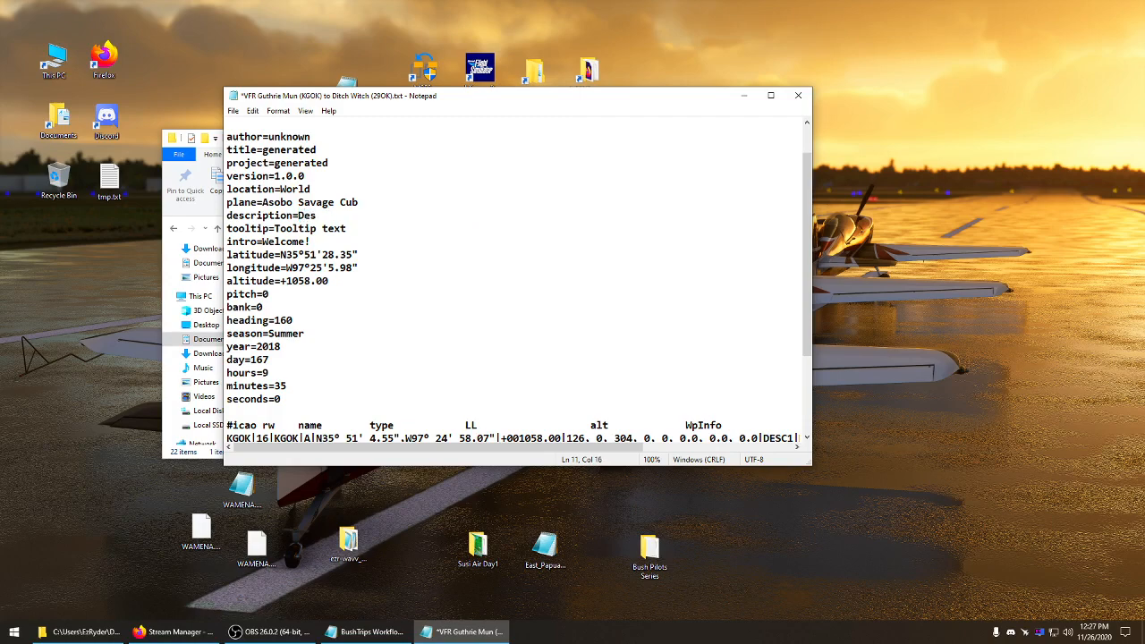
text(cription)
mouse_move(372, 214)
mouse_down()
mouse_move(310, 215)
mouse_move(368, 213)
mouse_up()
text(text)
drag(325, 242, 269, 246)
Set the mission's location value to "Oklohama, U.S."
drag(311, 189, 281, 189)
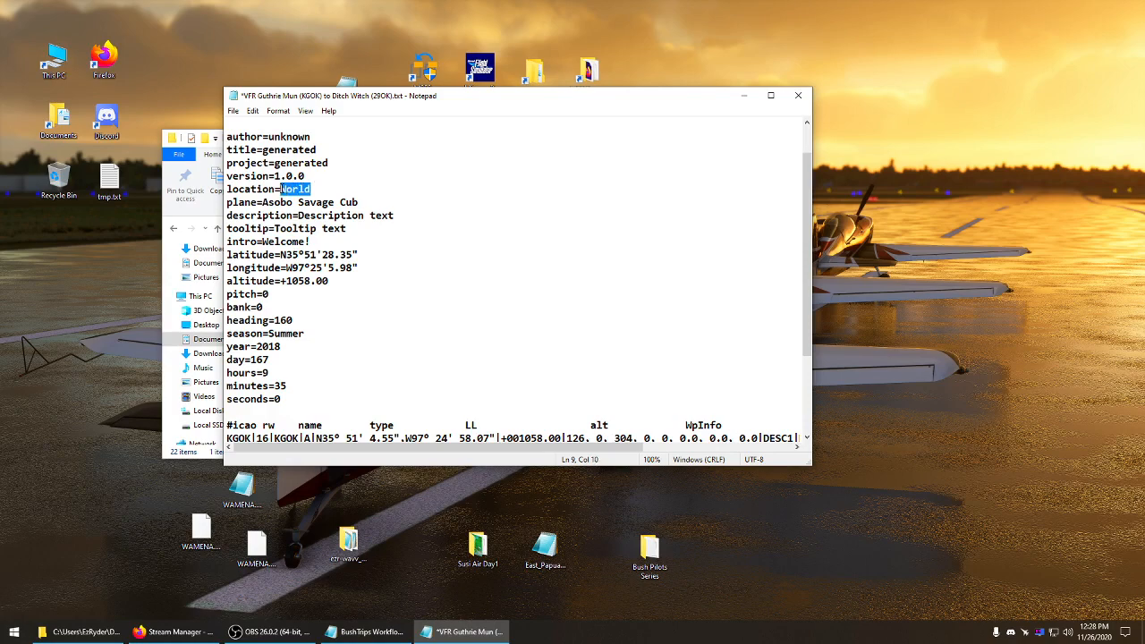
text(0)
text(kl)
text(ohama)
text(, U)
text(.S.)
Set the project value to ezr_guthrie_tutorial and look over the parts of the name
drag(329, 164, 277, 164)
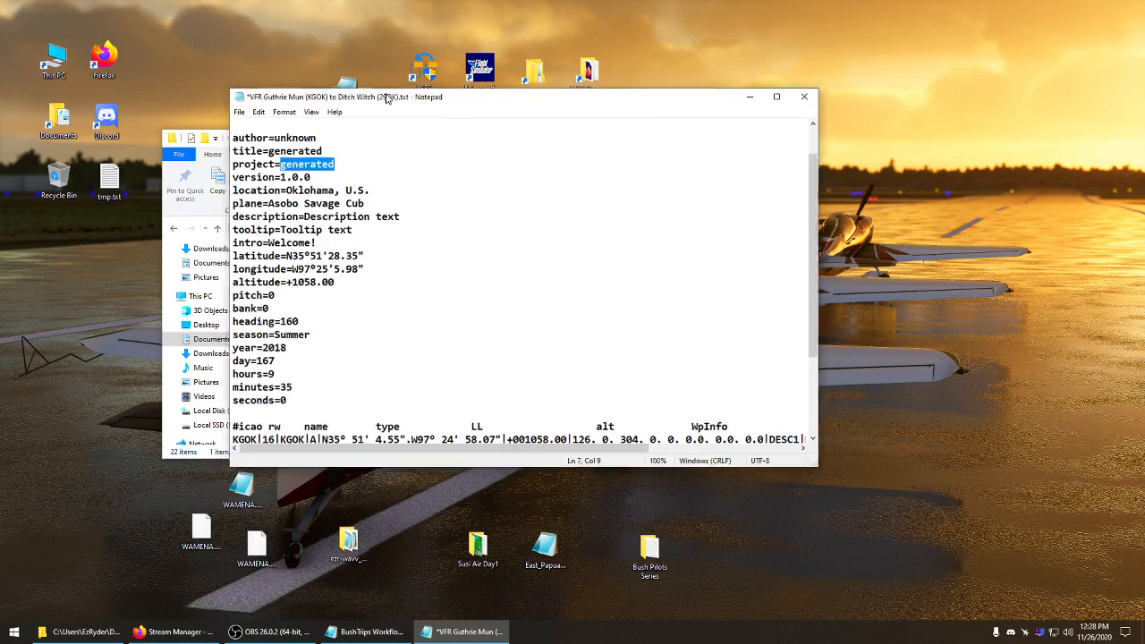
drag(383, 95, 448, 109)
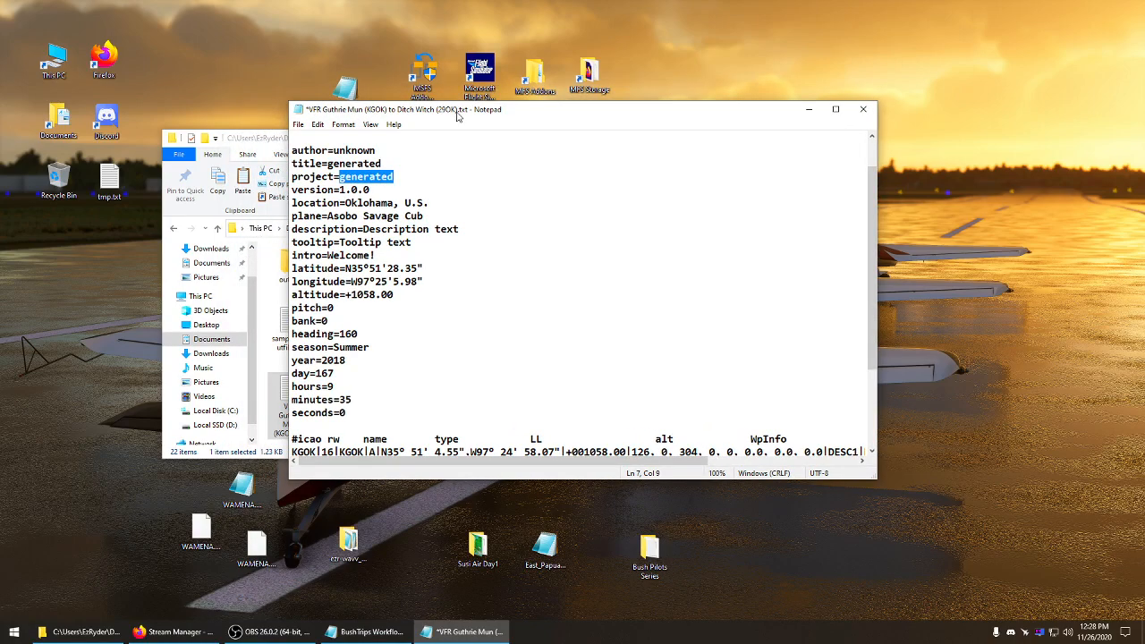
text(ezr_guthrie_)
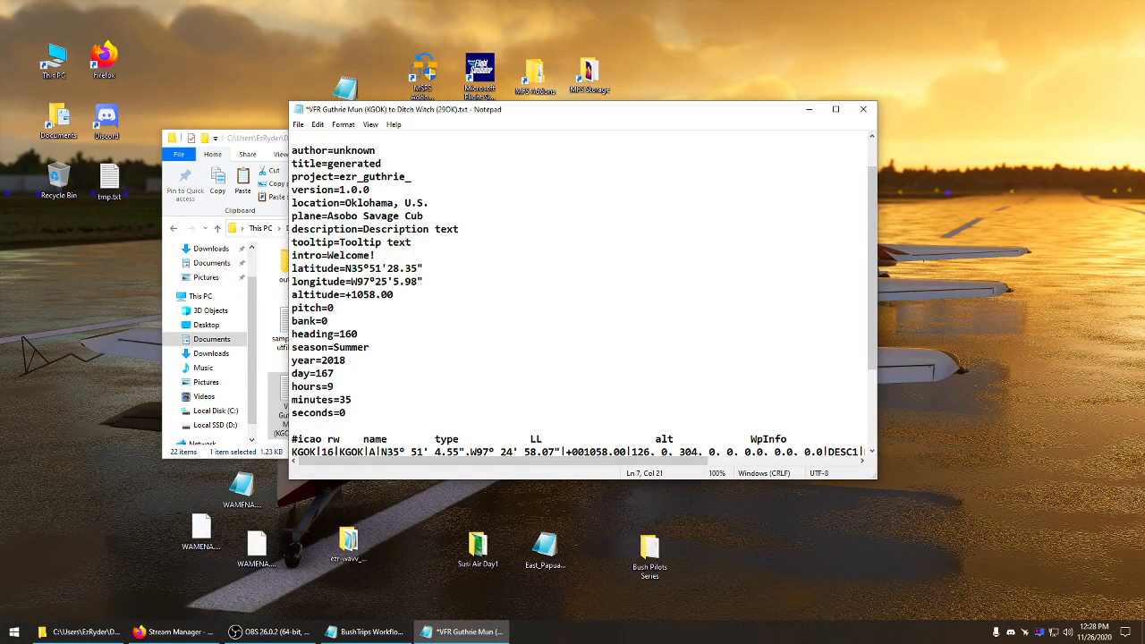
text(tutorial)
drag(340, 176, 409, 176)
click(462, 176)
click(409, 176)
drag(340, 176, 405, 177)
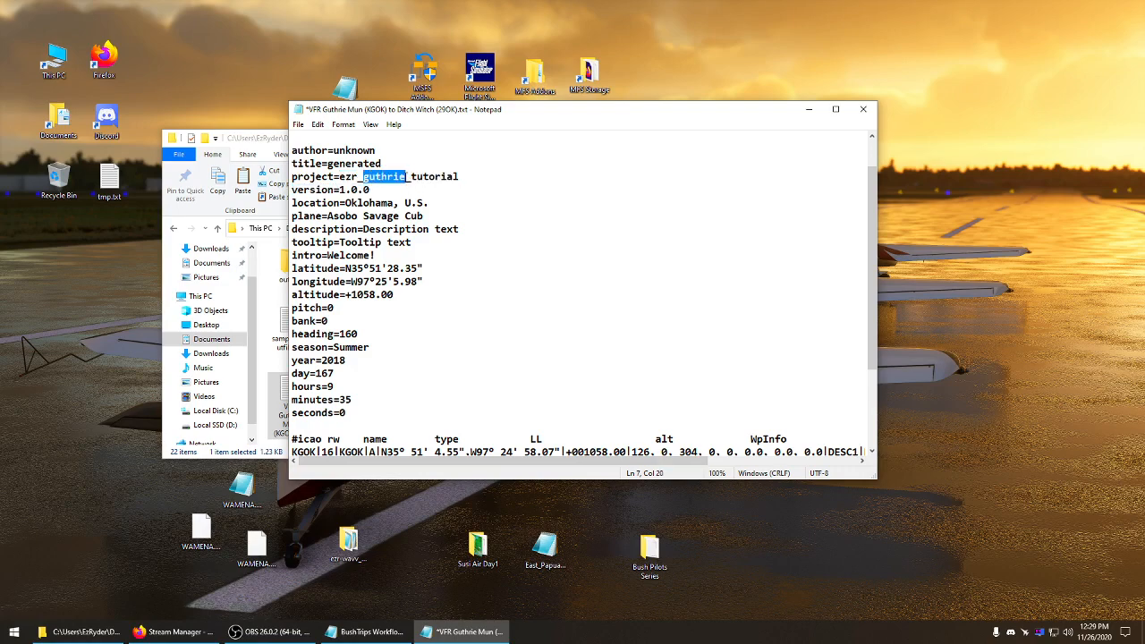
Replace the author value "unknown" with the author's nickname
click(411, 161)
drag(411, 175, 336, 192)
click(407, 160)
scroll(385, 143, up, 1)
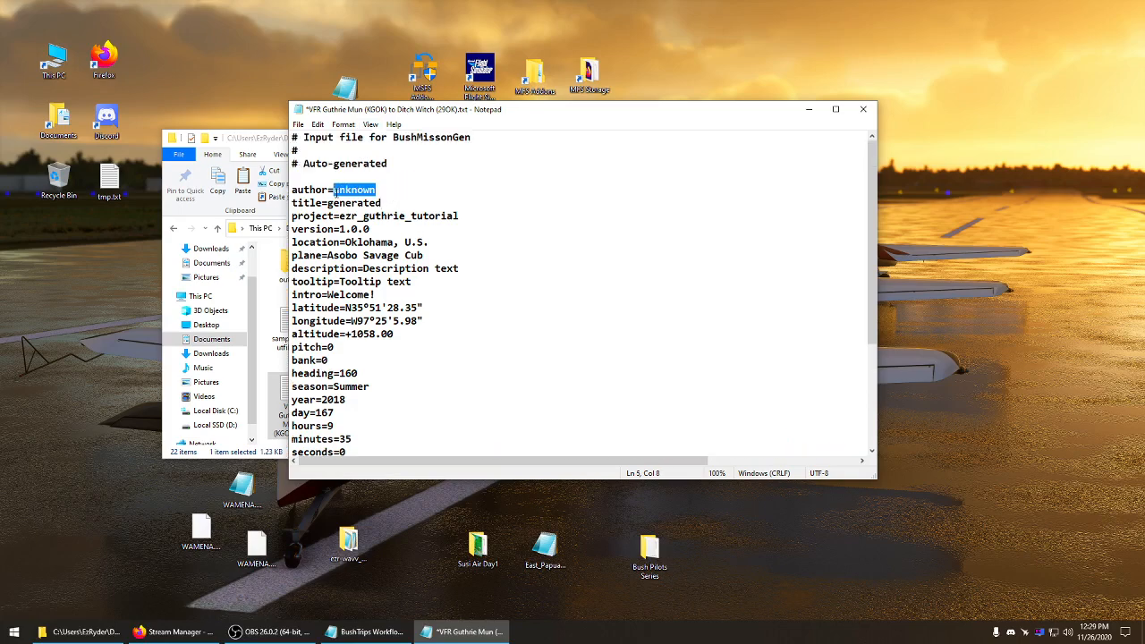
text(EzRyder)
Set the mission's title value to "Guthrie Tutorial Mission"
key(BackSpace)
key(BackSpace)
key(BackSpace)
key(BackSpace)
key(BackSpace)
key(BackSpace)
key(BackSpace)
key(BackSpace)
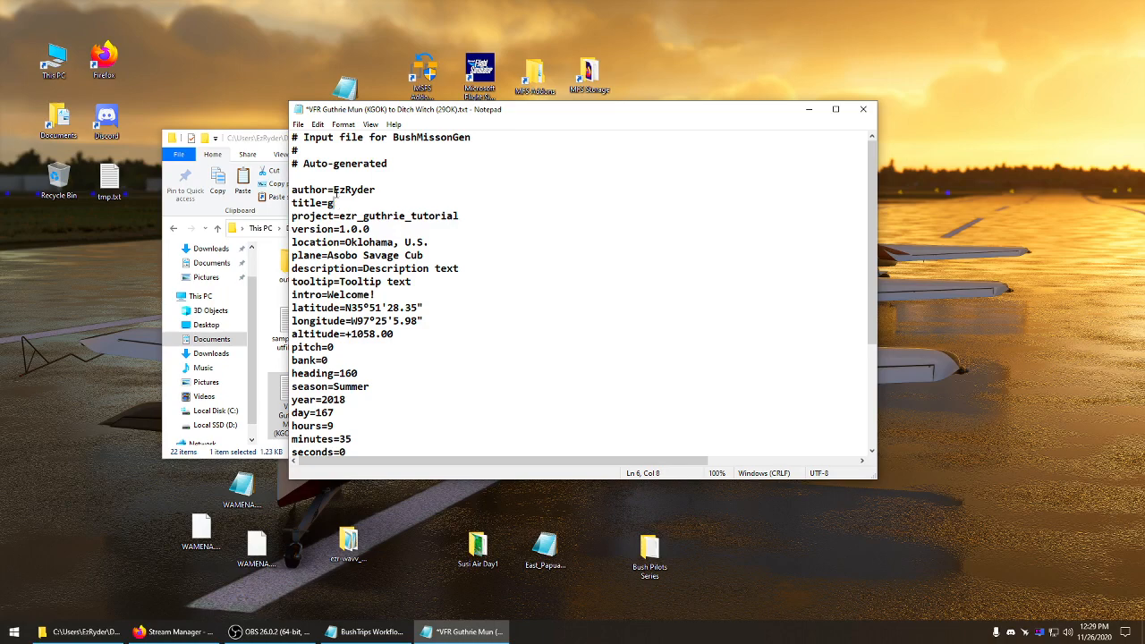
key(BackSpace)
text(Guthrie Tutorial Mis)
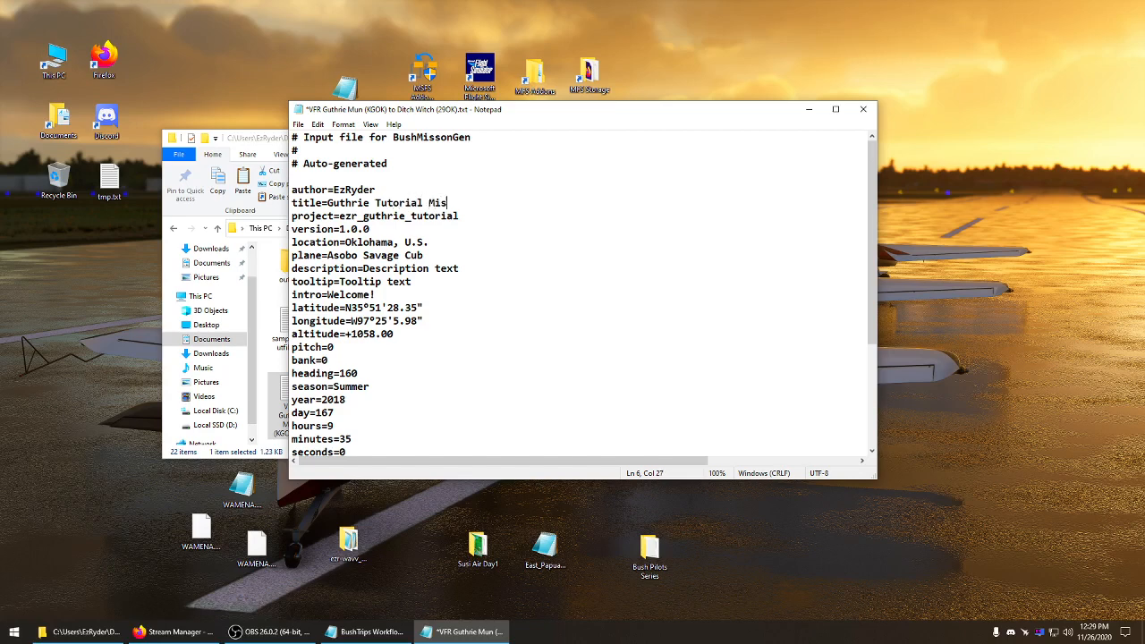
text(sion)
Examine the legtext and sublegtext placeholders at the ends of the waypoint rows
scroll(388, 205, down, 4)
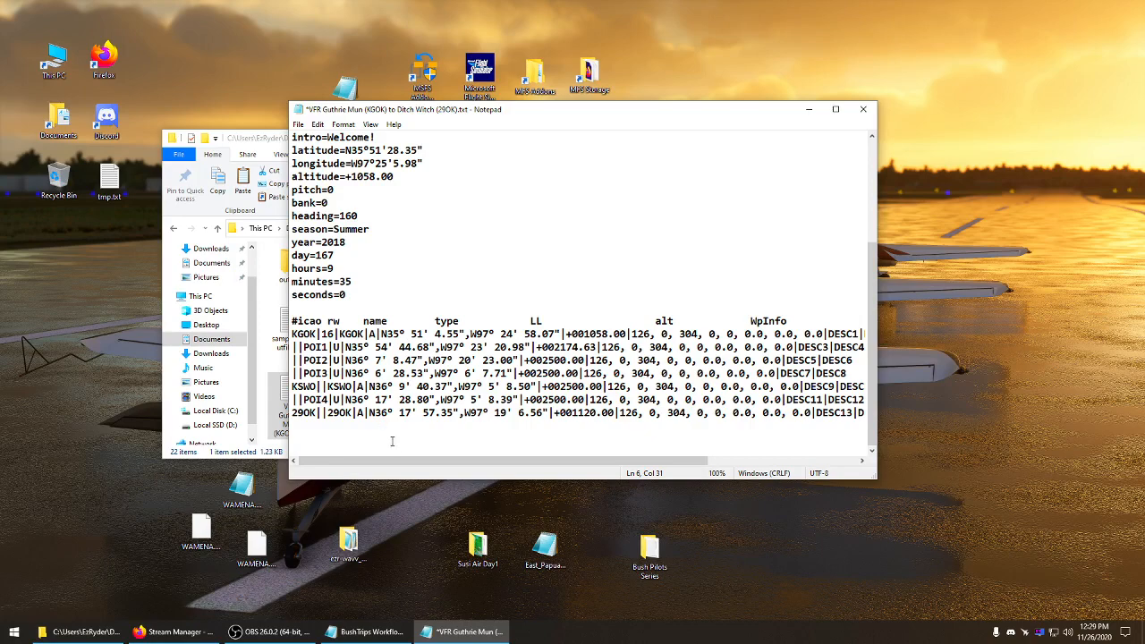
drag(391, 460, 541, 460)
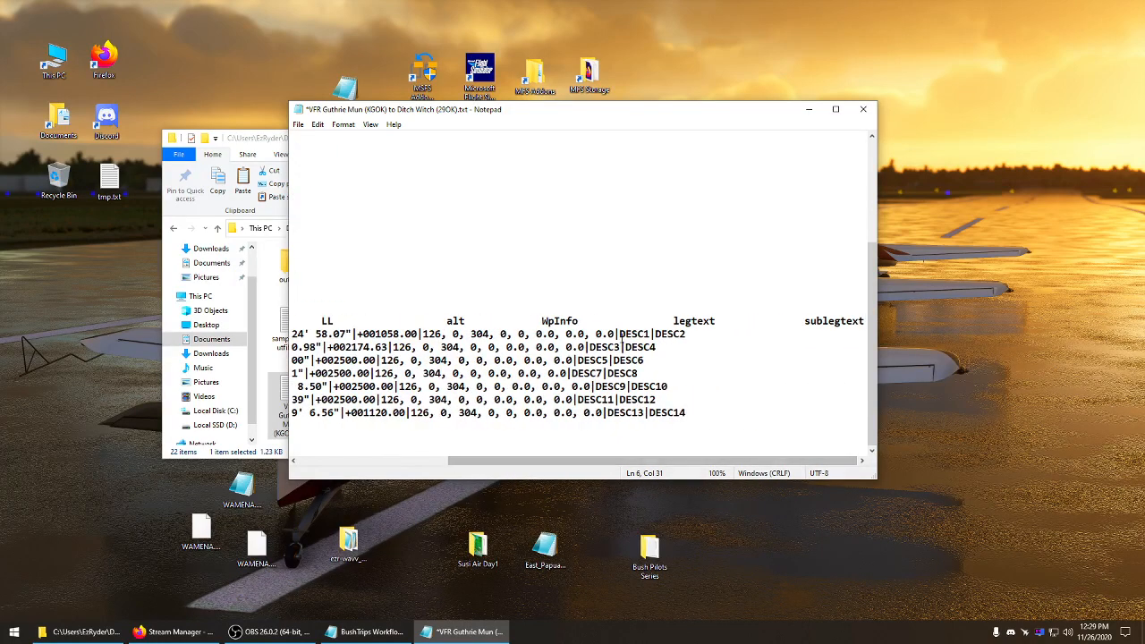
drag(657, 347, 626, 347)
drag(608, 460, 458, 460)
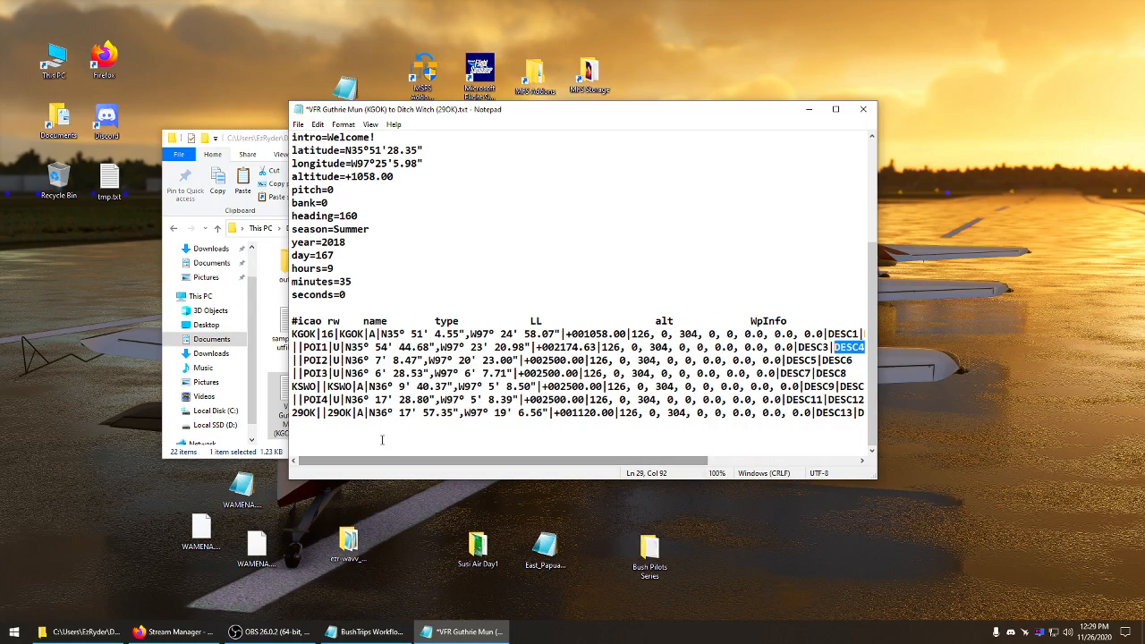
Insert blank lines above the POI1 and POI4 rows to split the waypoint list into two legs
click(293, 399)
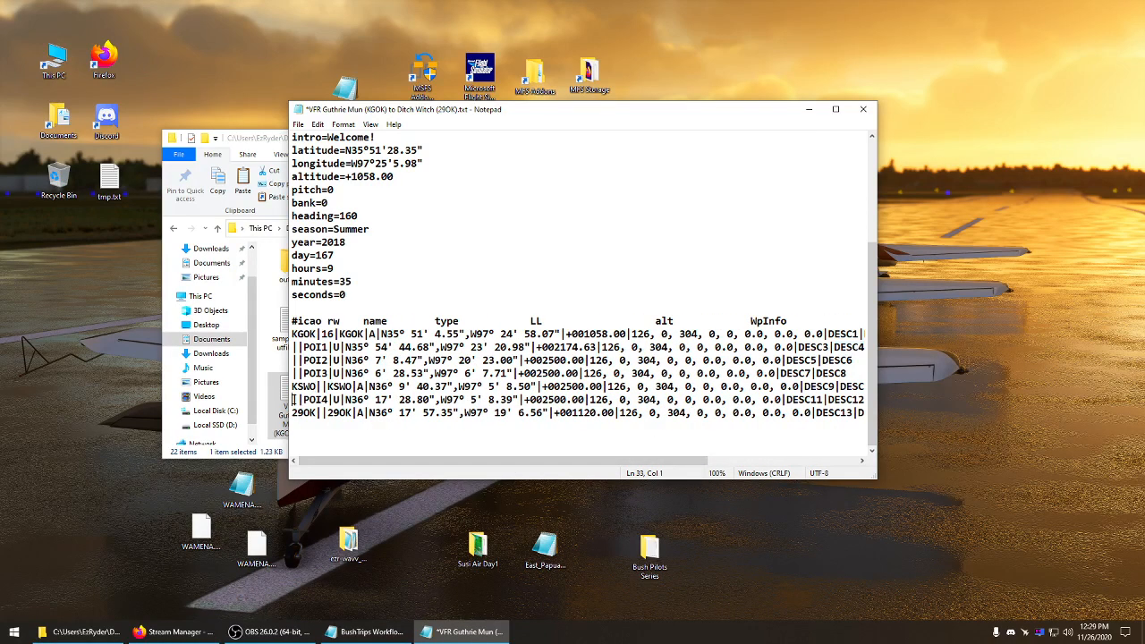
key(Return)
key(Return)
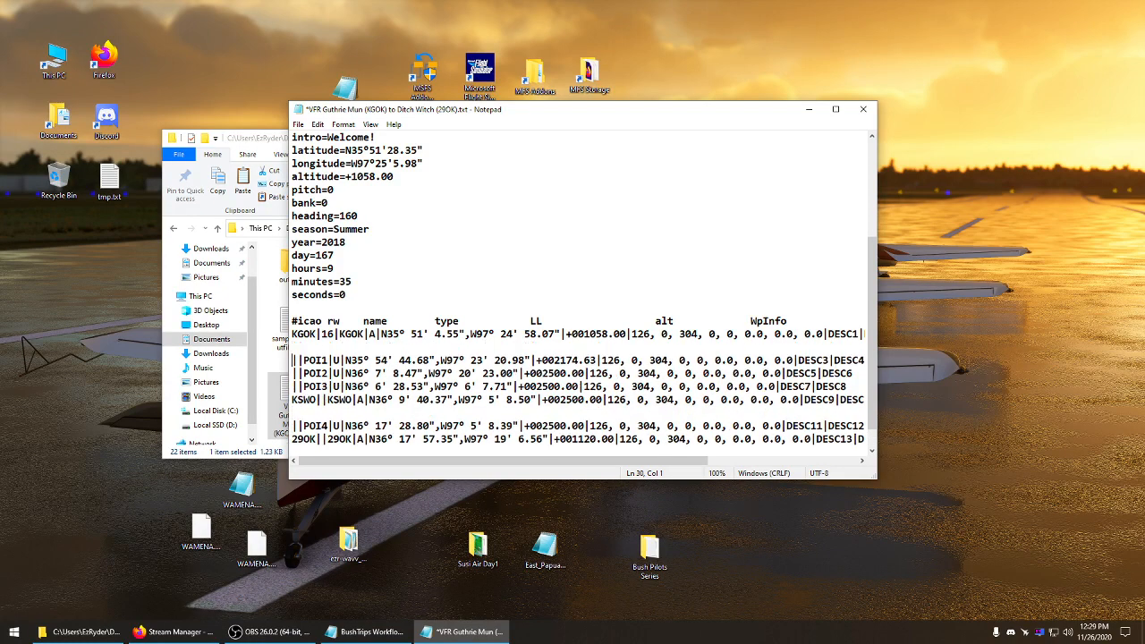
drag(360, 354, 448, 402)
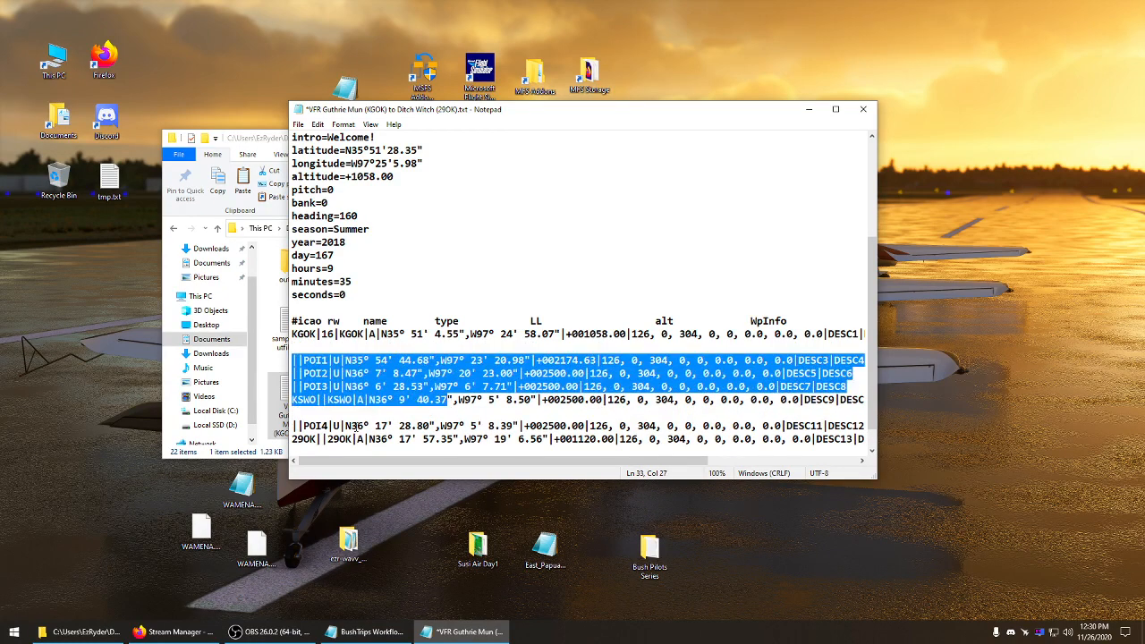
drag(358, 426, 454, 413)
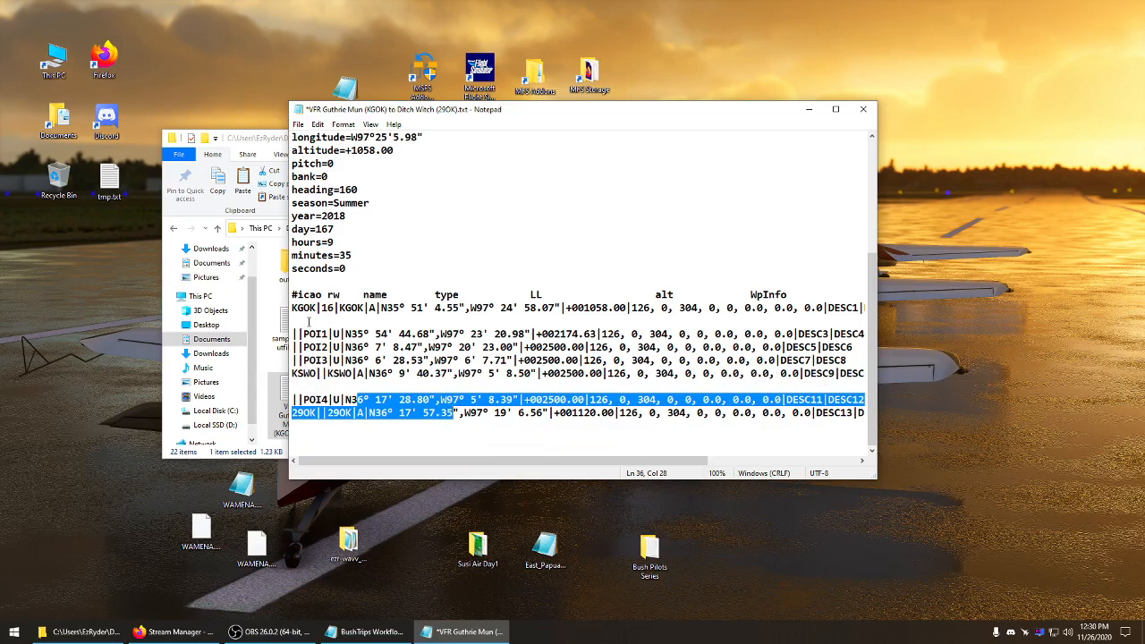
Label the blank lines above POI1 and POI4 with the comments "#Leg 1" and "#Leg 2"
click(306, 320)
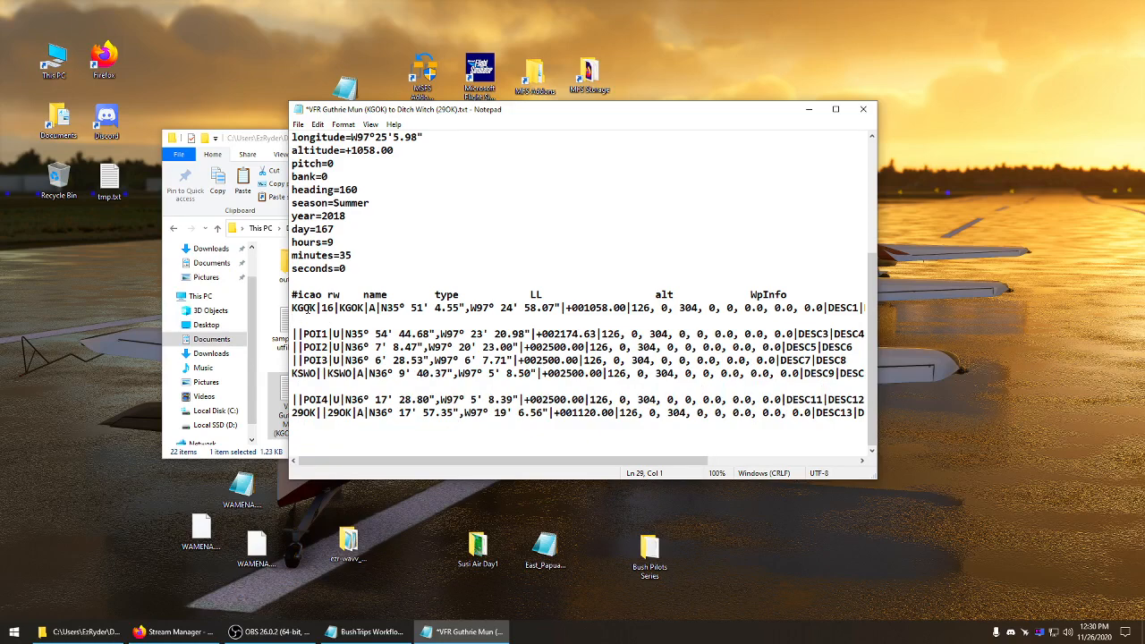
text(#)
text(Leg)
text( 1)
text(#)
text(Leg)
text( 2)
Examine the KSWO row that ends the first leg, including its legtext and sublegtext placeholders
drag(381, 463, 334, 457)
drag(291, 373, 651, 373)
click(716, 374)
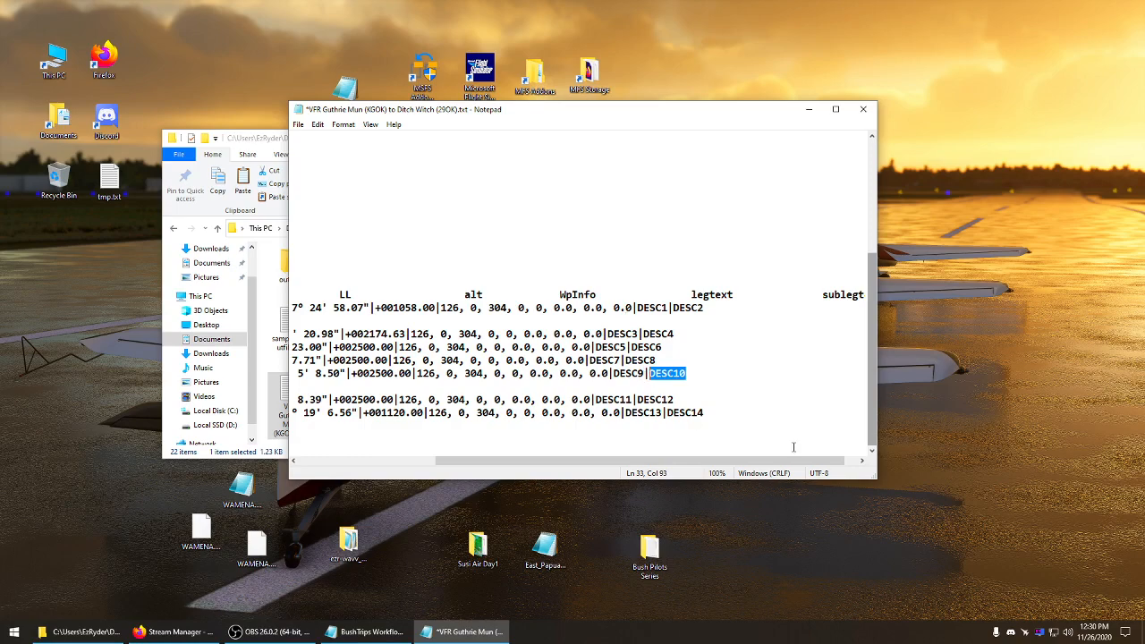
drag(759, 460, 562, 485)
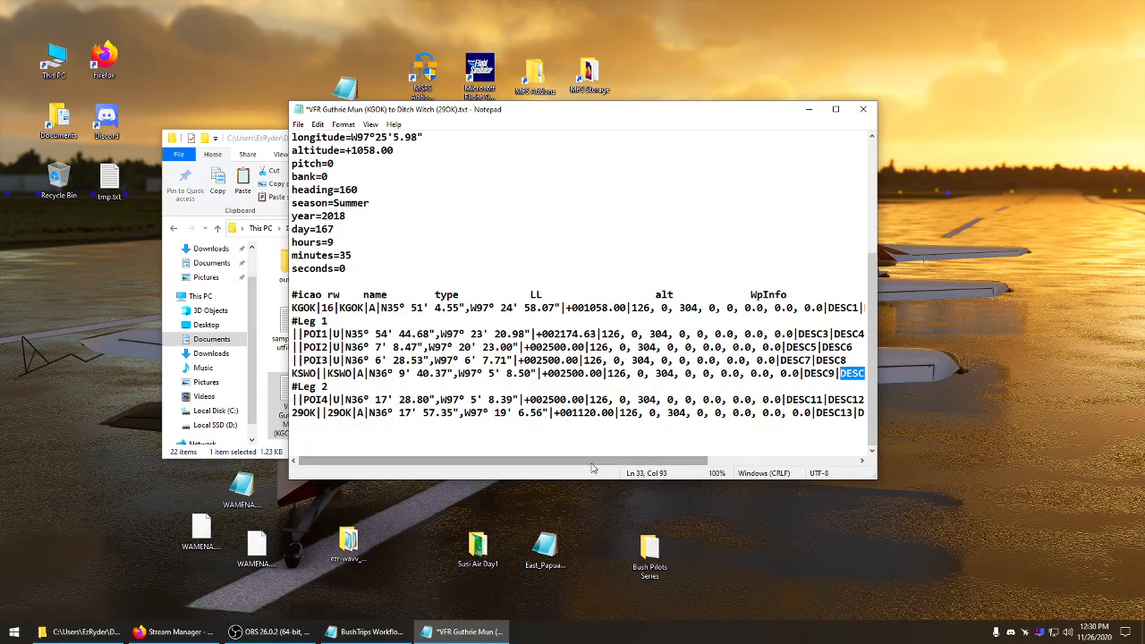
drag(594, 461, 777, 466)
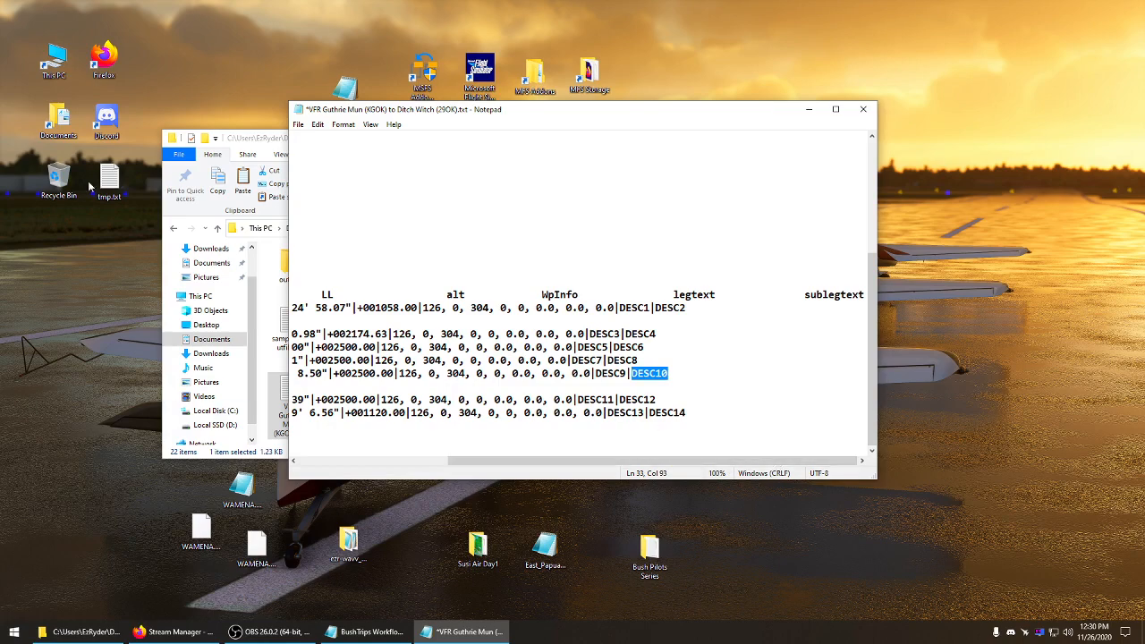
Launch Little Navmap and open the flight plan "VFR Guthrie Mun (KGOK) to Ditch Witch (29OK).pln" from the Desktop
drag(561, 113, 514, 193)
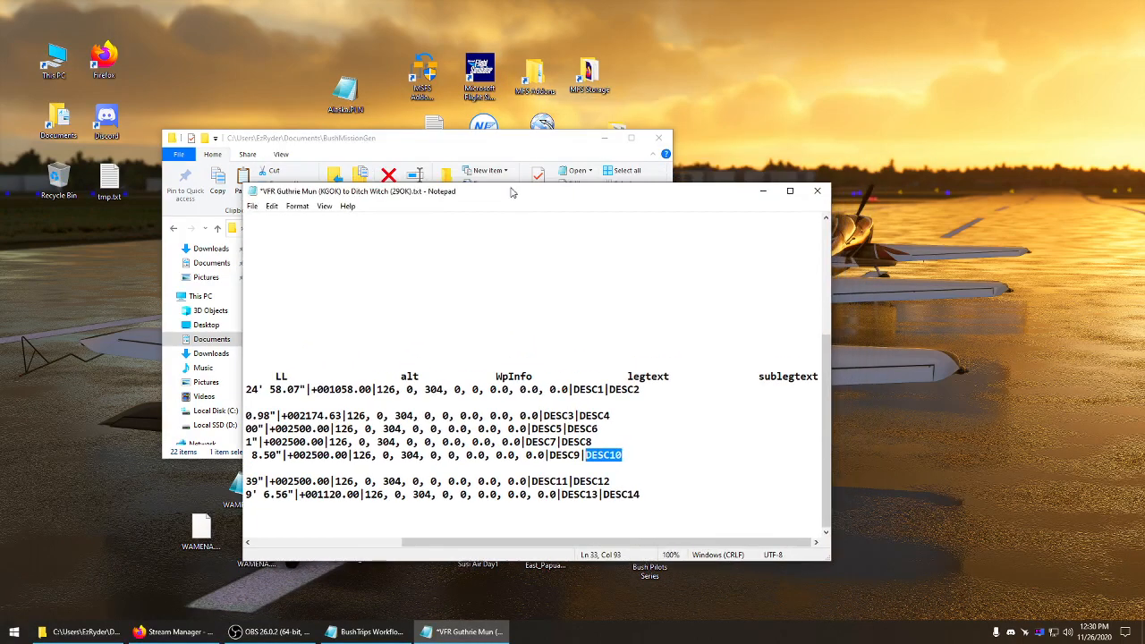
click(606, 139)
double_click(541, 129)
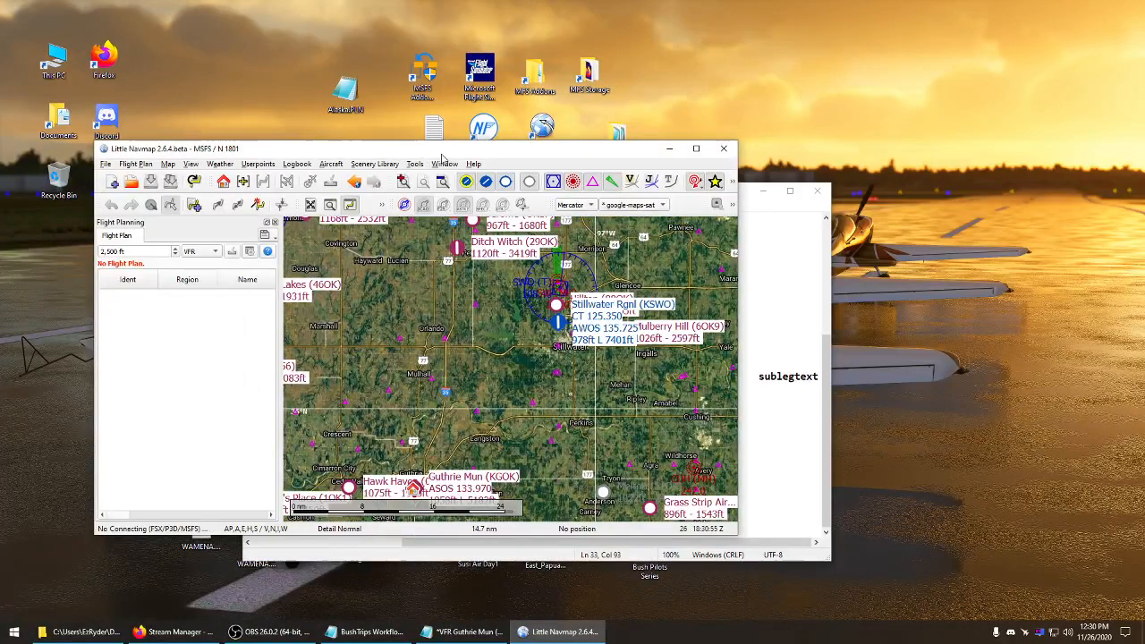
drag(439, 154, 375, 95)
click(65, 123)
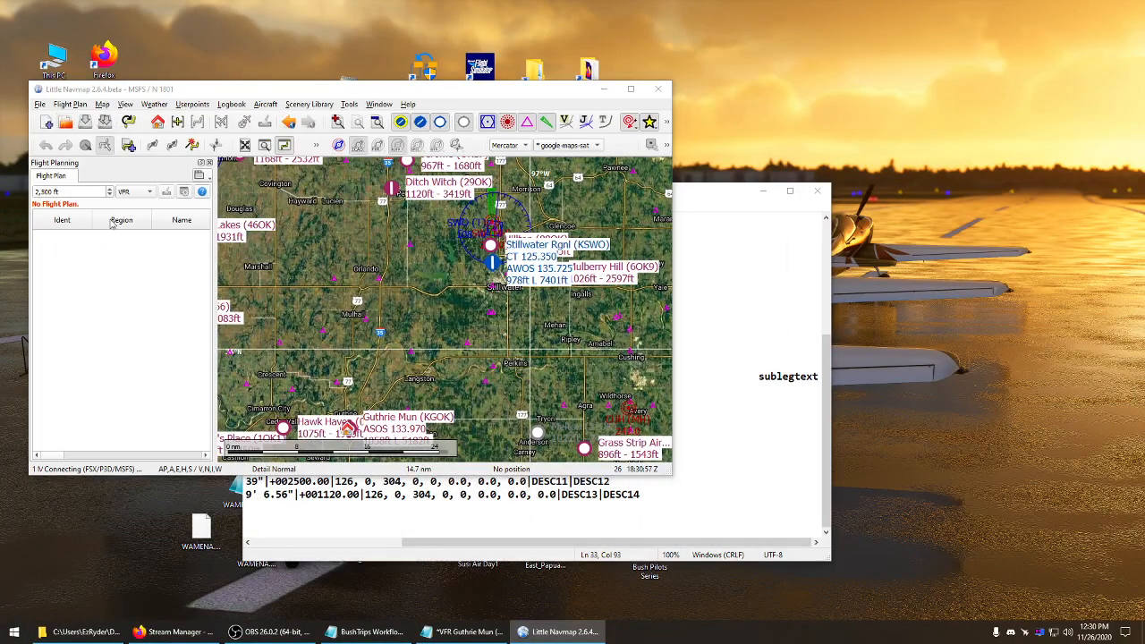
click(170, 310)
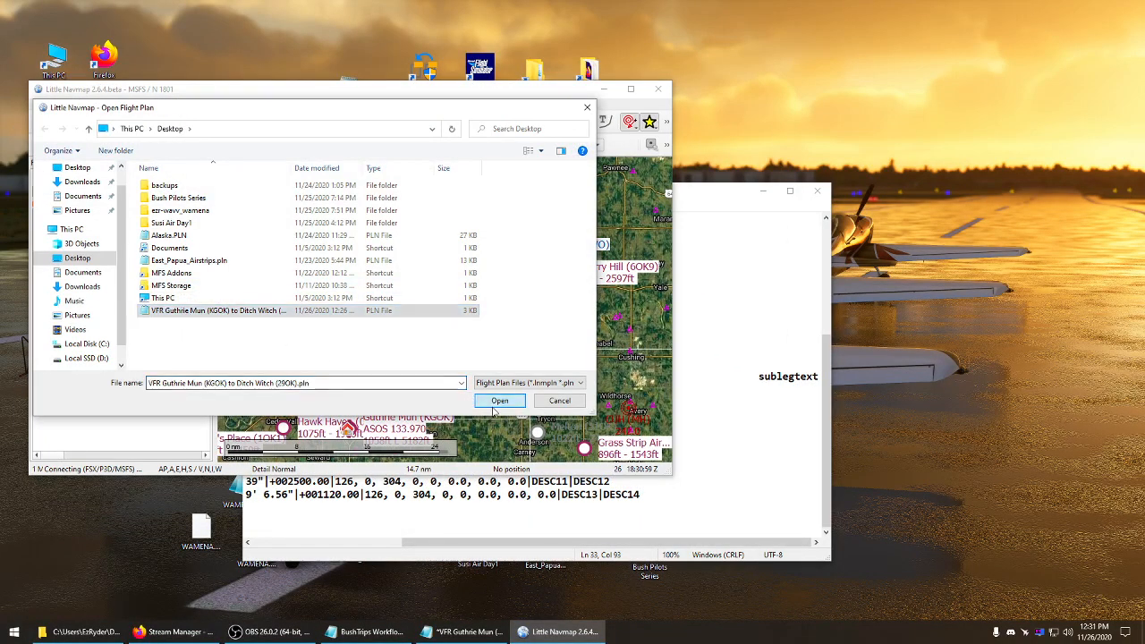
click(489, 402)
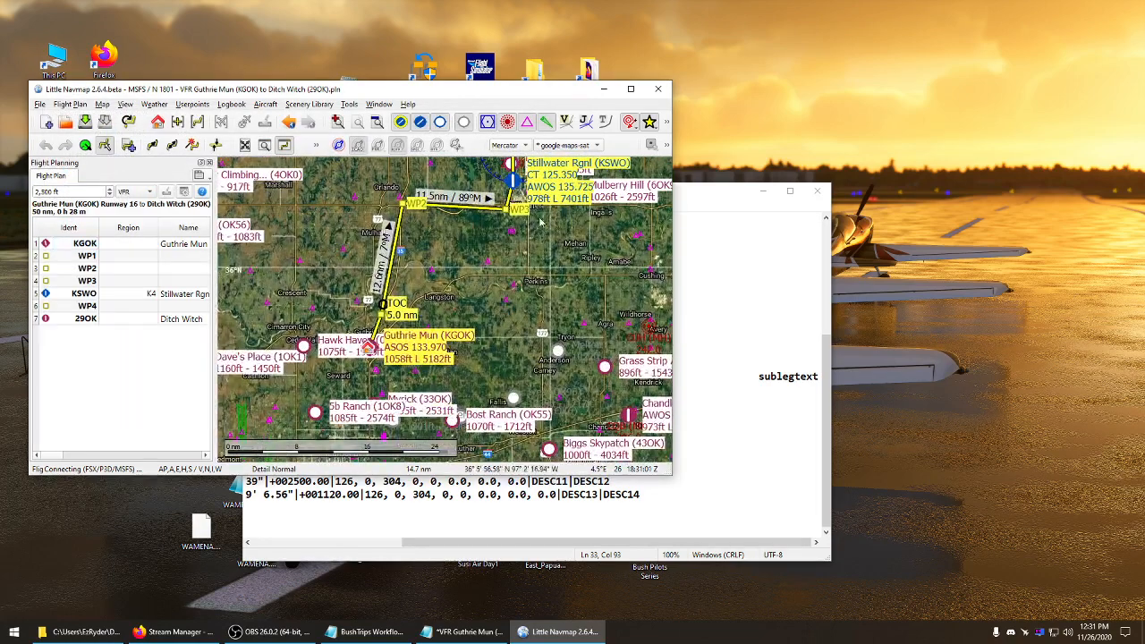
In the Notepad file, replace DESC4 with "Take off and head North following I35 until you see the 2 lakes on the right."
click(749, 283)
drag(470, 542, 617, 546)
drag(539, 544, 393, 544)
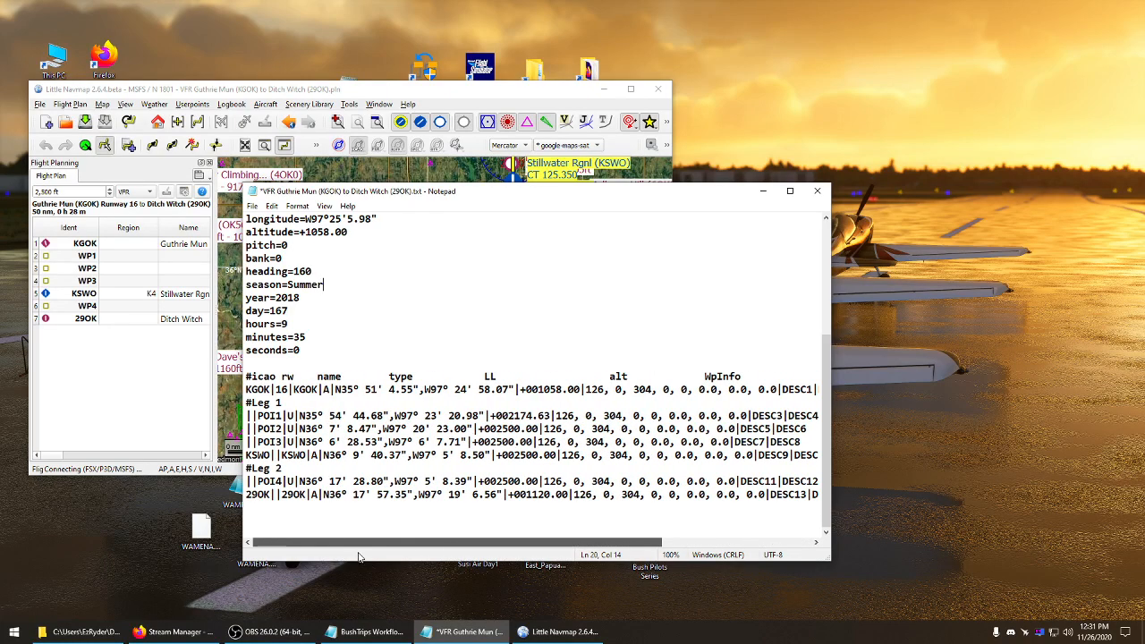
drag(537, 545, 686, 545)
drag(610, 416, 580, 416)
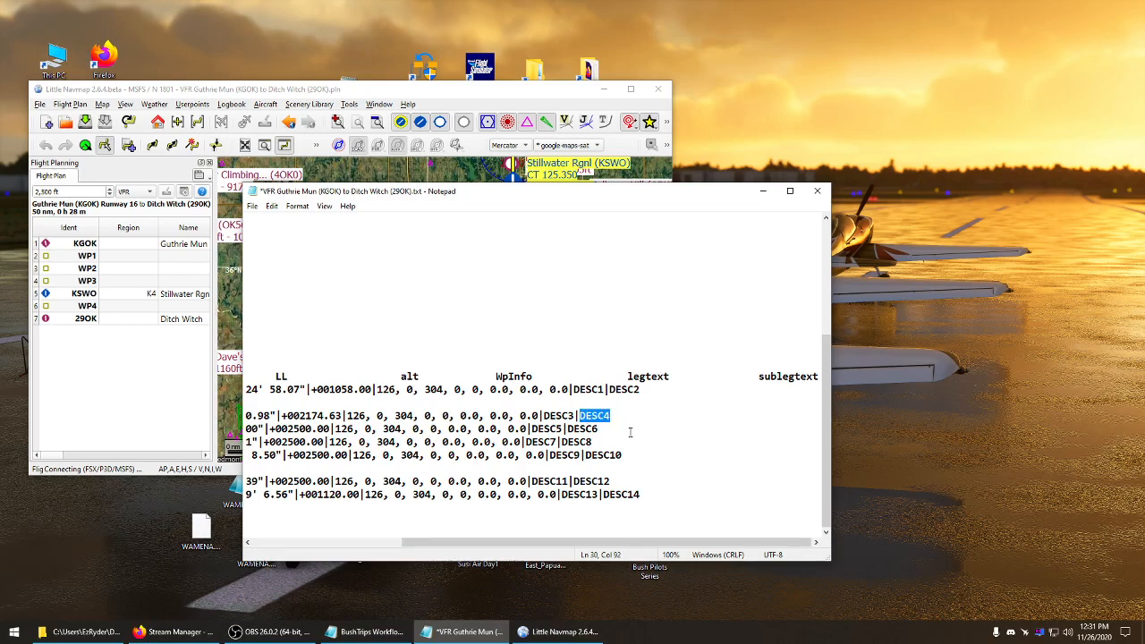
text(Take off and)
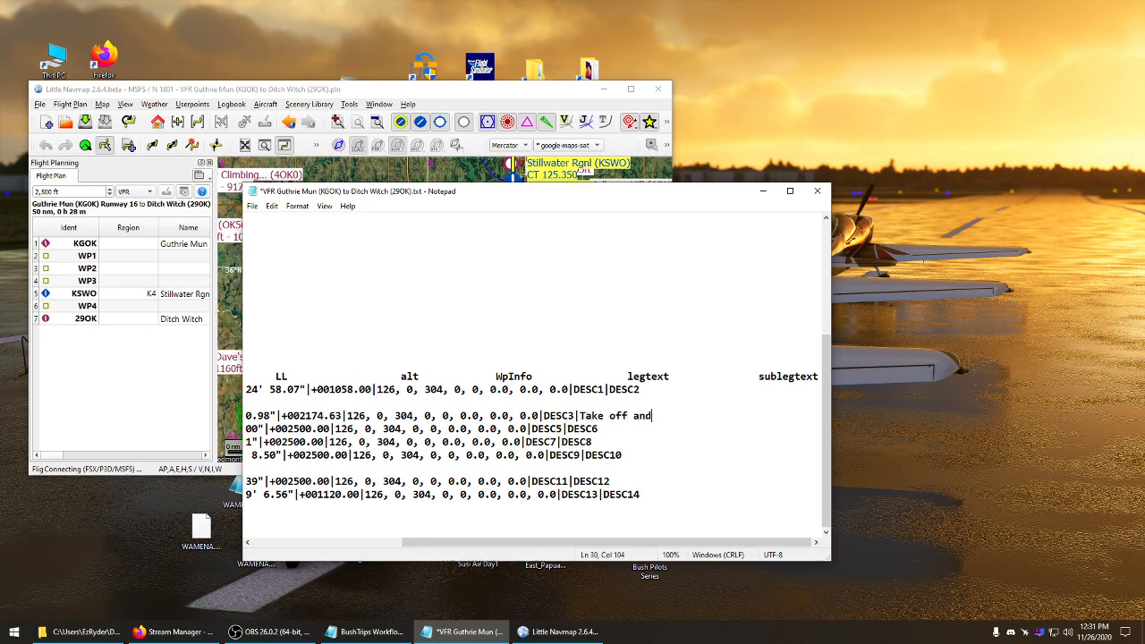
text( head North following )
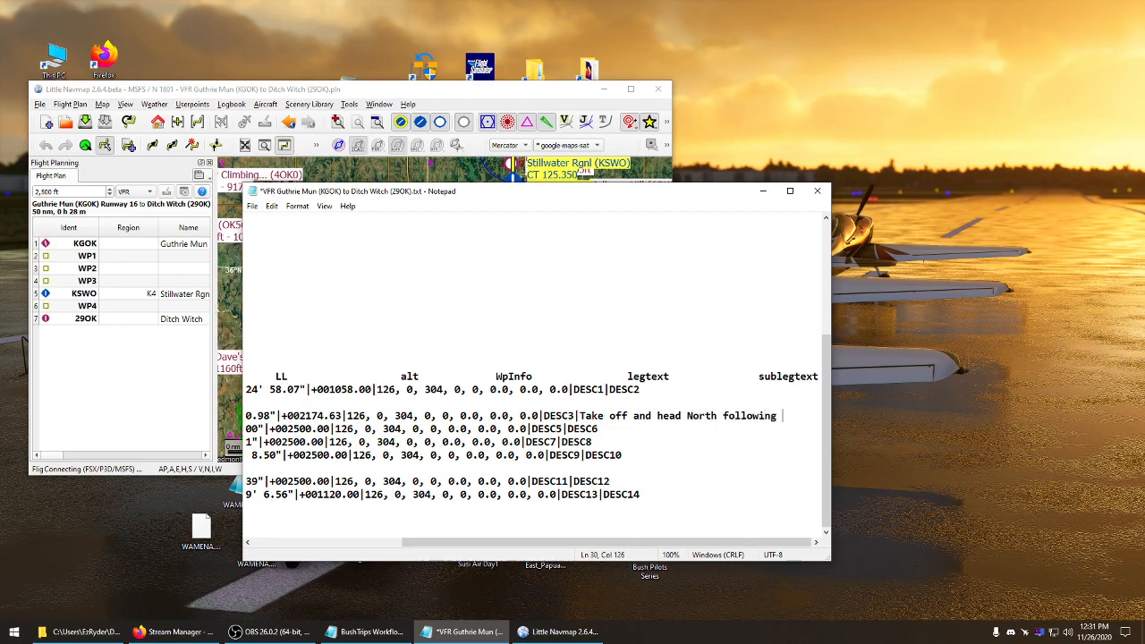
text(I35 until)
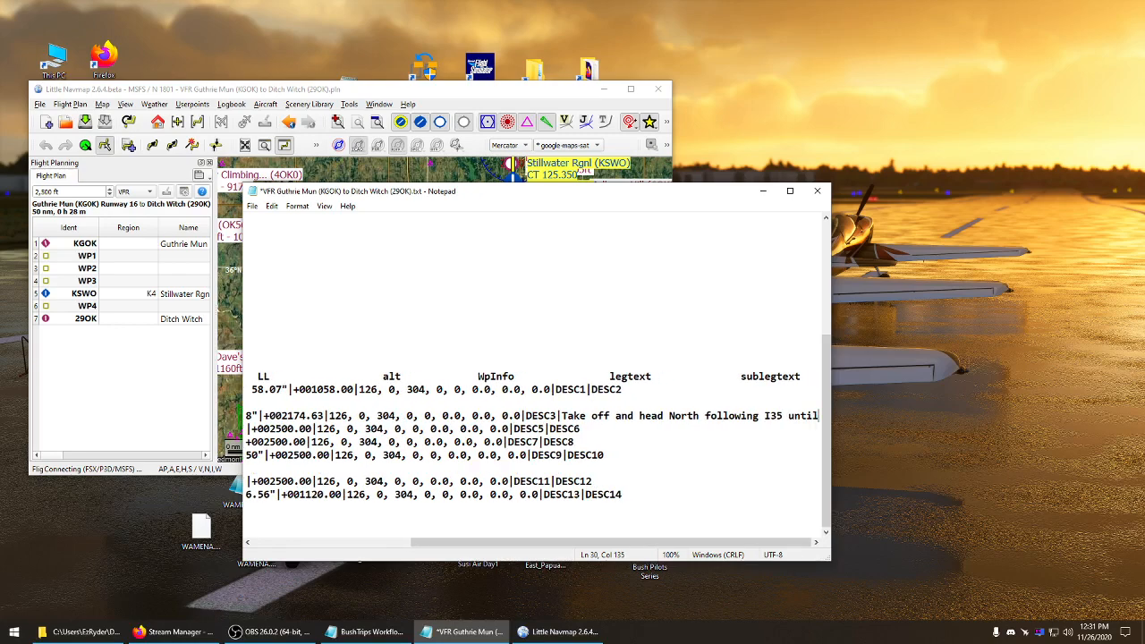
text( you see )
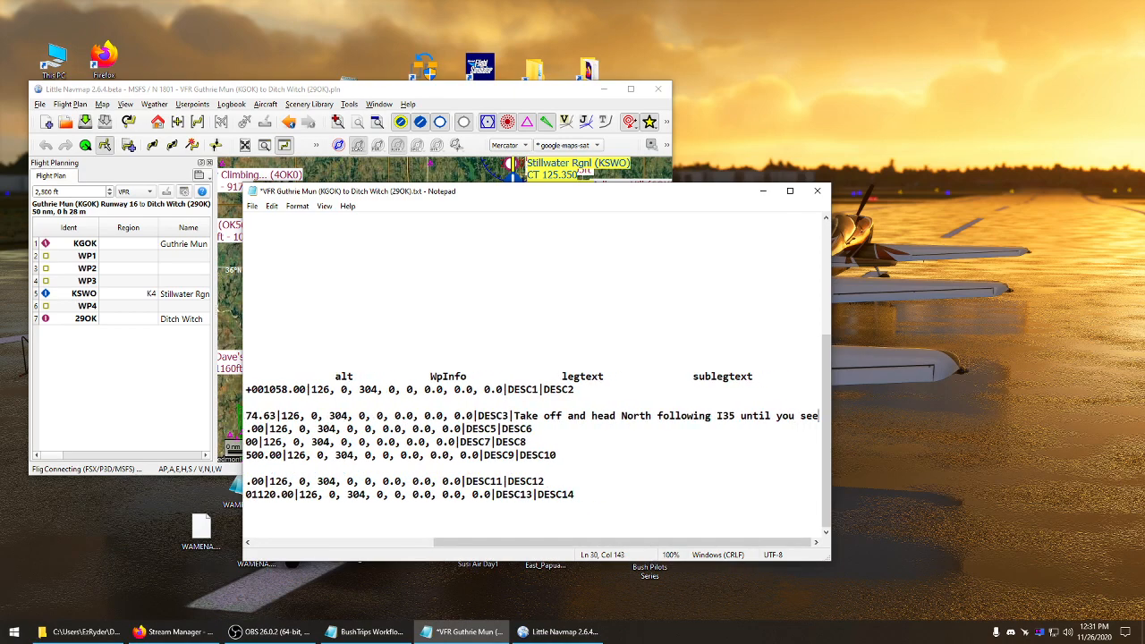
text(the 2)
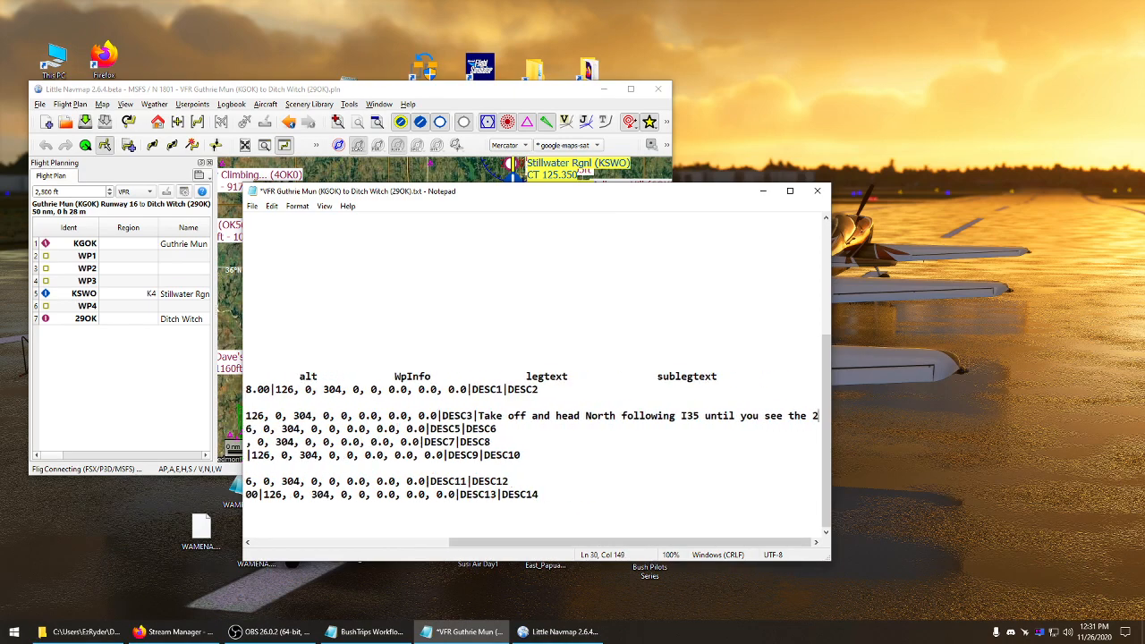
text( lakes o)
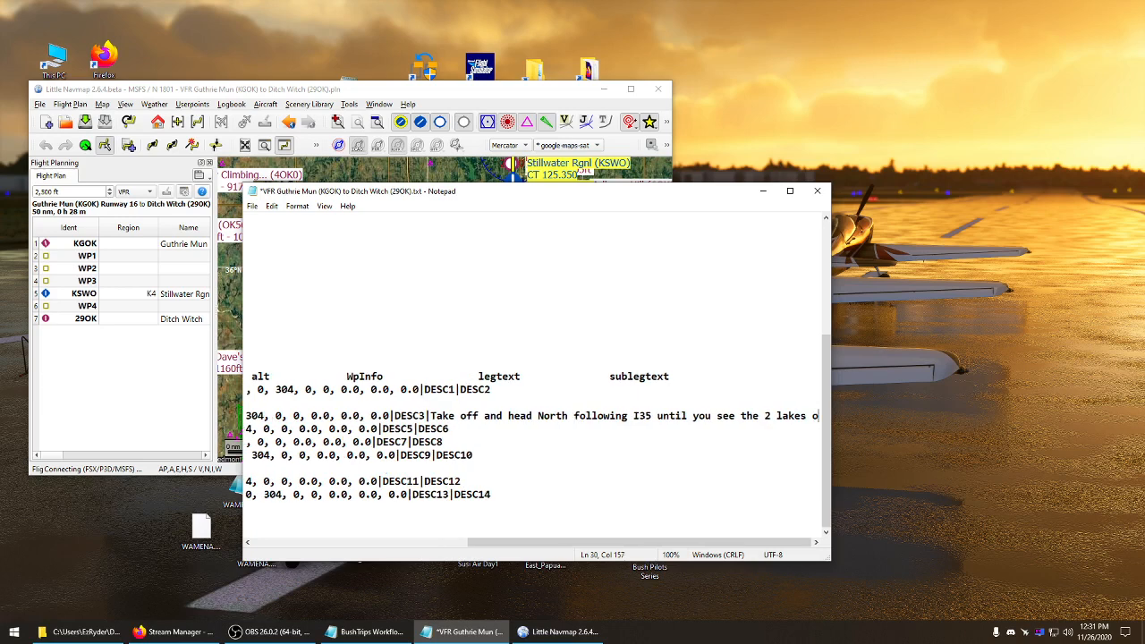
text(n the right)
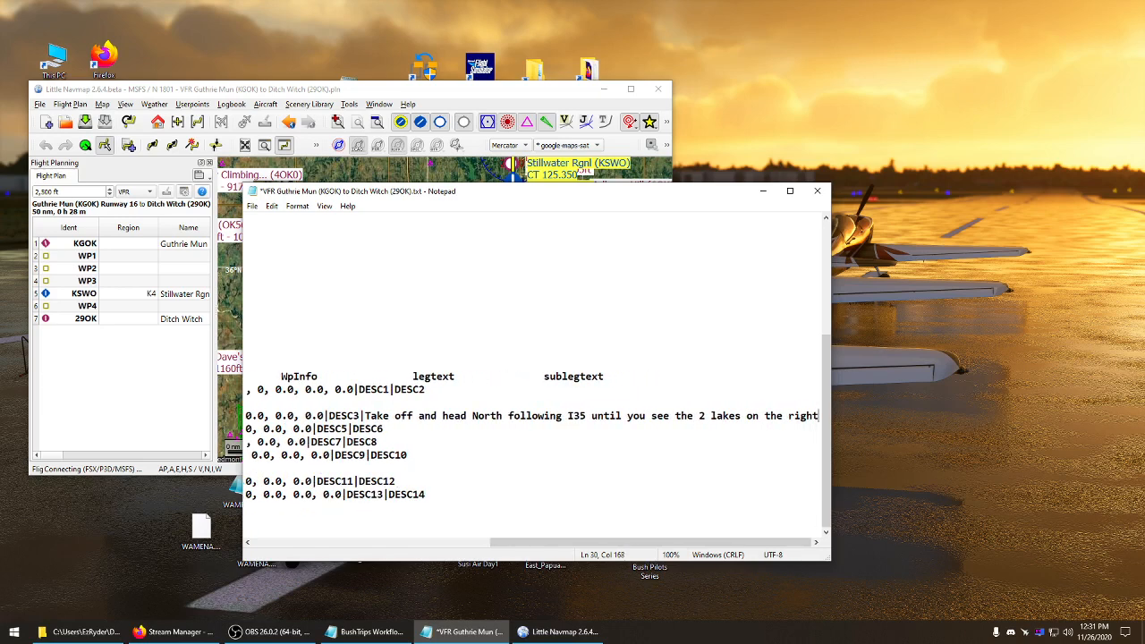
text(. )
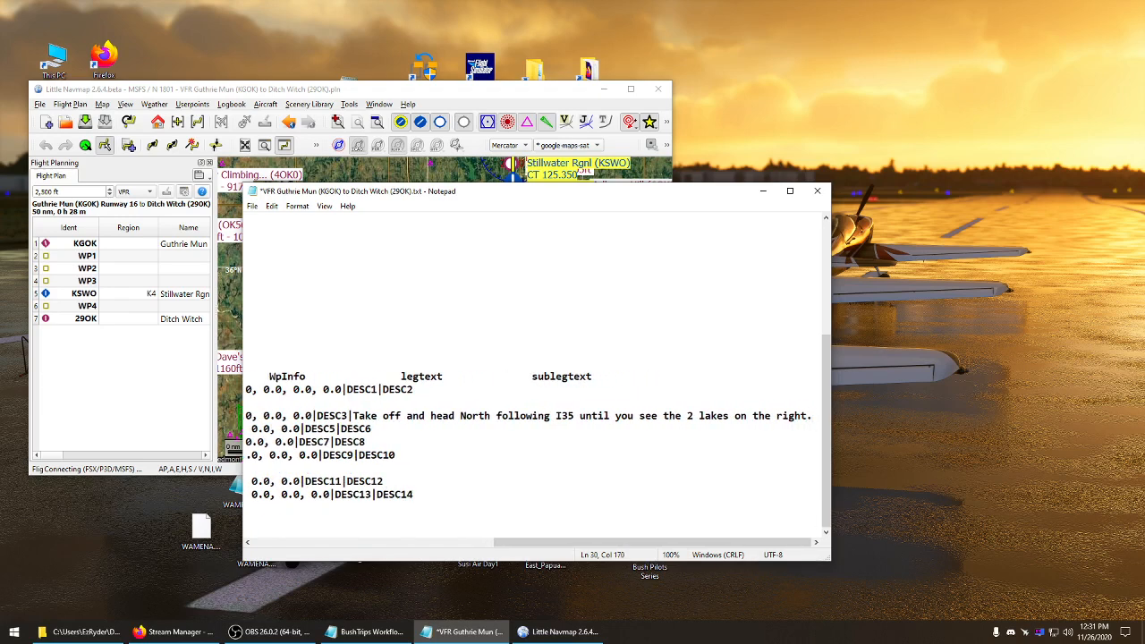
text(Fo)
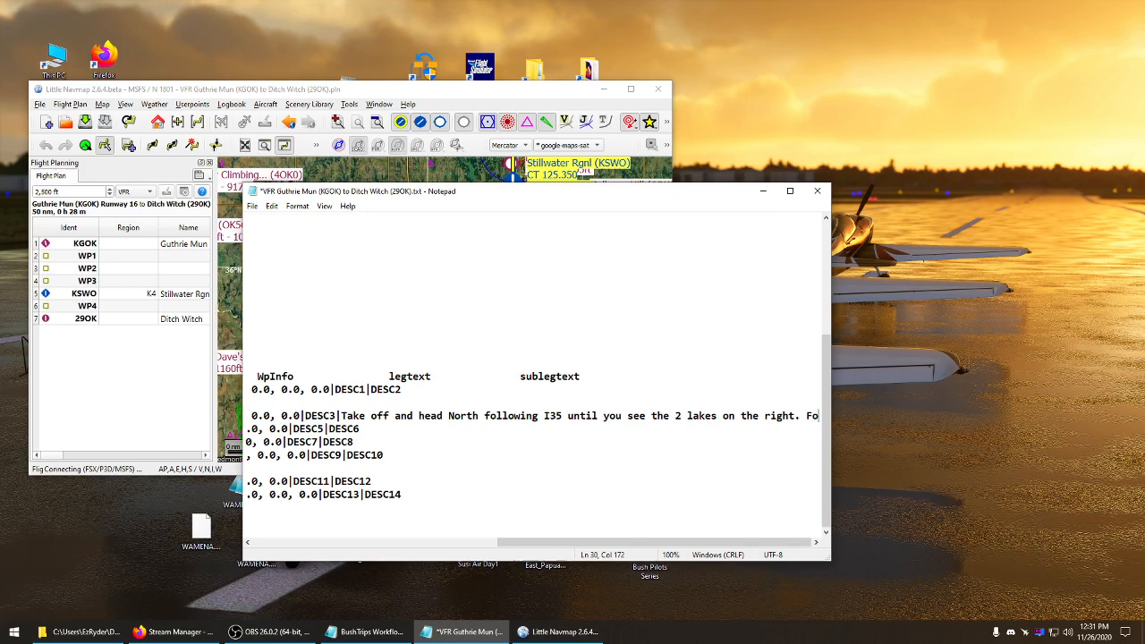
key(BackSpace)
key(BackSpace)
key(BackSpace)
Switch to Little Navmap and examine the route between WP2, WP3 and KSWO for roads and lakes
drag(541, 95, 532, 87)
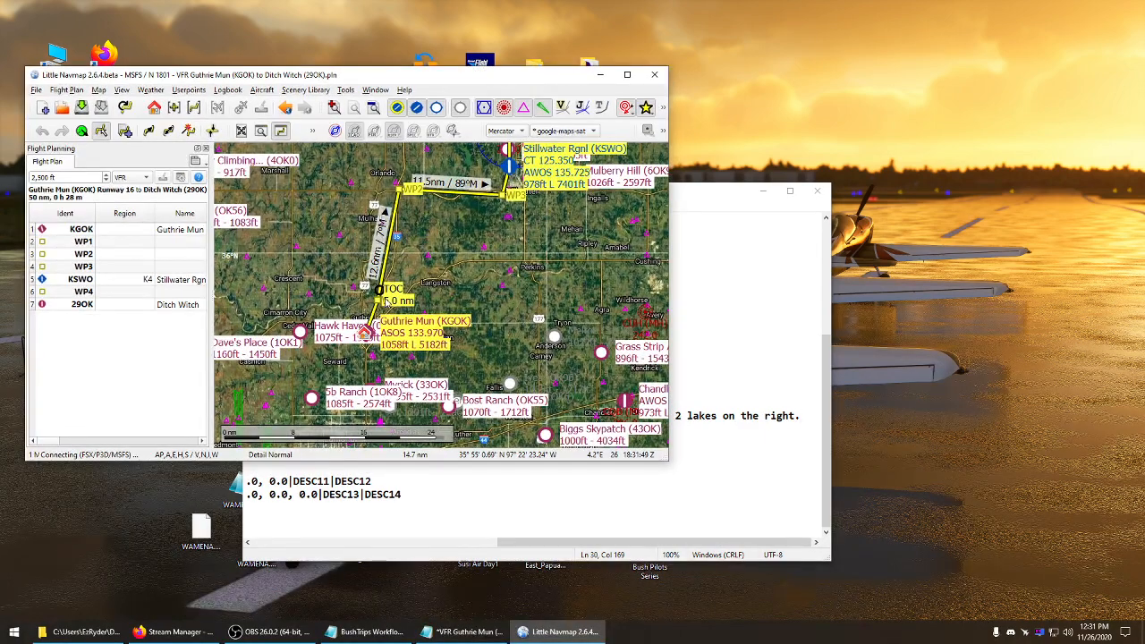
drag(390, 186, 381, 213)
scroll(407, 222, up, 1)
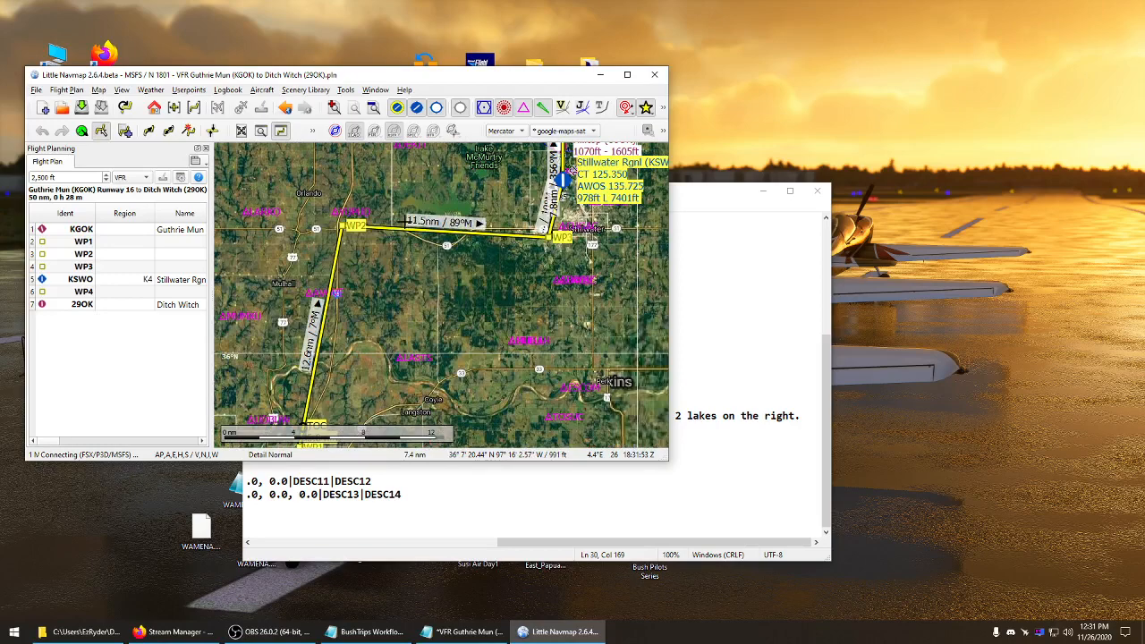
scroll(407, 222, up, 1)
drag(500, 193, 470, 206)
scroll(345, 282, down, 1)
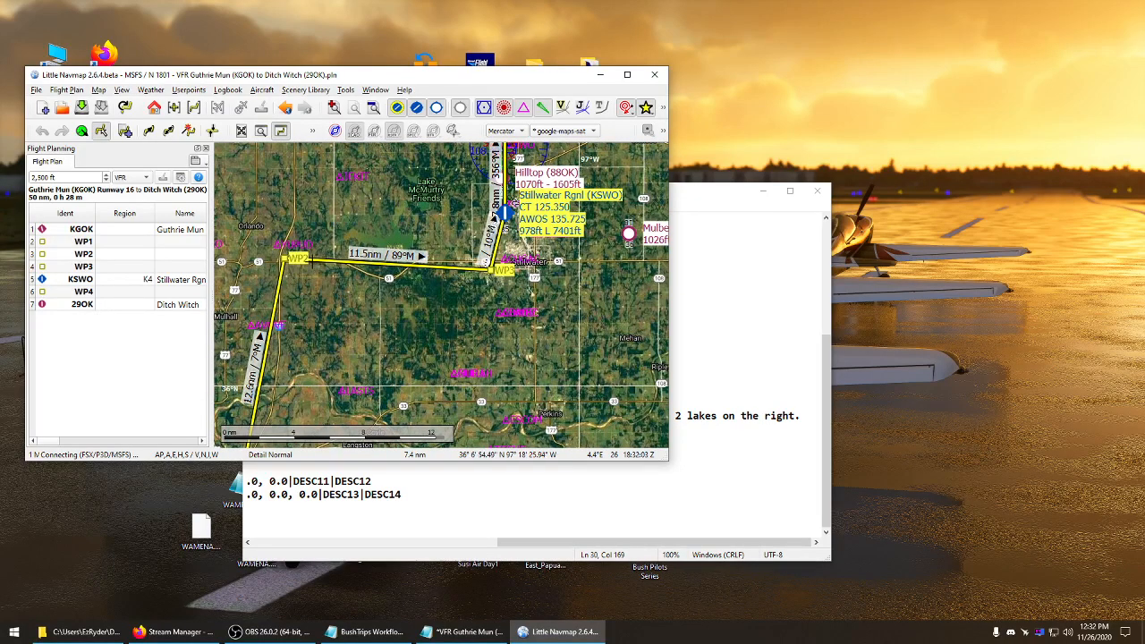
drag(431, 259, 429, 190)
Check the road along the route and replace DESC6 with "Turn just before the lakes and follow county highway 51 to the airport."
click(768, 387)
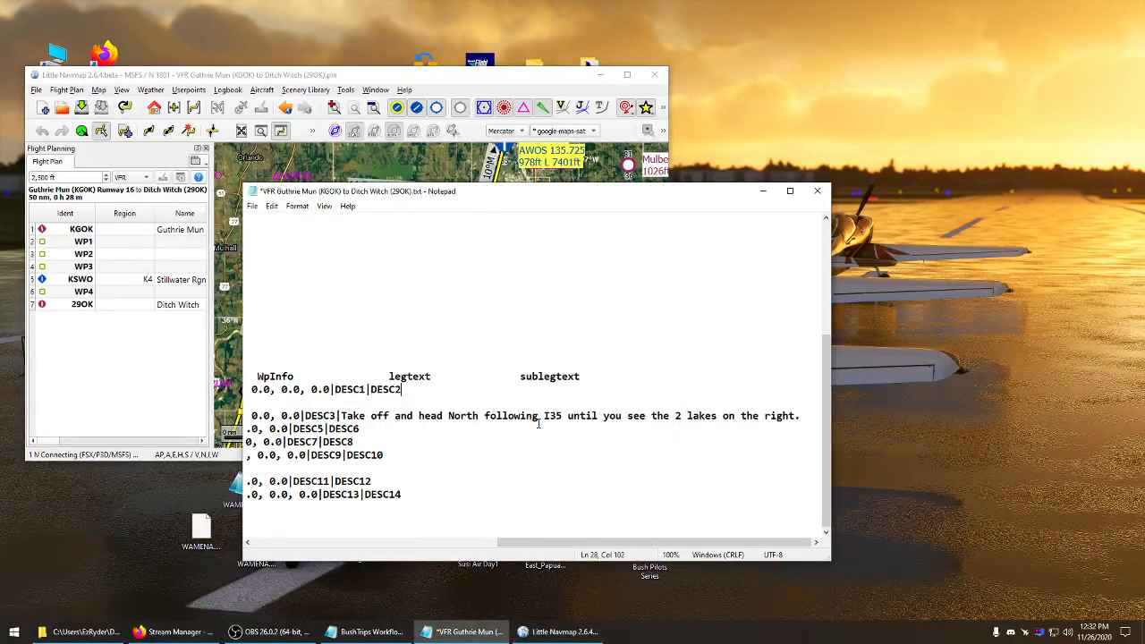
drag(380, 428, 330, 428)
click(454, 78)
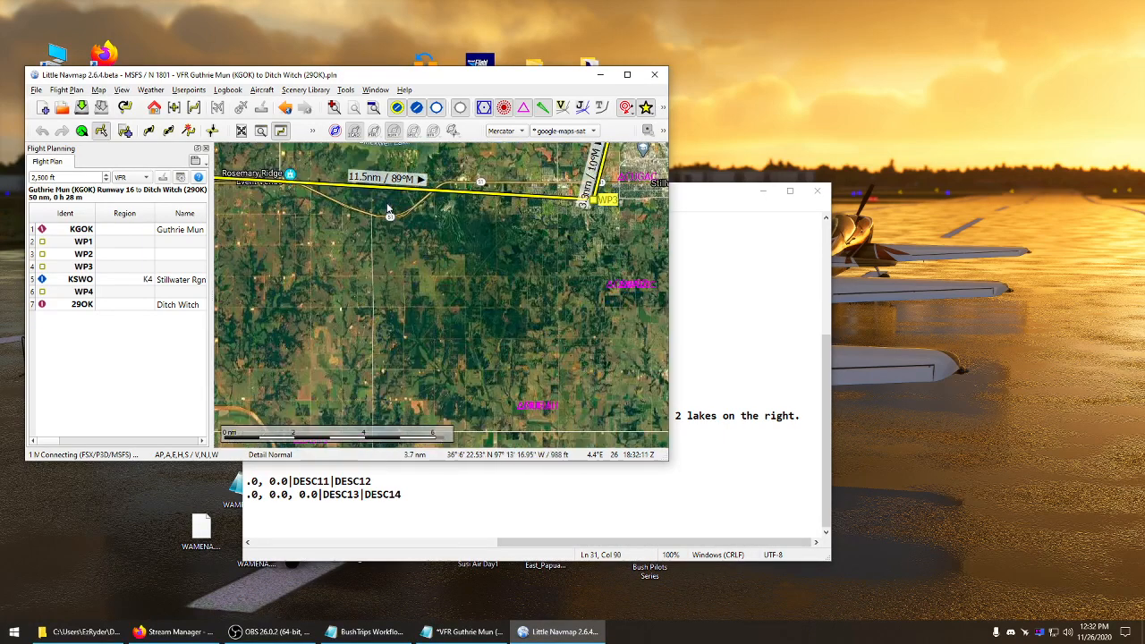
scroll(388, 208, down, 2)
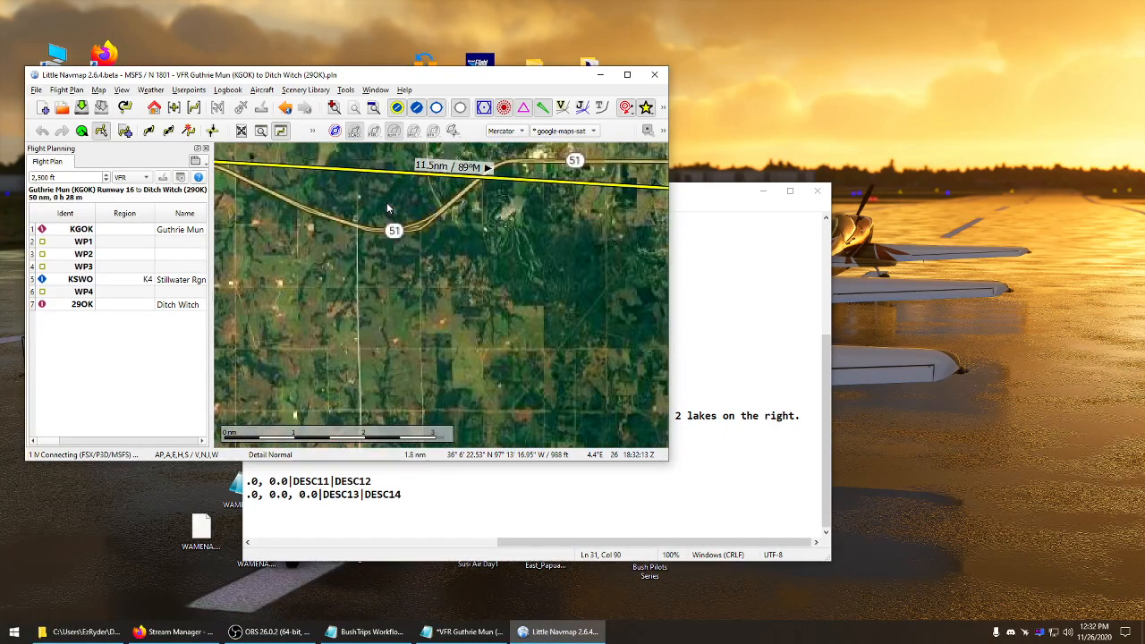
click(708, 204)
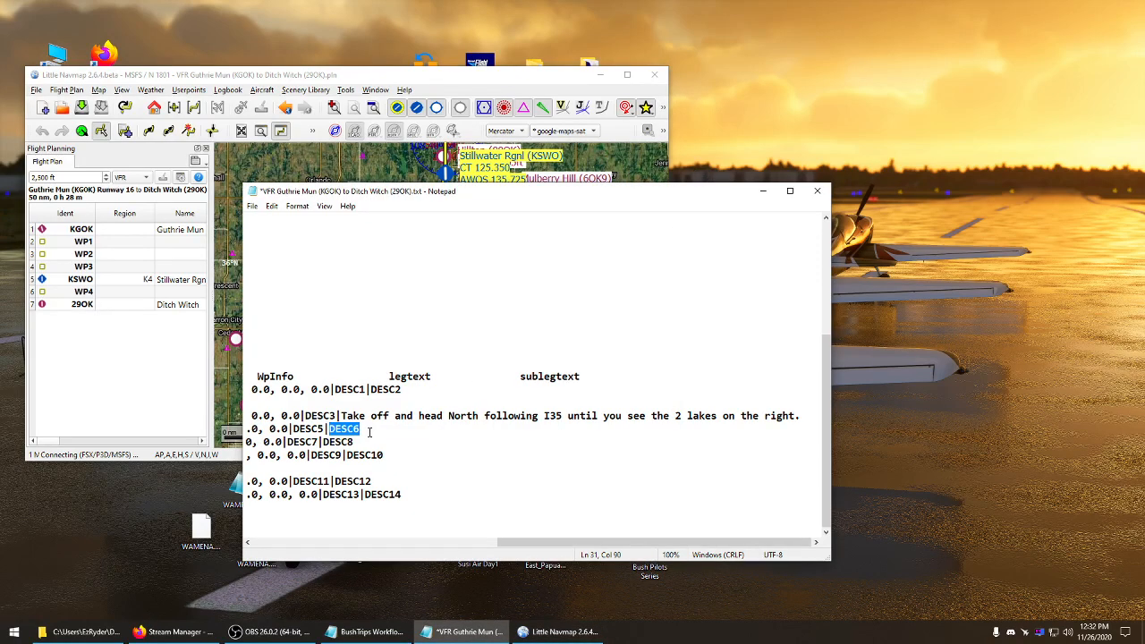
text(Turn just befo)
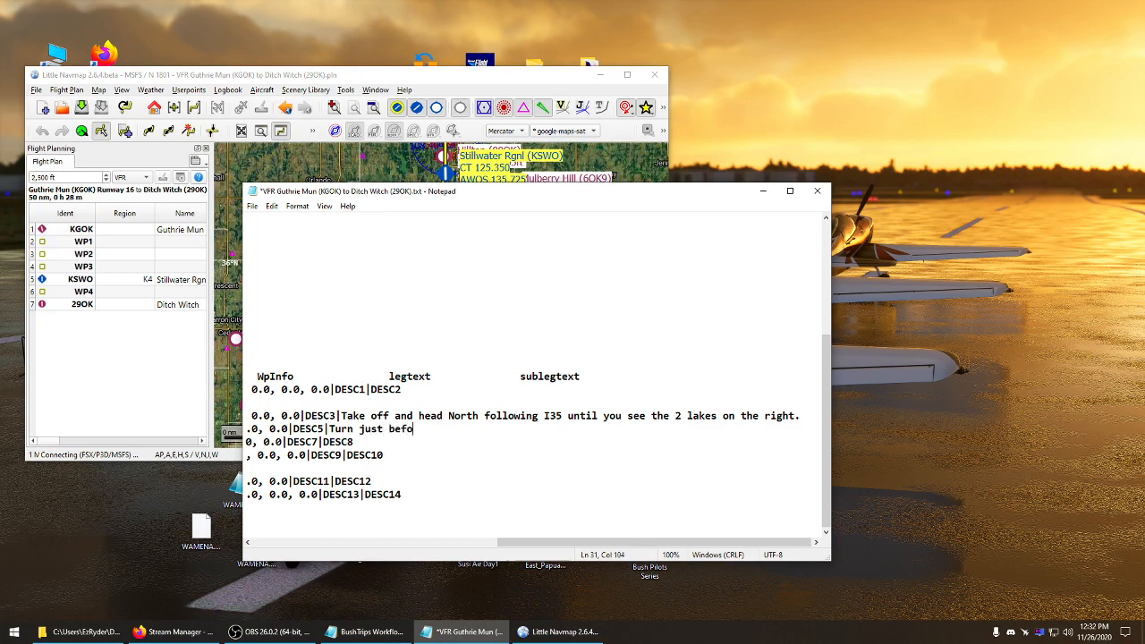
text(re the lakes and follow)
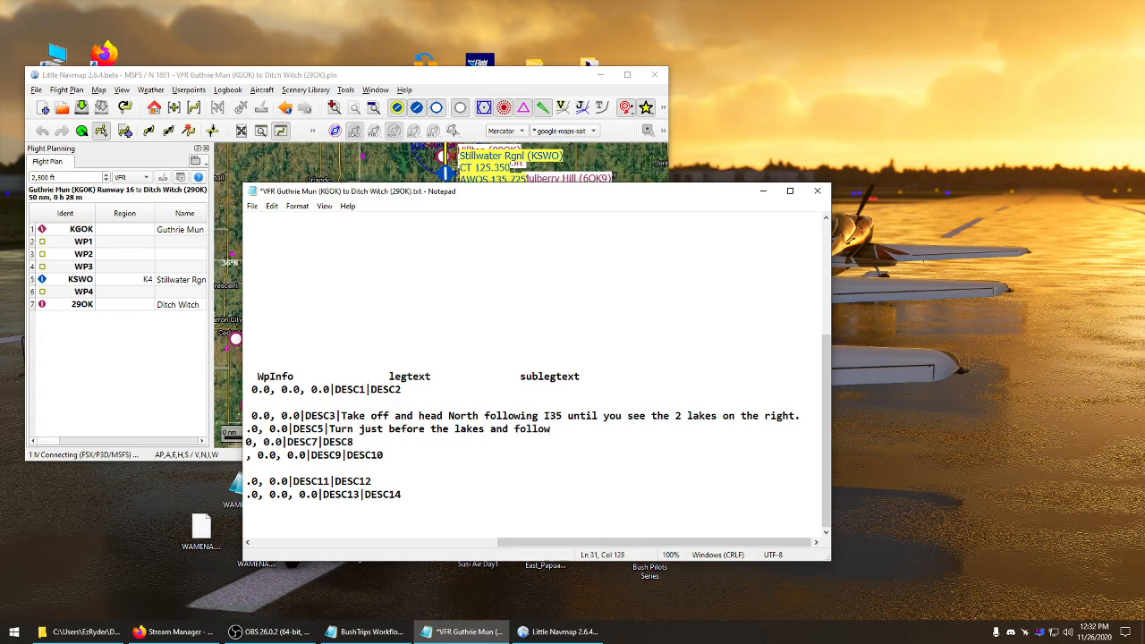
text( county highway 51 to the)
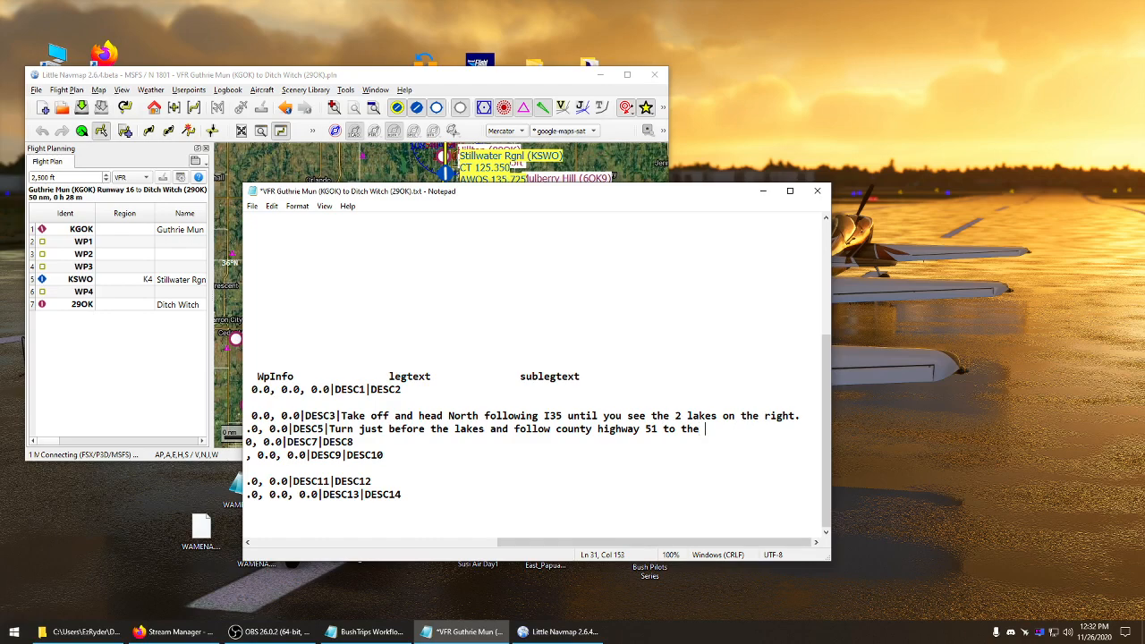
text( airport.)
Delete the DESC8 placeholder from the end of the POI3 row
key(Down)
key(BackSpace)
key(BackSpace)
key(BackSpace)
key(BackSpace)
key(BackSpace)
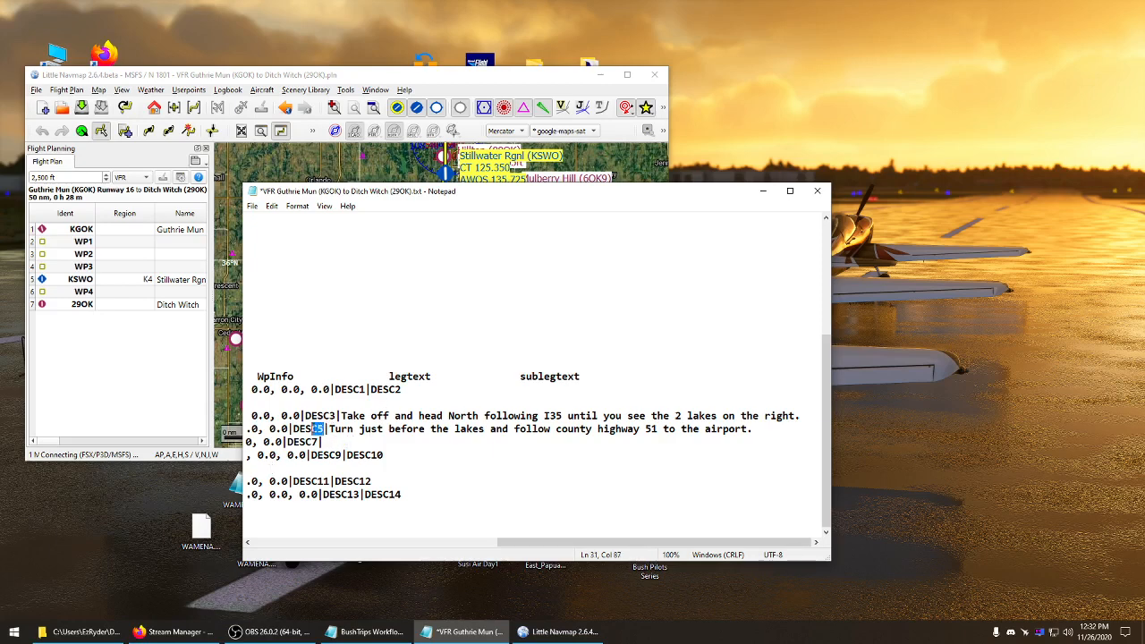
Check the route around WP3 and KSWO on the map and enter "Turn on runway heading and land." as the POI3 sublegtext
drag(324, 428, 294, 429)
drag(492, 194, 558, 203)
drag(467, 398, 405, 398)
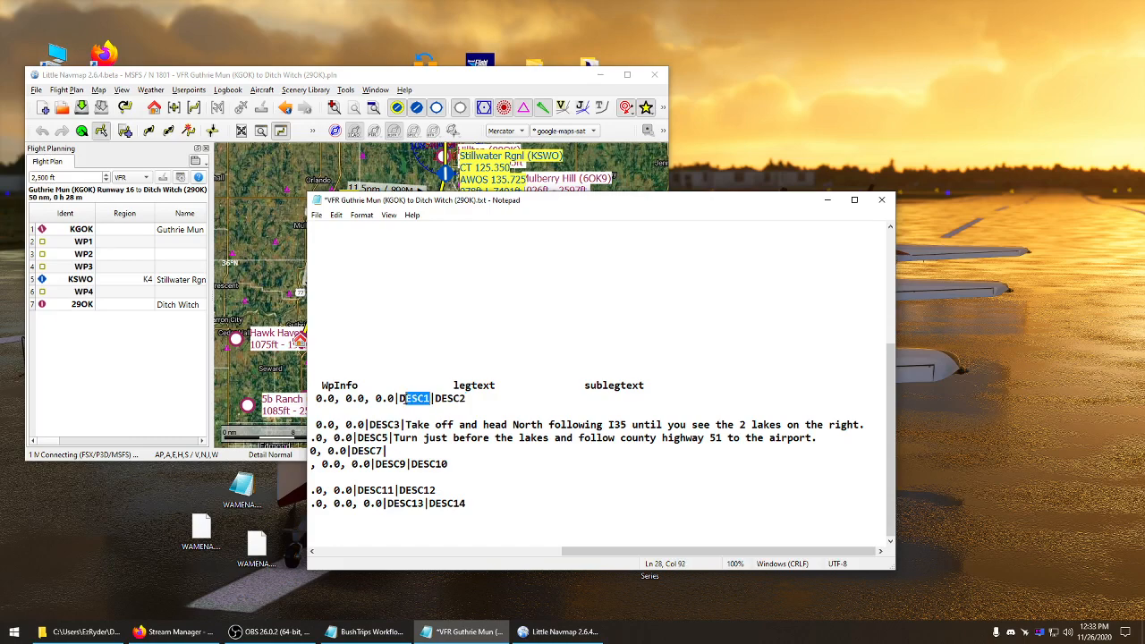
click(483, 76)
drag(406, 217, 405, 237)
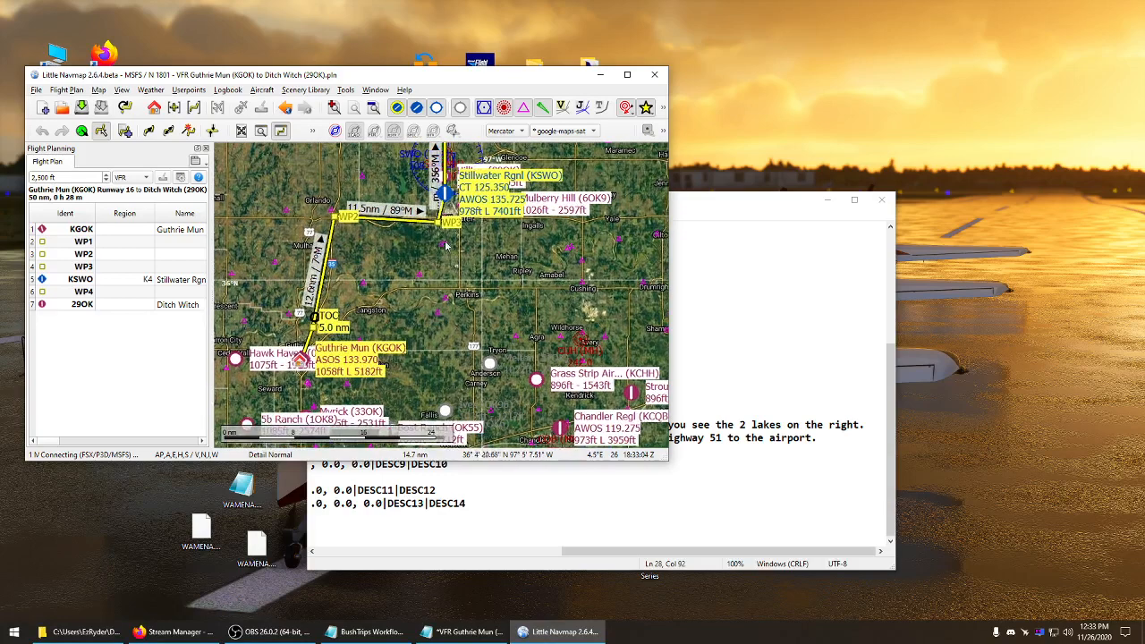
click(737, 369)
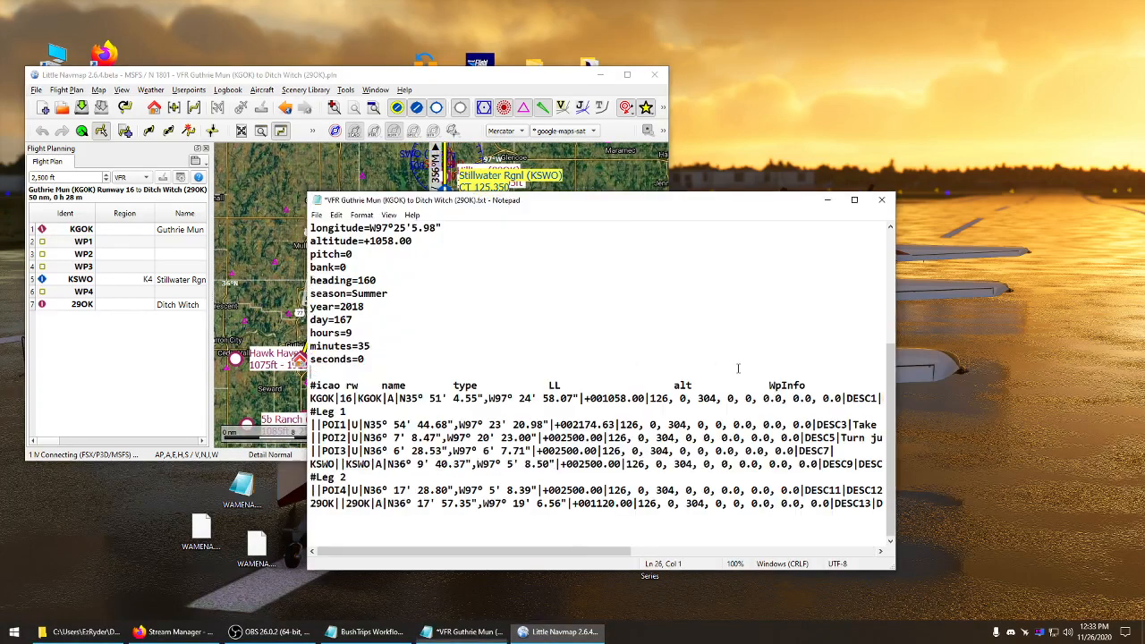
drag(501, 552, 665, 552)
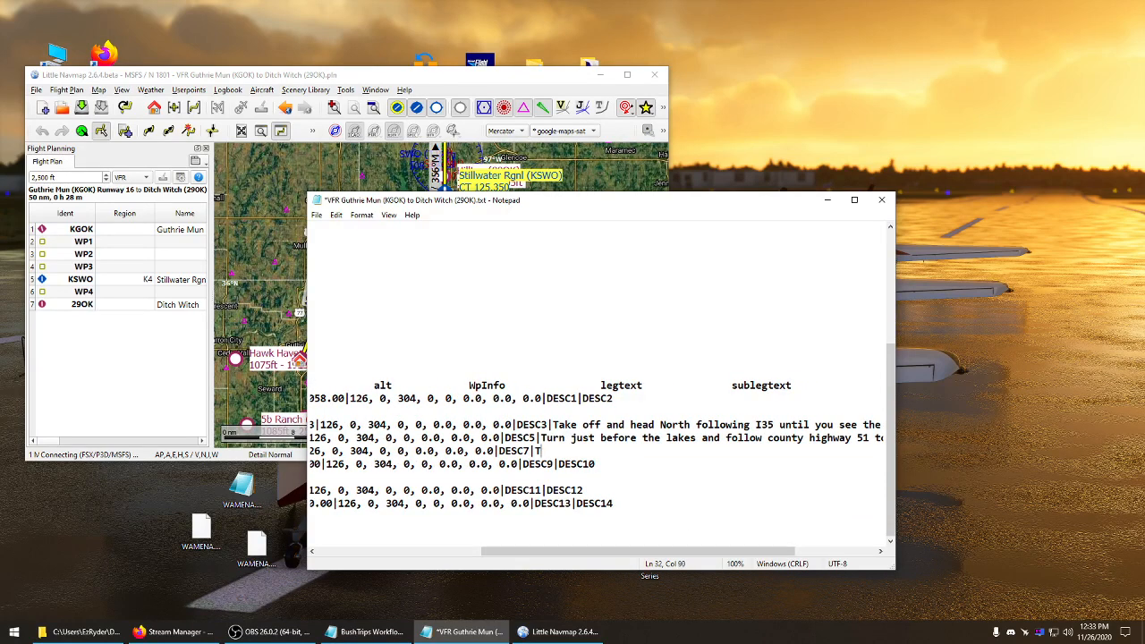
text(urn on runway heading and land)
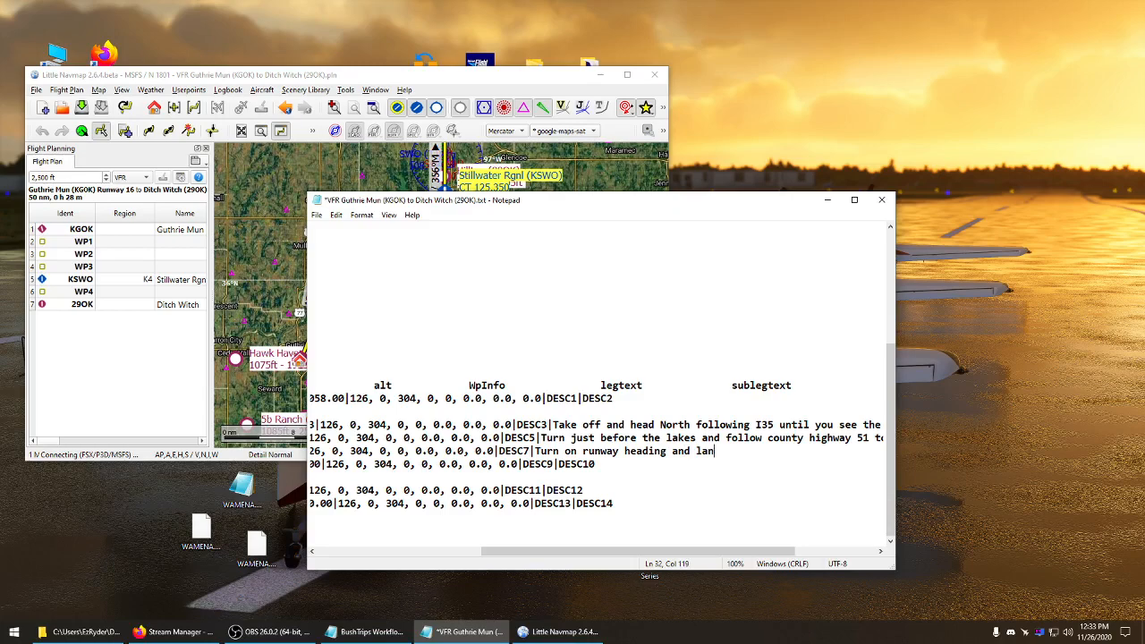
key(Return)
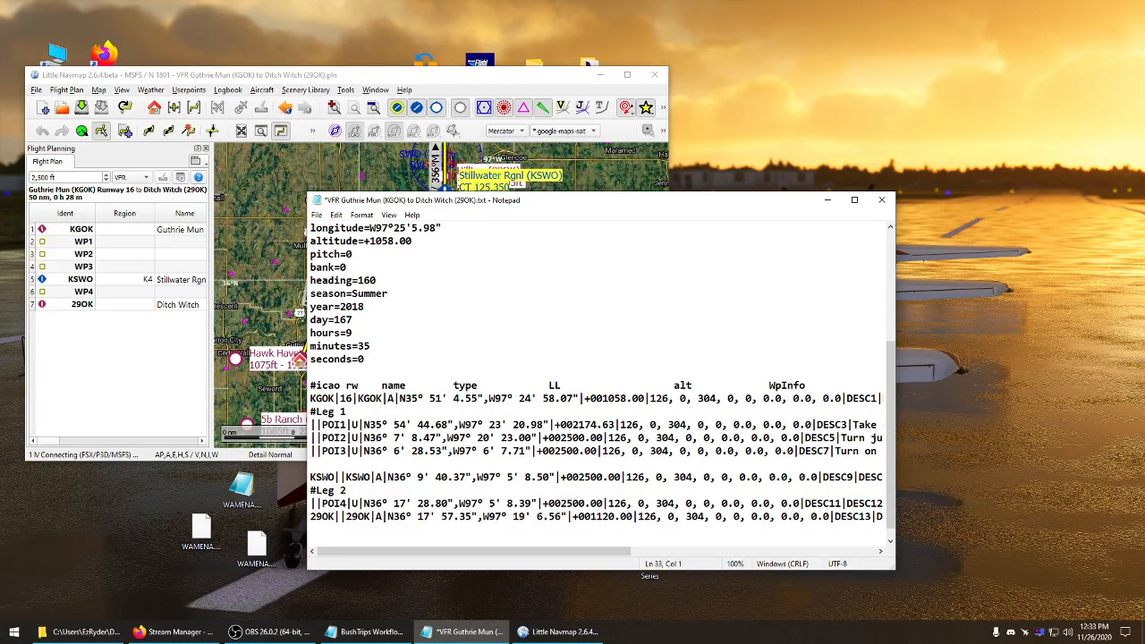
key(BackSpace)
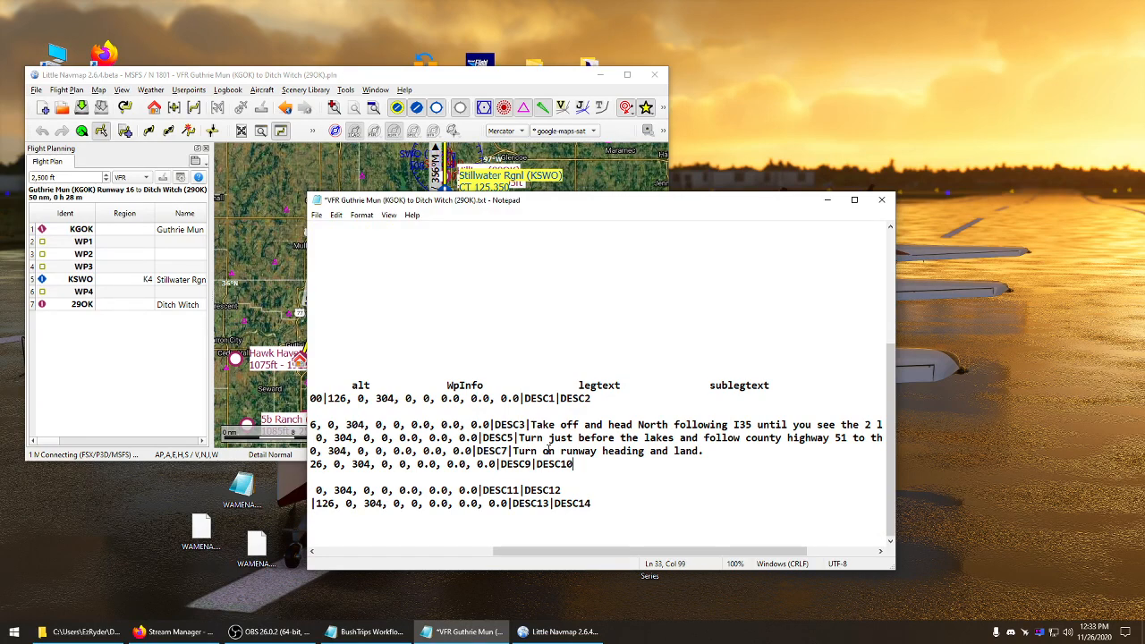
Replace DESC10 in the KSWO row with "Make an appropriate approach and land."
key(BackSpace)
key(BackSpace)
key(BackSpace)
key(BackSpace)
key(BackSpace)
key(BackSpace)
text(Make an appropriate)
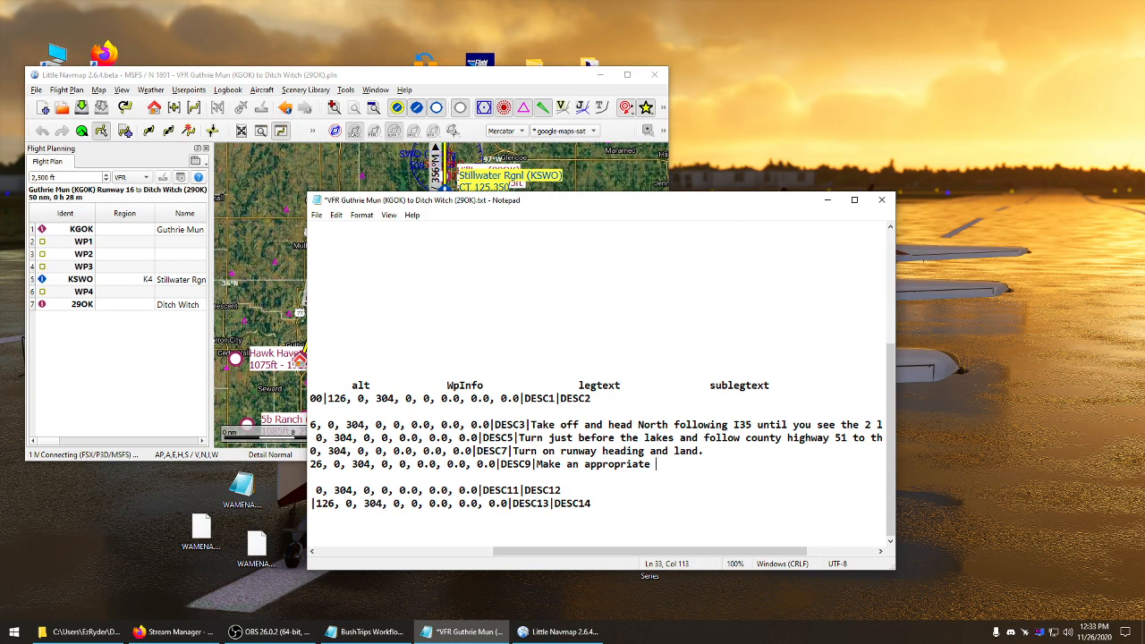
text(approach and land.)
click(608, 477)
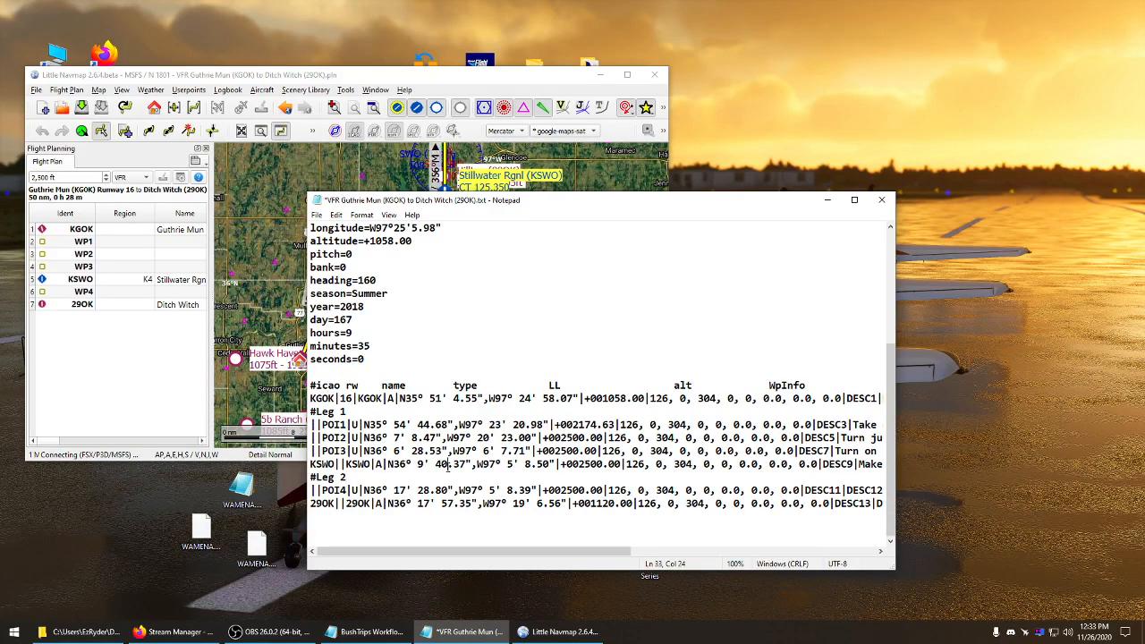
Check the leg from KSWO to WP4 on the map and replace DESC12 with "Take off heading north for"
drag(561, 546, 714, 563)
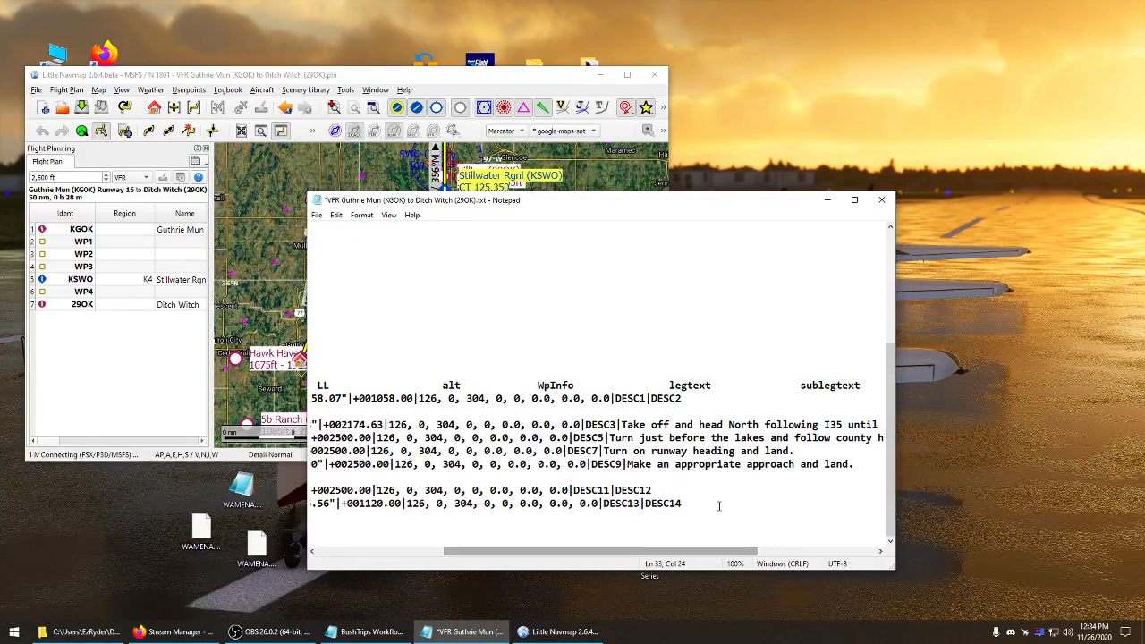
drag(423, 79, 421, 71)
drag(514, 291, 477, 423)
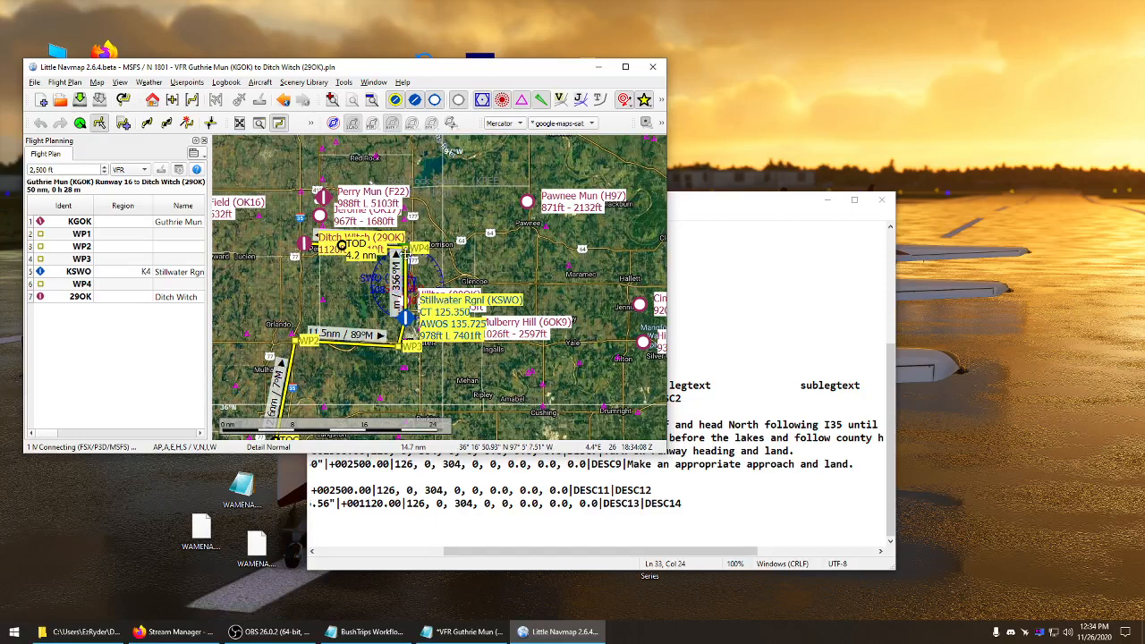
mouse_move(402, 256)
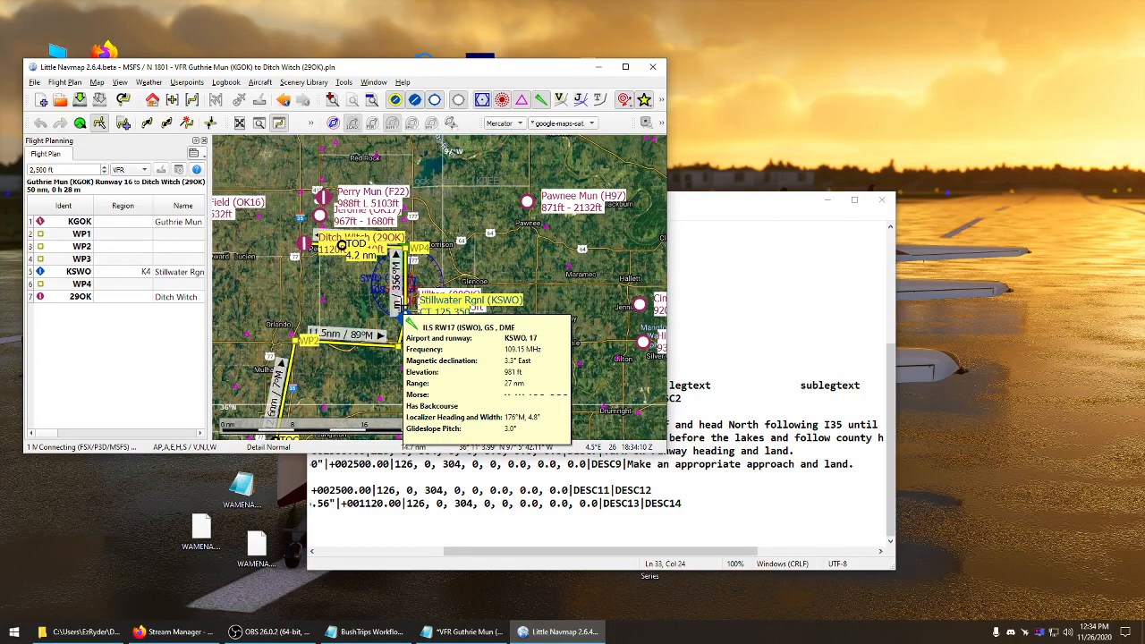
click(755, 217)
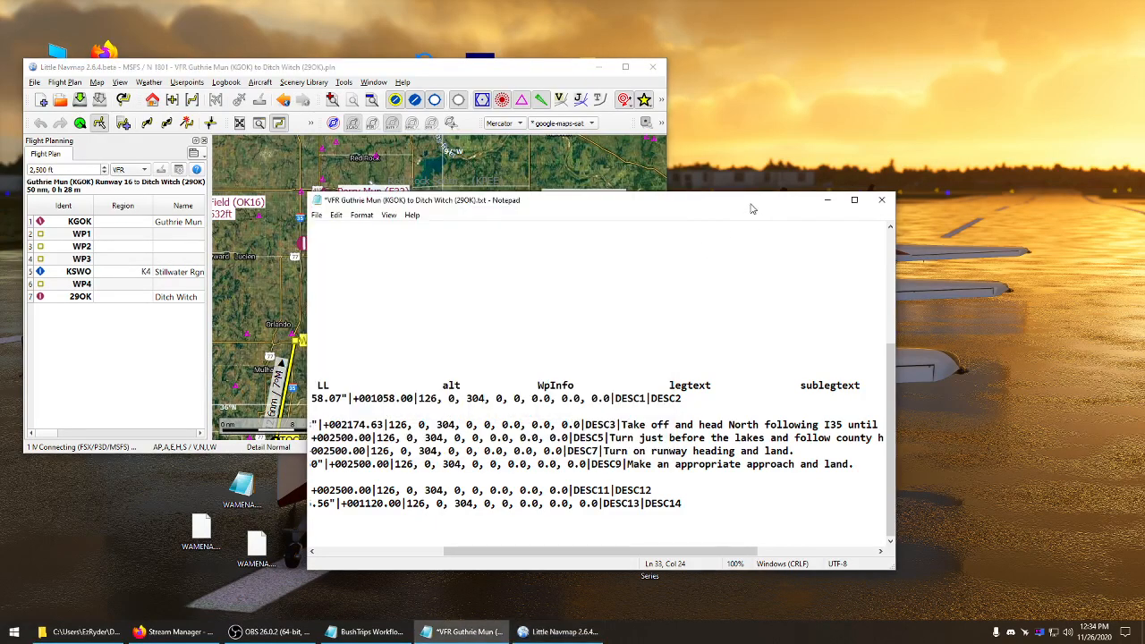
drag(652, 490, 617, 486)
text(Take off headin)
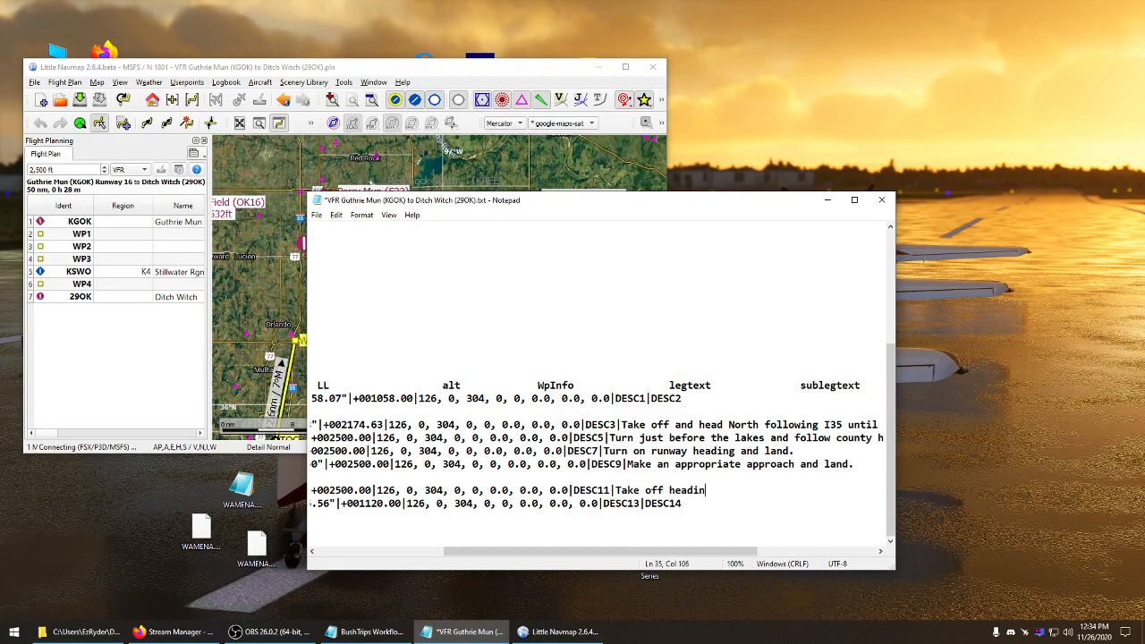
text(g north for)
Check the KSWO to WP4 distance and road on the map and extend the POI4 text with "about 8 miles to find county highway 64."
drag(544, 74, 498, 54)
scroll(353, 273, up, 2)
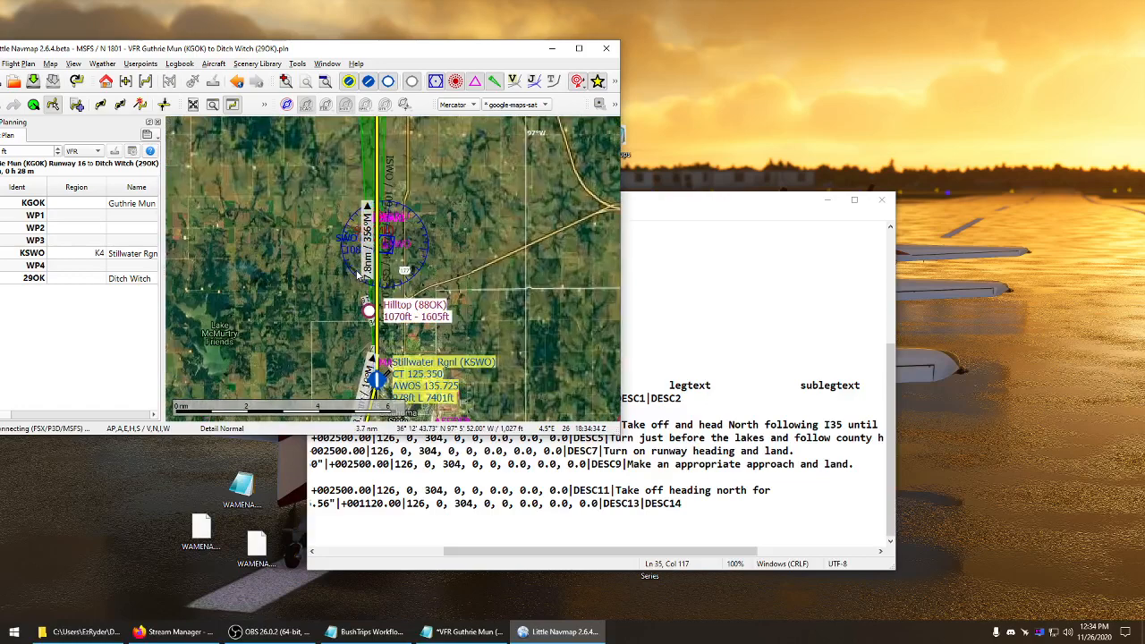
drag(422, 229, 402, 316)
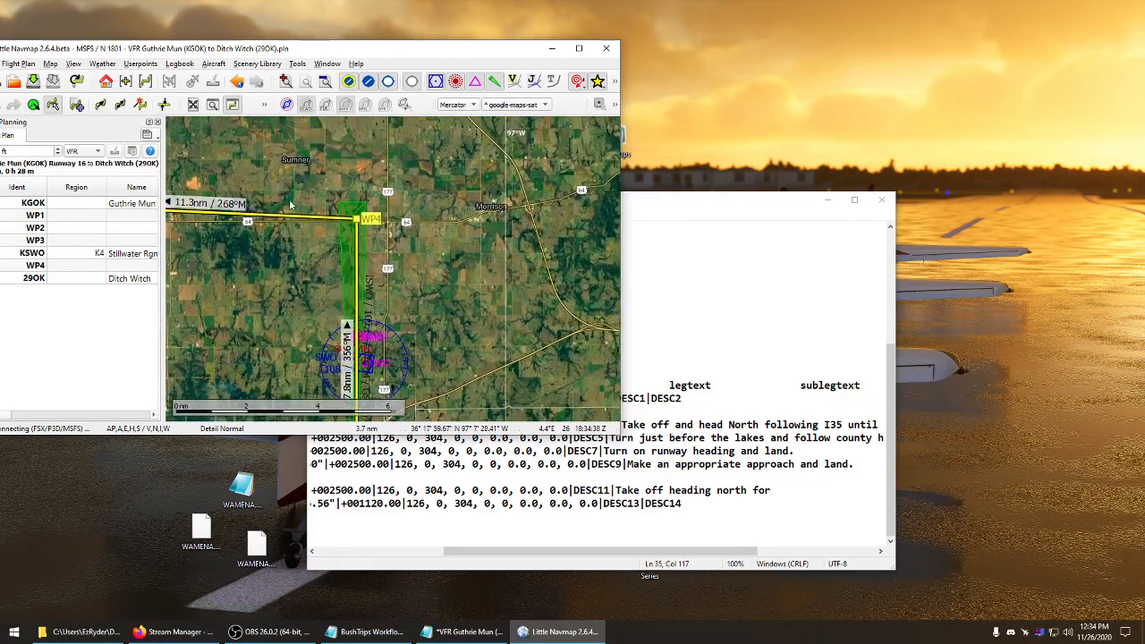
click(705, 465)
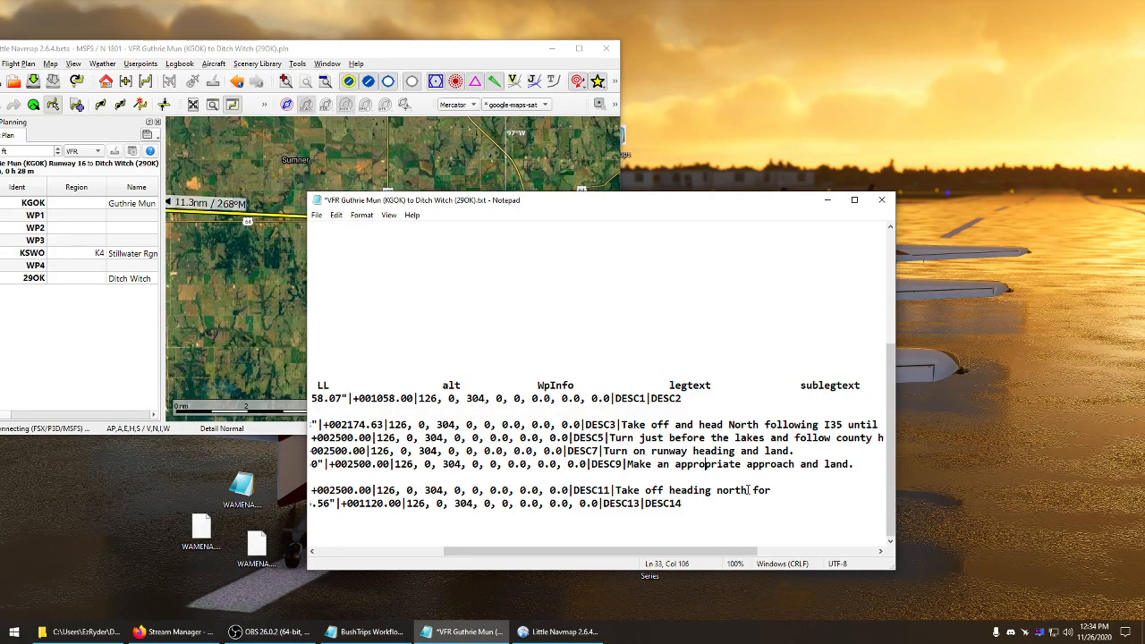
click(771, 489)
text(abo)
text(ut 8 mile)
text(s)
text(, t)
key(BackSpace)
key(BackSpace)
key(BackSpace)
text(to fin)
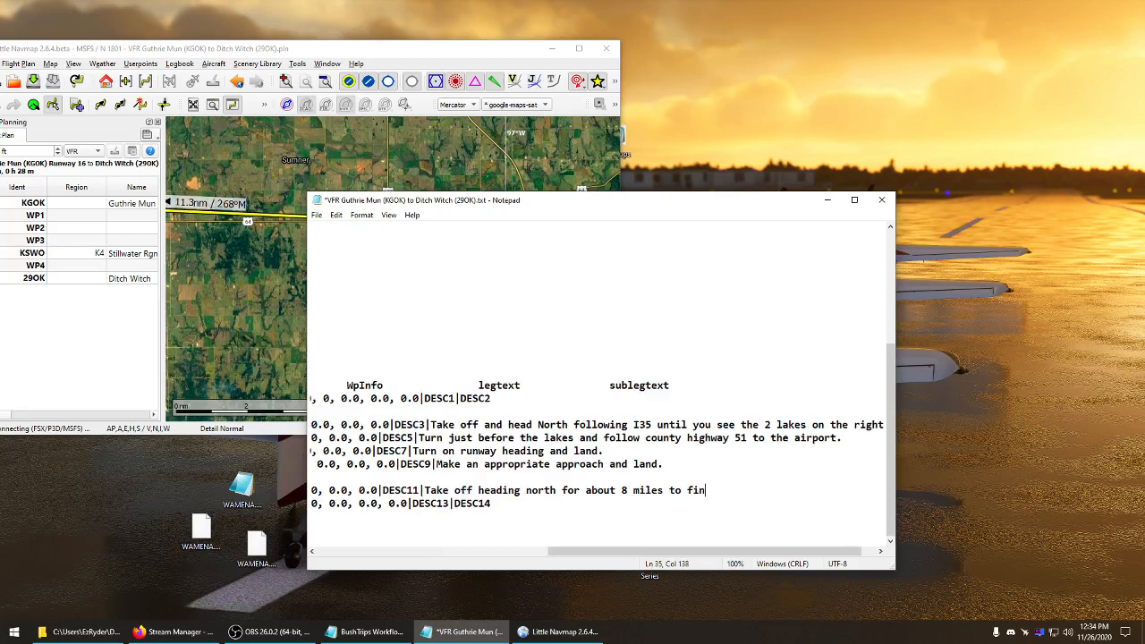
text(d county highway )
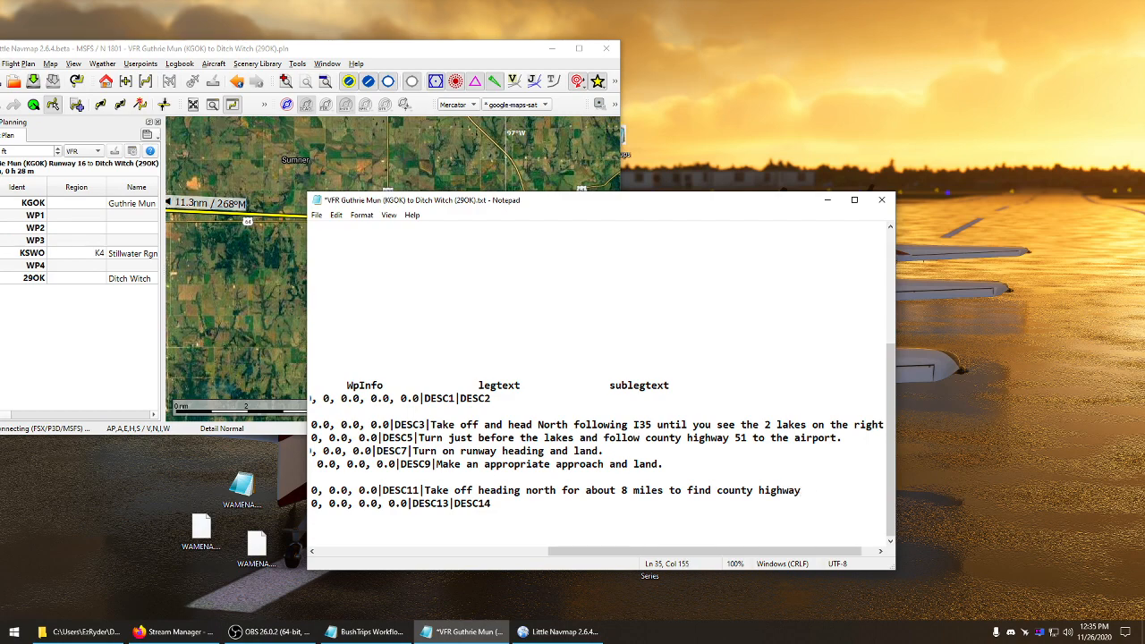
text(64.)
key(BackSpace)
key(BackSpace)
Append "Turn left following this road until you see I35 again." to the POI4 text after "county highway 64."
click(830, 490)
text(urn left foll)
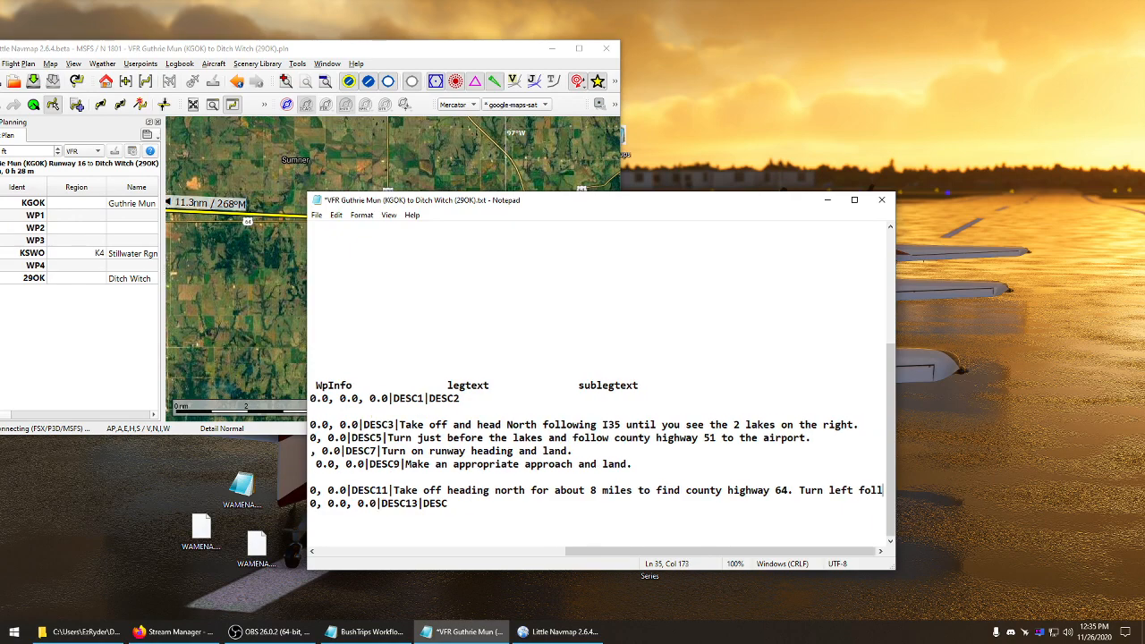
text(owing this)
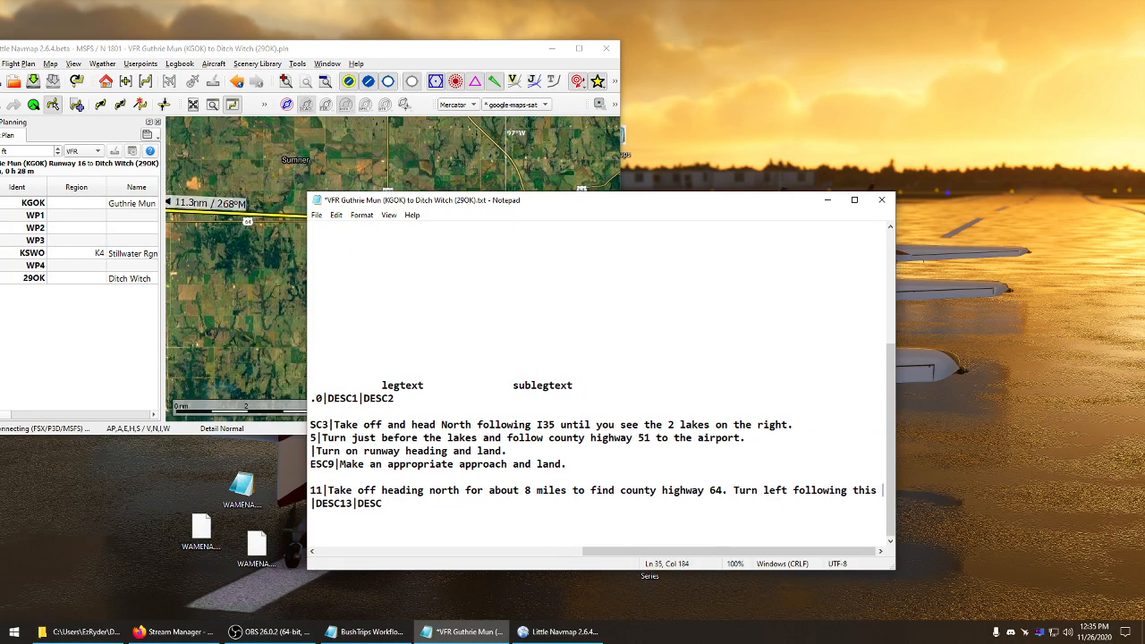
text(oa)
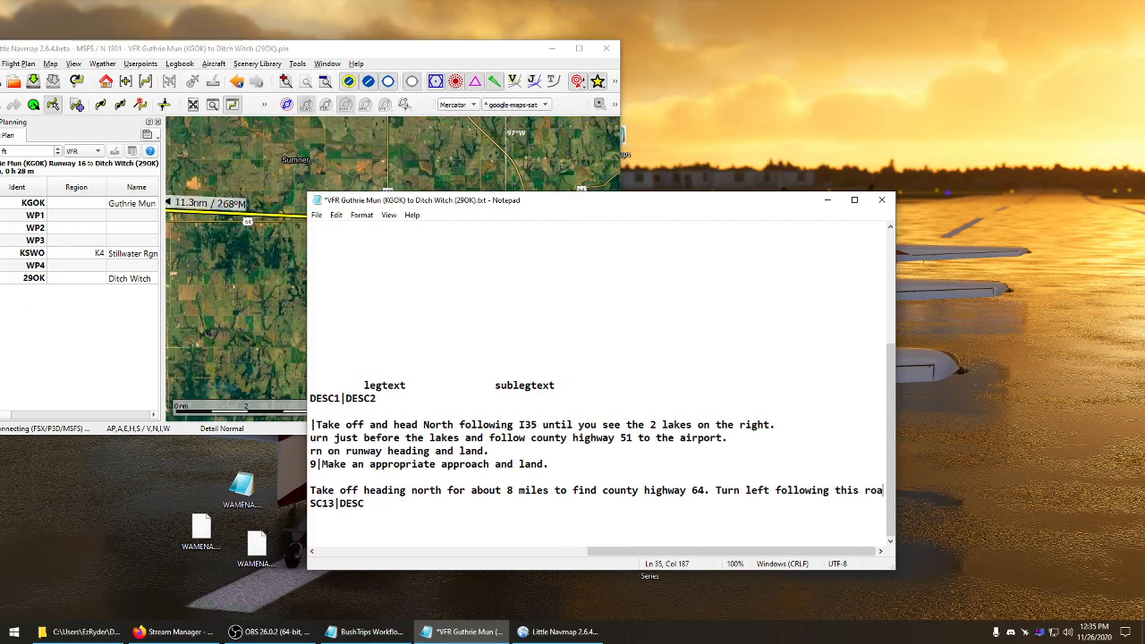
text(d until )
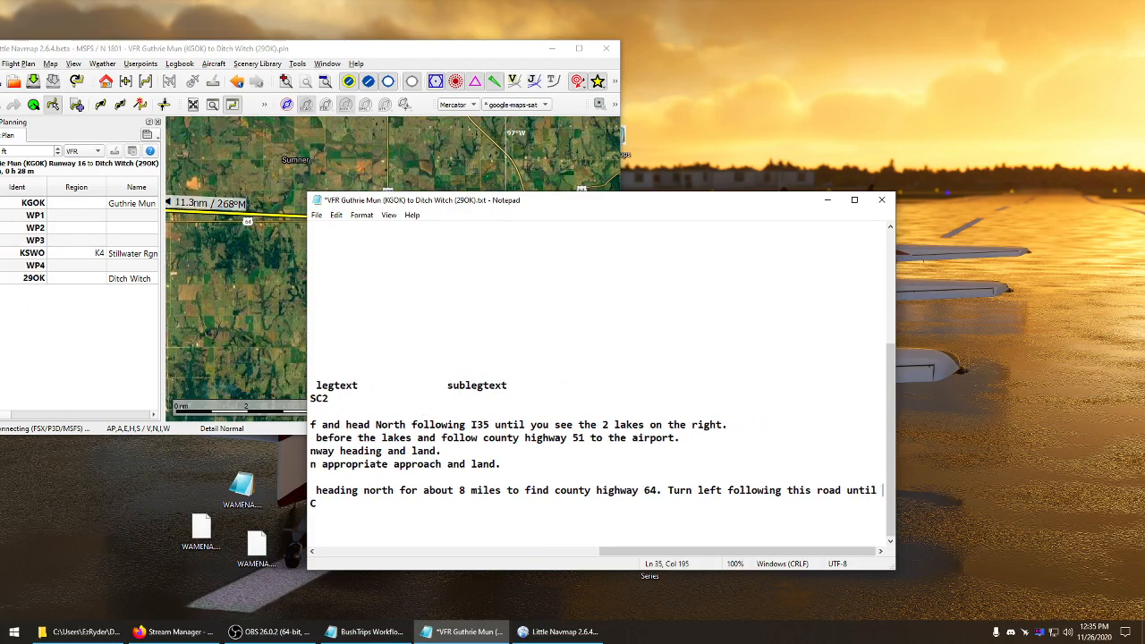
text(you see )
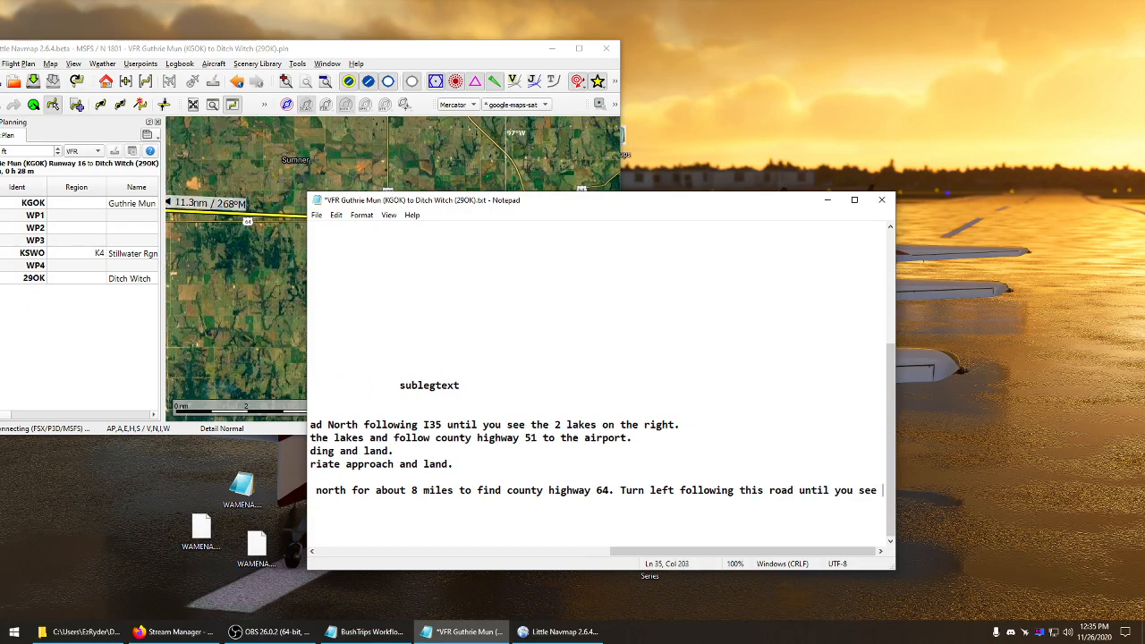
text(I)
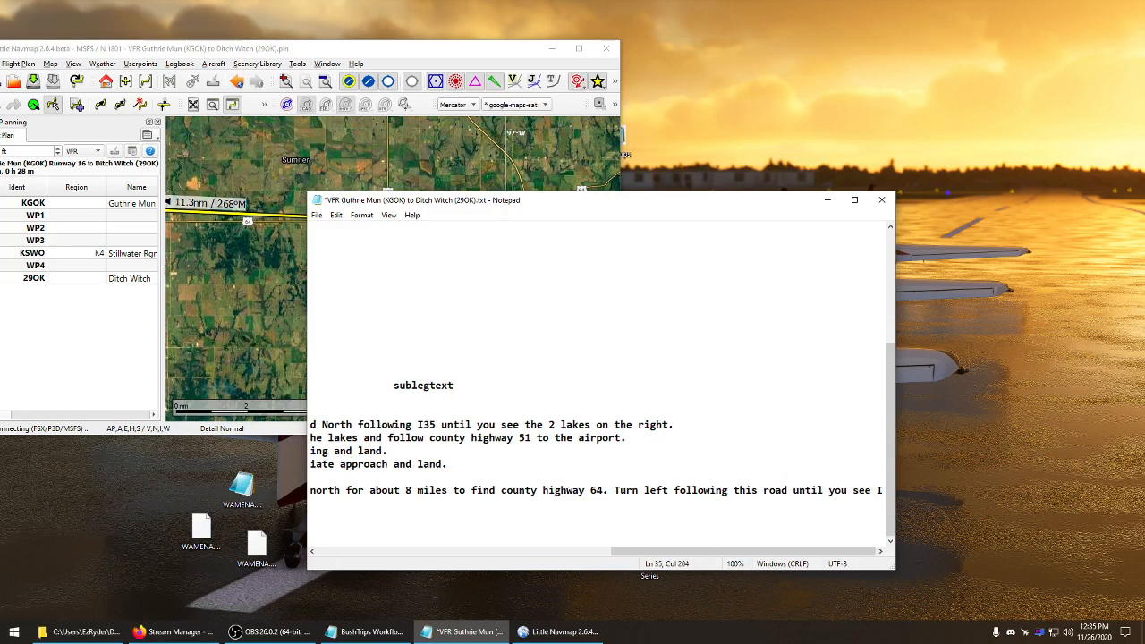
text(35)
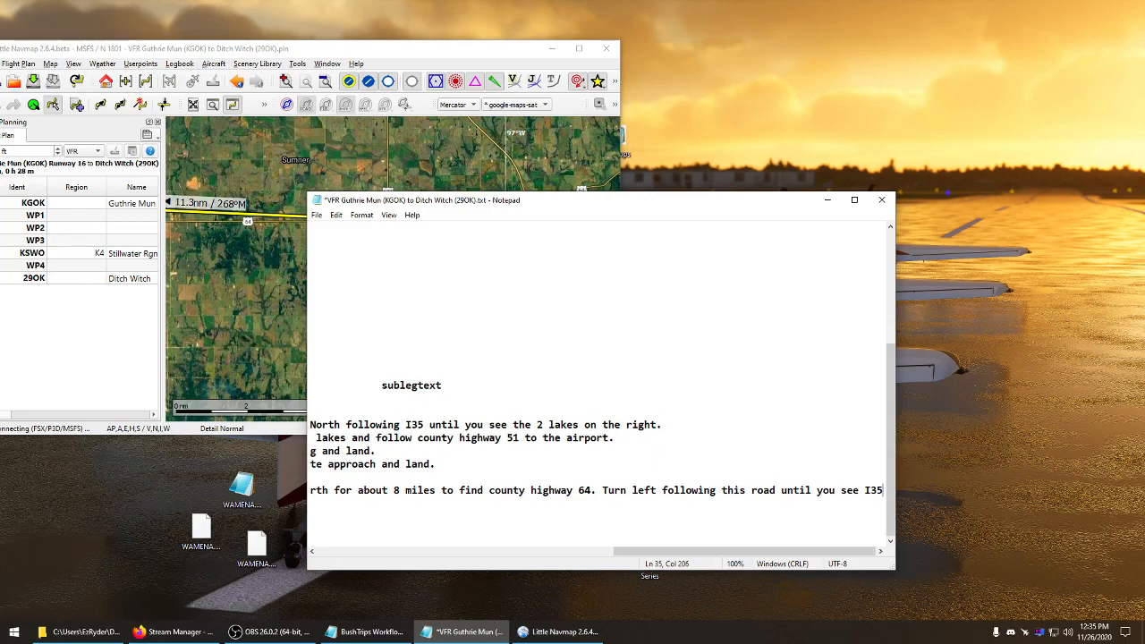
text( again)
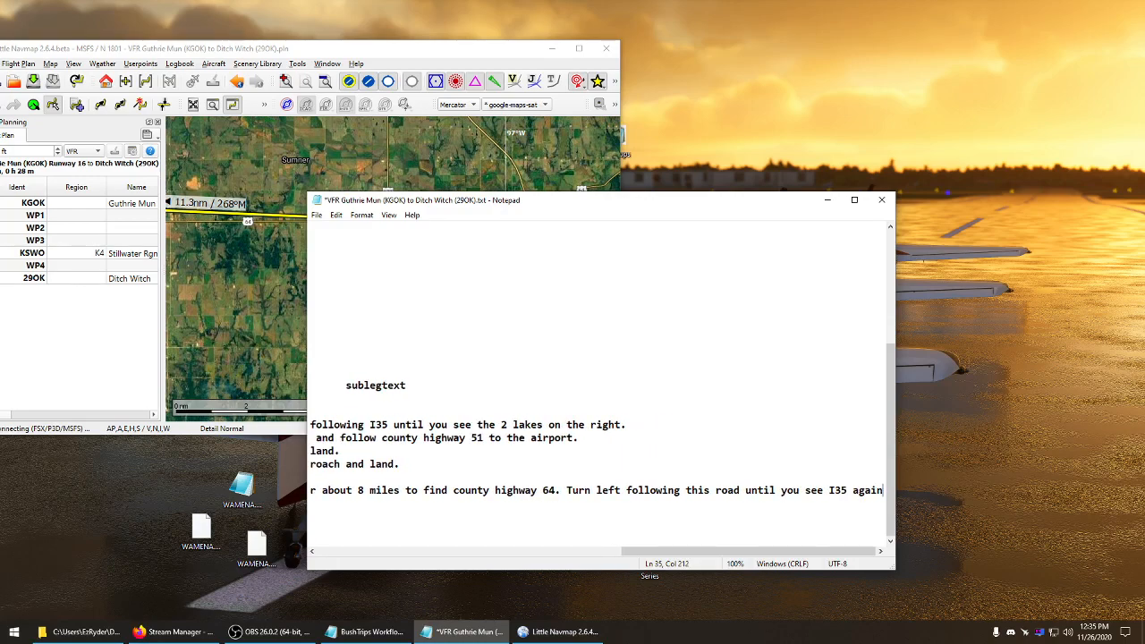
text(.)
Check the final leg to Ditch Witch on the map and replace the 29OK row's sublegtext placeholder with "Land at the Ditch Witch center"
key(Down)
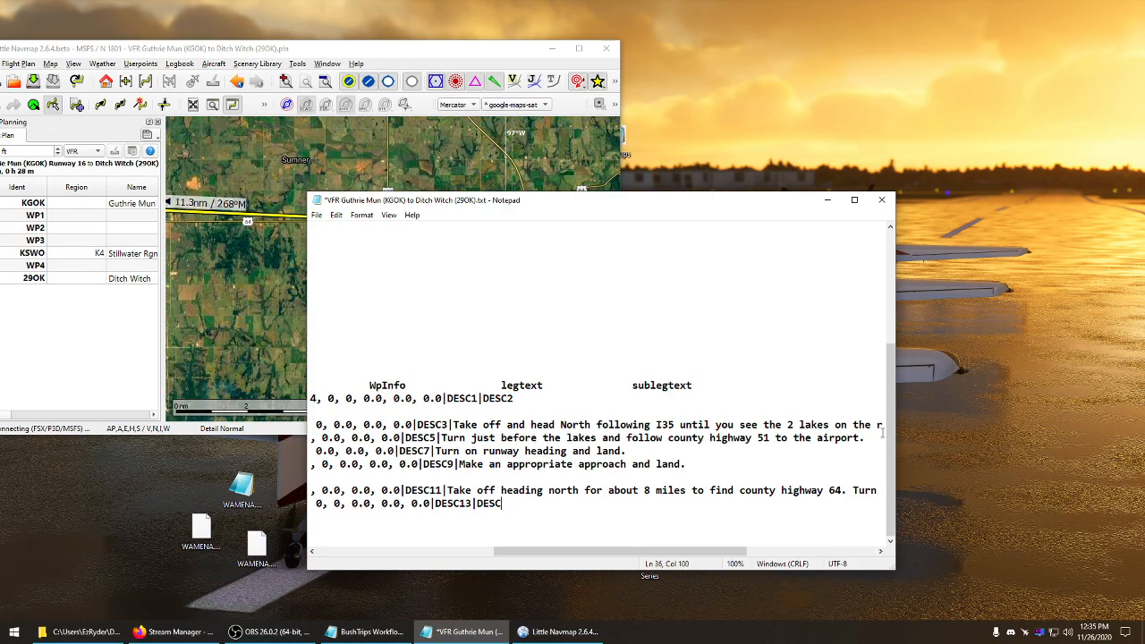
drag(582, 552, 405, 551)
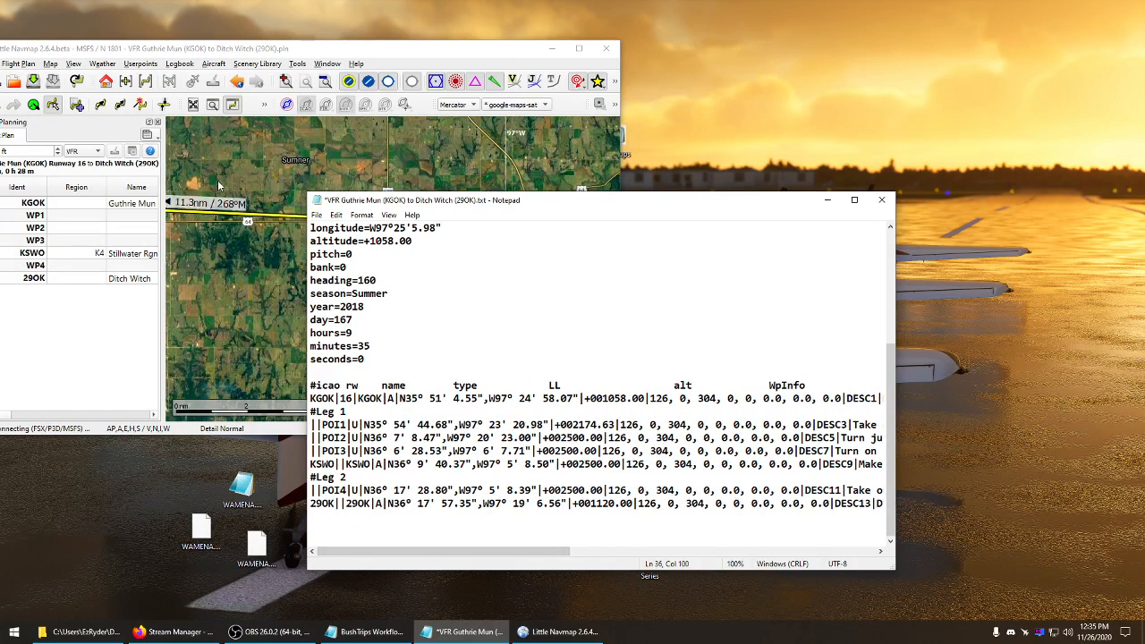
drag(248, 159, 405, 194)
drag(263, 199, 371, 212)
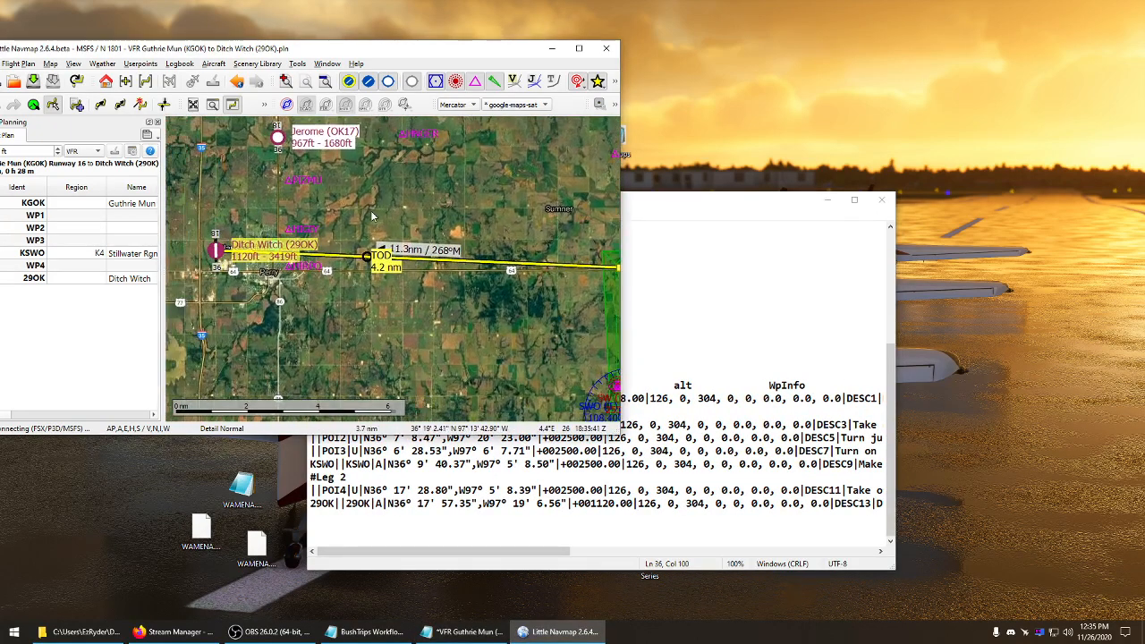
drag(256, 218, 287, 227)
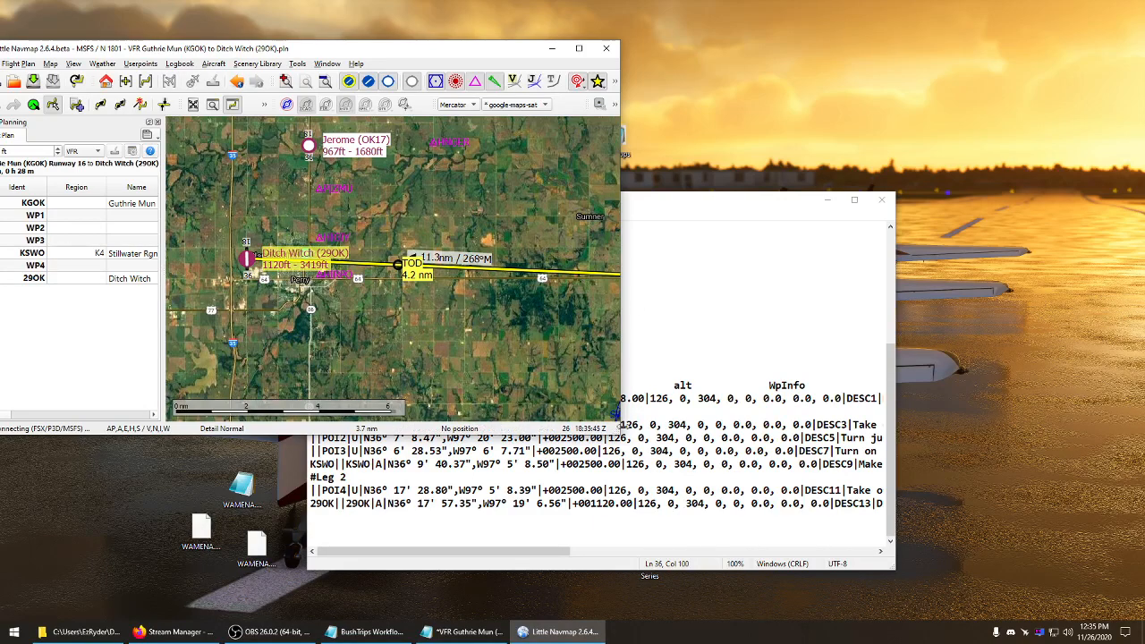
drag(506, 551, 631, 550)
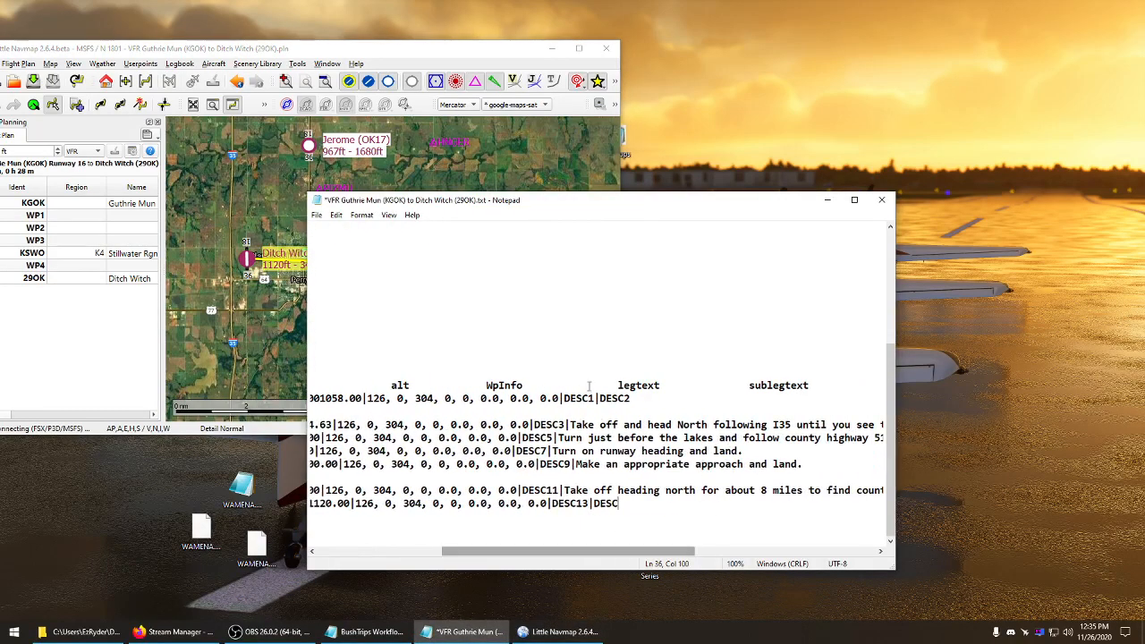
drag(619, 504, 596, 507)
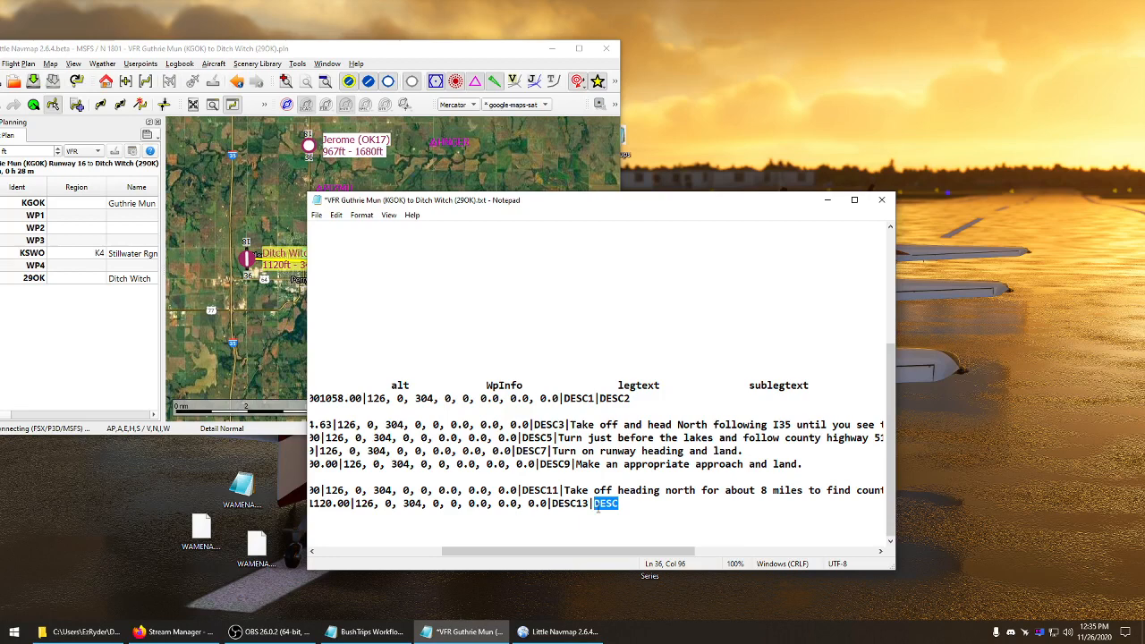
text(Land at the Ditch W)
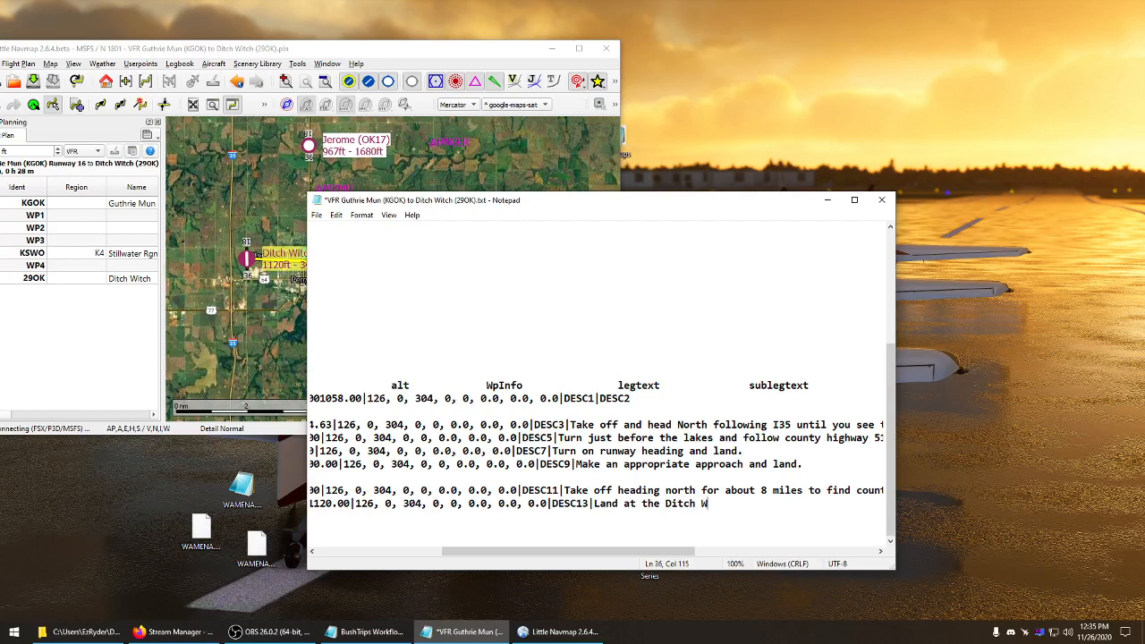
text(itch center)
Extend the 29OK text with ", the runway is oriented N/S so make an approach on the up wind runway of your choice."
text(, the ru)
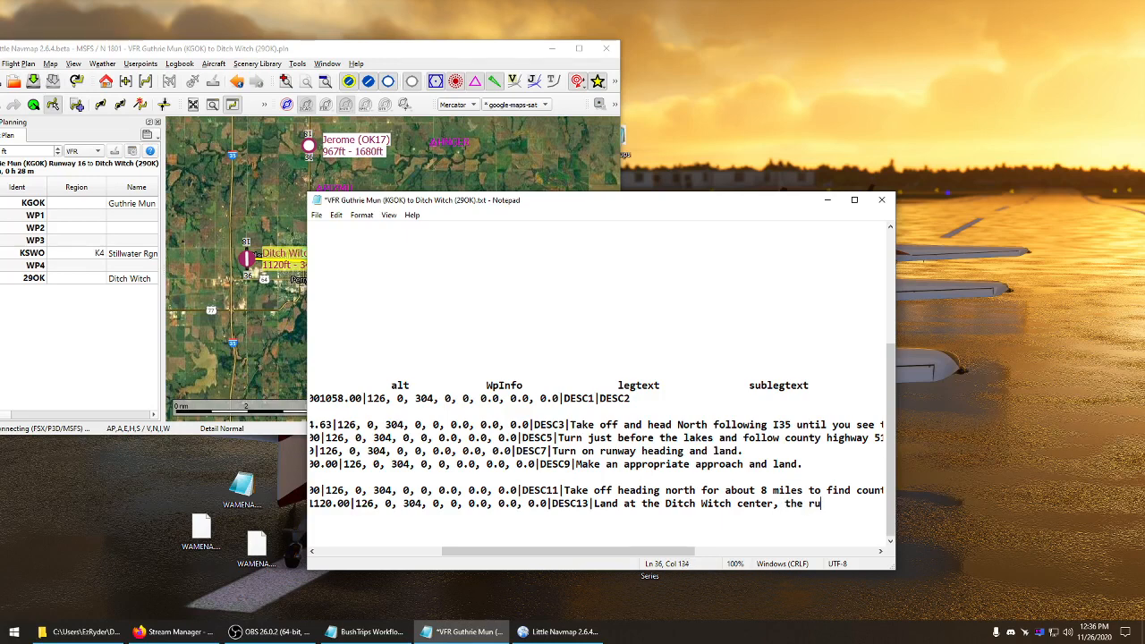
text(naay is orie)
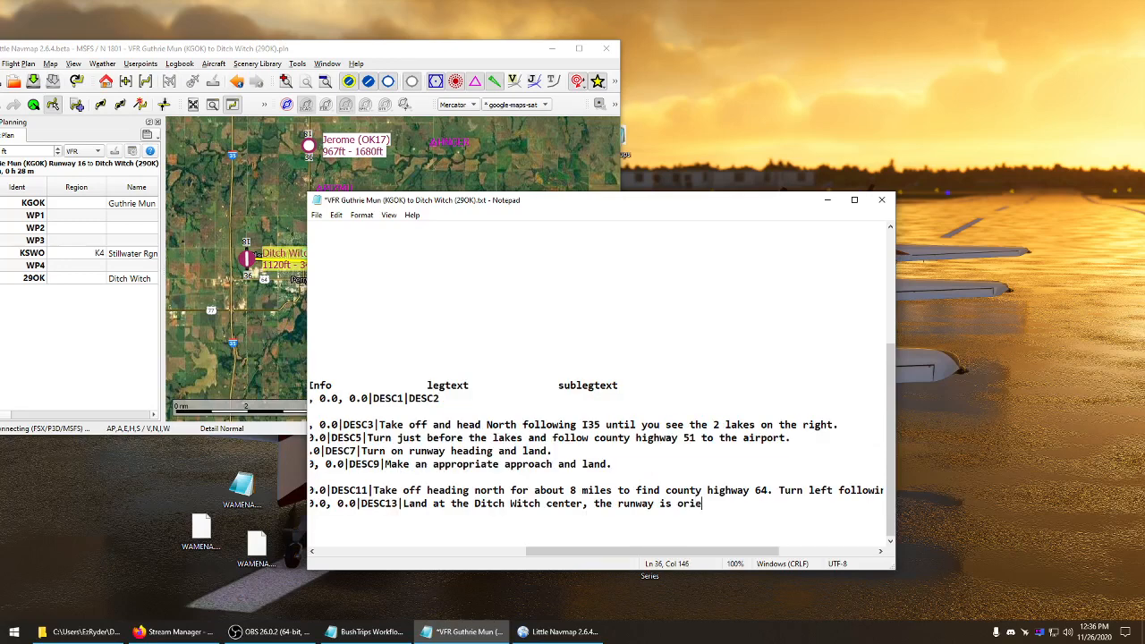
text(nted N/S so )
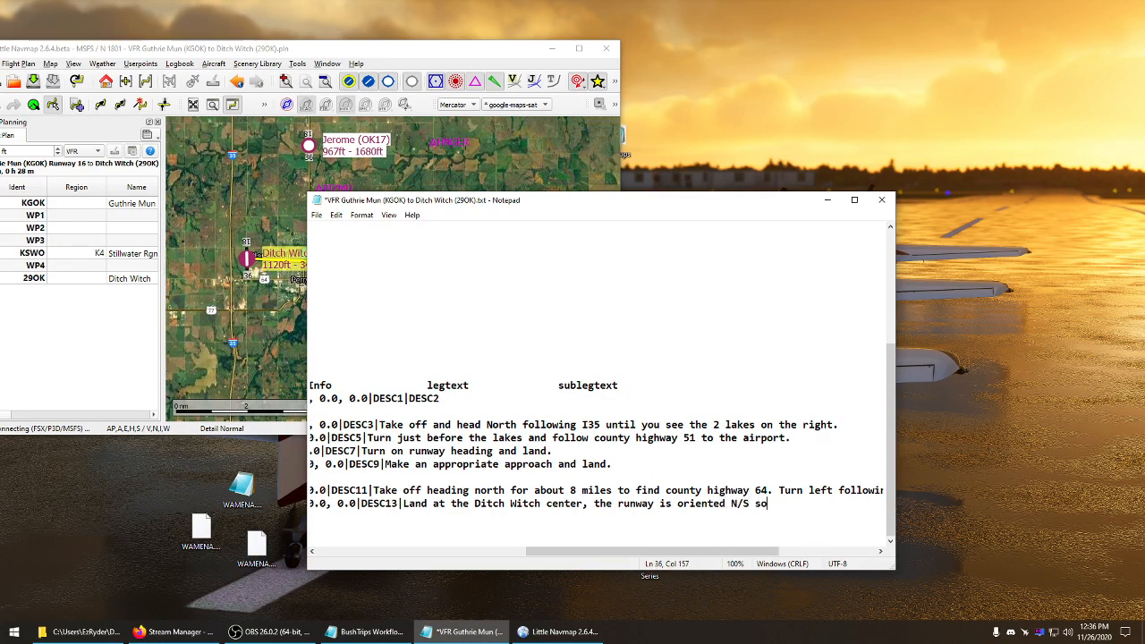
text(make an approach on the )
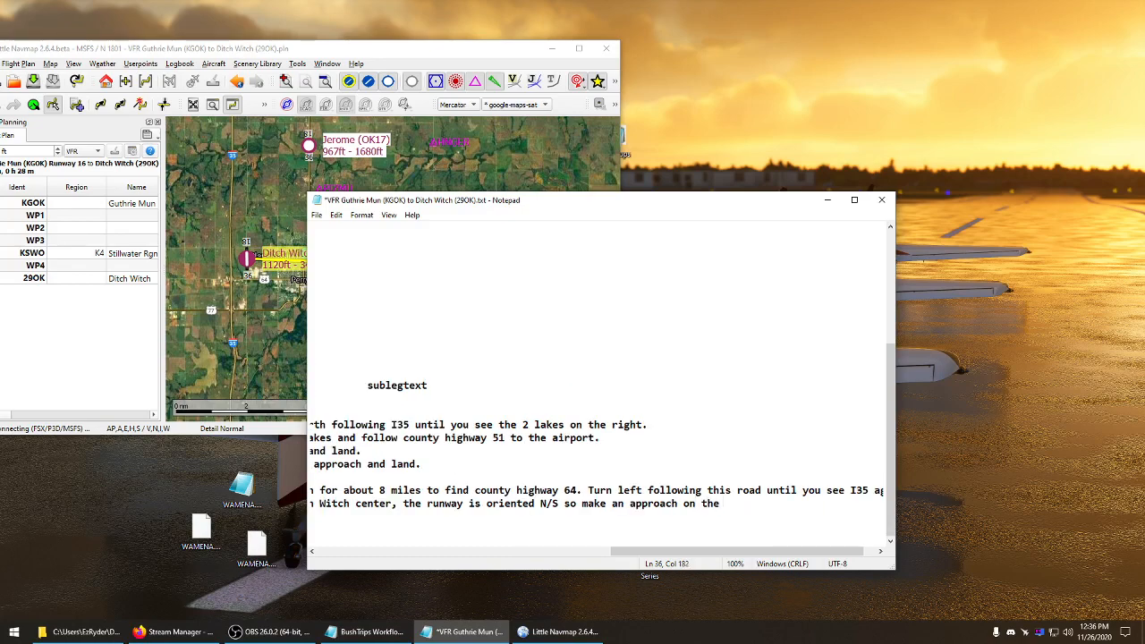
text(up wind runway of your)
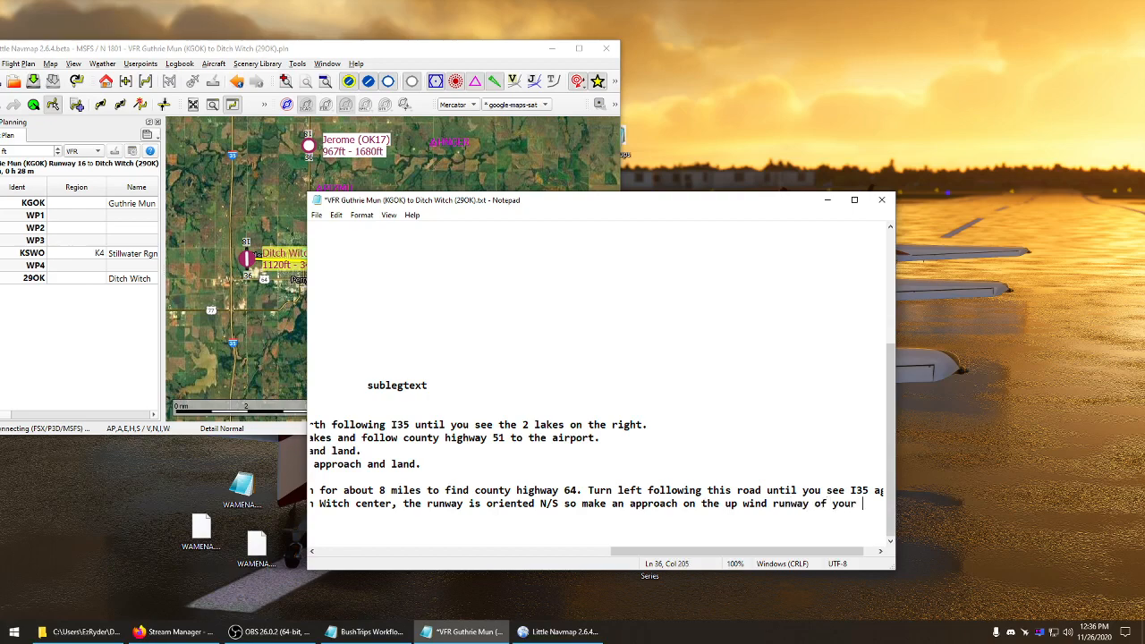
text( choice)
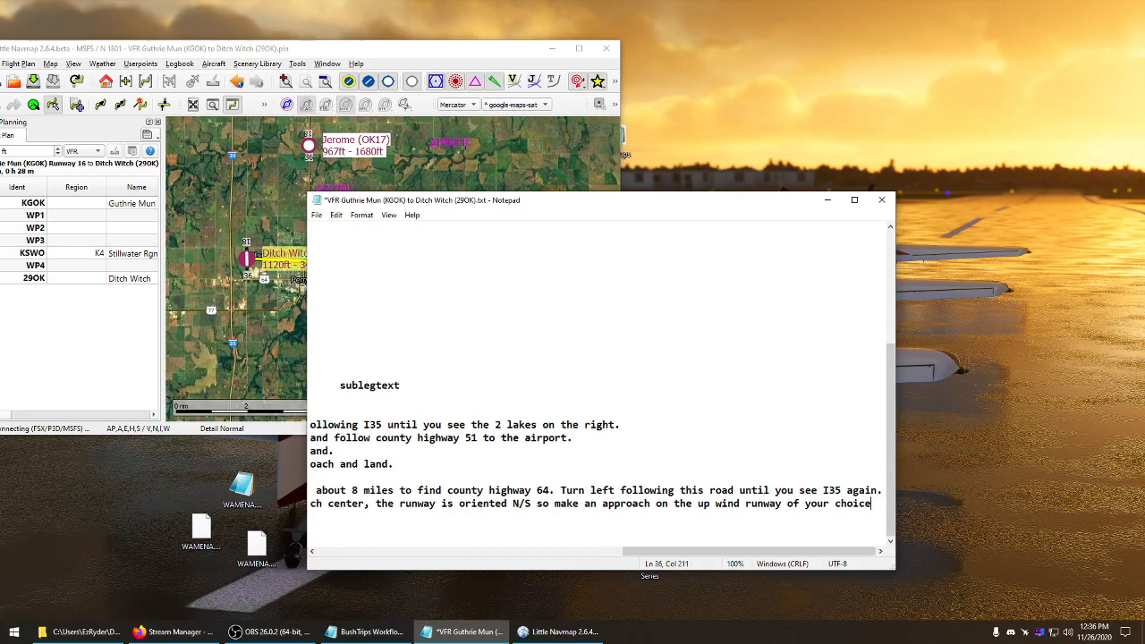
text(.)
Review the mission settings at the start of the input file, especially the heading and plane entries
click(606, 306)
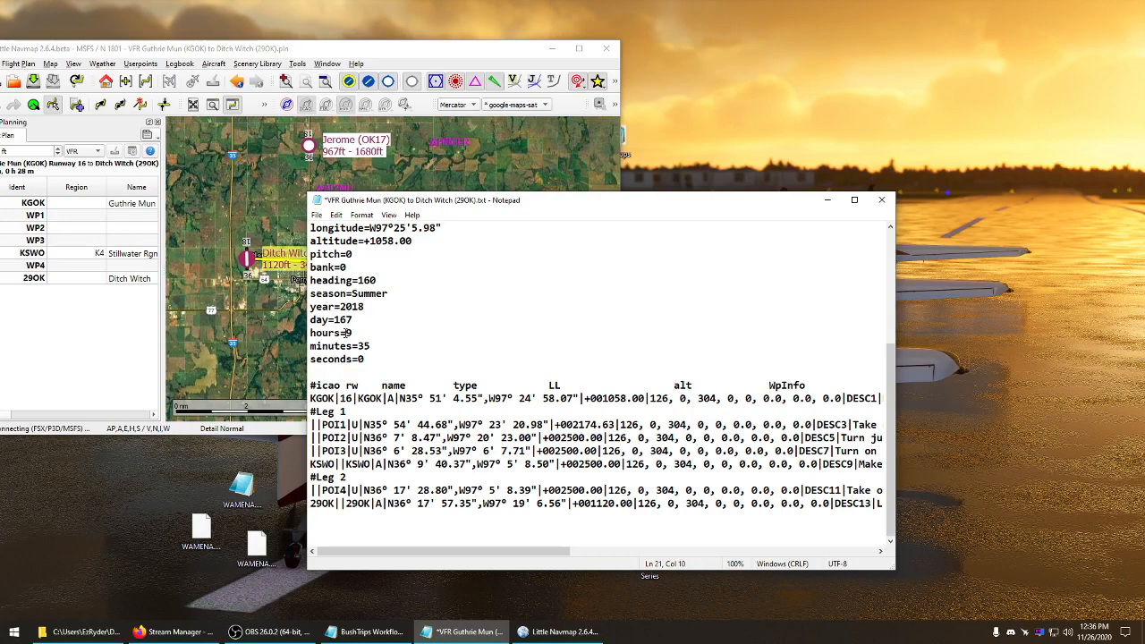
drag(377, 281, 348, 283)
click(349, 282)
scroll(349, 283, up, 3)
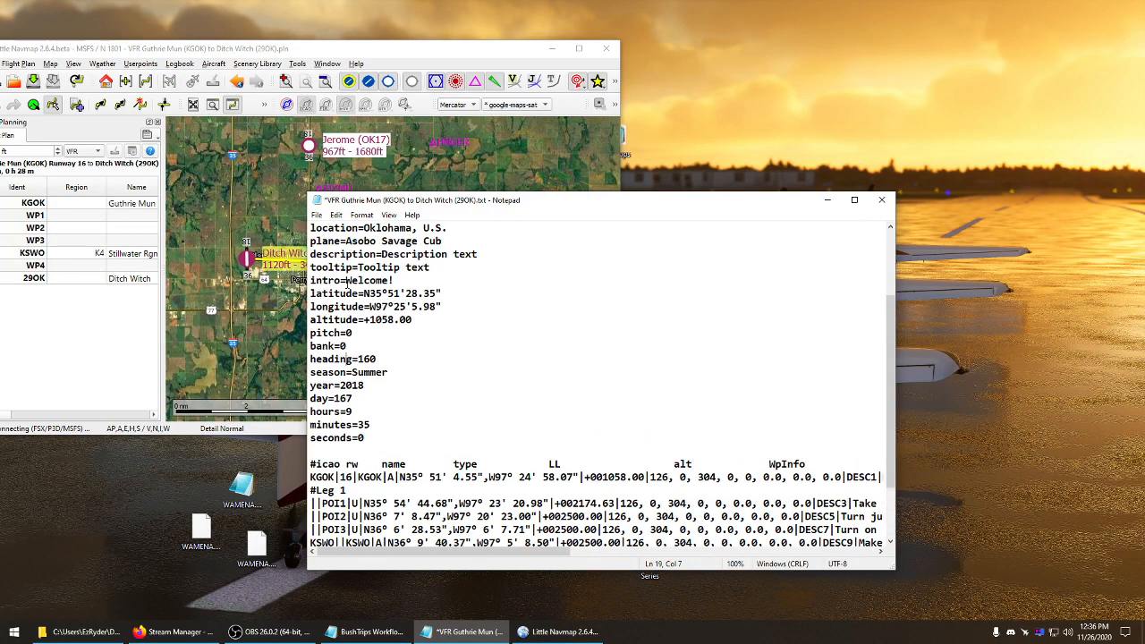
click(387, 398)
drag(387, 398, 335, 398)
click(379, 396)
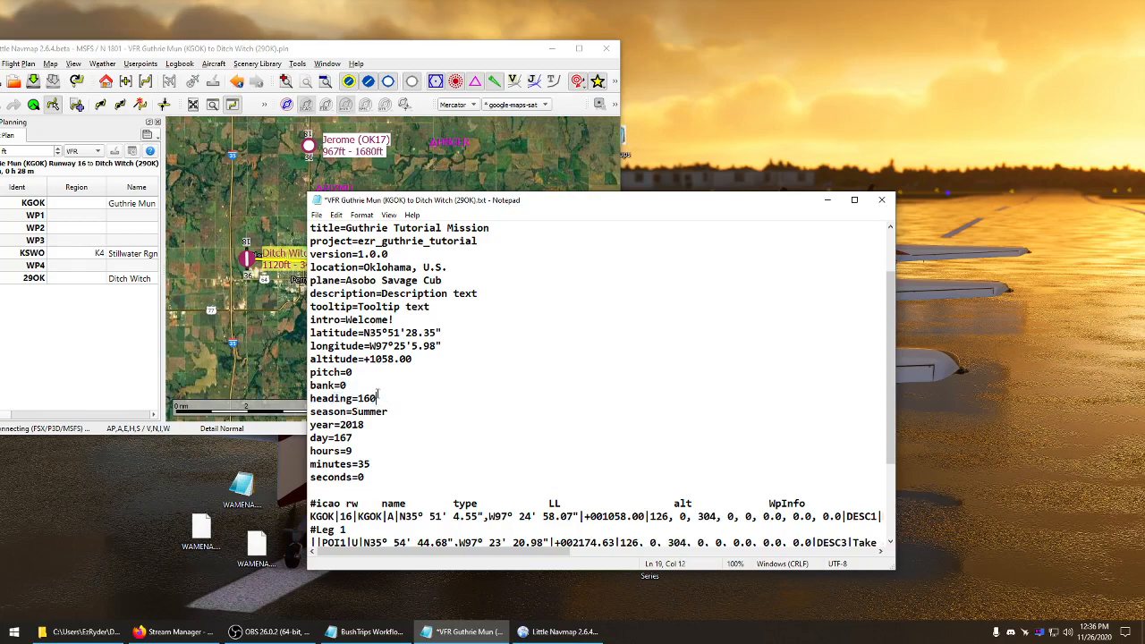
drag(378, 396, 357, 398)
scroll(375, 375, up, 2)
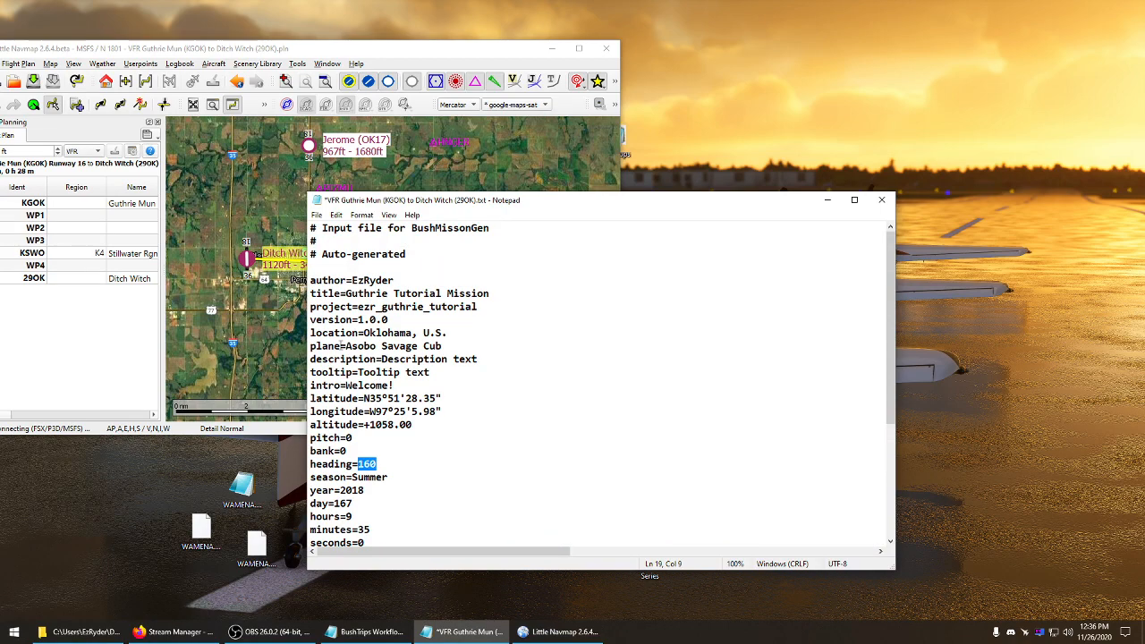
drag(442, 346, 348, 354)
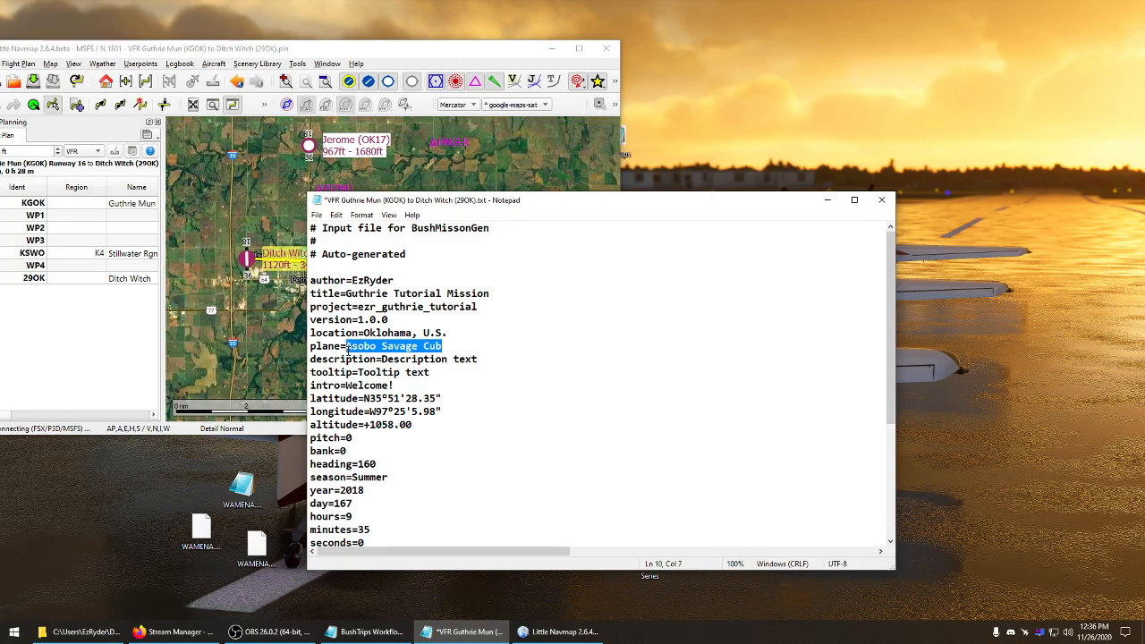
click(394, 346)
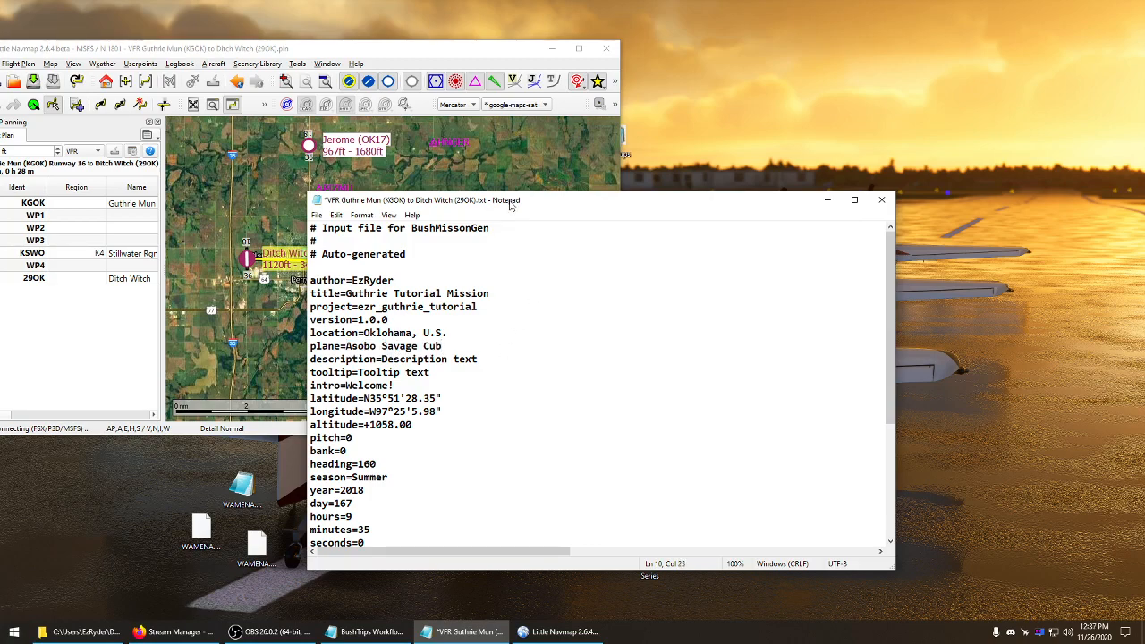
Delete the blank "#" and "# Auto-generated" comment lines, save and close the input file, and close Little Navmap
drag(315, 271, 310, 240)
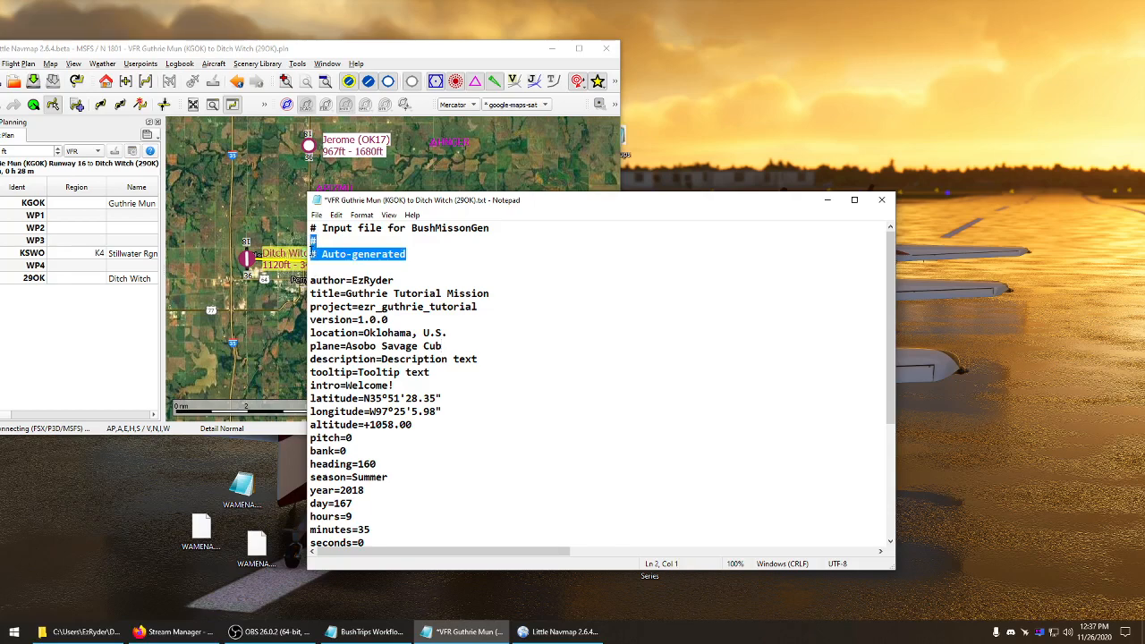
key(Delete)
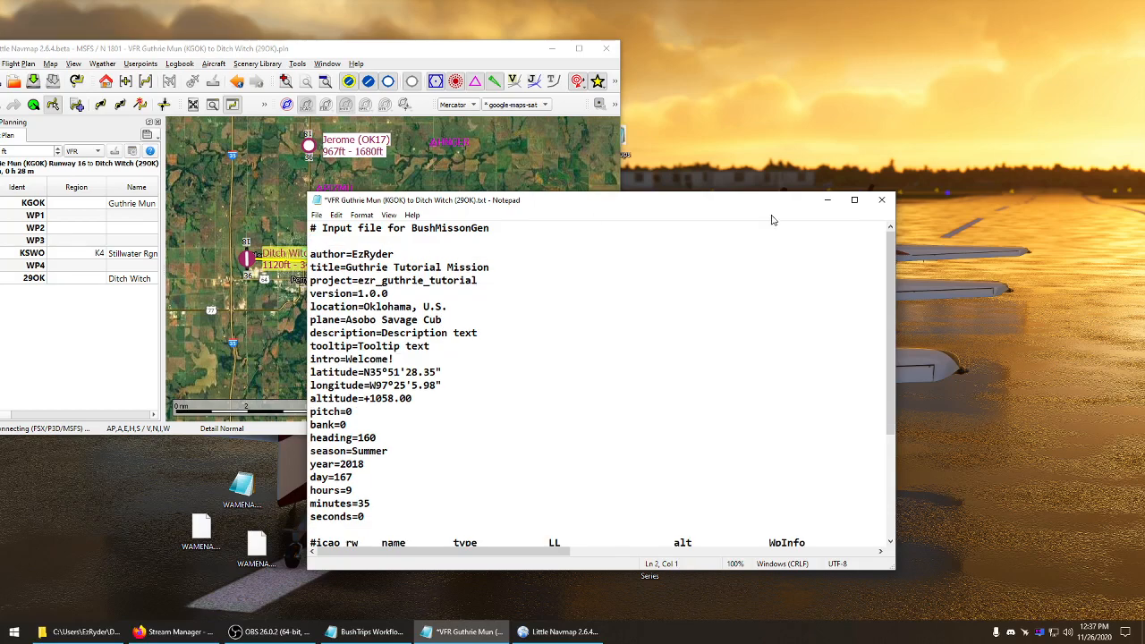
click(881, 200)
click(542, 330)
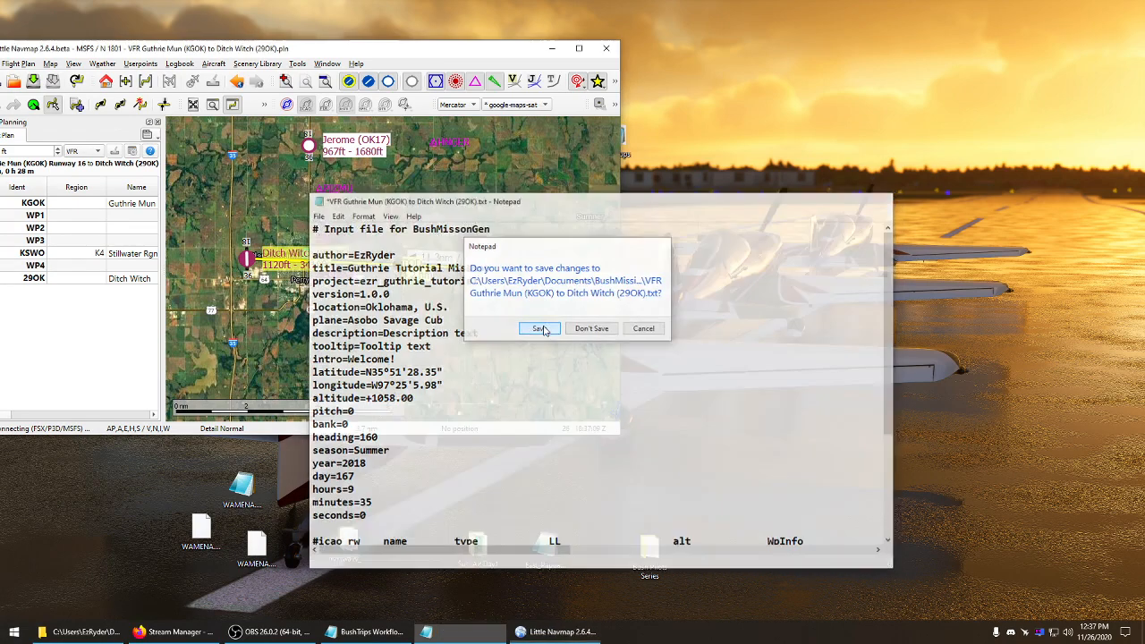
click(606, 50)
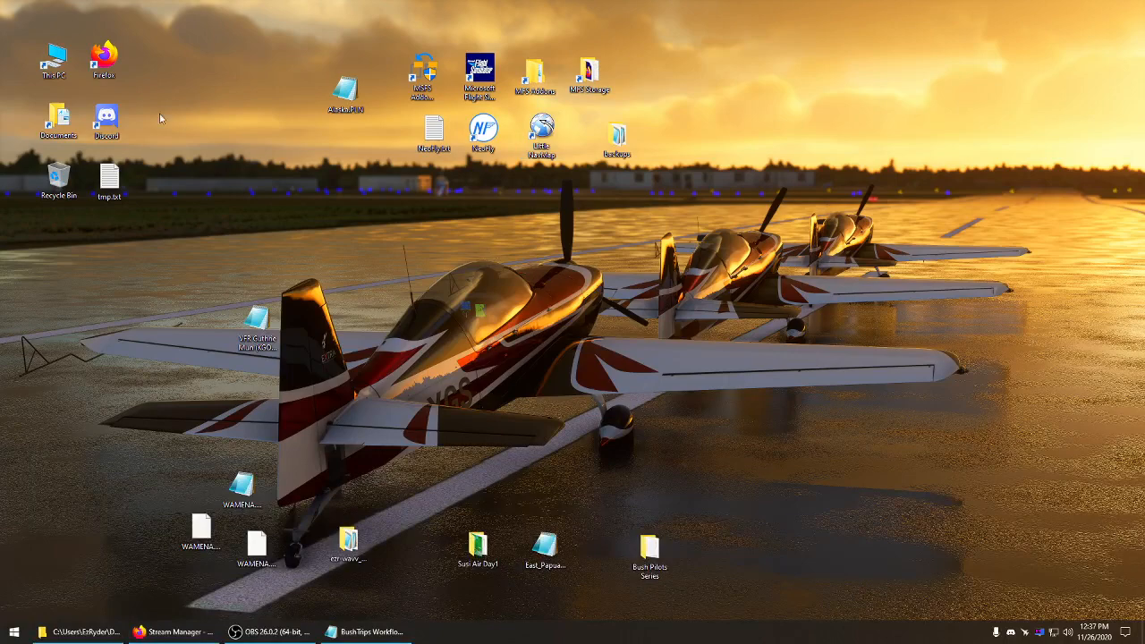
Launch BushMissionGen.jar from the Documents\BushMissionGen folder and load "VFR Guthrie Mun (KGOK) to Ditch Witch (29OK).txt" as the input file
double_click(61, 120)
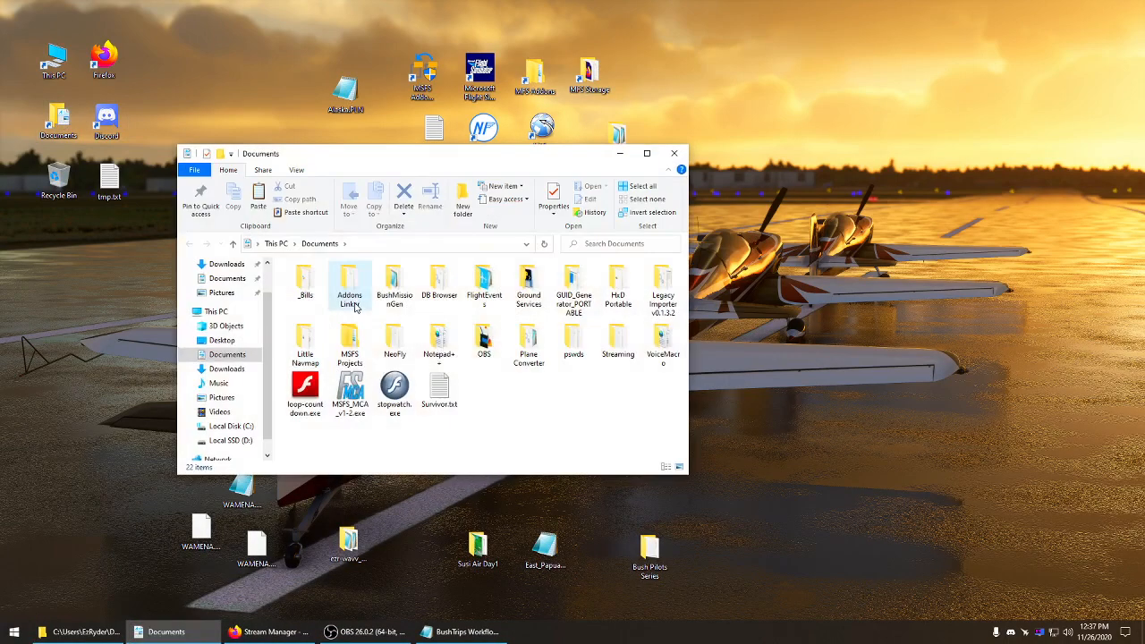
double_click(390, 284)
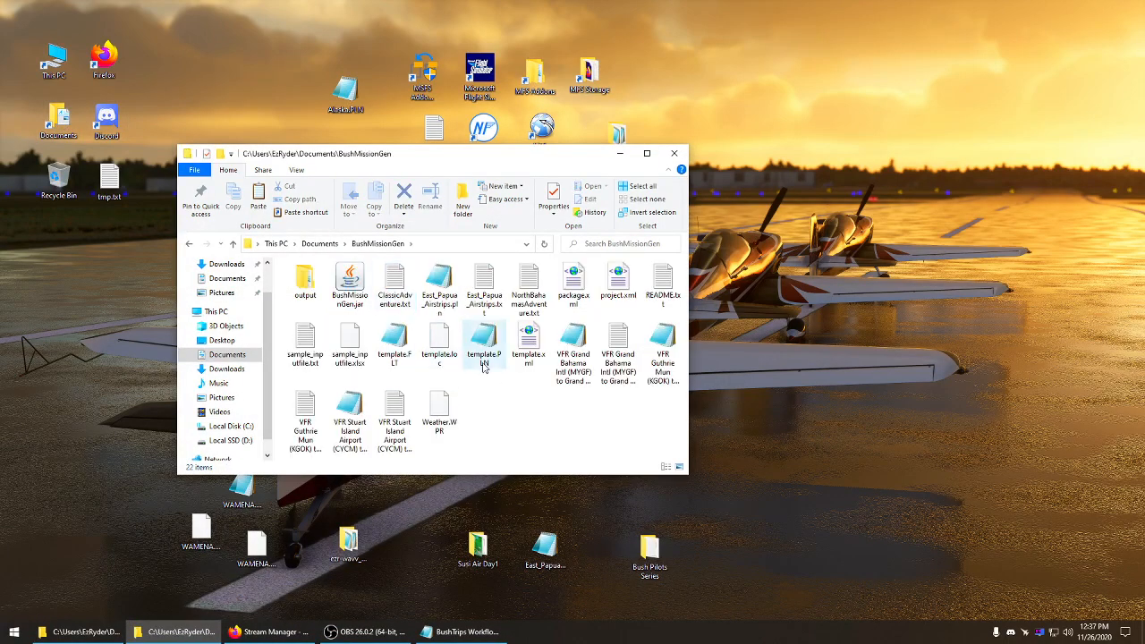
double_click(350, 283)
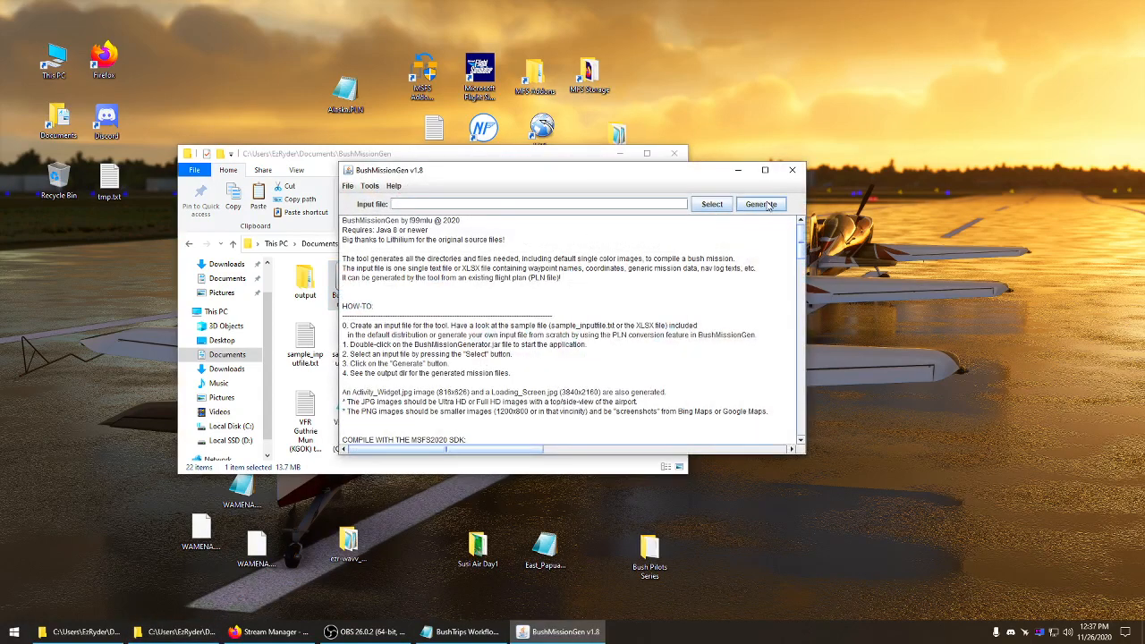
click(714, 205)
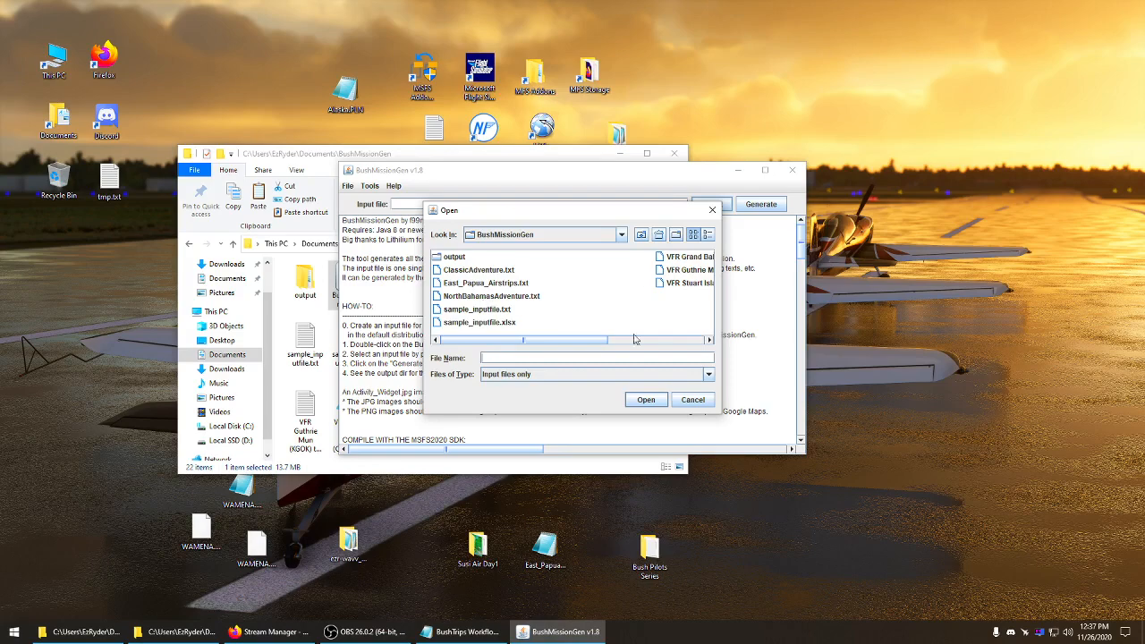
scroll(588, 343, right, 3)
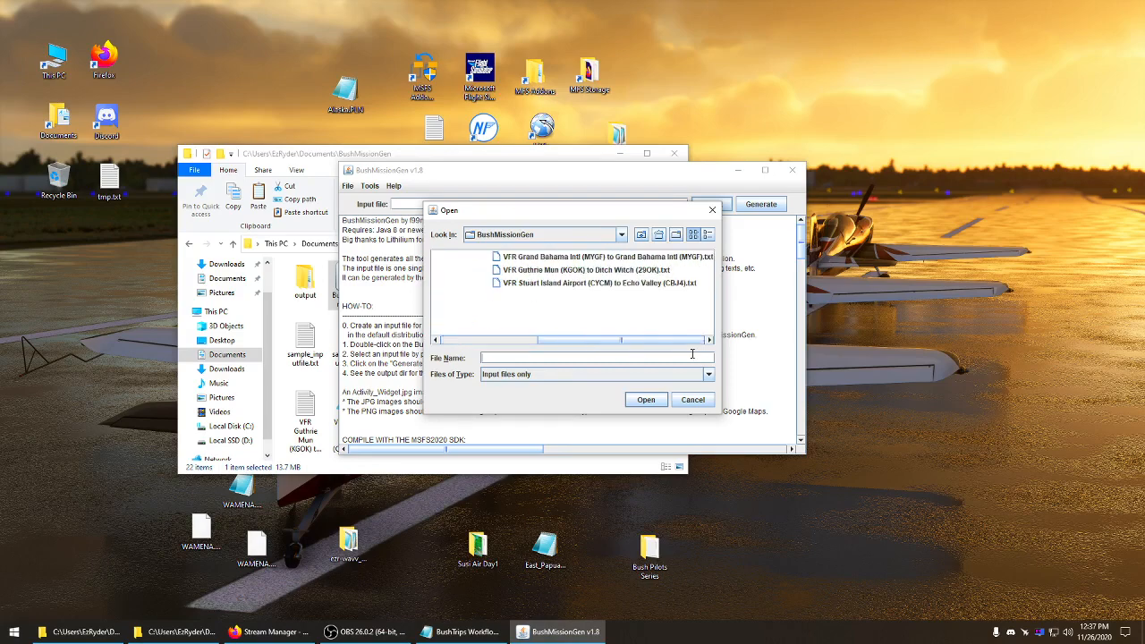
click(580, 271)
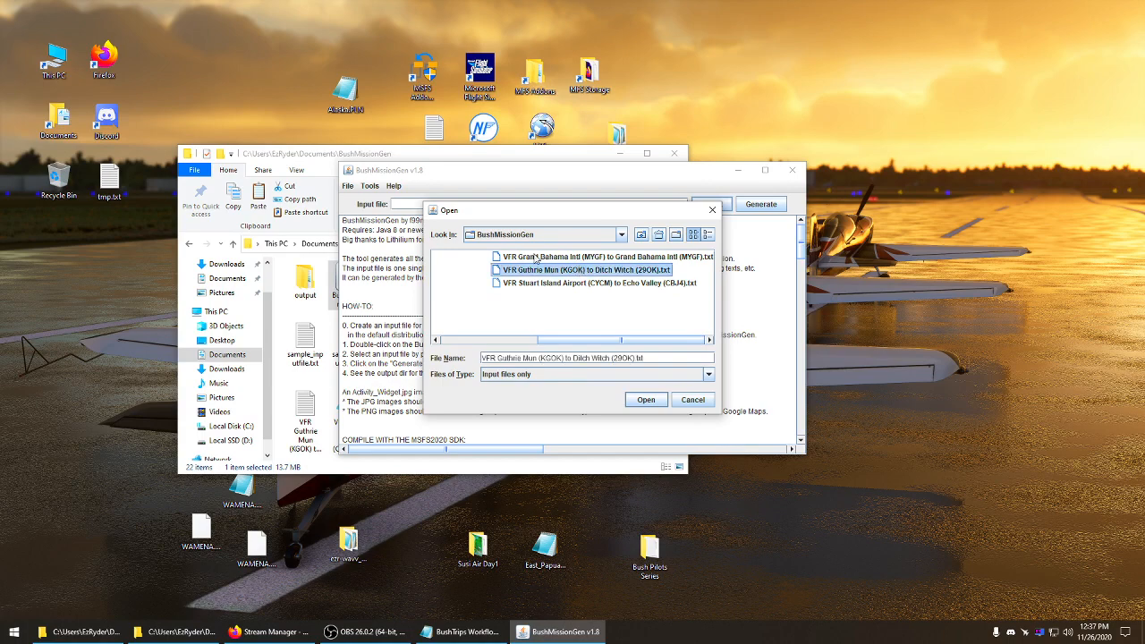
click(646, 400)
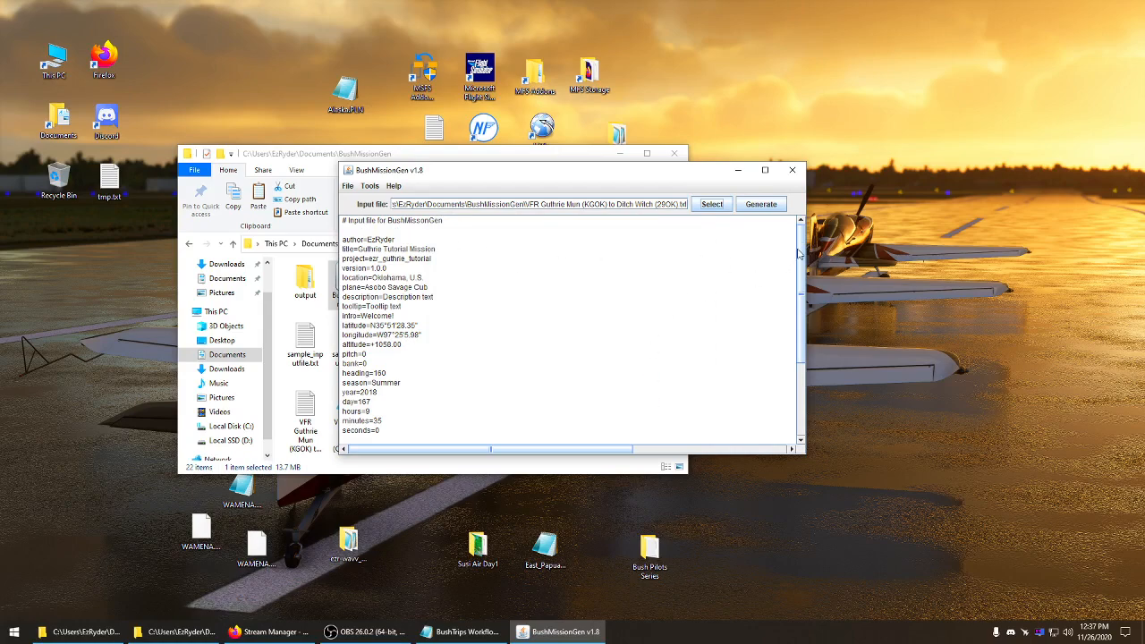
Generate the mission with all strings put in the LOC file, close BushMissionGen, and open its output folder
mouse_move(798, 250)
mouse_down()
mouse_move(798, 268)
mouse_move(797, 252)
mouse_up()
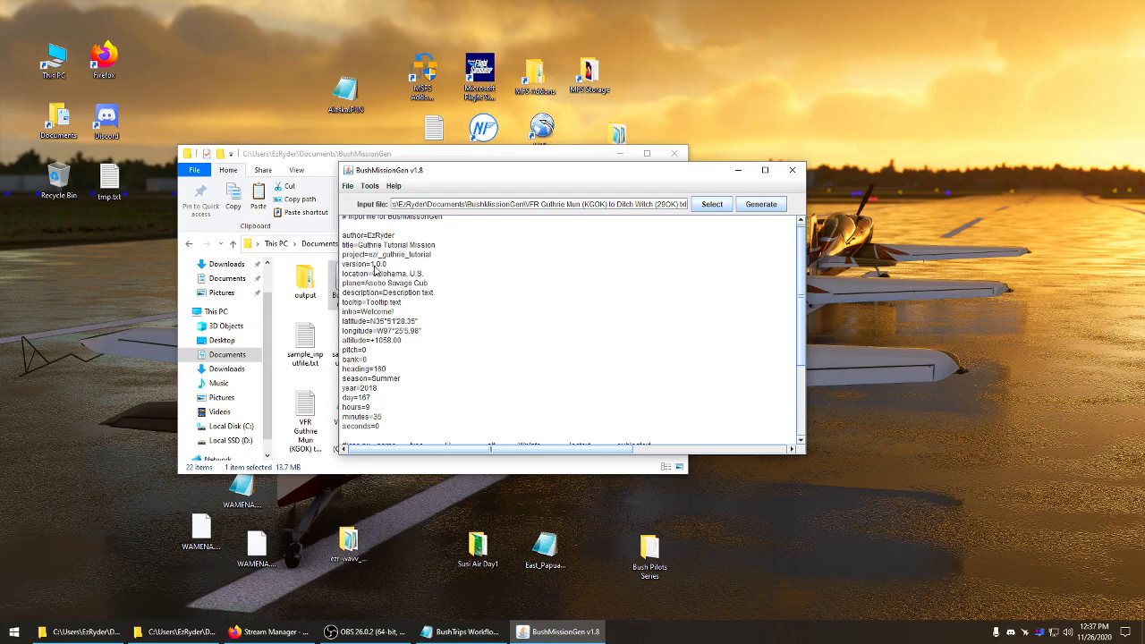
click(758, 207)
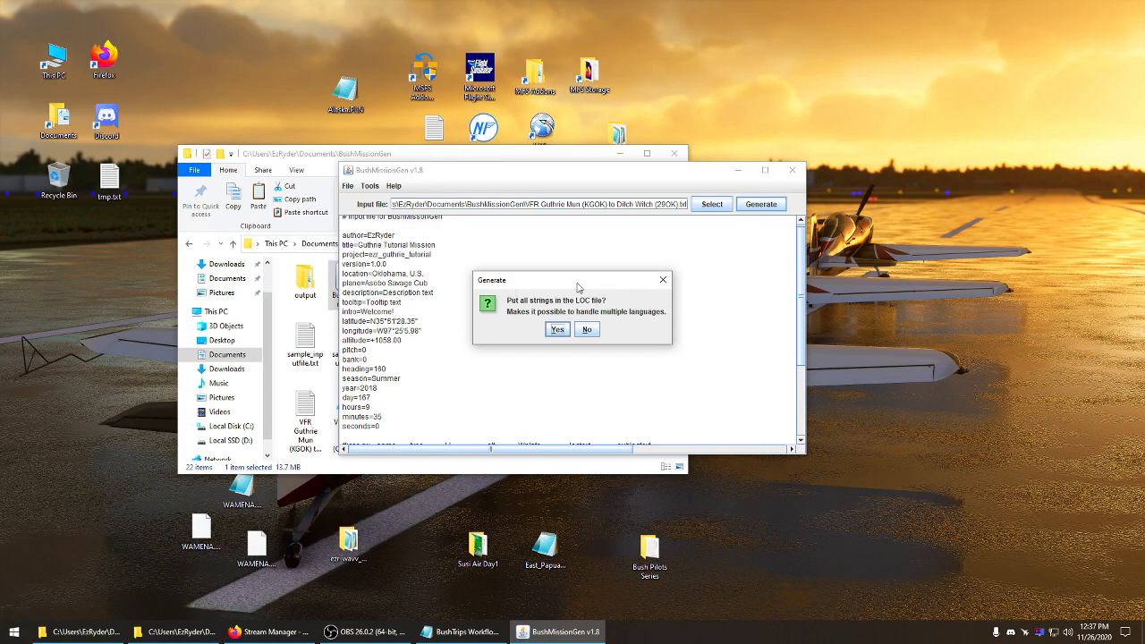
click(556, 330)
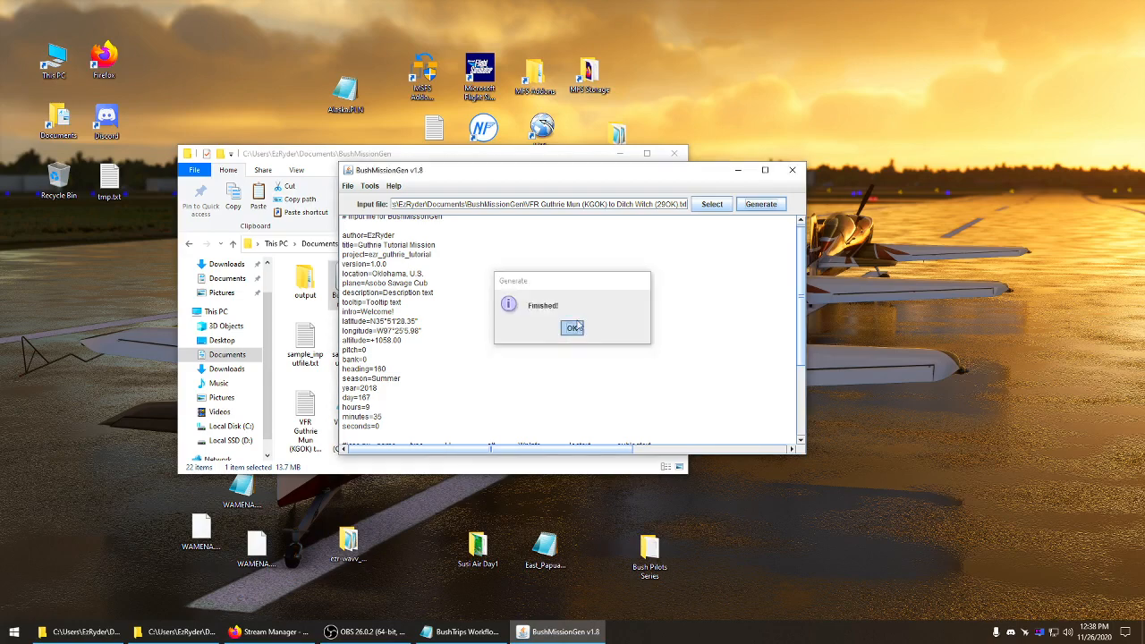
click(573, 328)
click(792, 170)
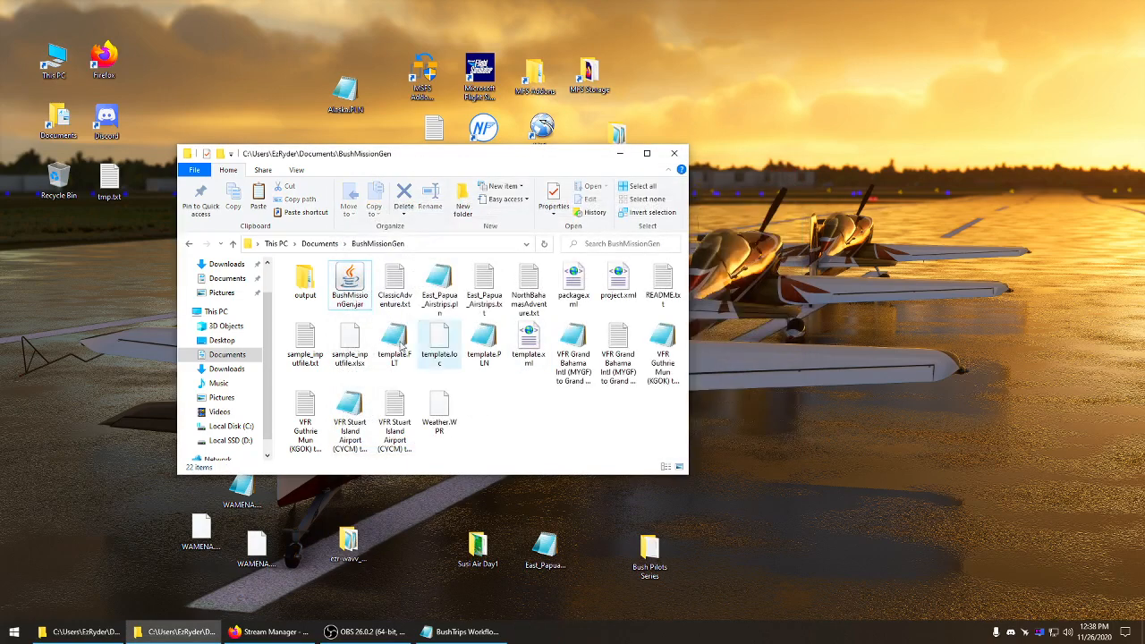
double_click(305, 279)
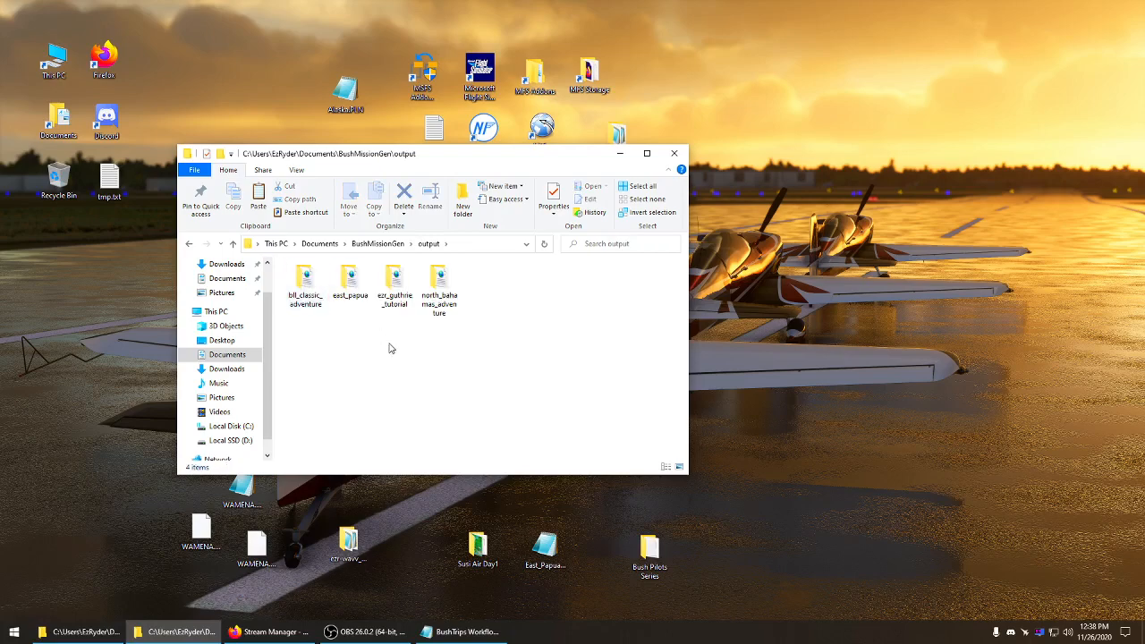
Open the generated ezr_guthrie_tutorial project folder and go into its source\images folder
double_click(403, 284)
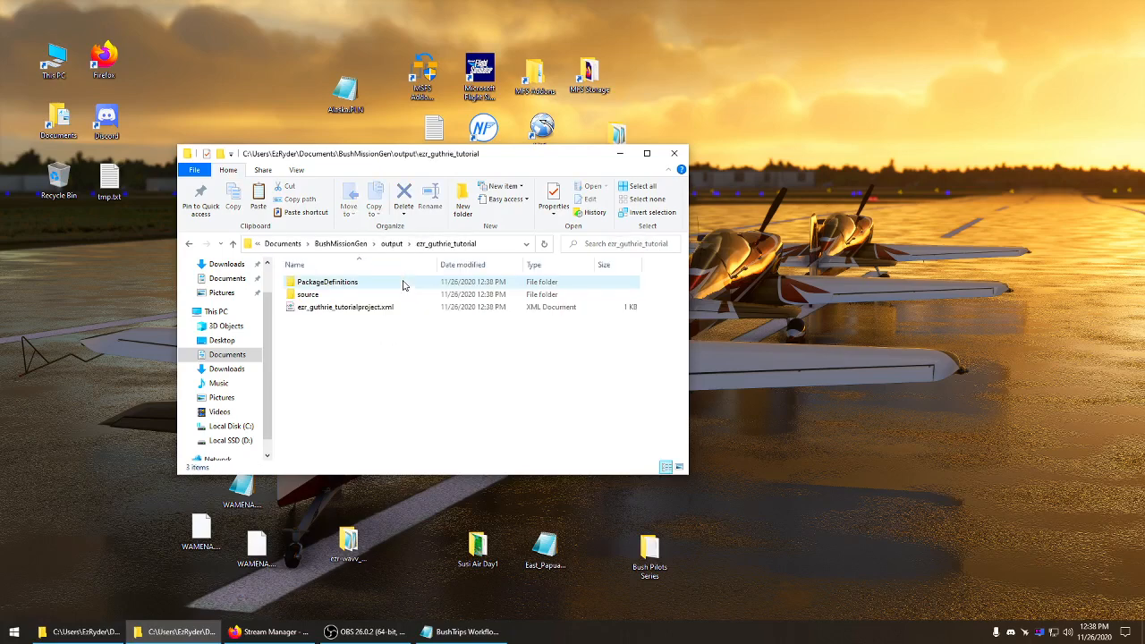
click(232, 243)
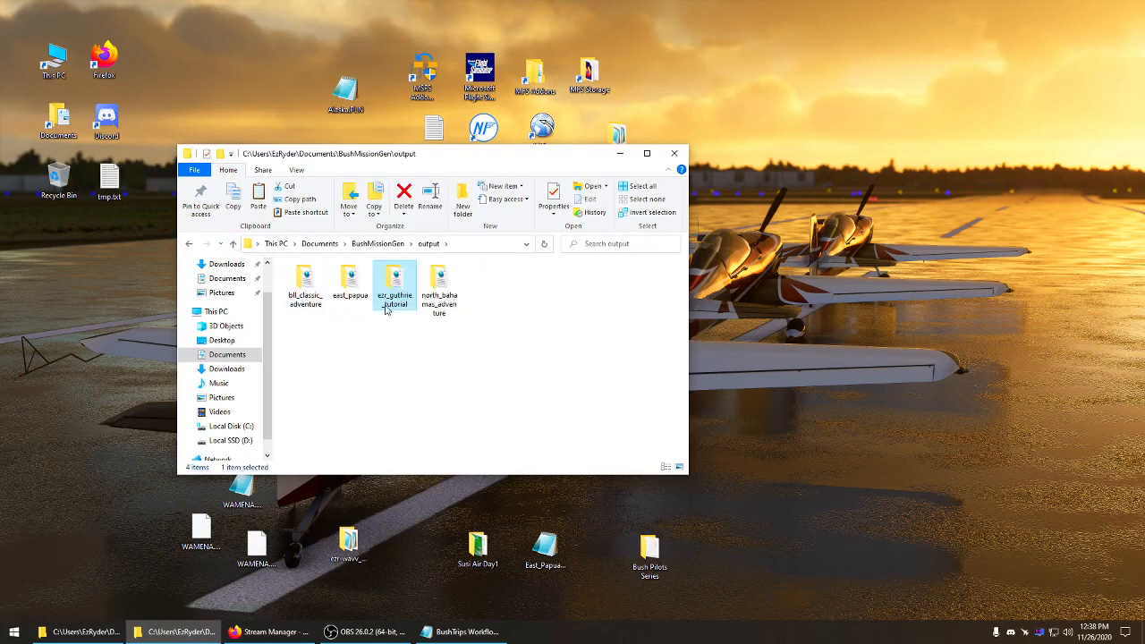
ctrl+click(397, 298)
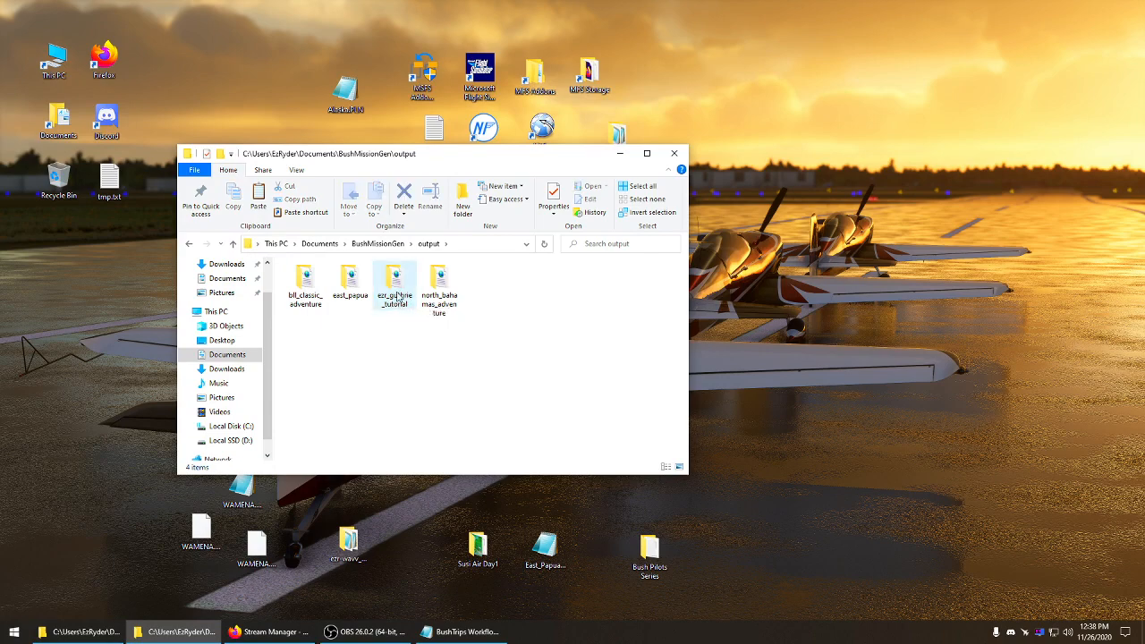
double_click(397, 298)
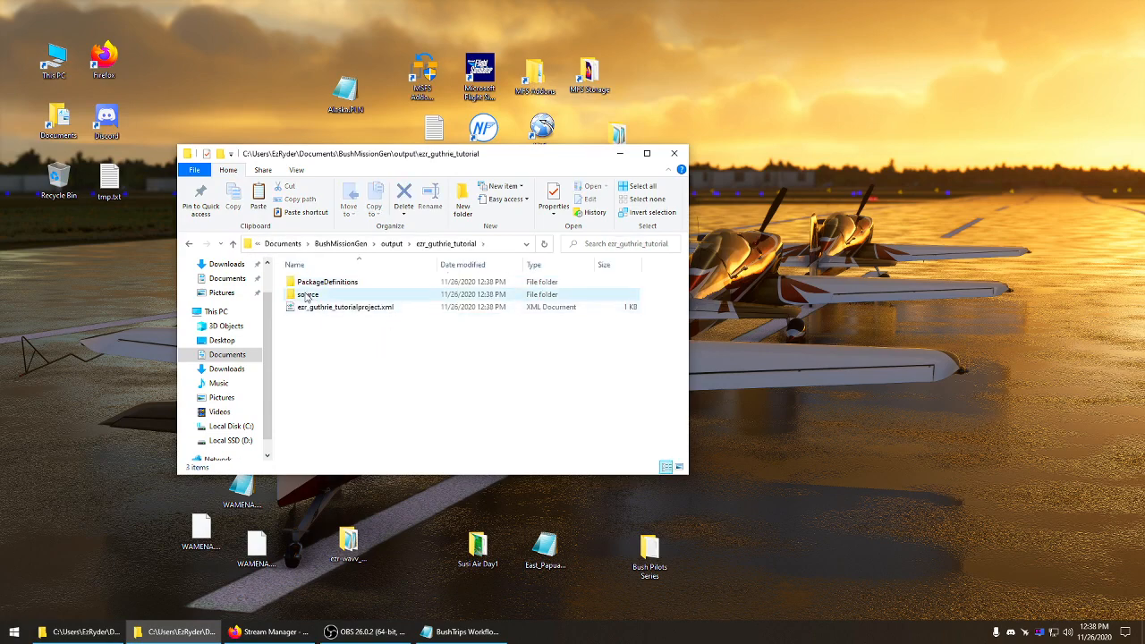
click(339, 310)
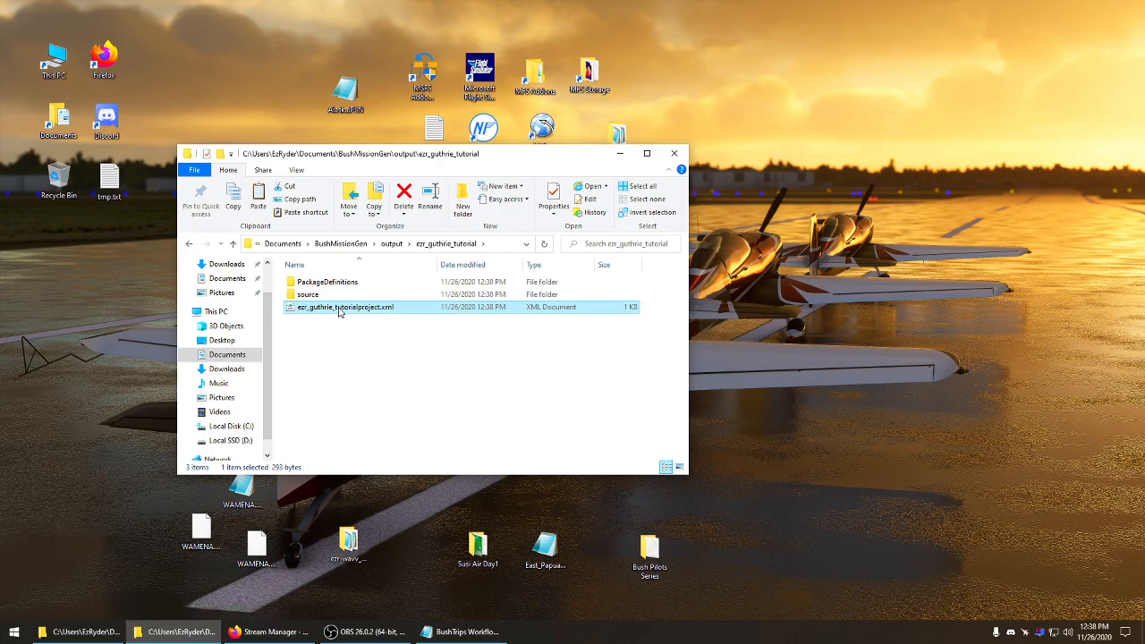
click(326, 343)
double_click(302, 295)
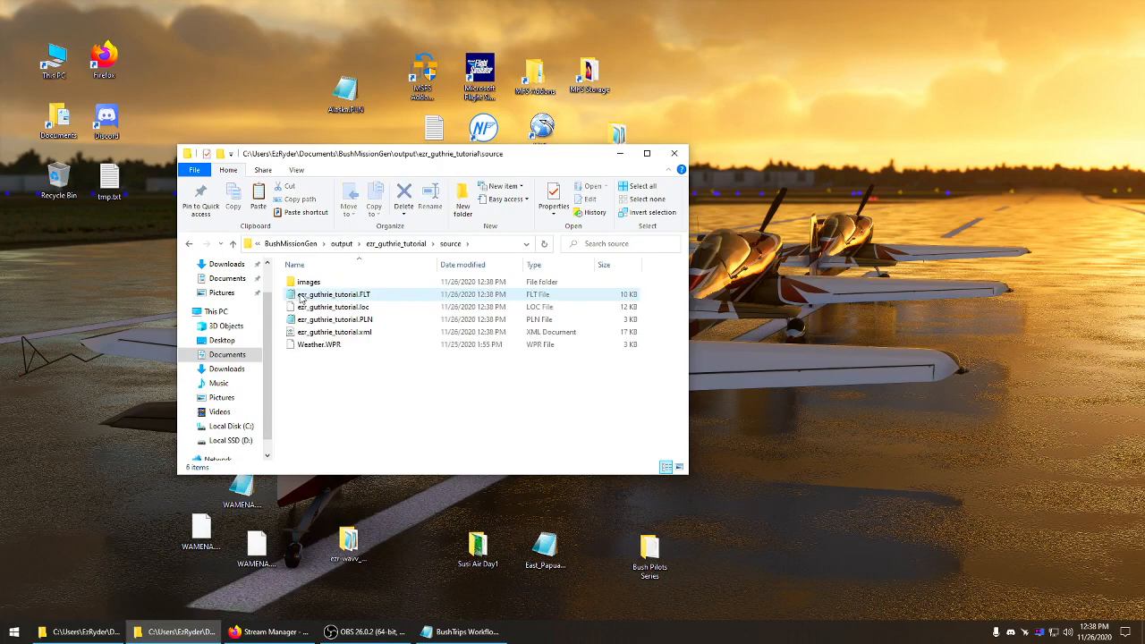
double_click(309, 282)
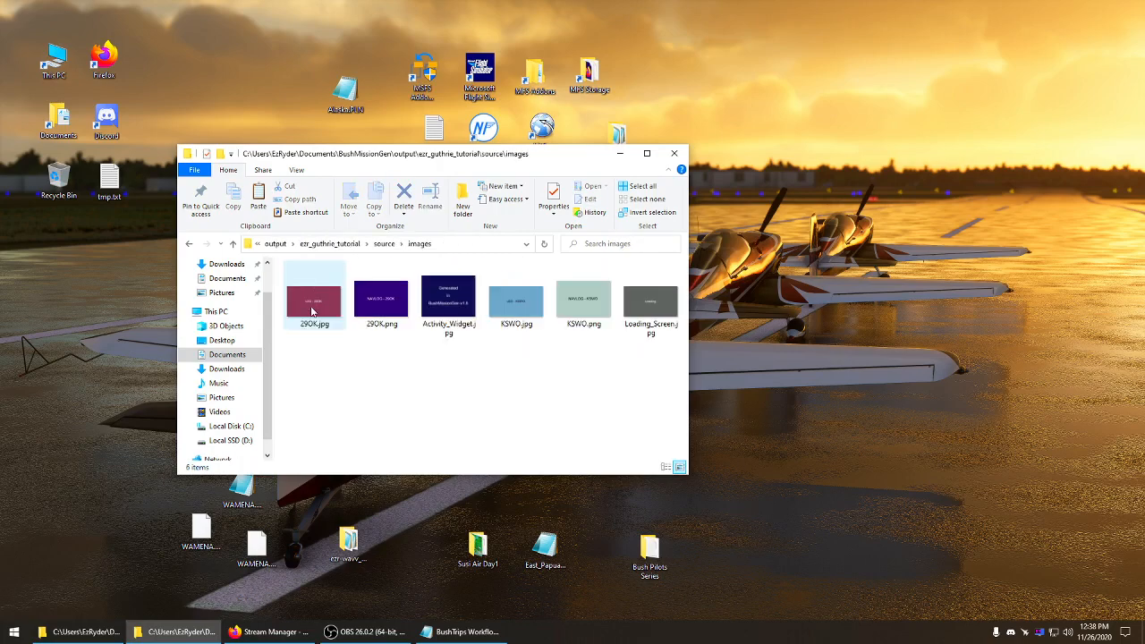
Examine the generated placeholder images for the 29OK and KSWO legs, the activity widget and the loading screen
click(313, 310)
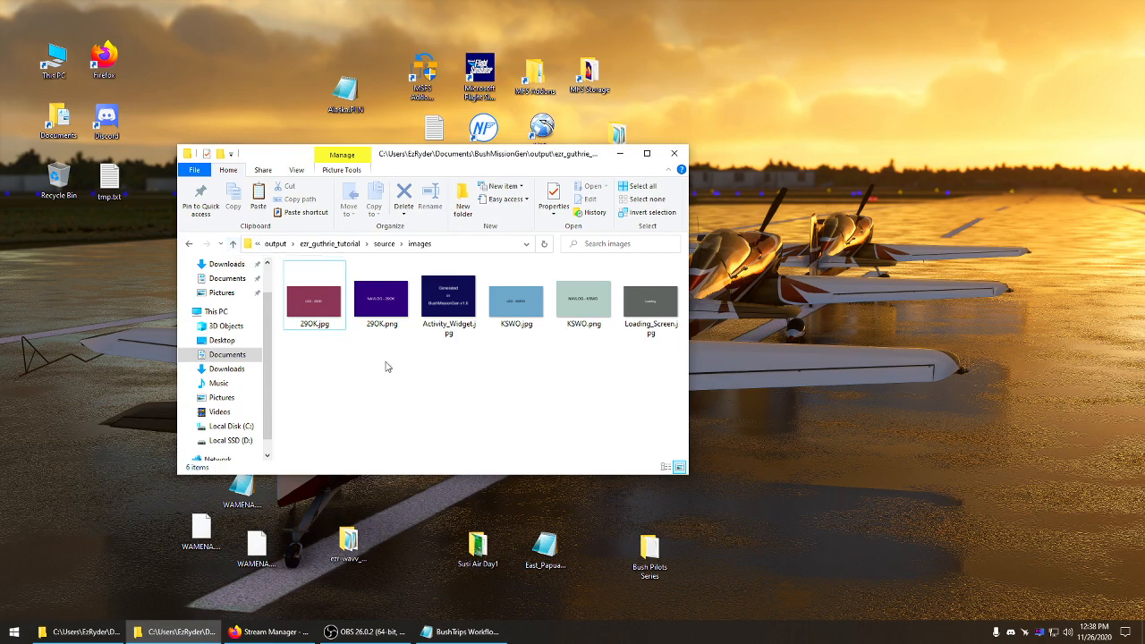
click(516, 302)
click(578, 304)
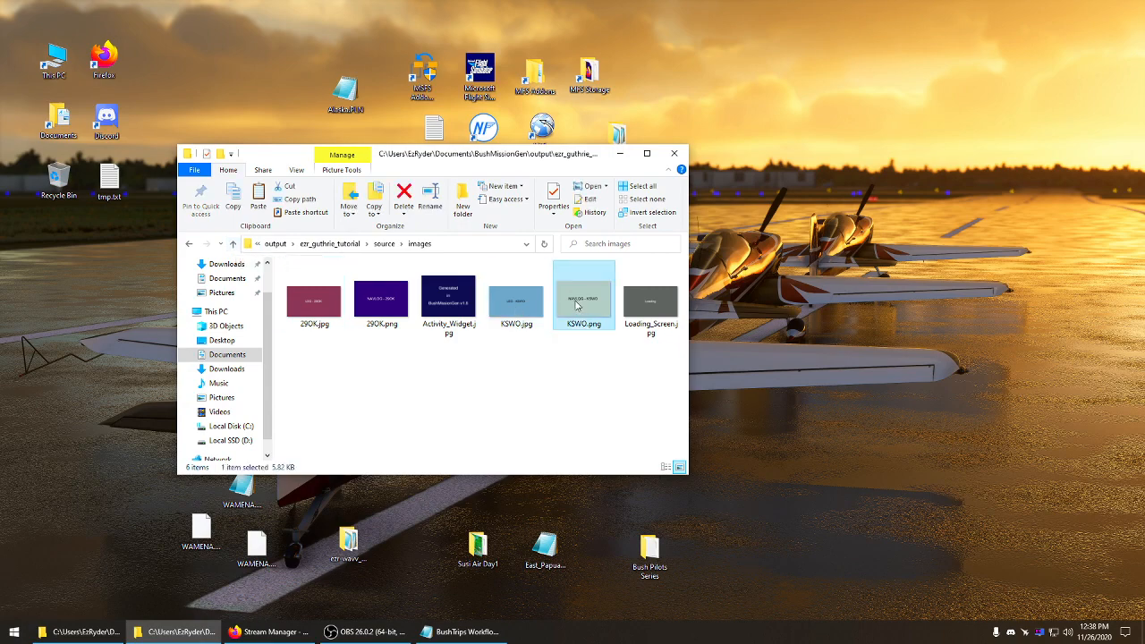
click(484, 353)
click(313, 300)
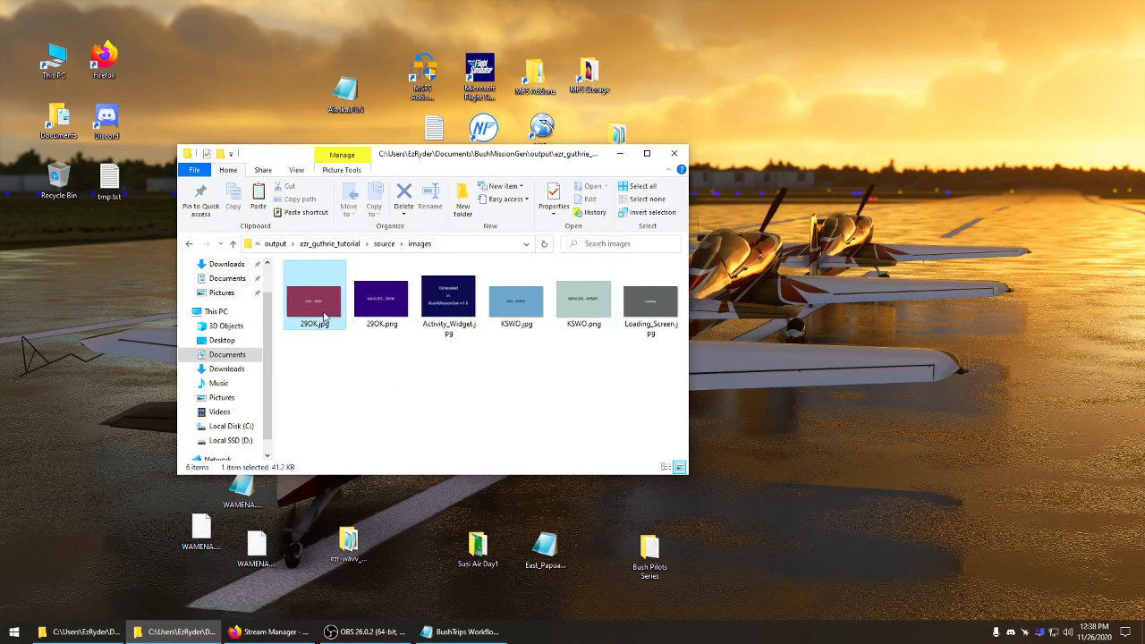
click(331, 389)
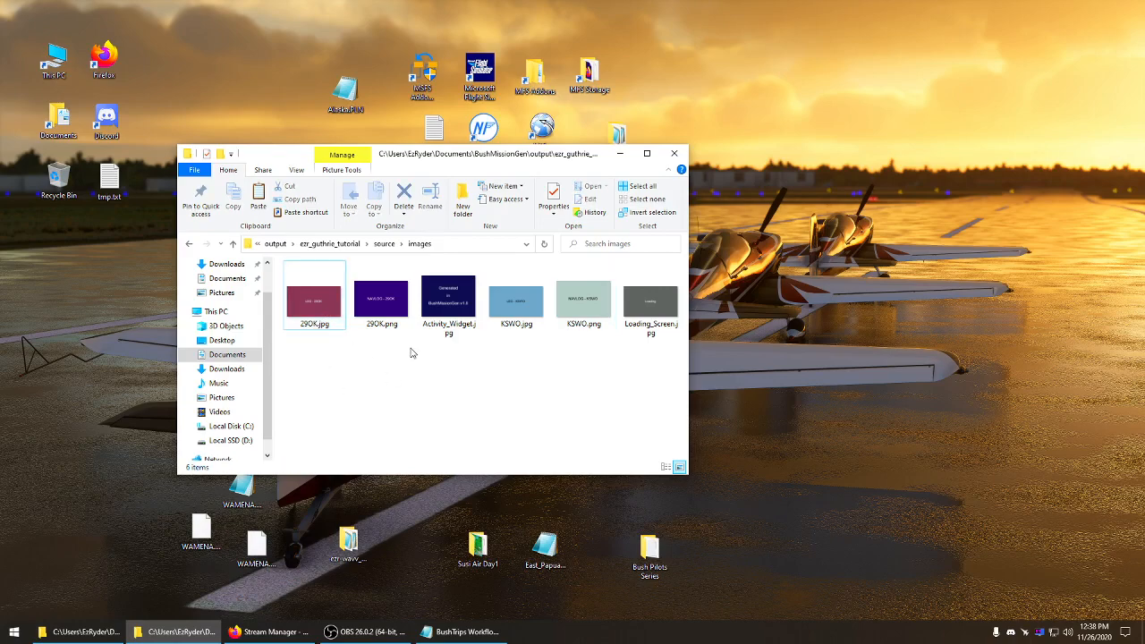
click(448, 299)
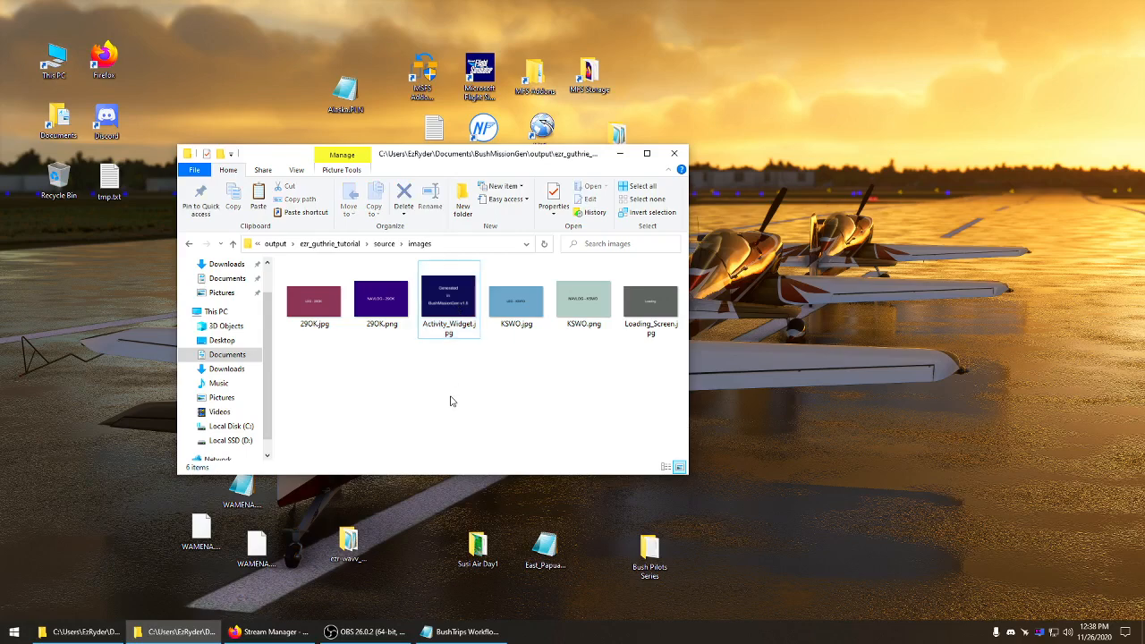
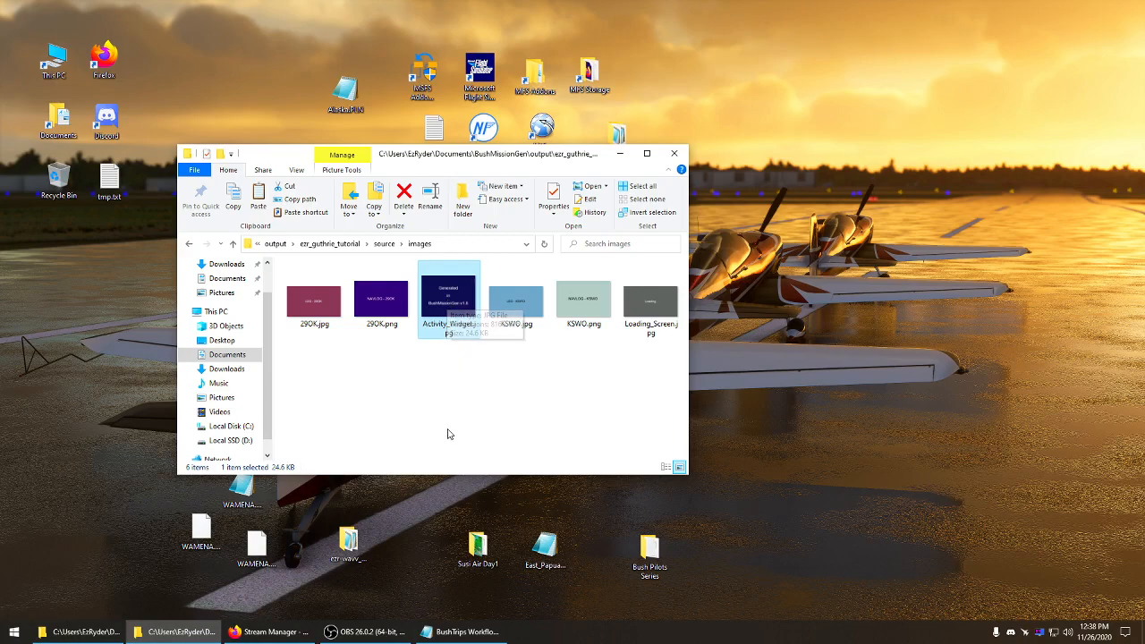
click(544, 408)
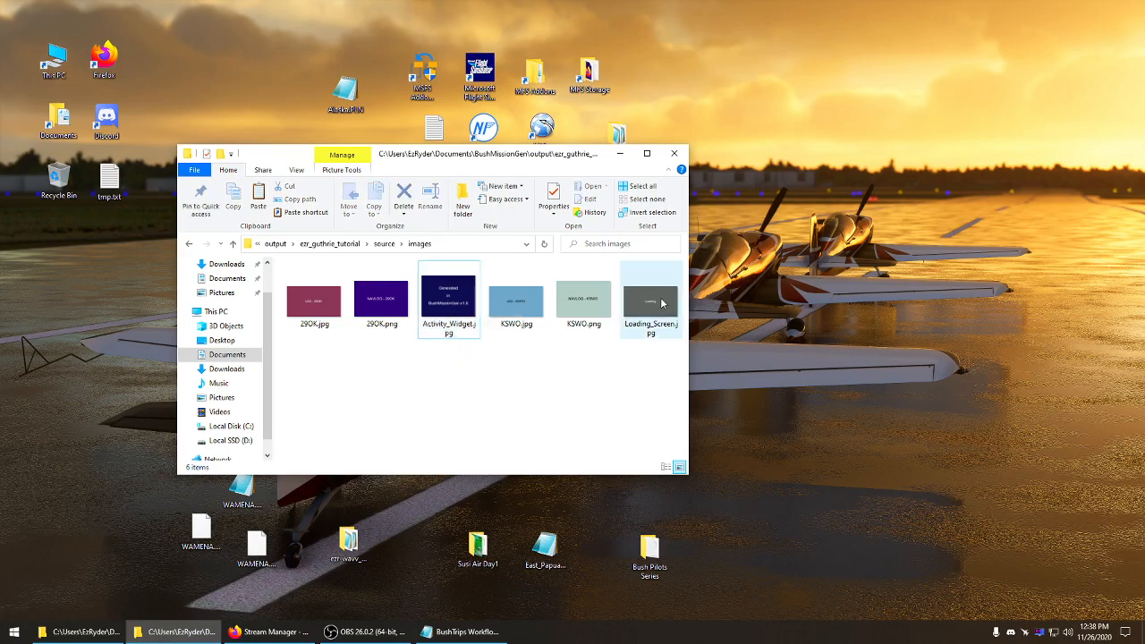
click(662, 302)
click(580, 382)
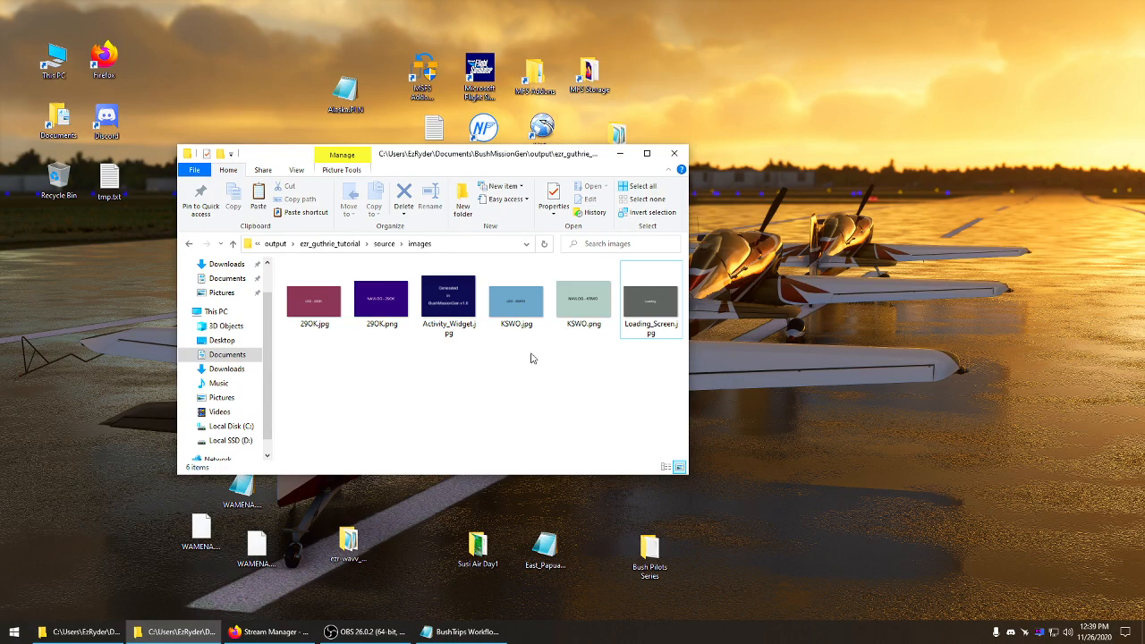
Open the images folder of the bll_classic_adventure mission under MFS Addons\Bush Trips in a second window beside the first
click(515, 510)
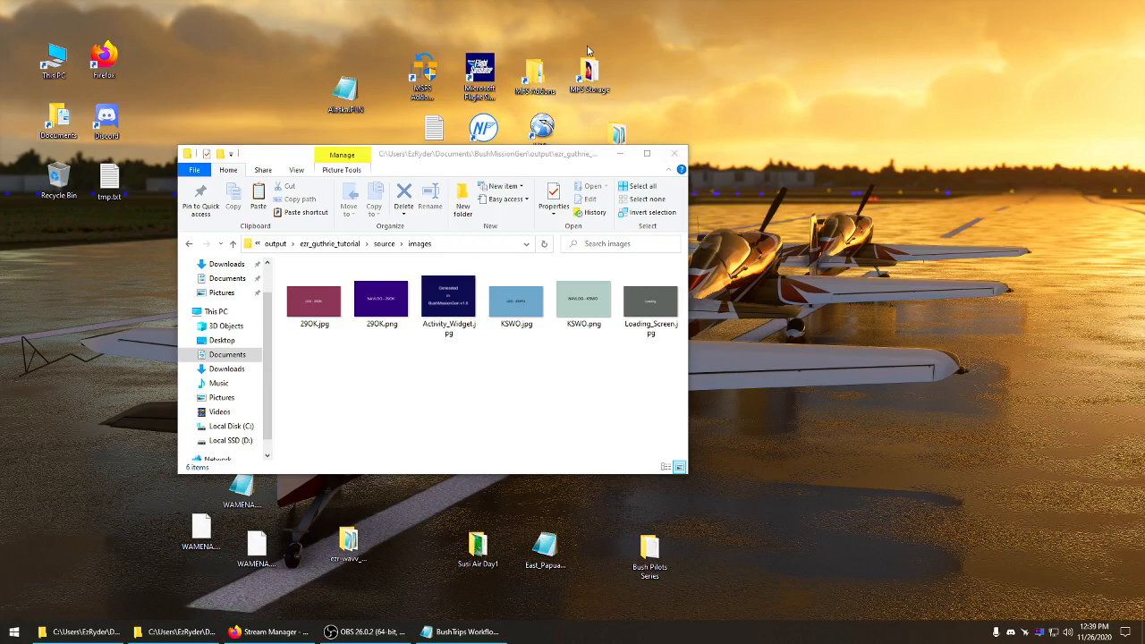
double_click(537, 70)
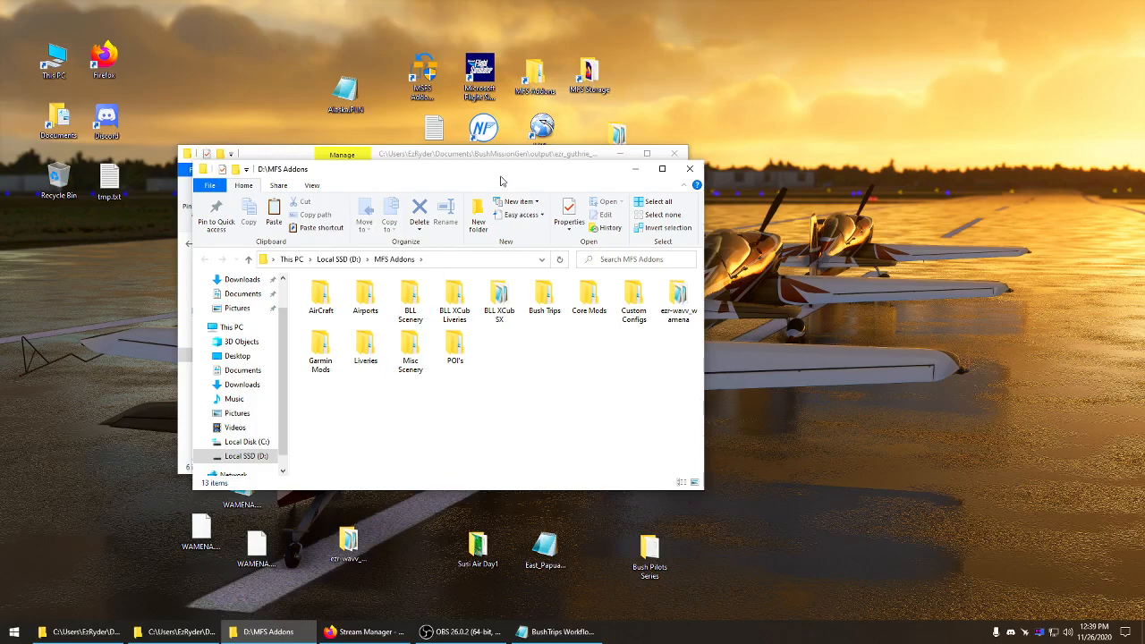
drag(501, 182, 757, 190)
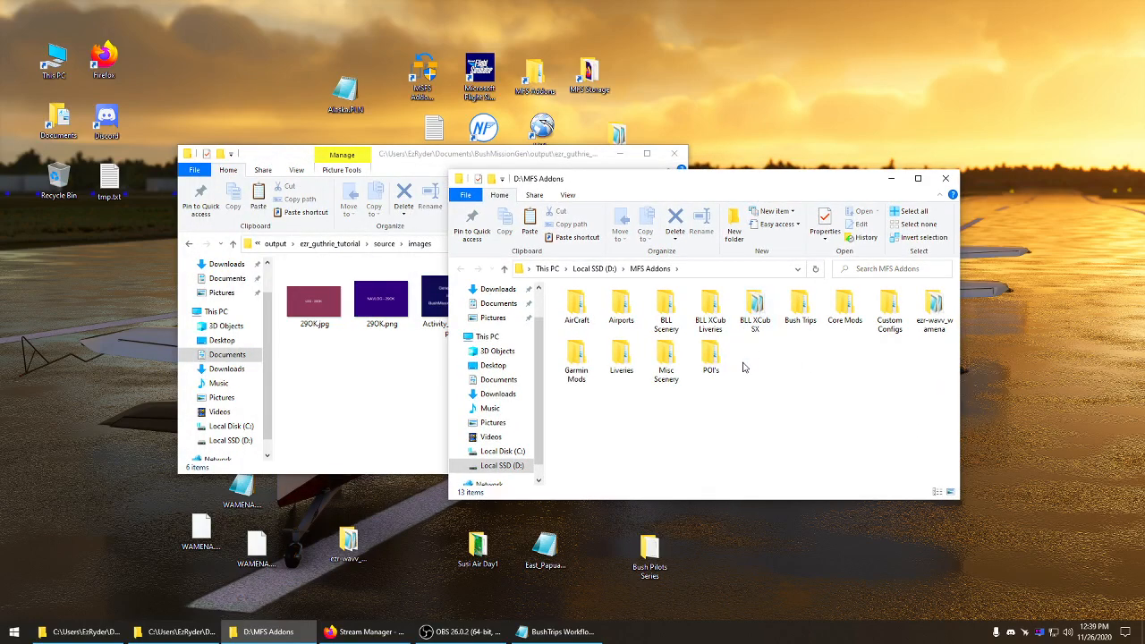
double_click(799, 305)
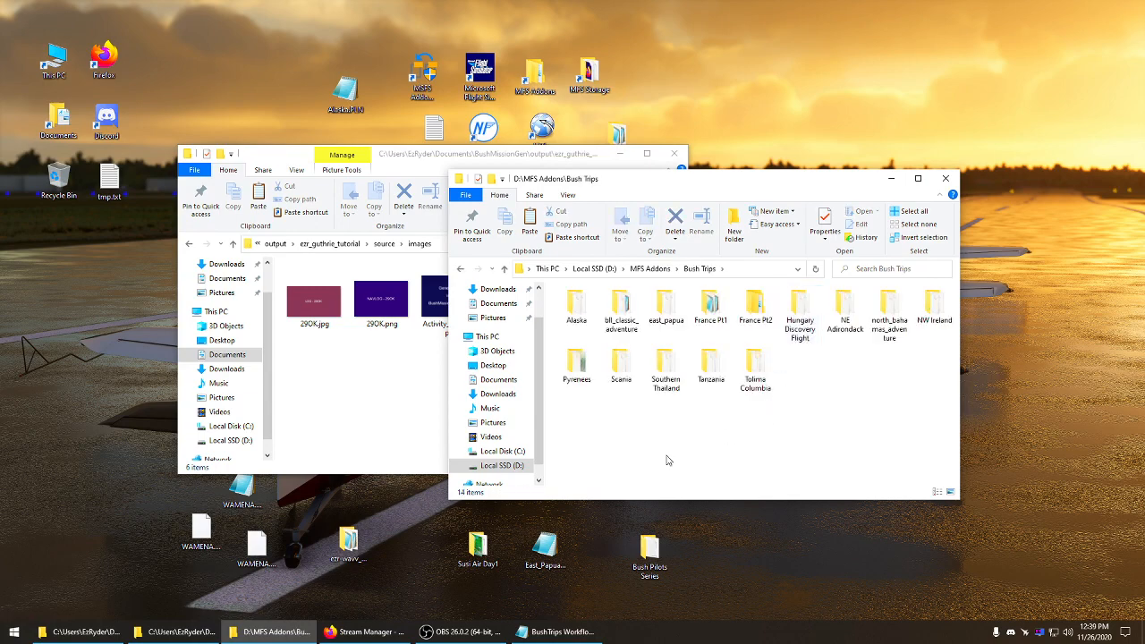
double_click(622, 304)
double_click(576, 304)
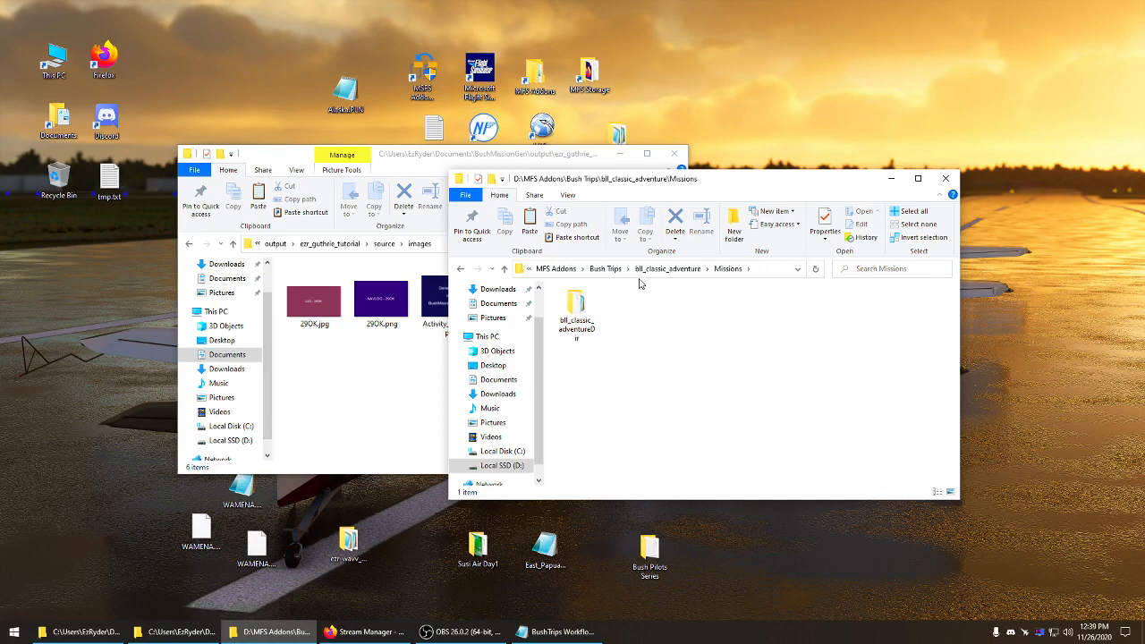
double_click(576, 306)
double_click(576, 305)
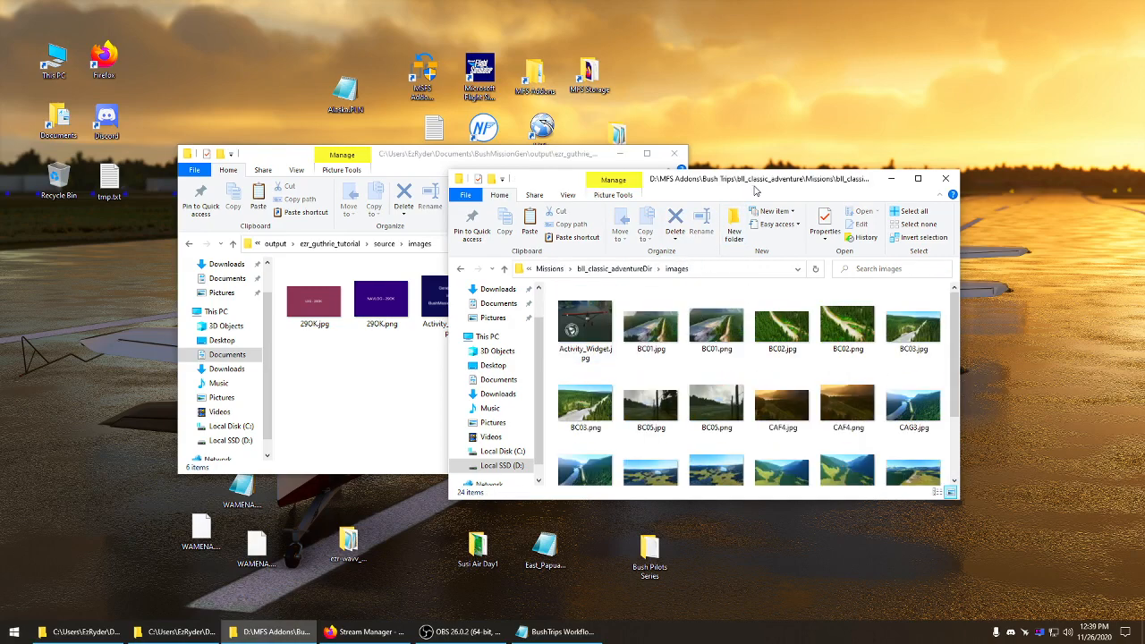
drag(765, 184, 828, 179)
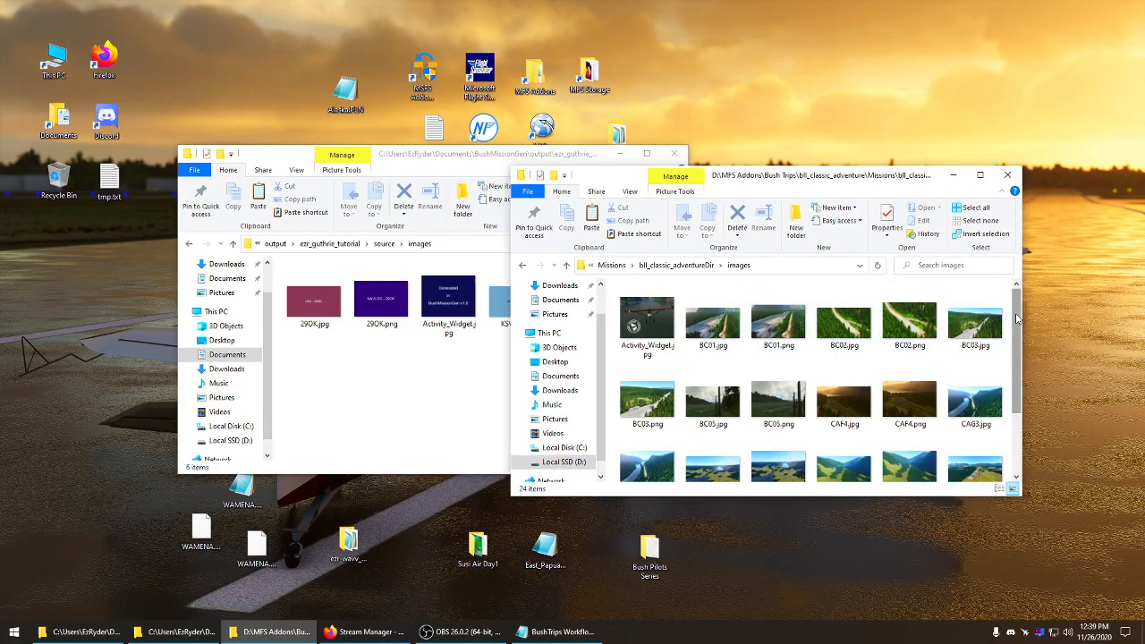
Copy Loading_Screen.jpg from the bll_classic_adventure images into the ezr_guthrie_tutorial images folder, replacing the placeholder file
drag(1017, 319, 1021, 384)
click(990, 418)
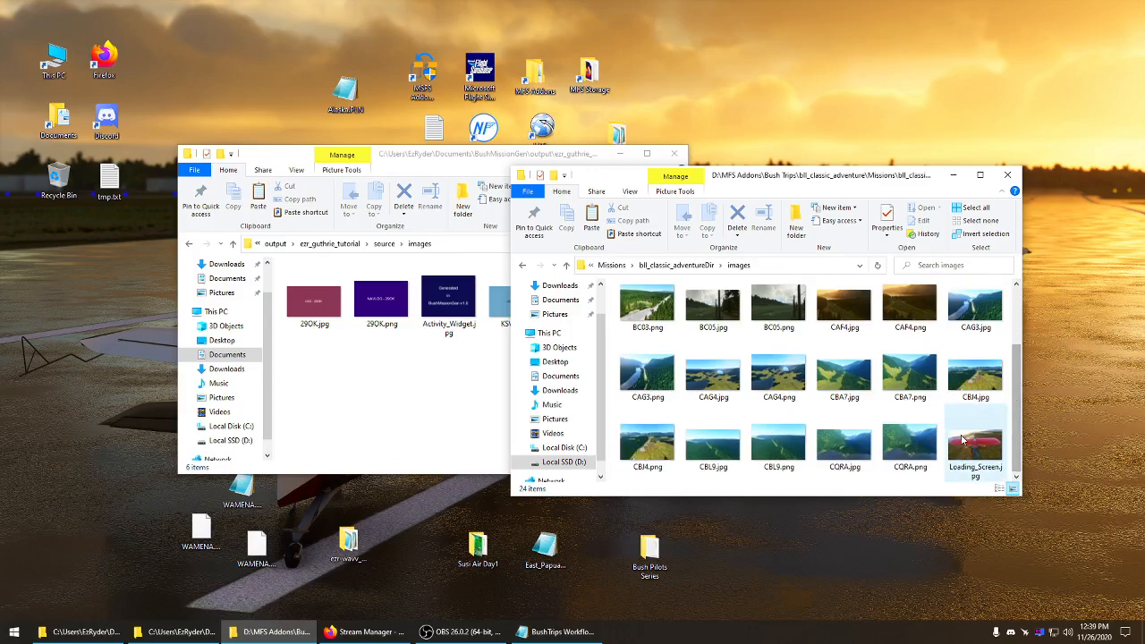
scroll(716, 375, up, 2)
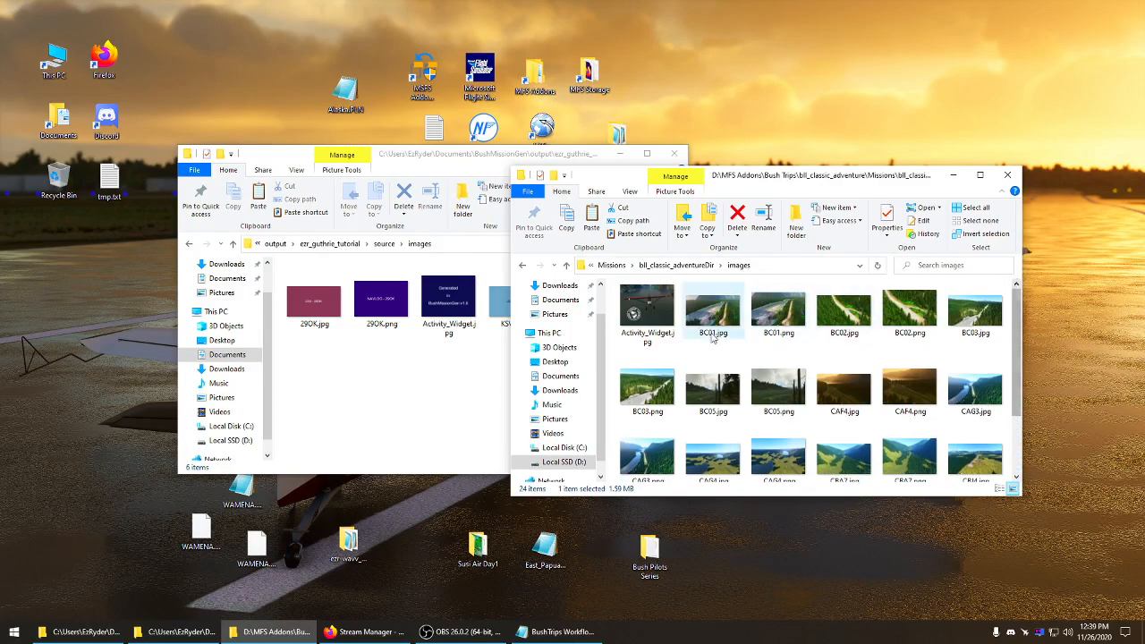
click(658, 311)
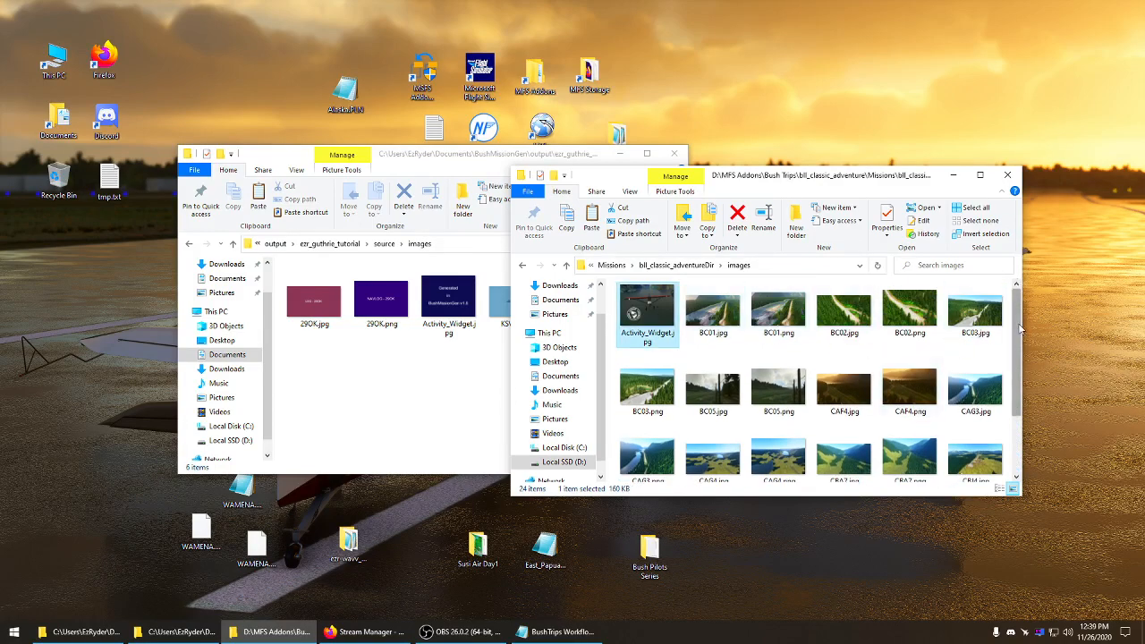
drag(1021, 329, 1022, 403)
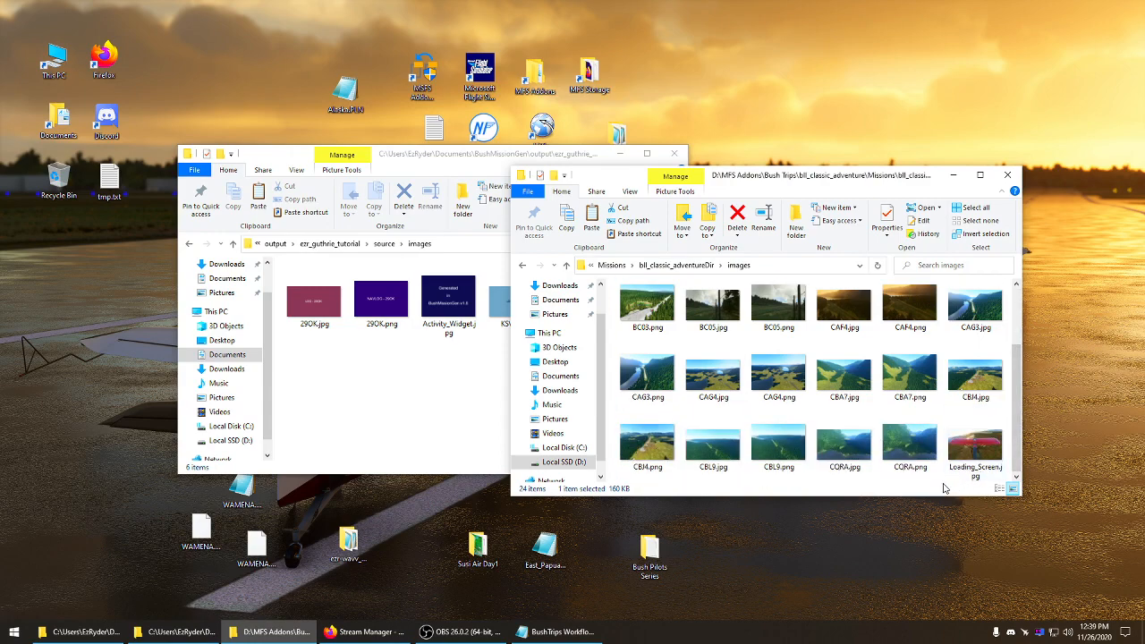
right_click(965, 456)
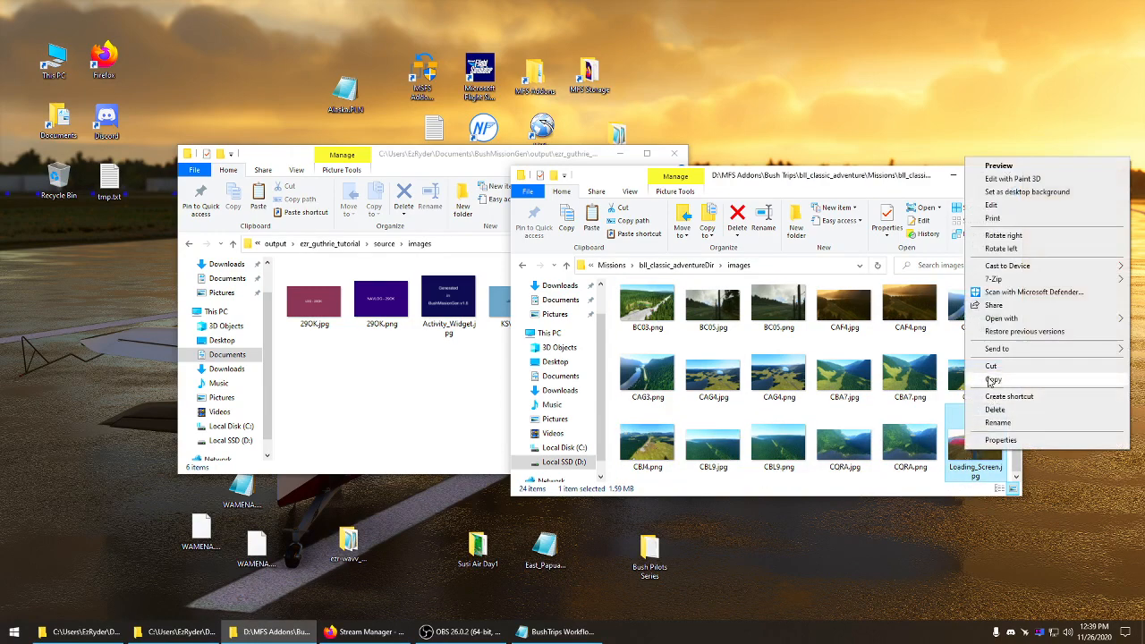
click(984, 379)
click(412, 402)
right_click(413, 379)
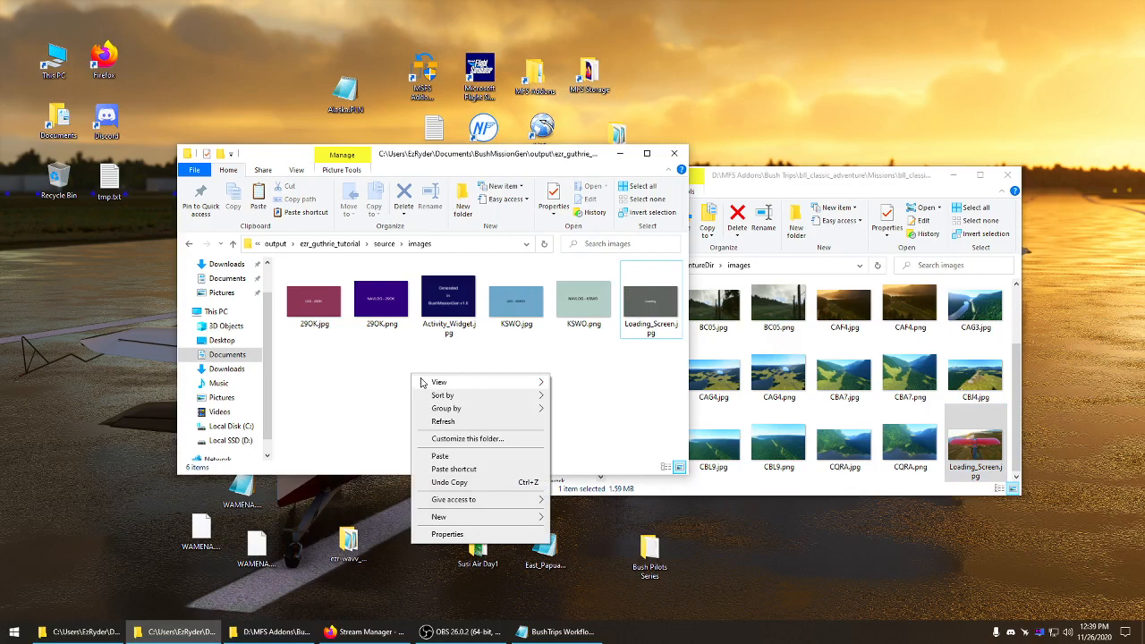
click(441, 456)
click(284, 233)
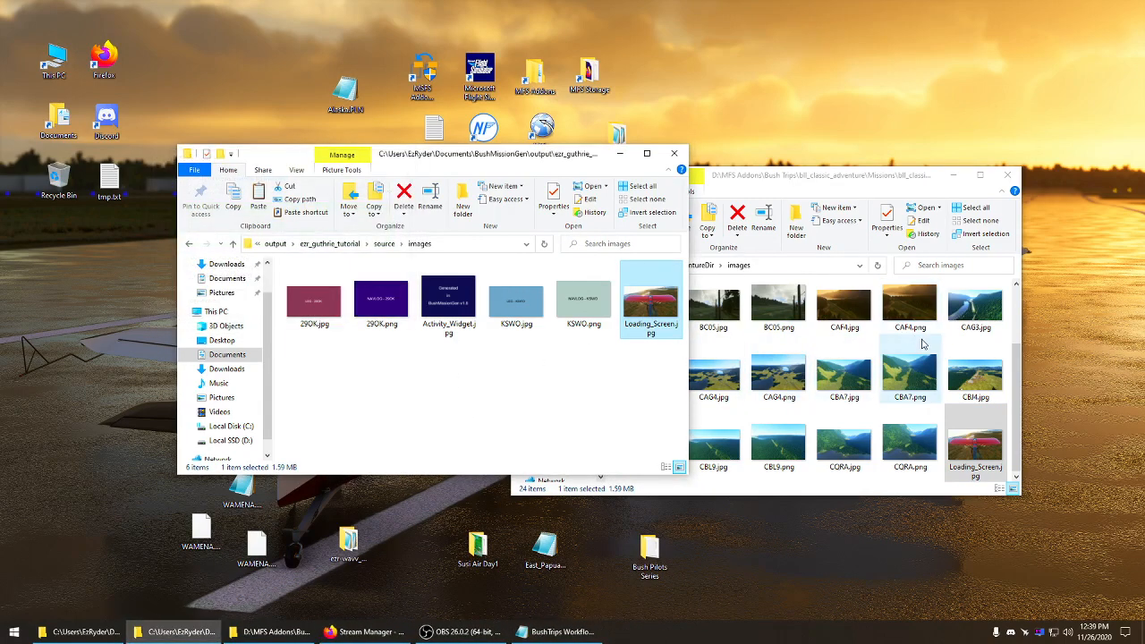
Go back up to the Bush Trips folder and open the images folder of the east_papua mission
click(859, 342)
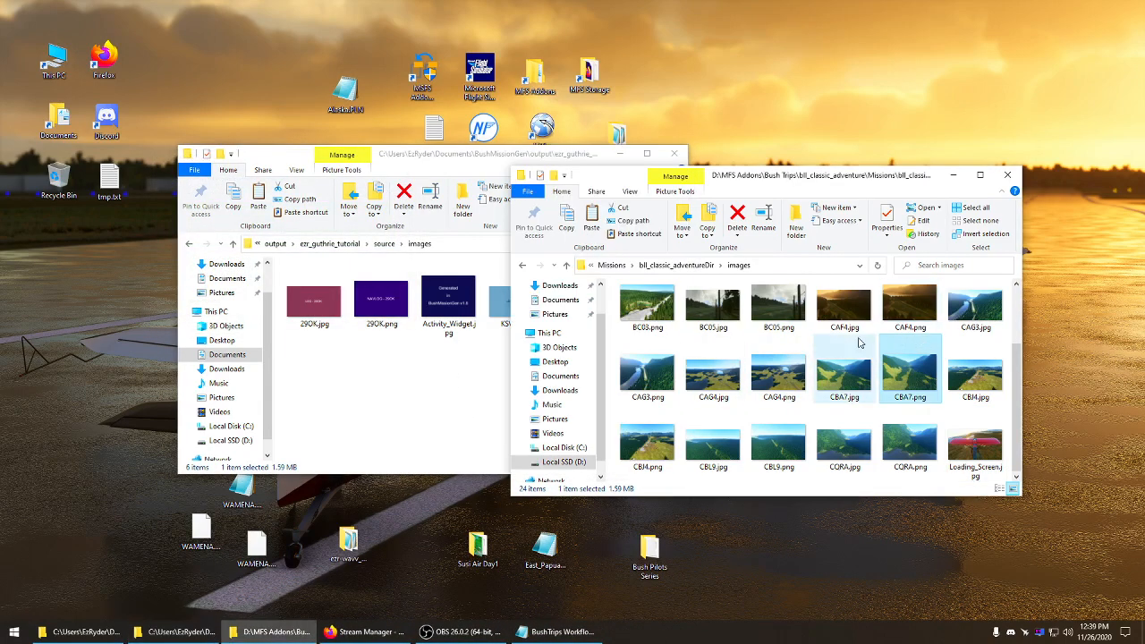
click(567, 265)
click(567, 264)
click(567, 265)
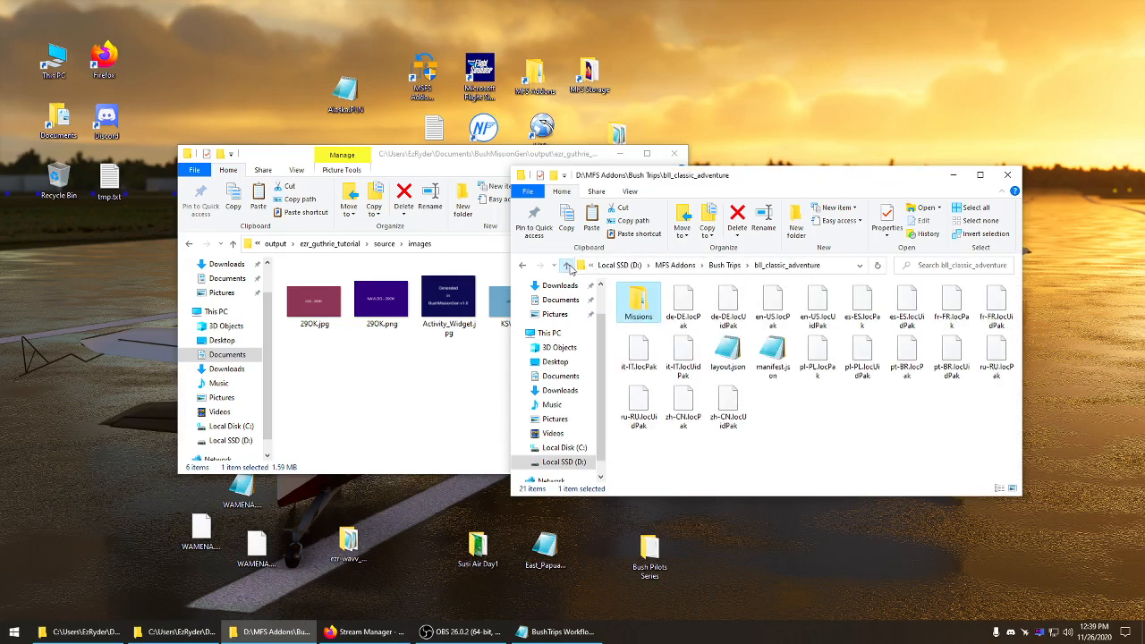
click(568, 265)
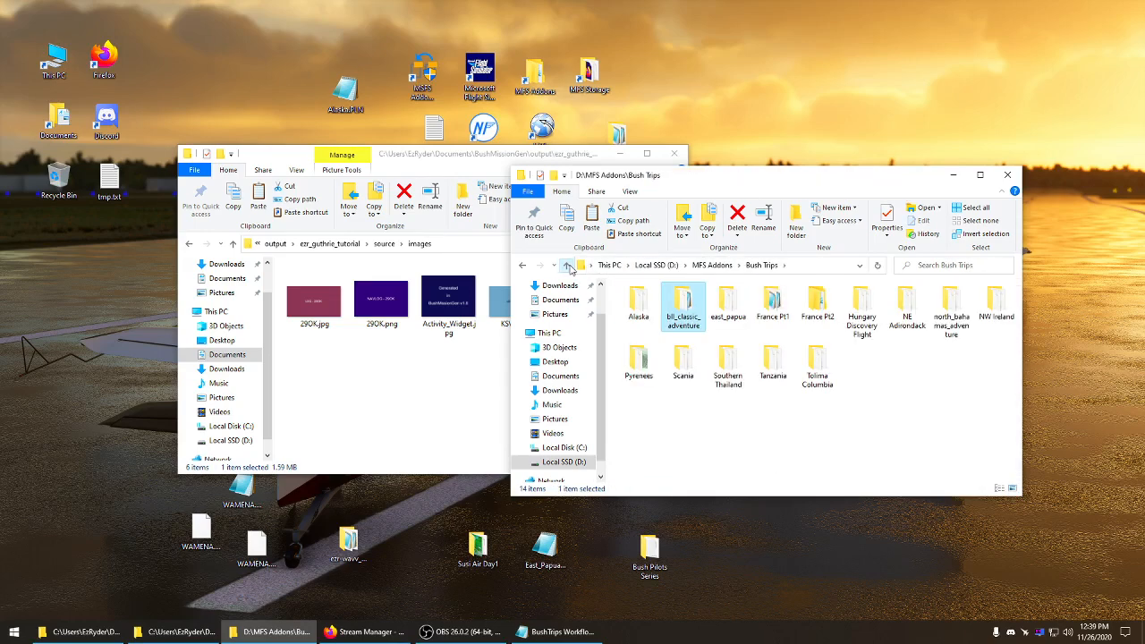
double_click(727, 311)
double_click(638, 302)
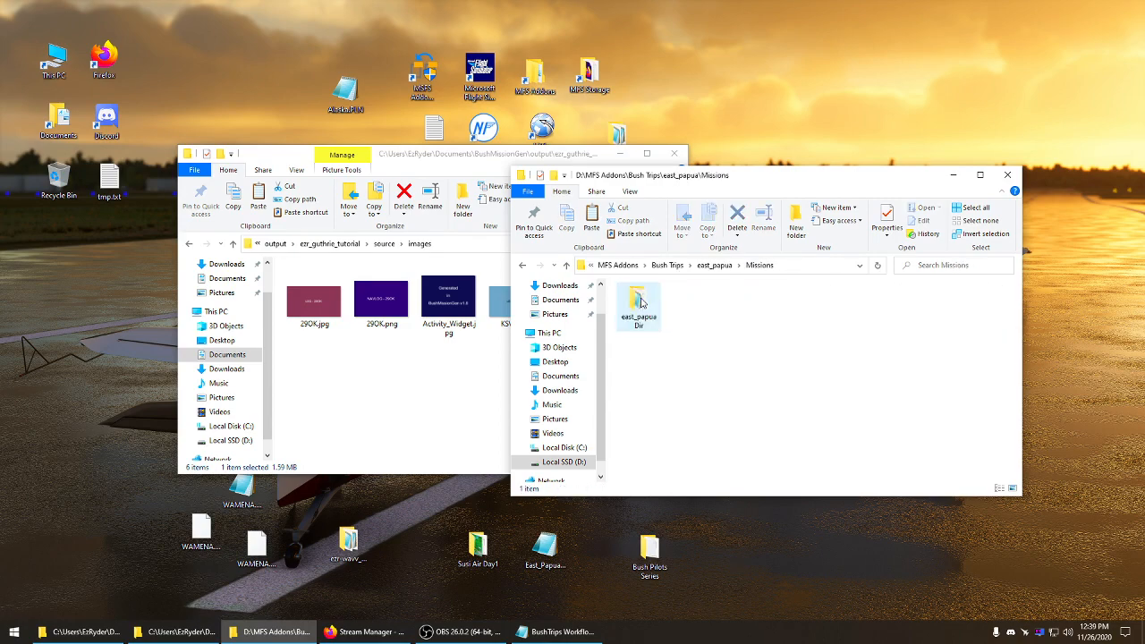
double_click(640, 304)
double_click(640, 304)
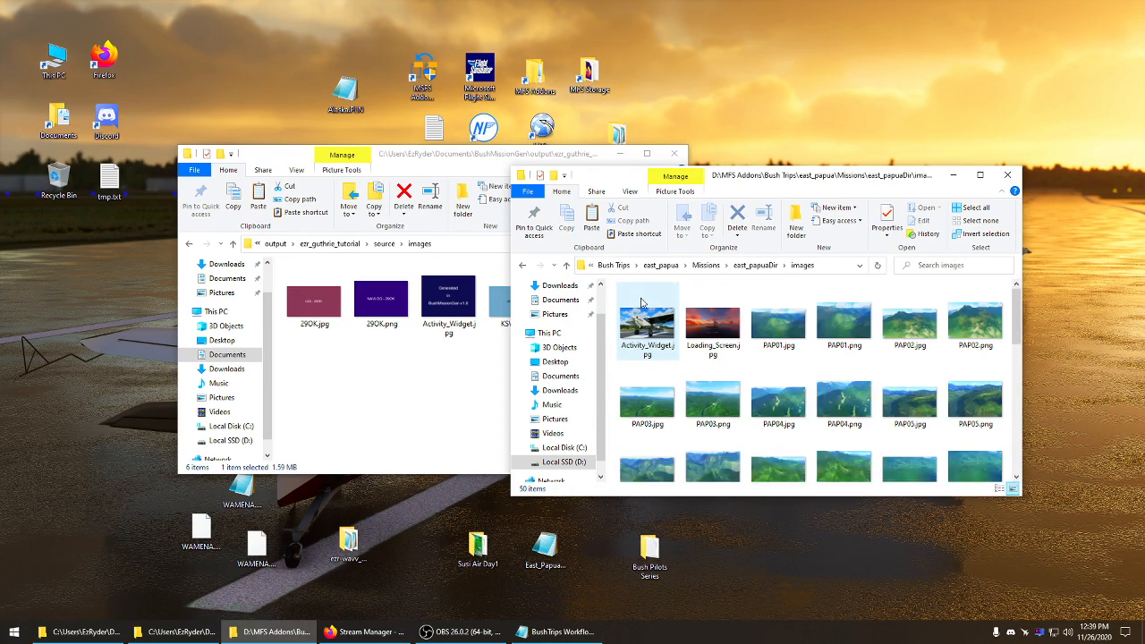
Go up from the east_papua images folder to the Bush Trips folder
right_click(638, 321)
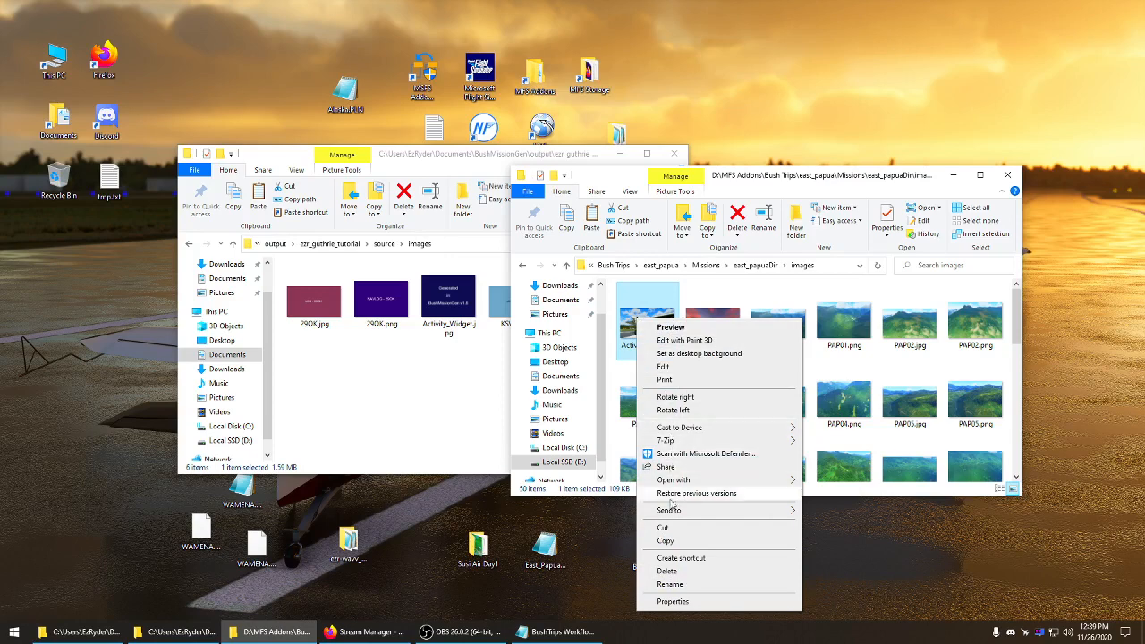
click(567, 265)
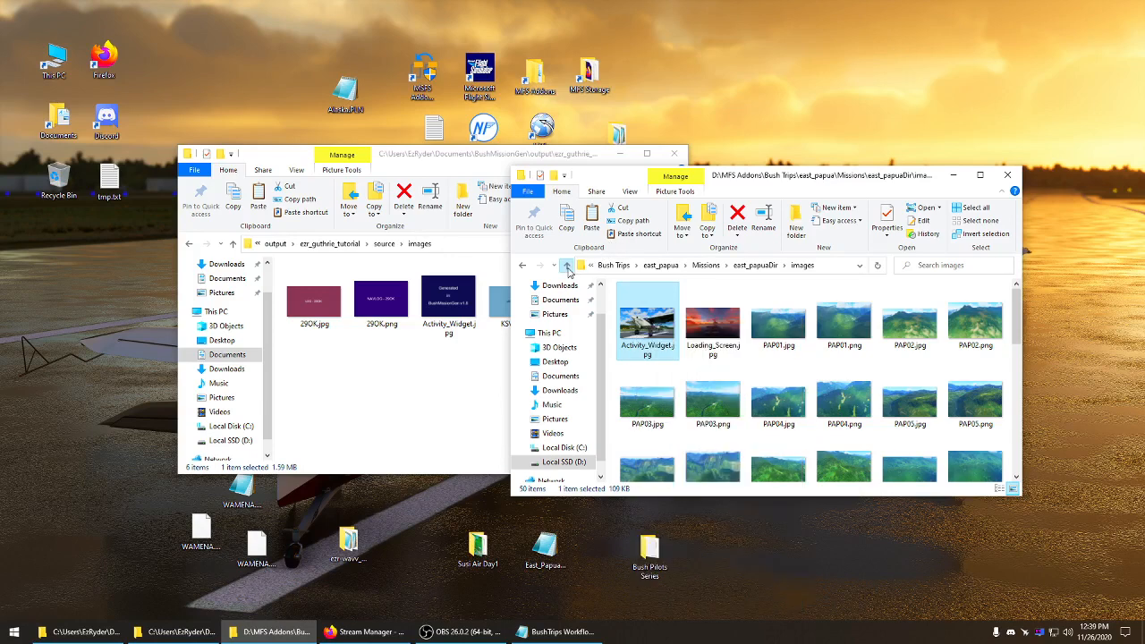
click(567, 266)
click(567, 266)
click(567, 266)
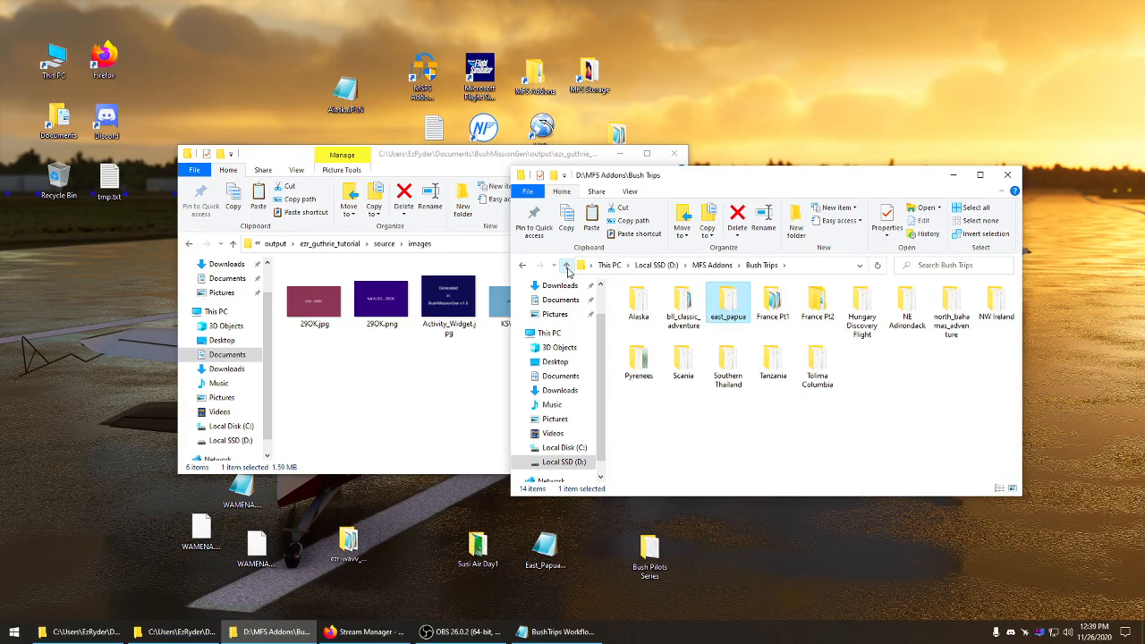
click(779, 335)
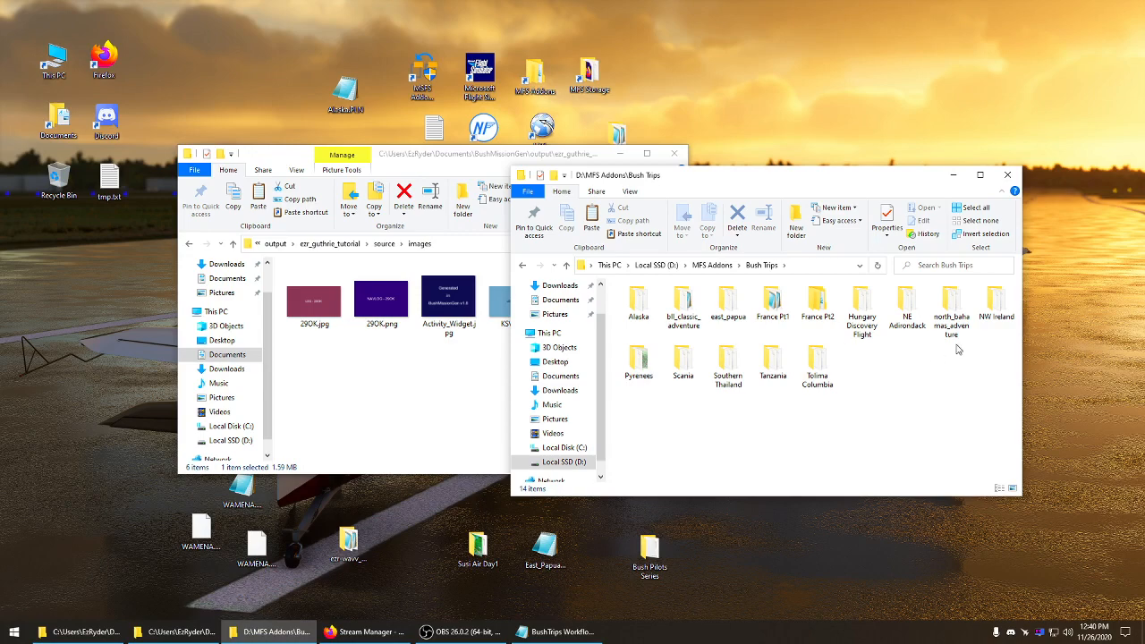
Open the images folder inside north_bahamas_adventure\Missions\north_bahamas_adventureDir
double_click(952, 315)
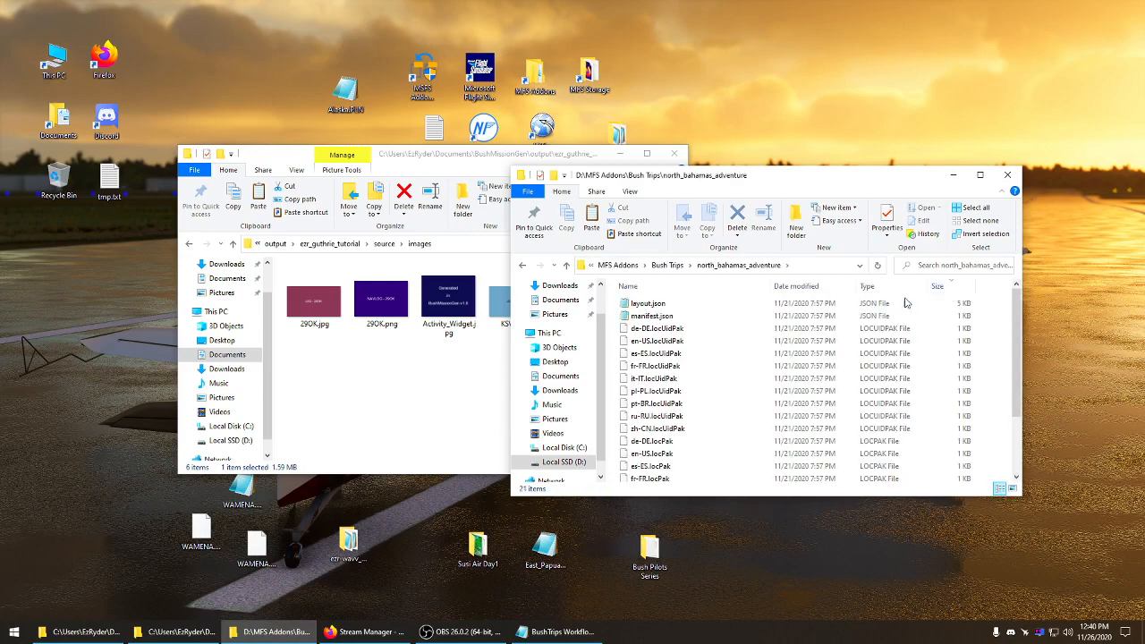
click(566, 264)
double_click(937, 312)
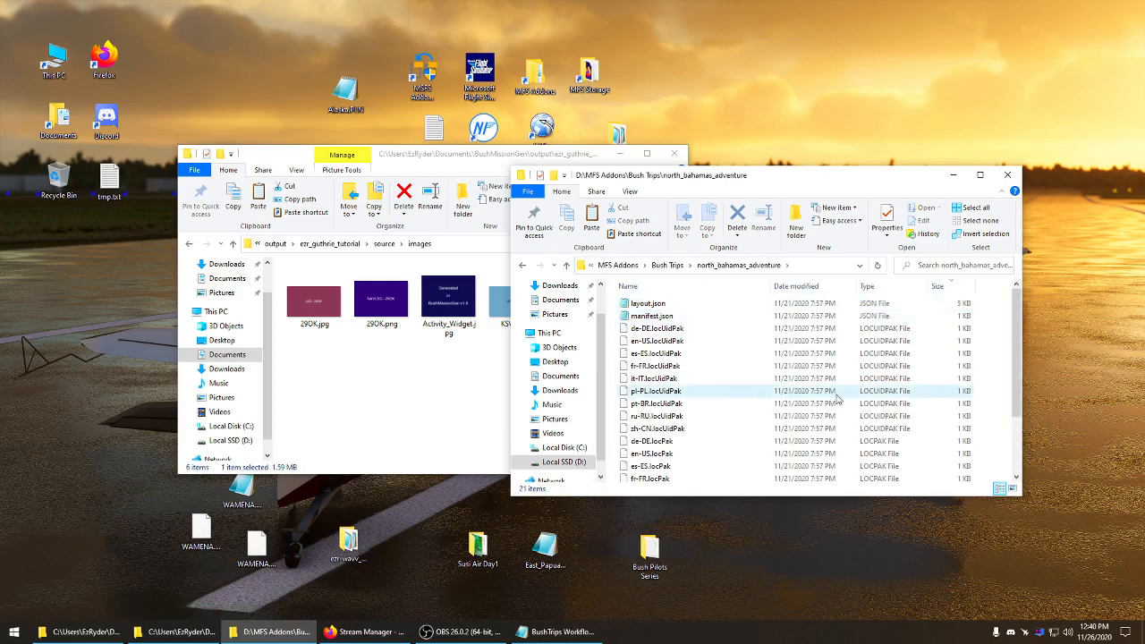
scroll(832, 362, down, 2)
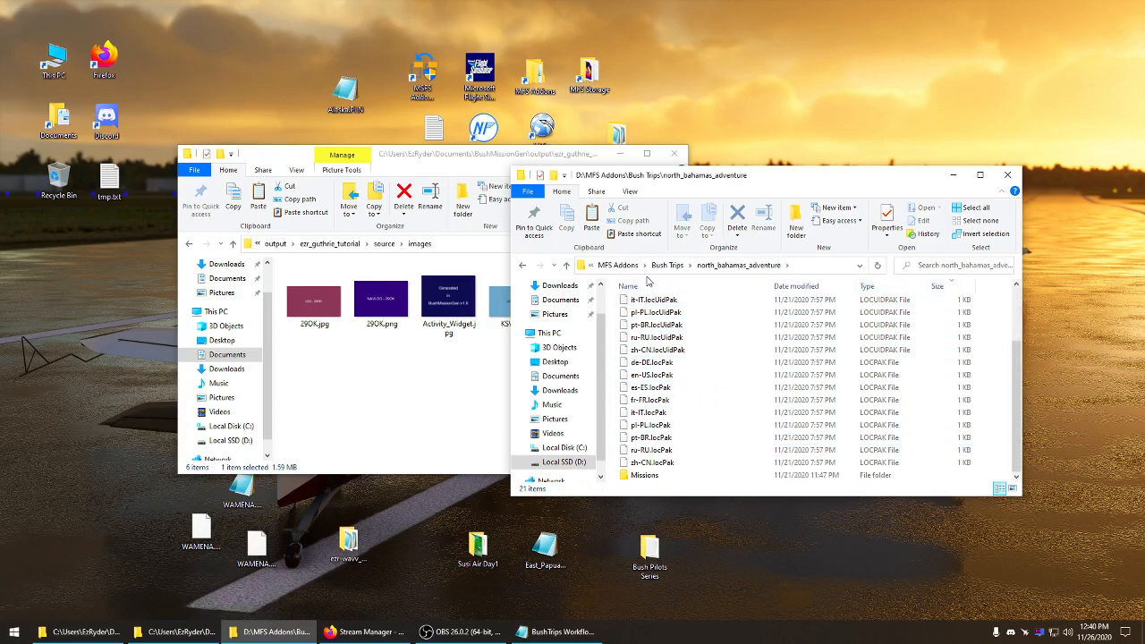
double_click(644, 475)
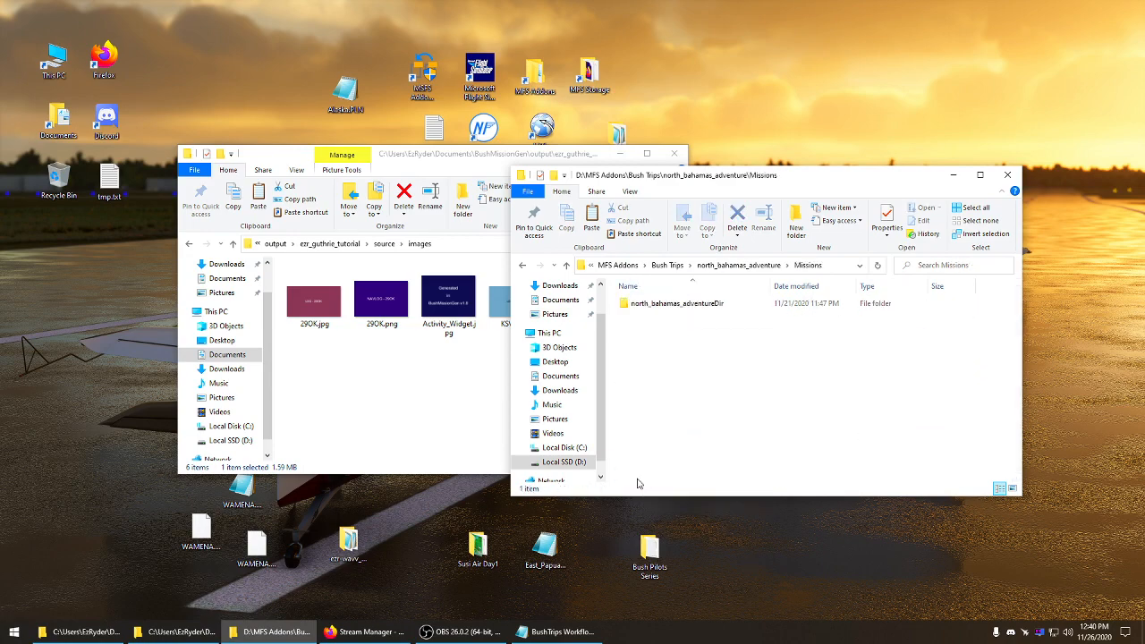
double_click(677, 305)
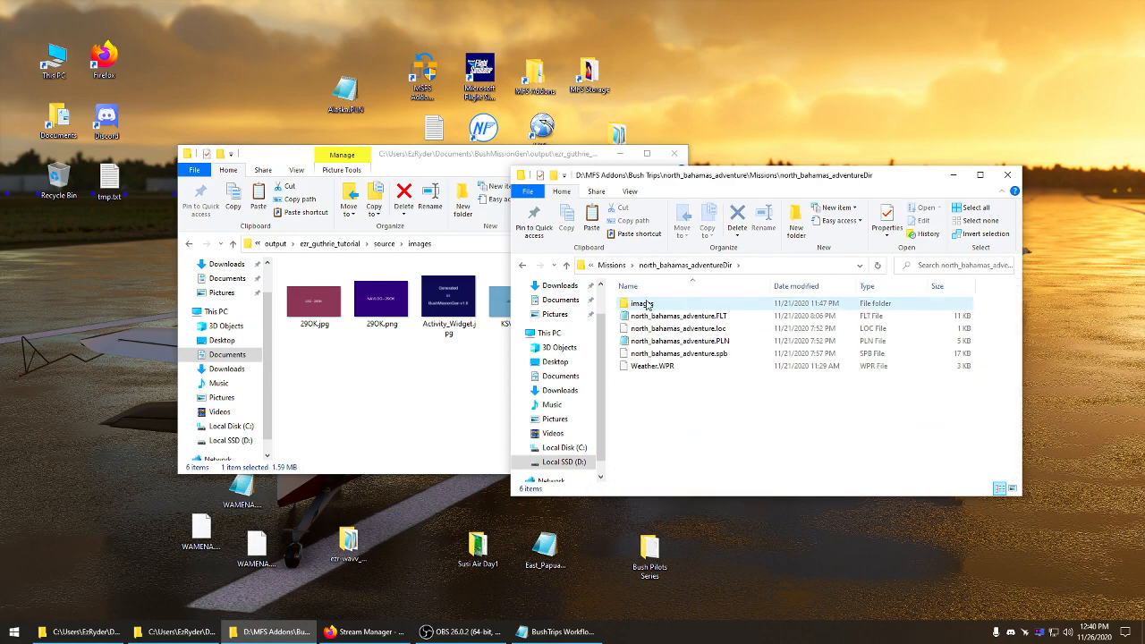
double_click(646, 305)
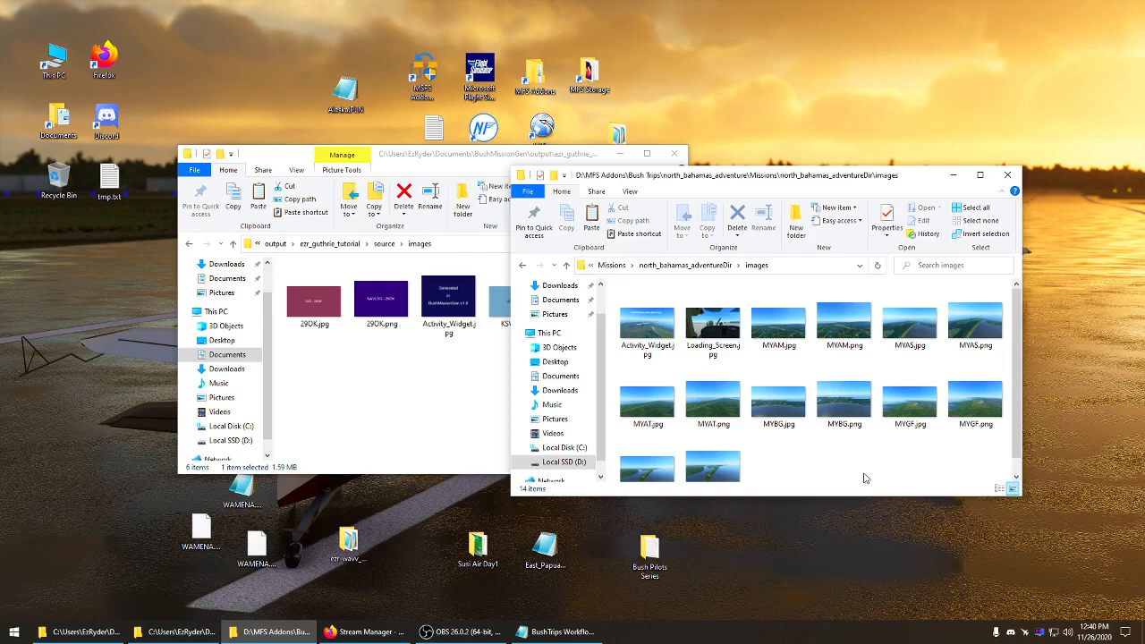
Copy the Bahamas Activity_Widget.jpg into the ezr_guthrie_tutorial source images folder, replacing the existing file
scroll(847, 457, down, 1)
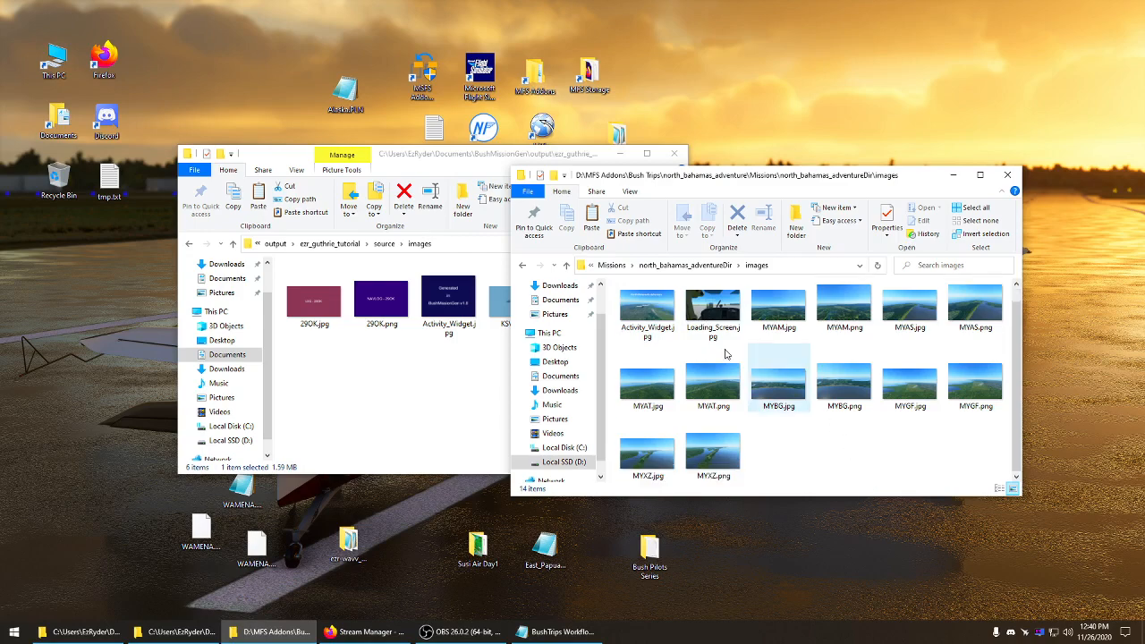
click(658, 310)
right_click(658, 310)
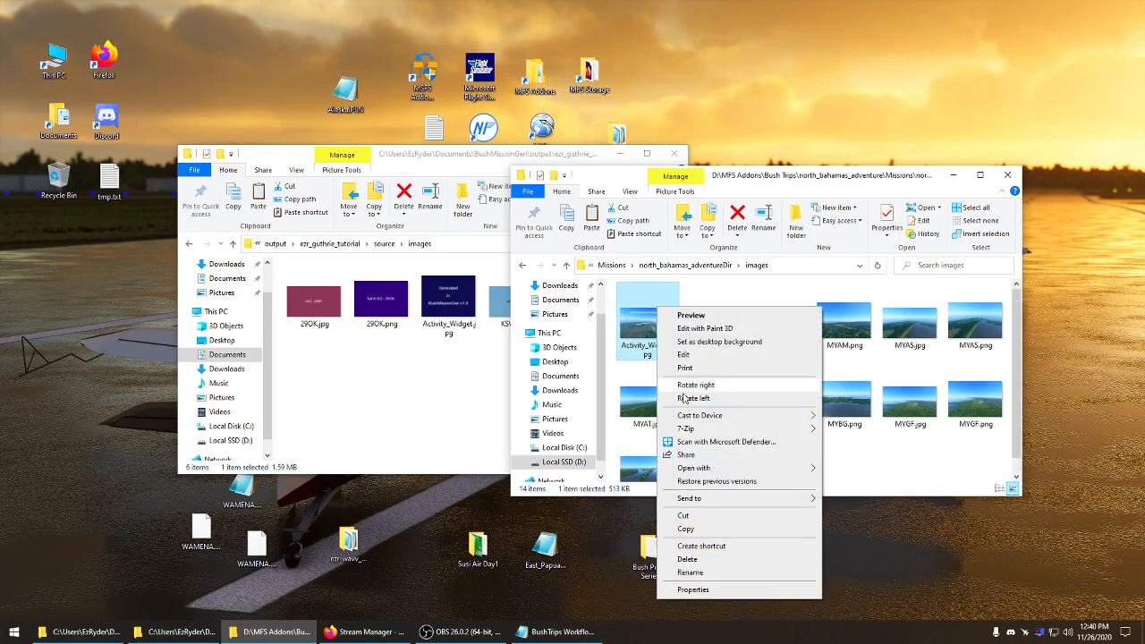
click(687, 530)
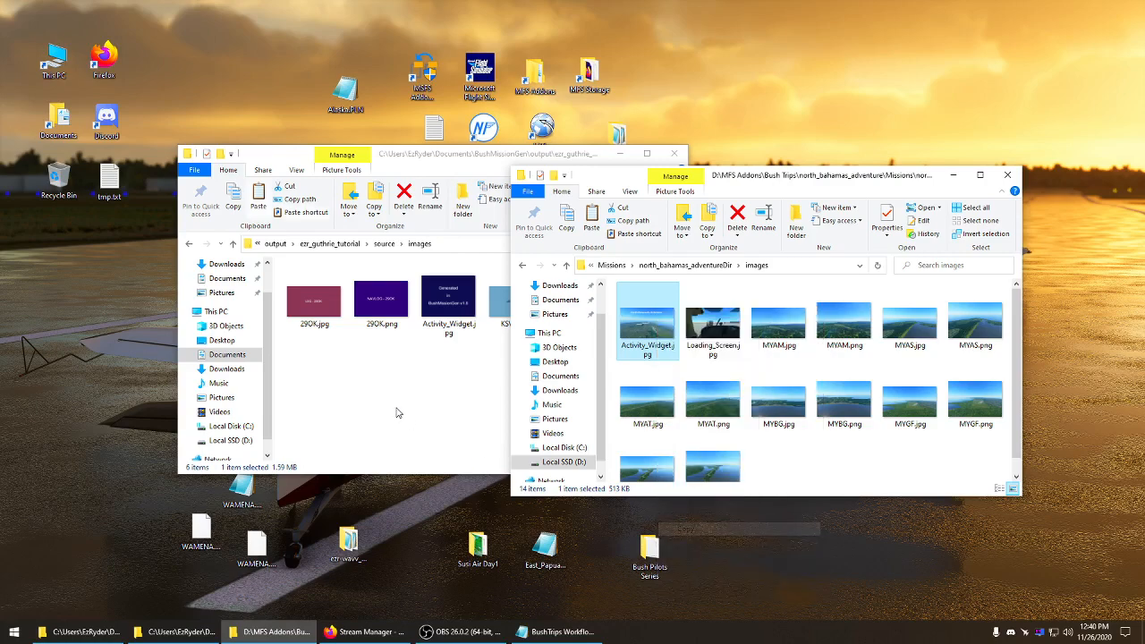
click(397, 404)
right_click(396, 406)
click(425, 489)
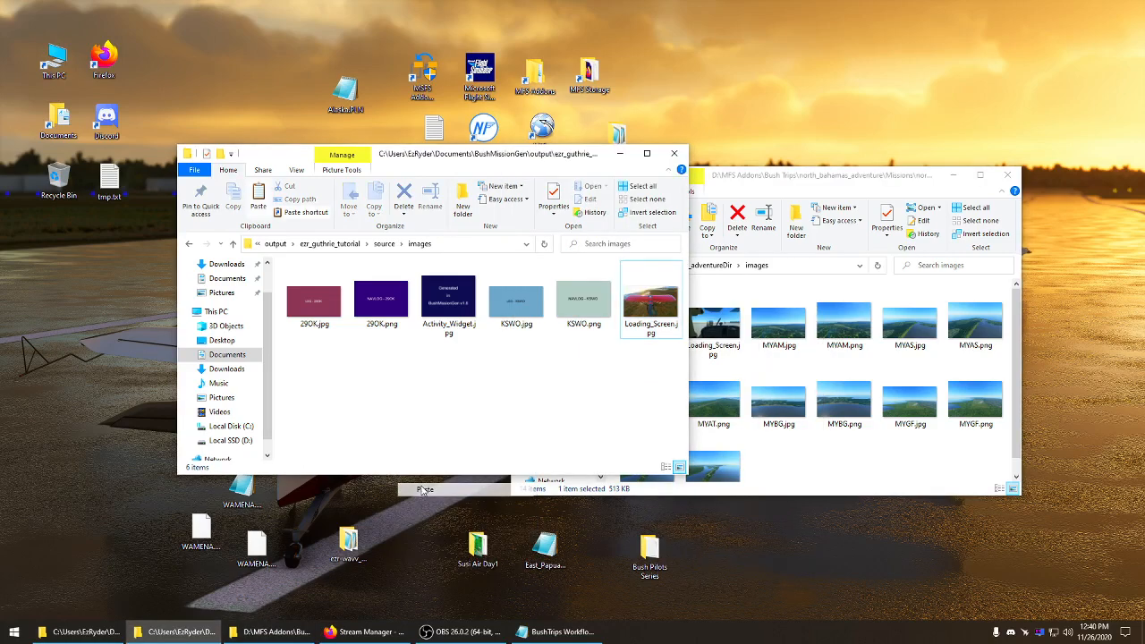
click(537, 231)
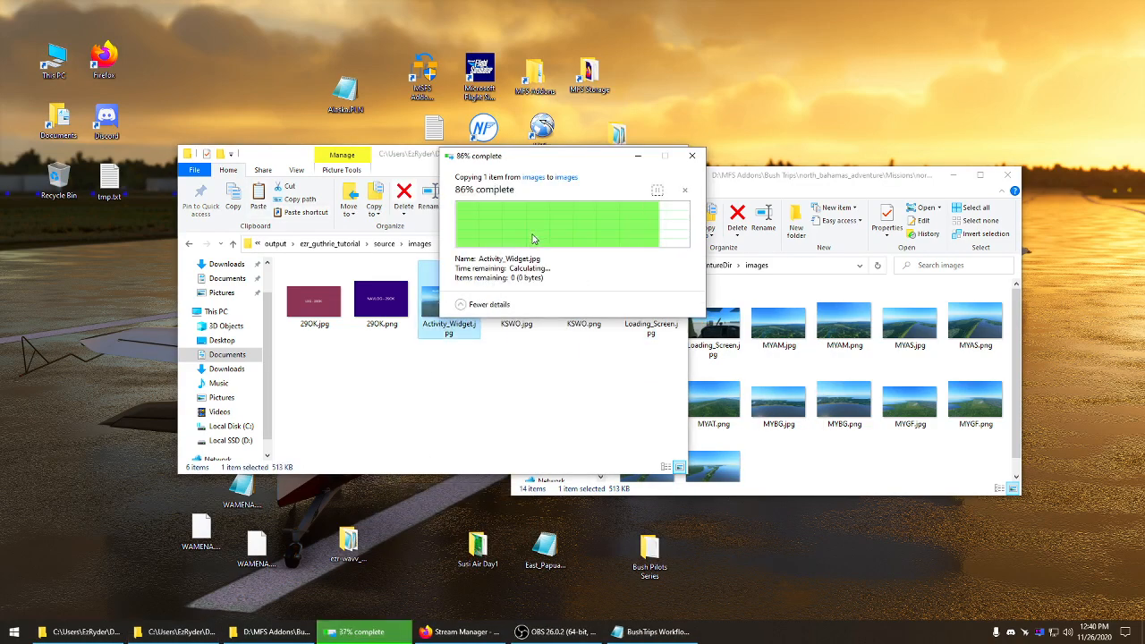
Preview the copied Activity_Widget.jpg, close the preview and open the image for editing in Paint
double_click(454, 305)
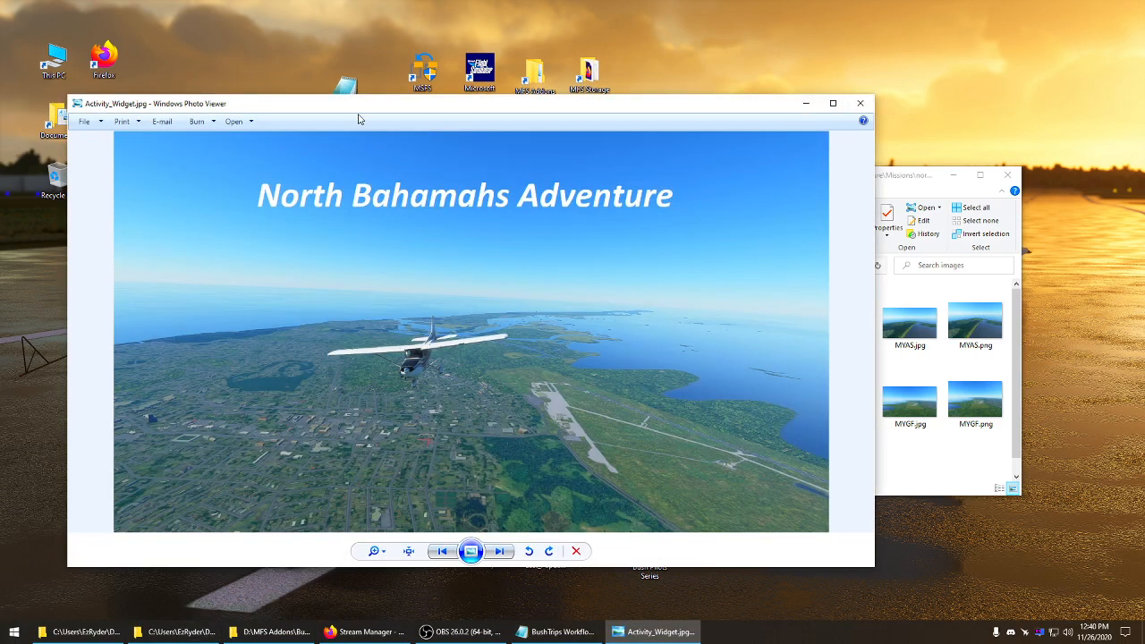
click(861, 103)
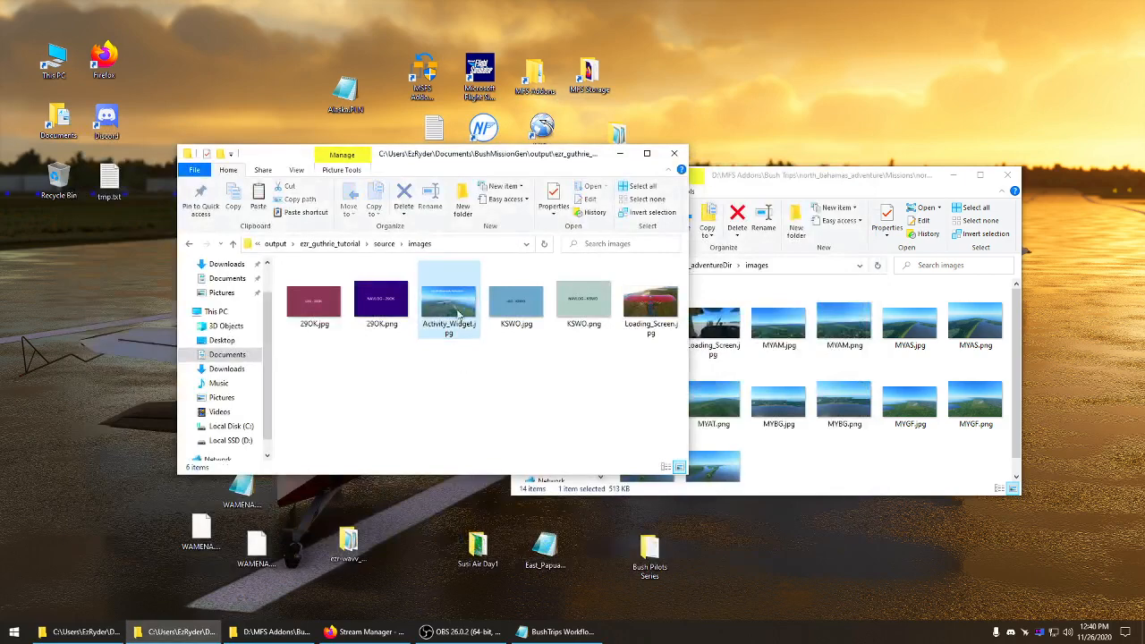
right_click(456, 305)
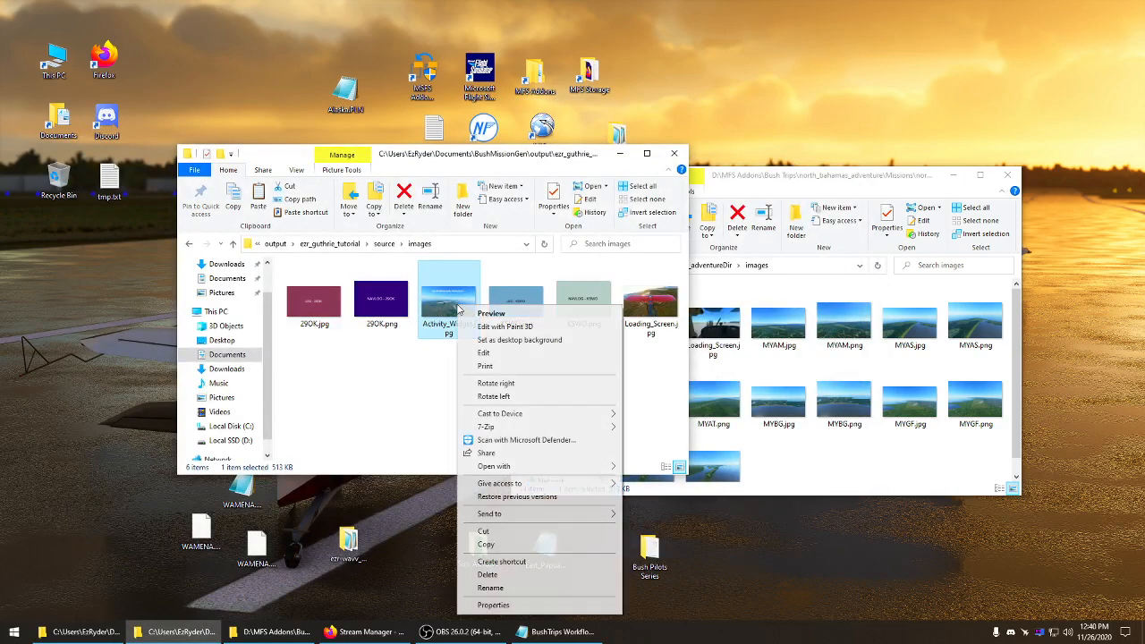
click(484, 353)
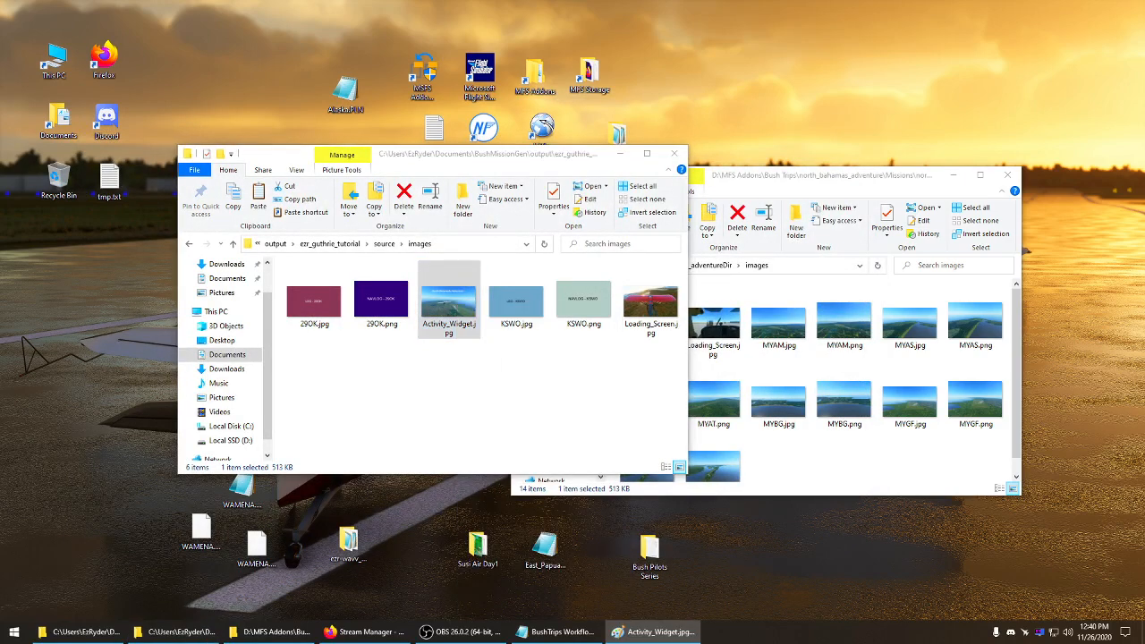
drag(0, 107, 682, 81)
drag(452, 557, 561, 555)
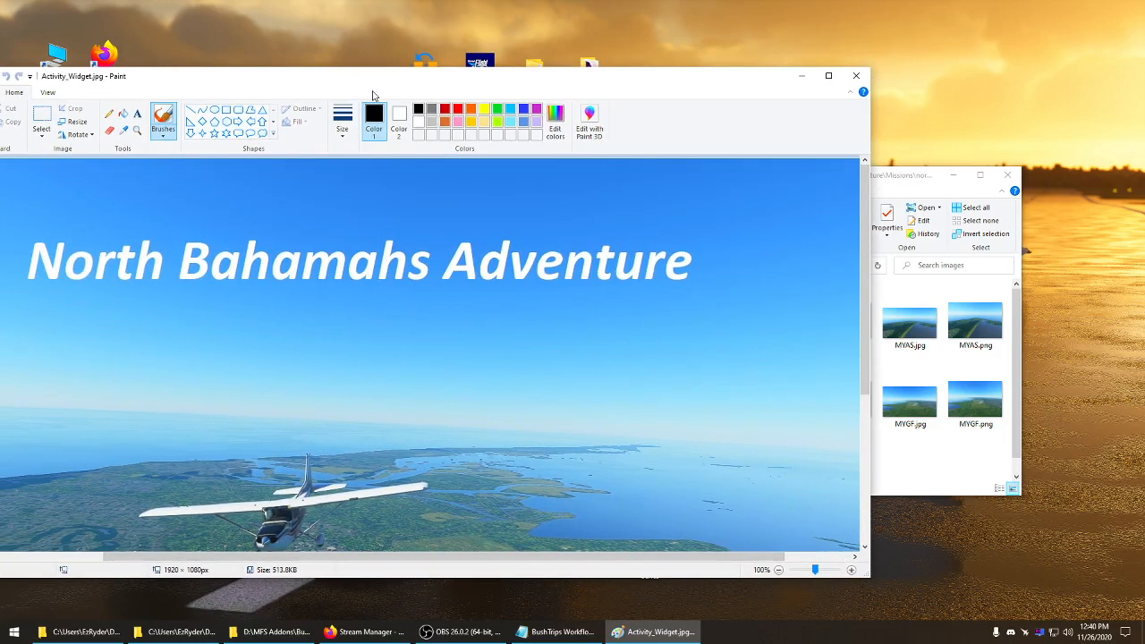
drag(388, 88, 399, 75)
Cut the "North Bahamahs Adventure" title out of the image with a rectangular selection of about 1146 × 116 px
click(138, 101)
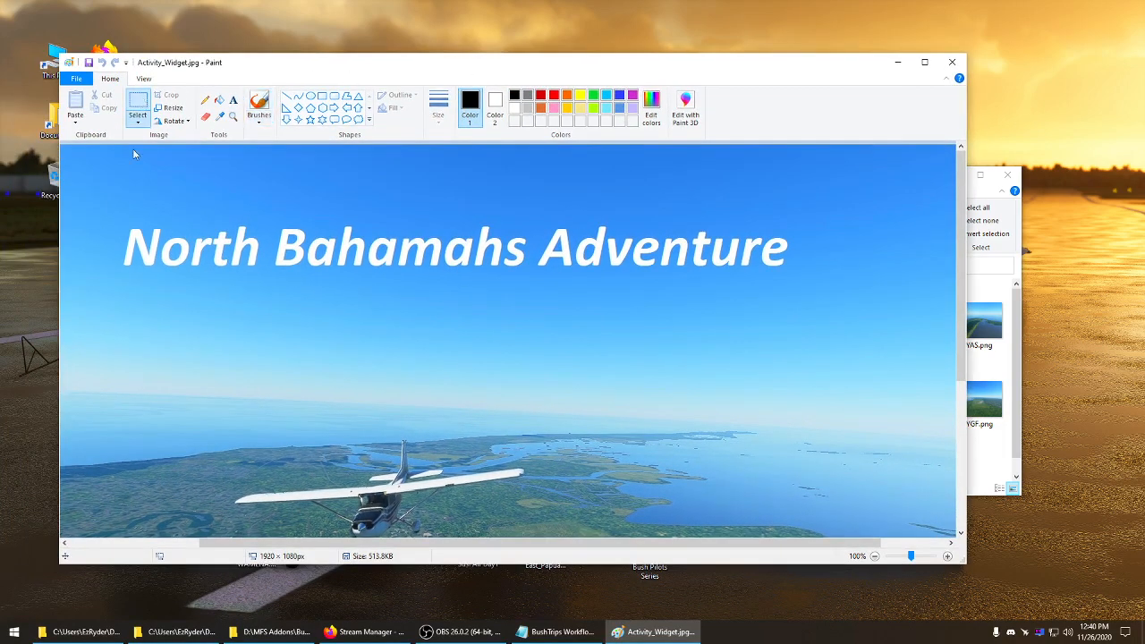
drag(136, 243, 462, 284)
click(443, 195)
drag(119, 217, 802, 287)
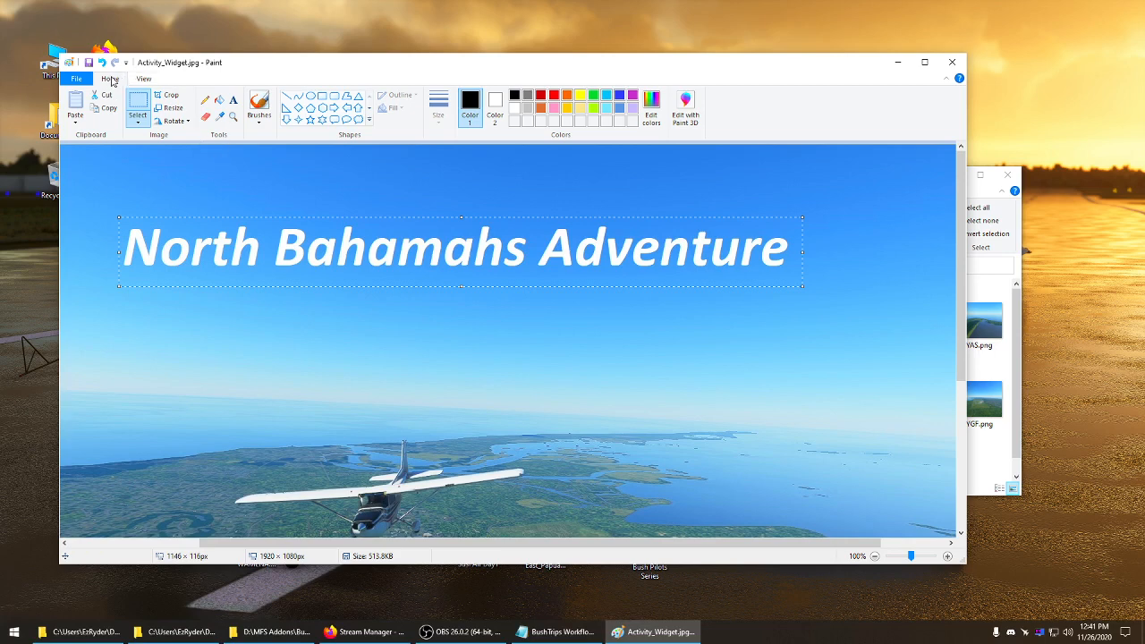
right_click(364, 259)
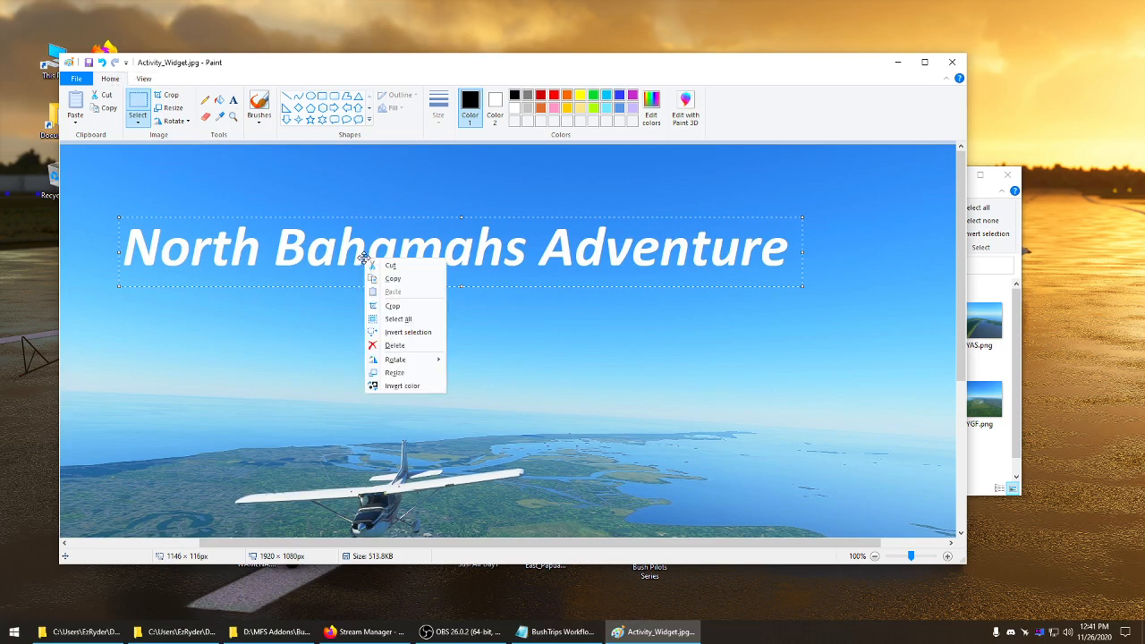
click(390, 265)
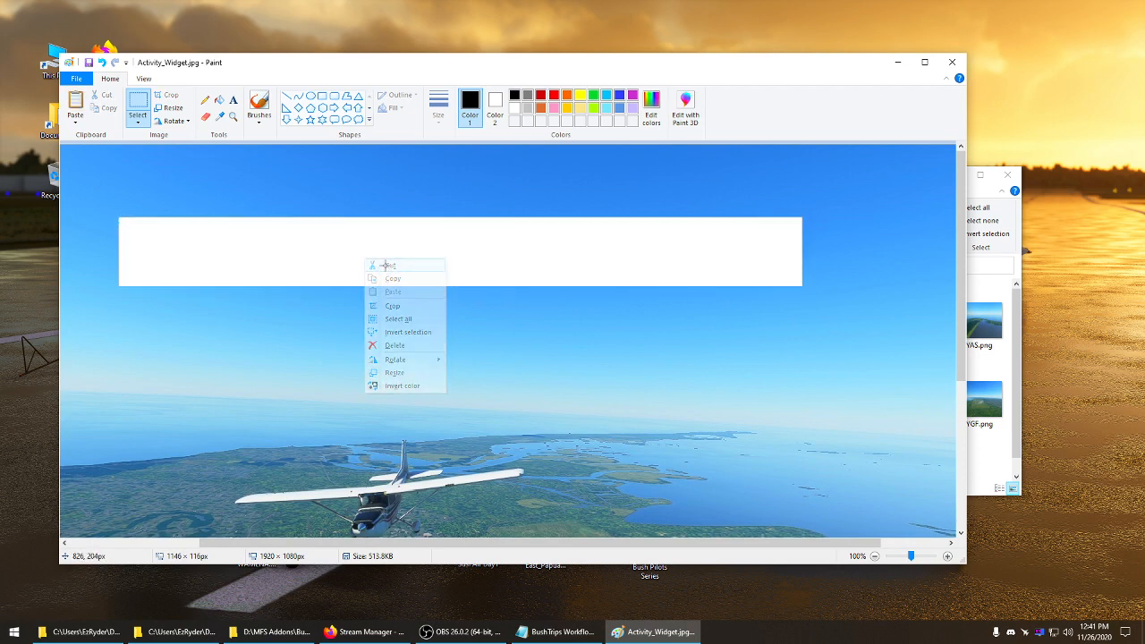
Fill the blank title rectangle with a blue sampled from the sky, and save the image while closing Paint
click(219, 100)
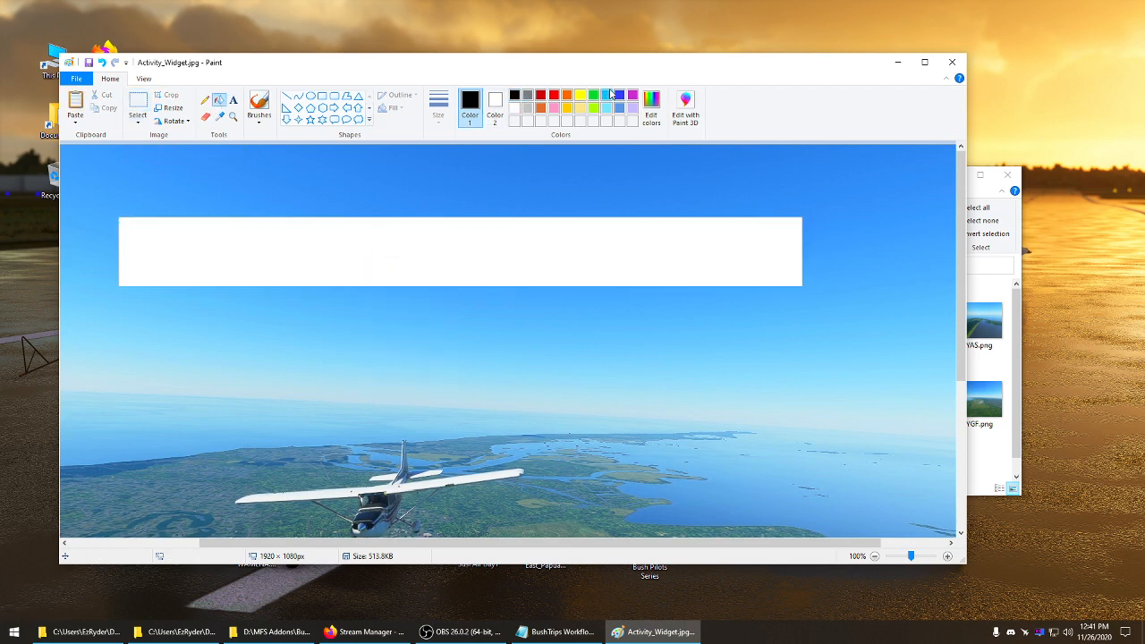
click(220, 118)
click(310, 207)
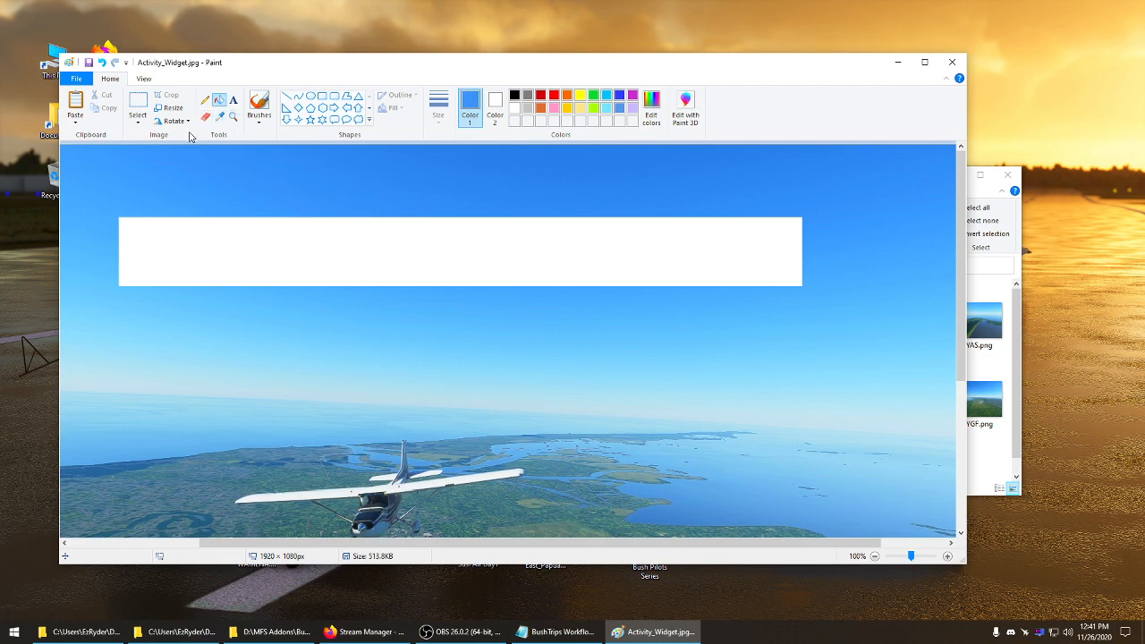
click(326, 236)
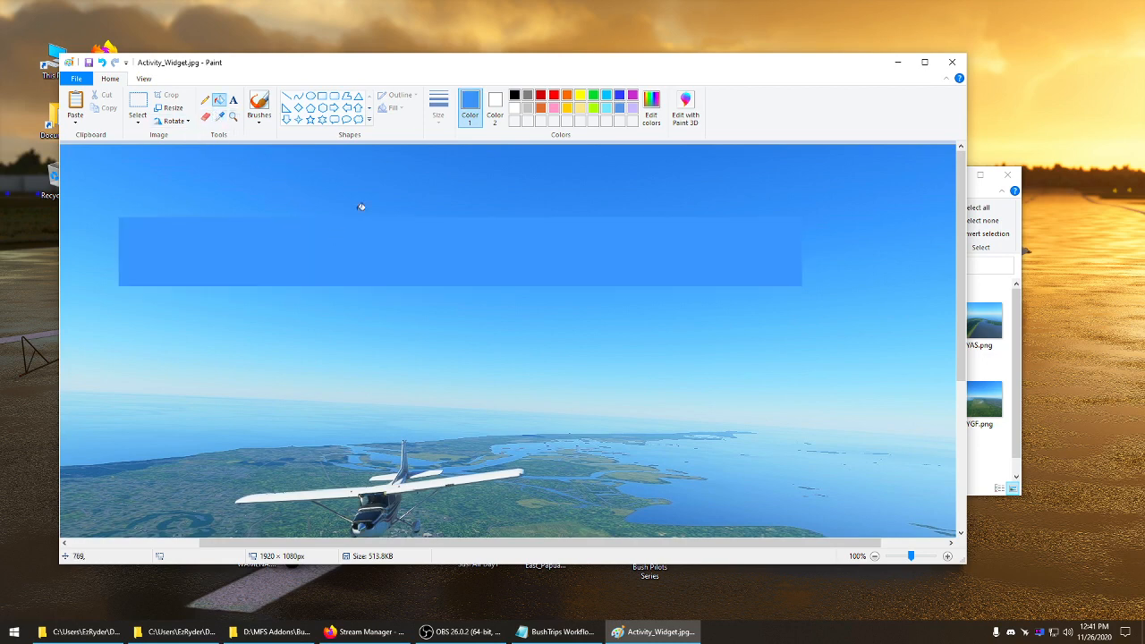
click(952, 62)
click(489, 326)
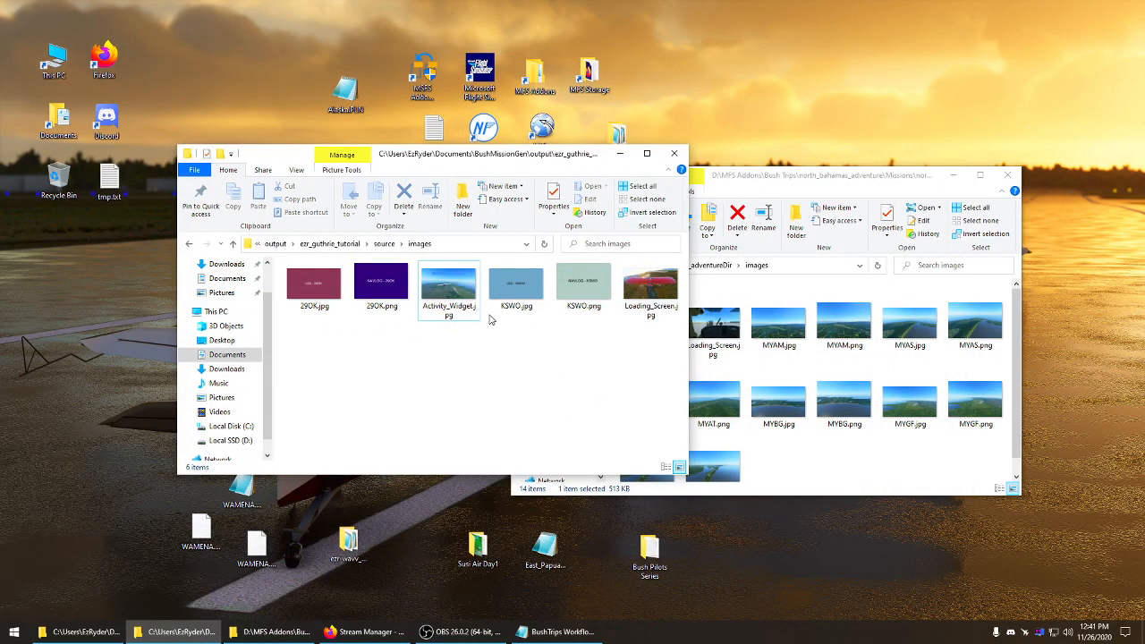
Preview MYAS.jpg from the Bahamas images as an example, then locate the 29OK.jpg placeholder in the tutorial images
click(311, 286)
click(905, 338)
double_click(905, 338)
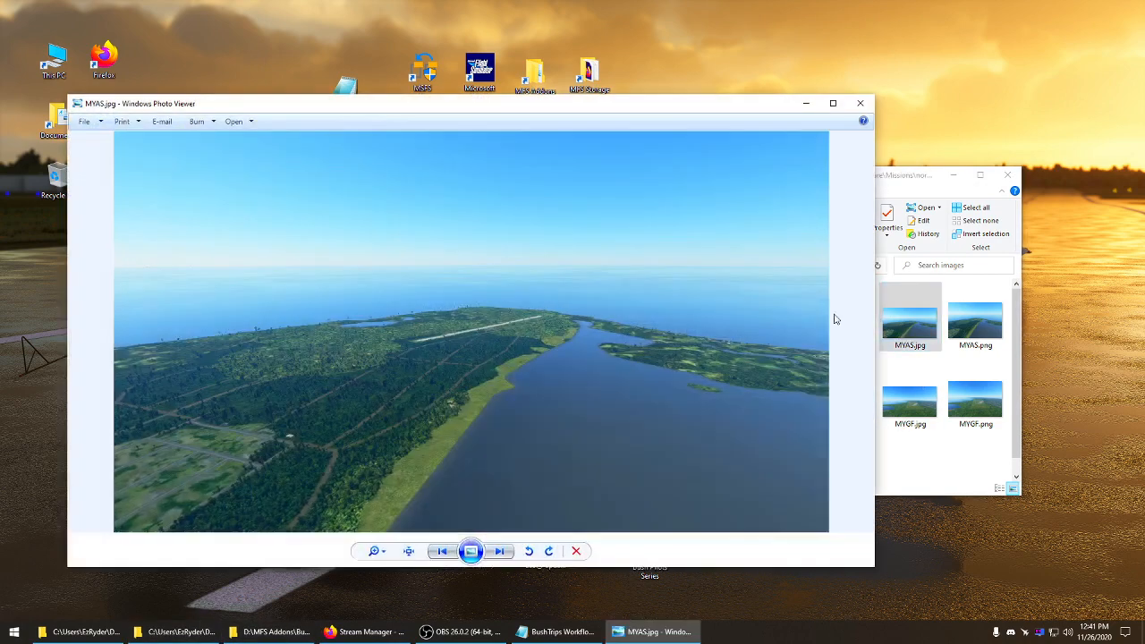
click(861, 103)
click(319, 300)
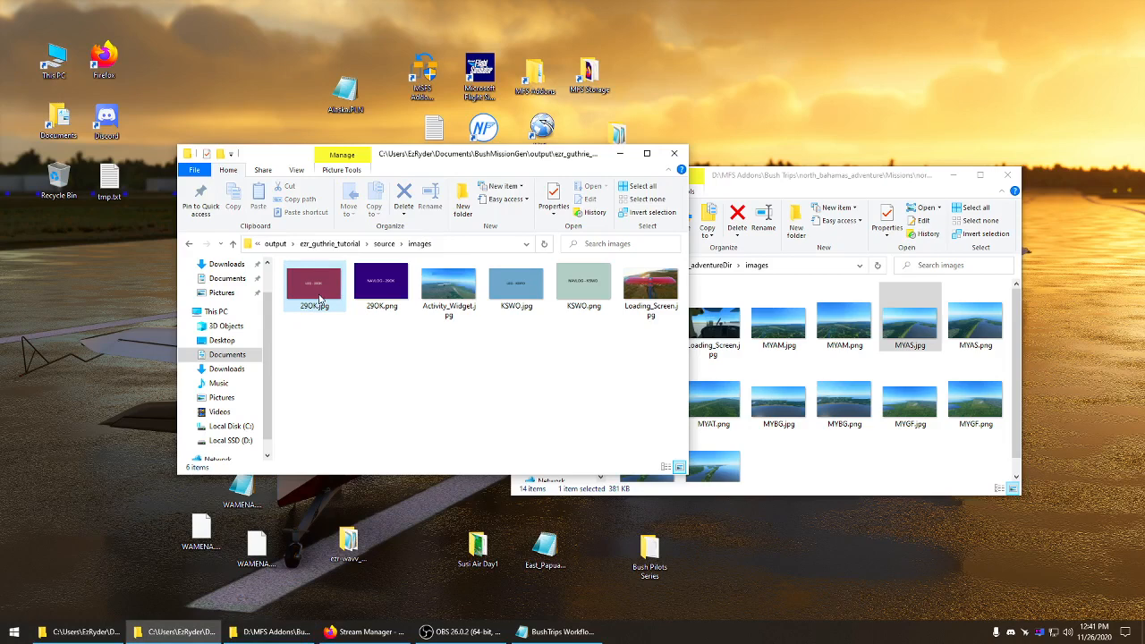
click(318, 304)
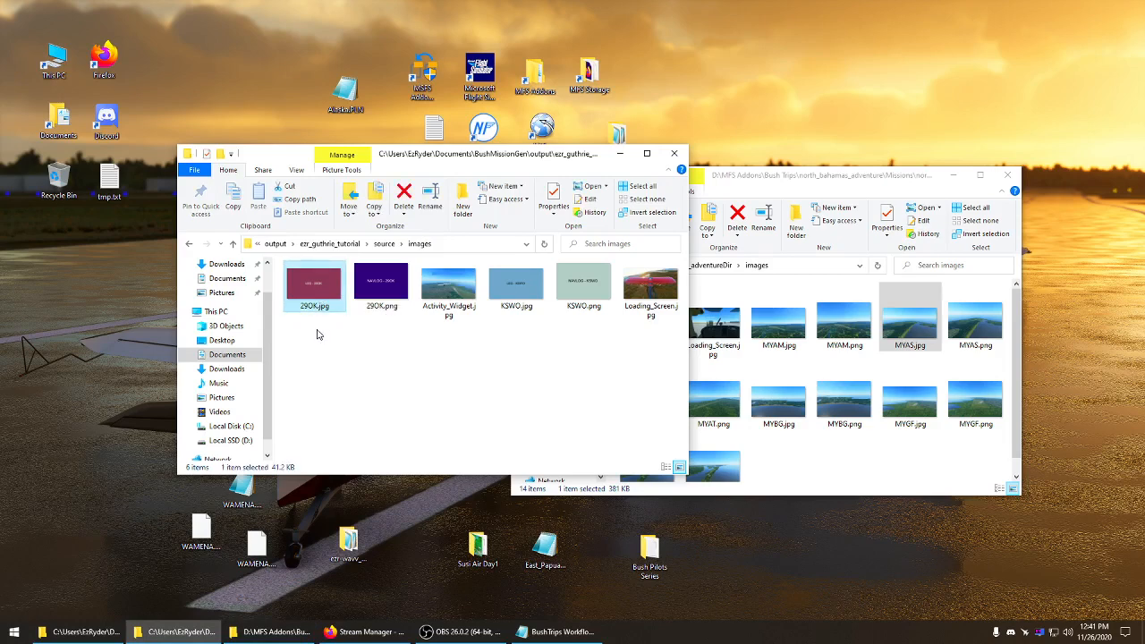
click(317, 333)
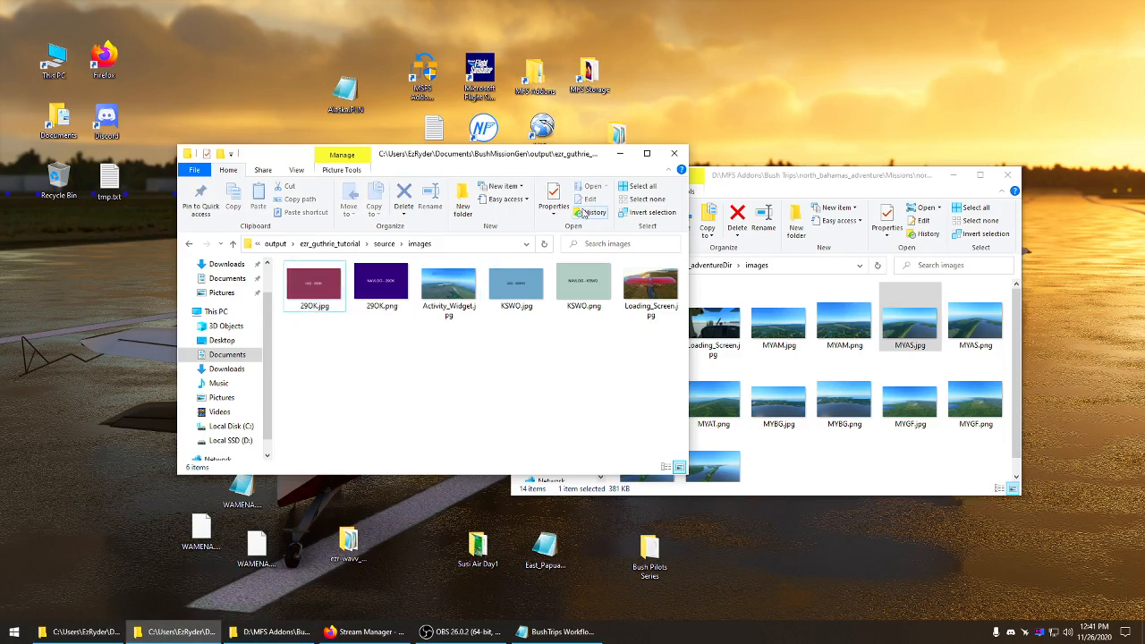
Go up to the ezr_guthrie_tutorial project folder and open its source folder
click(232, 243)
click(232, 243)
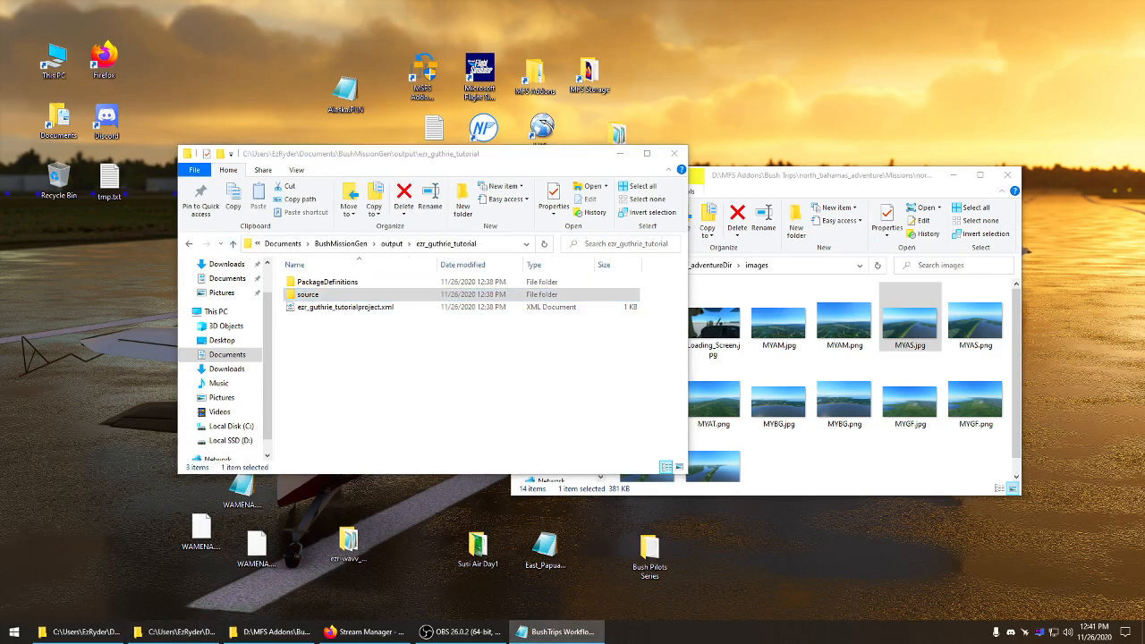
click(308, 294)
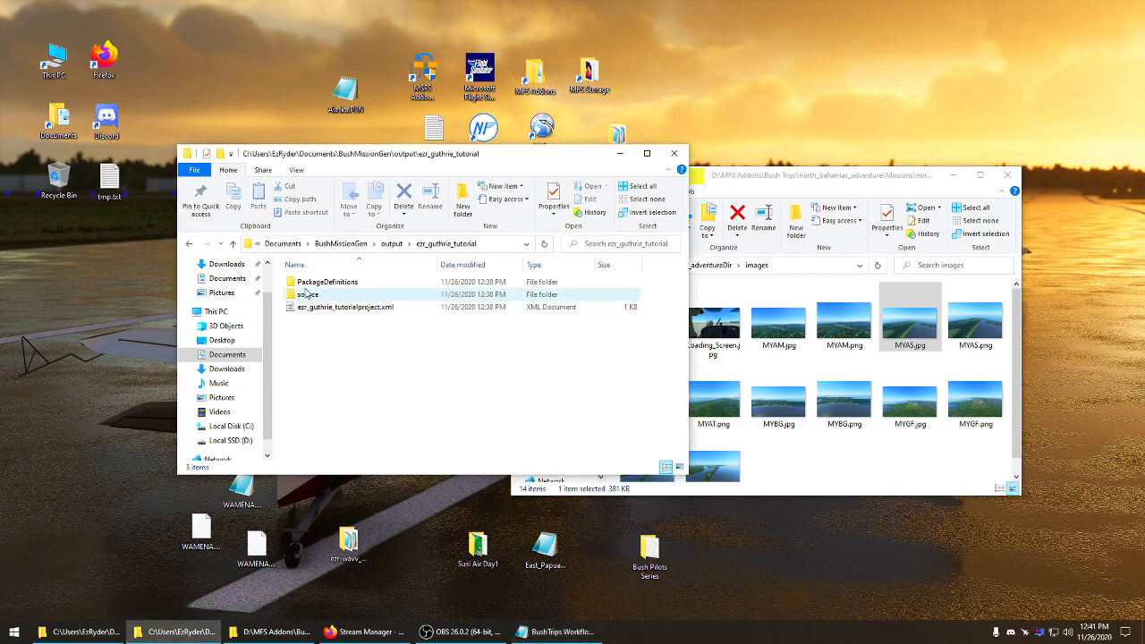
double_click(308, 294)
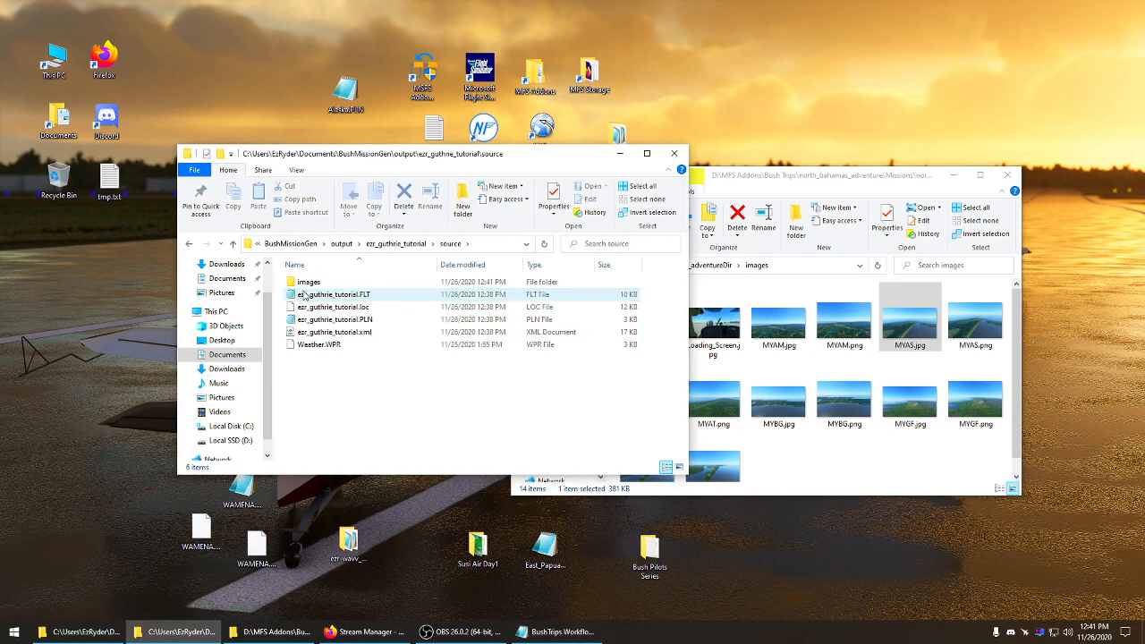
Point out Weather.WPR, then open ezr_guthrie_tutorial.FLT, examine its mission title and location entries, and close it
click(323, 346)
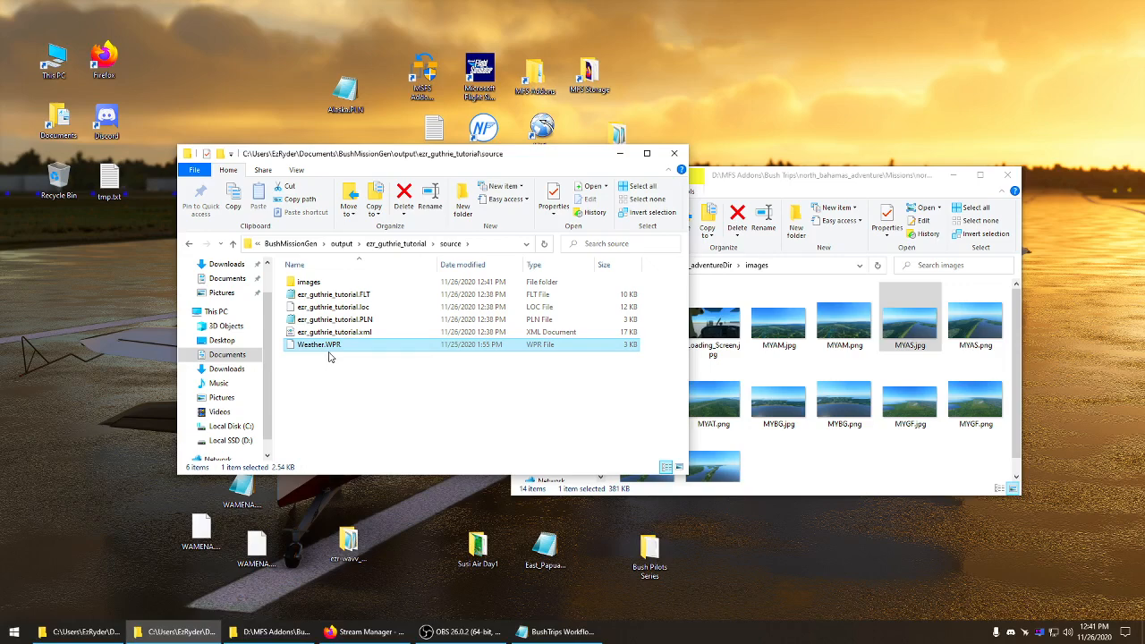
click(328, 375)
click(303, 349)
click(337, 394)
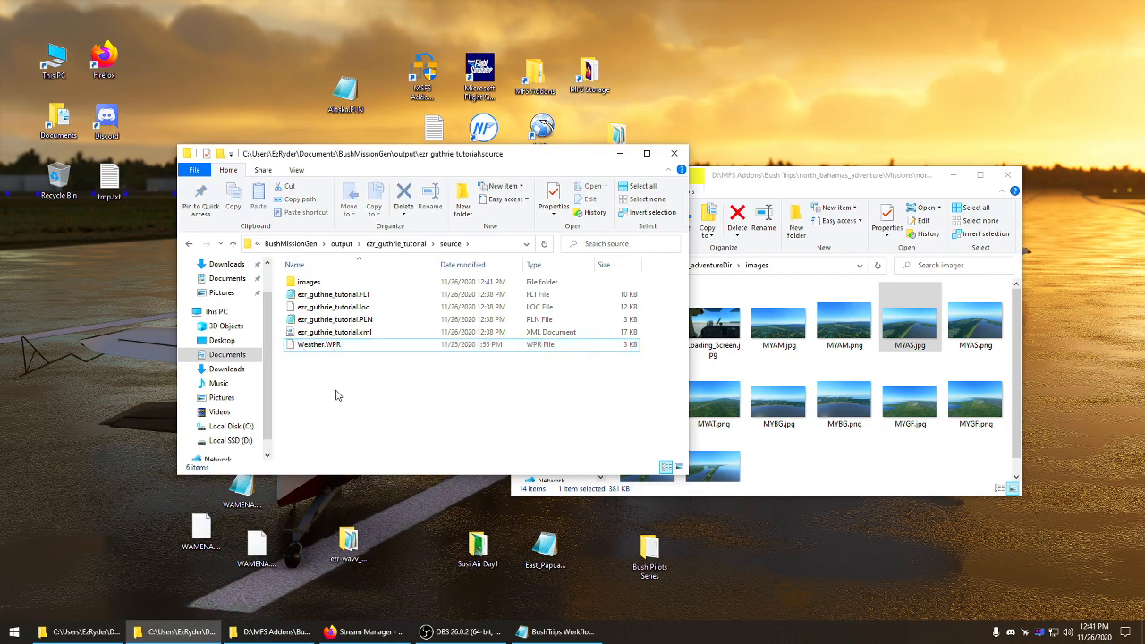
click(330, 299)
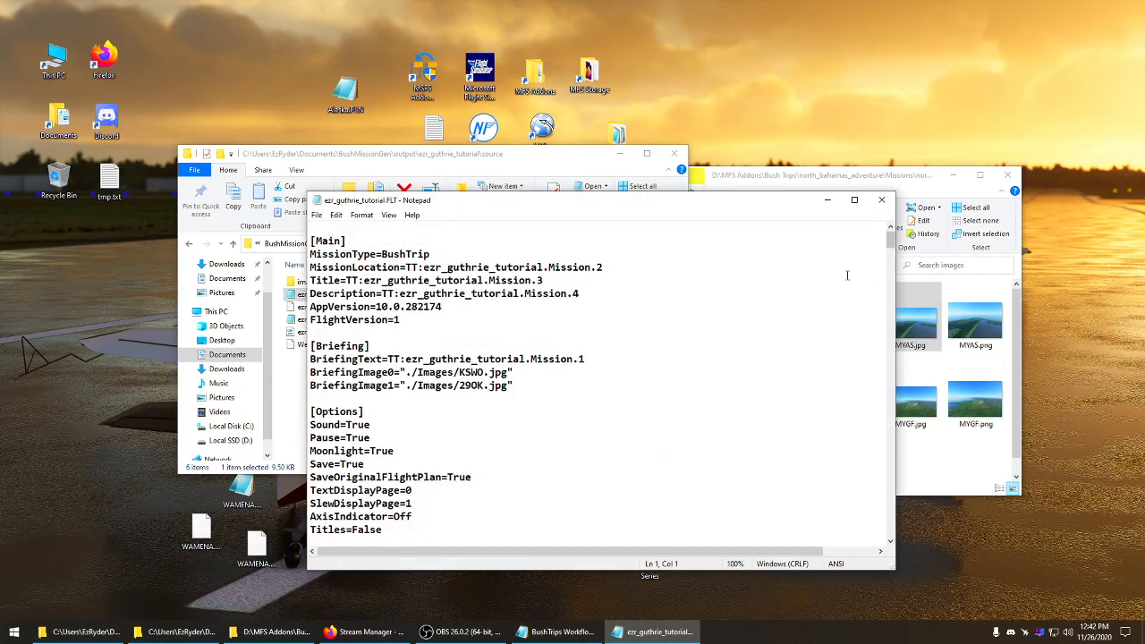
drag(423, 267, 552, 281)
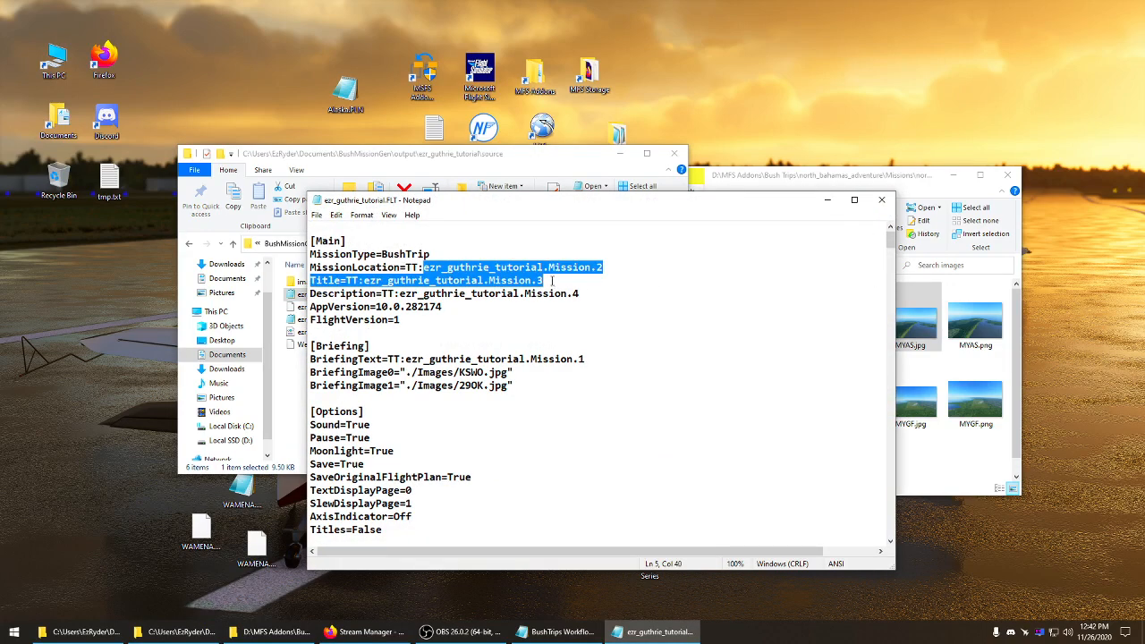
click(881, 199)
click(383, 417)
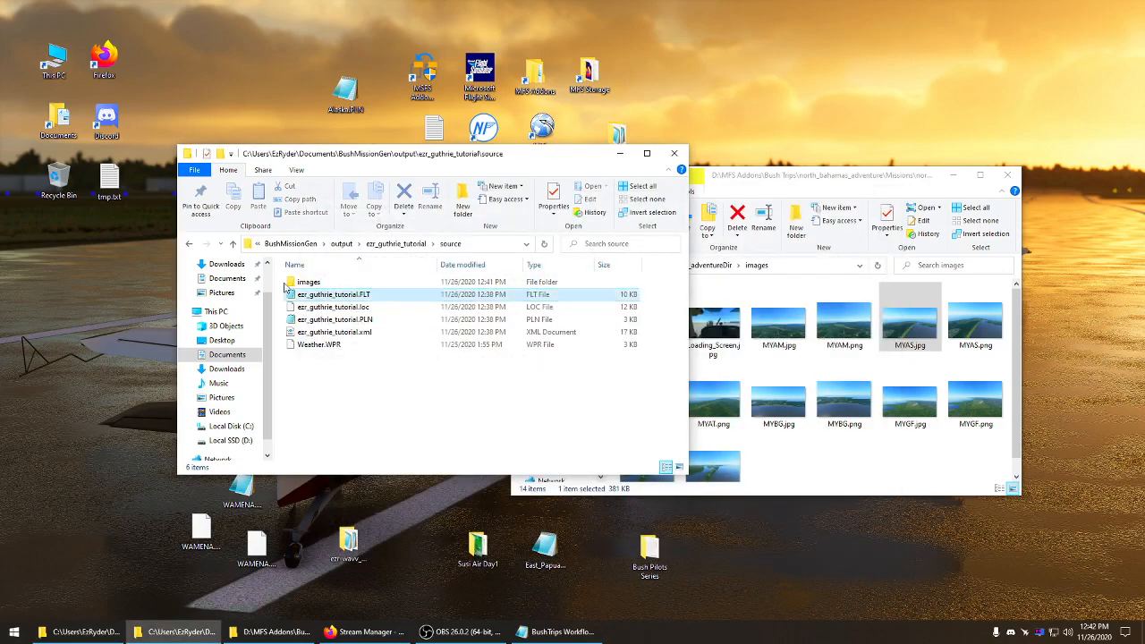
Check the contents of the ezr_guthrie_tutorial project folder and go up to the BushMissionGen output folder
click(231, 244)
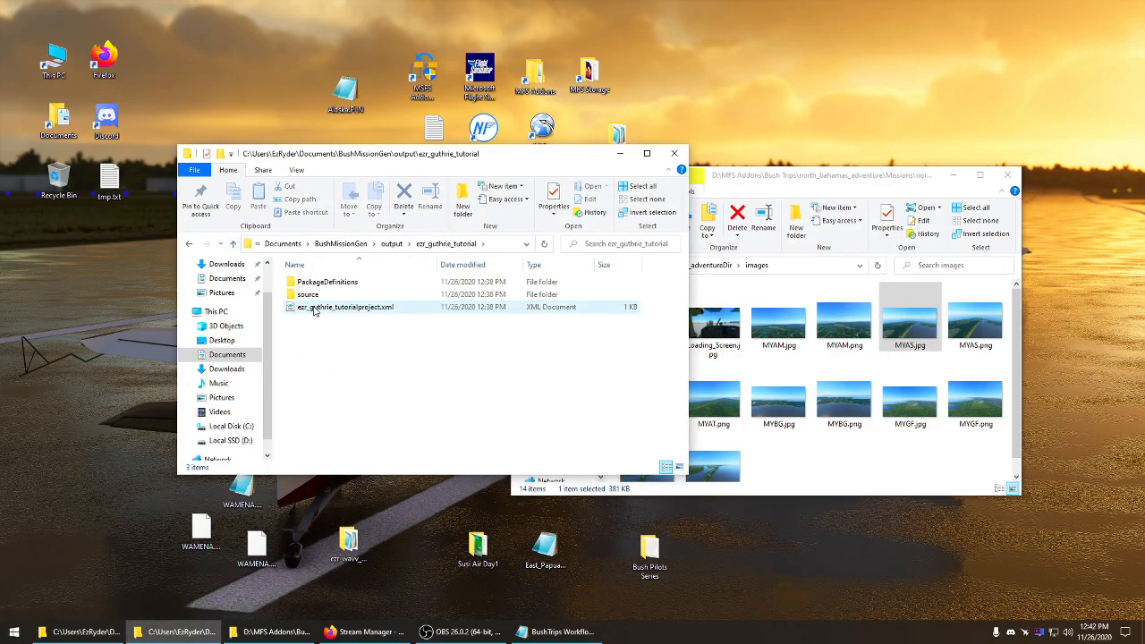
double_click(307, 296)
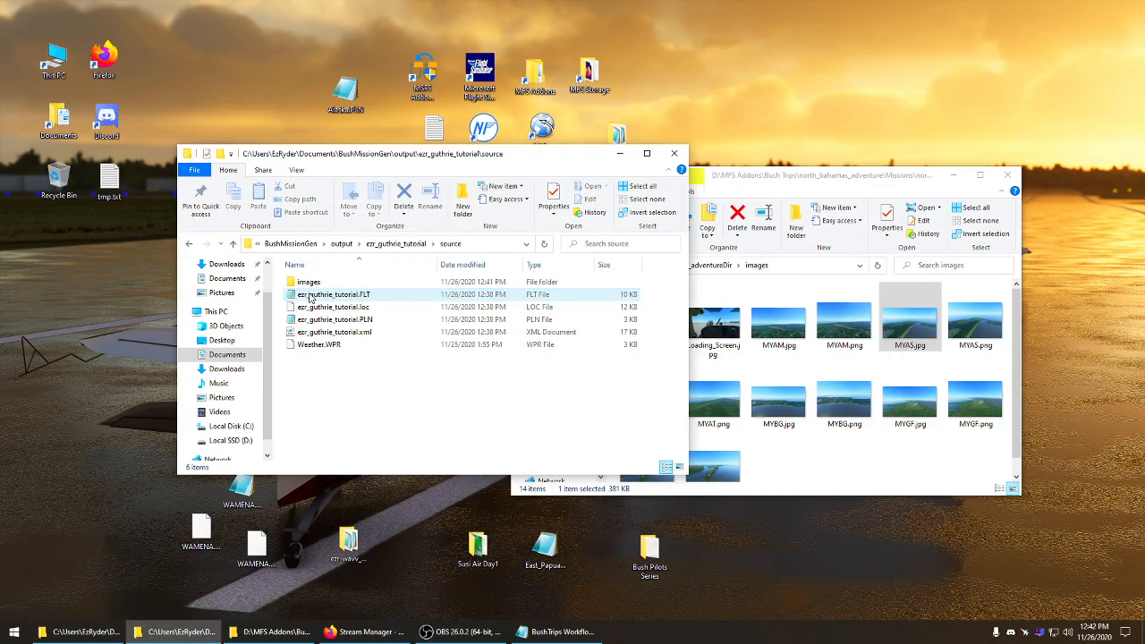
double_click(233, 243)
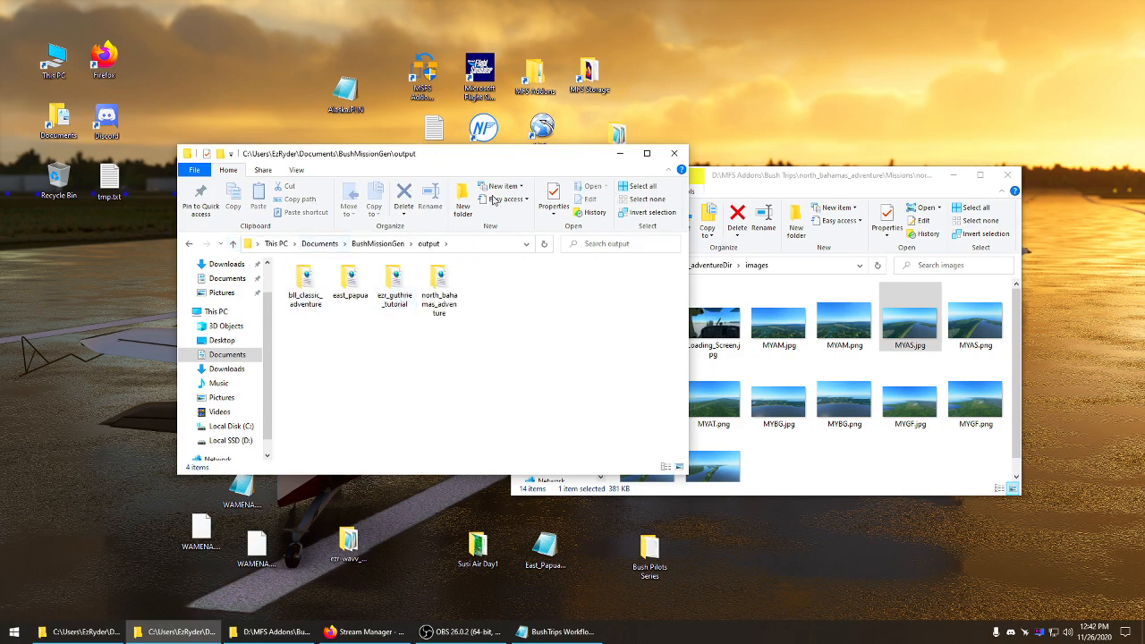
Trace the path from Documents through BushMissionGen and output to the ezr_guthrie_tutorial folder, and return to output
click(321, 247)
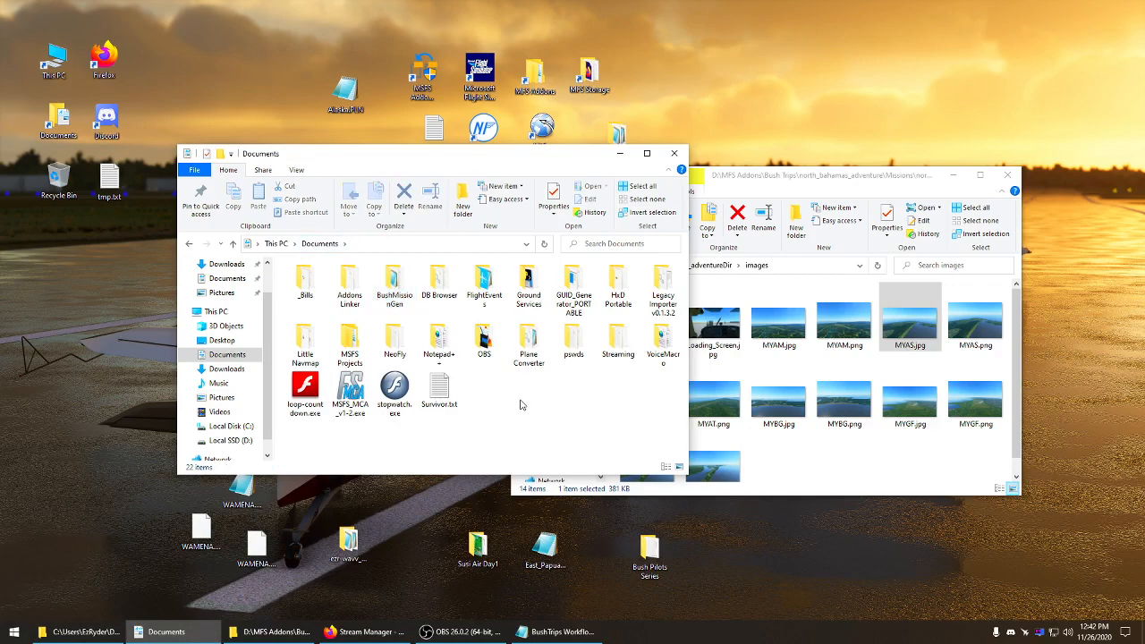
double_click(395, 285)
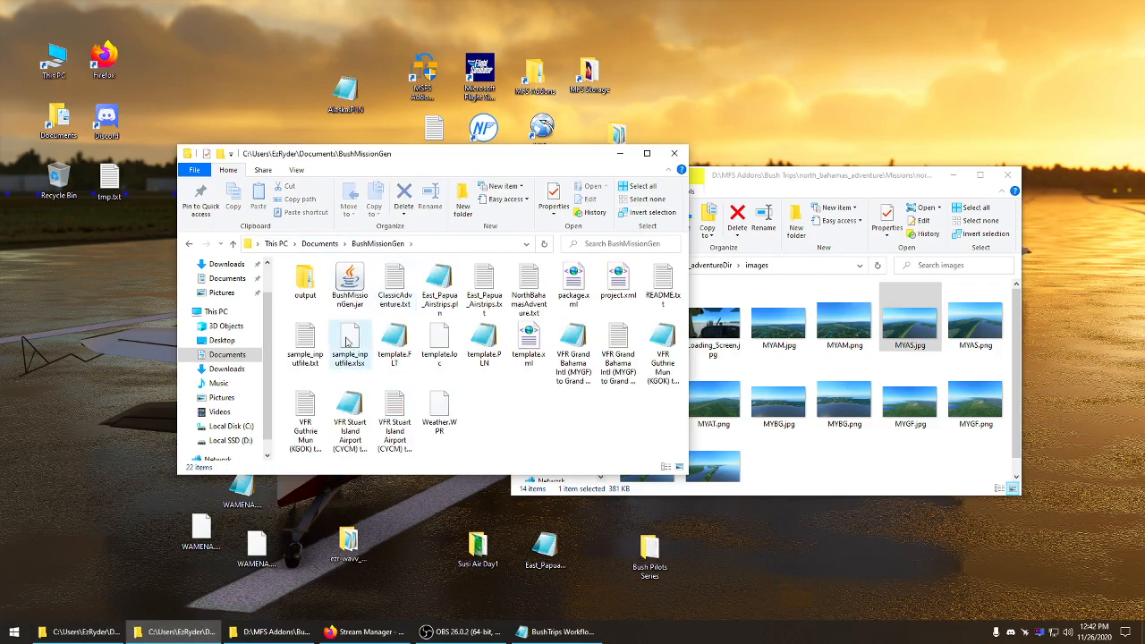
click(305, 294)
double_click(305, 294)
click(392, 286)
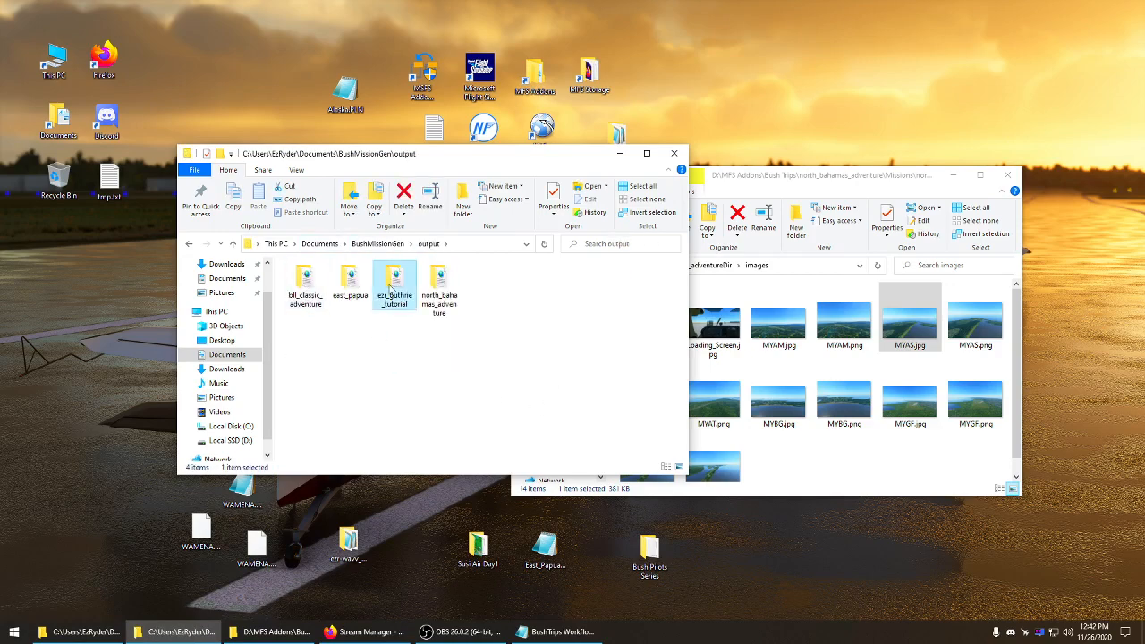
double_click(392, 287)
click(233, 243)
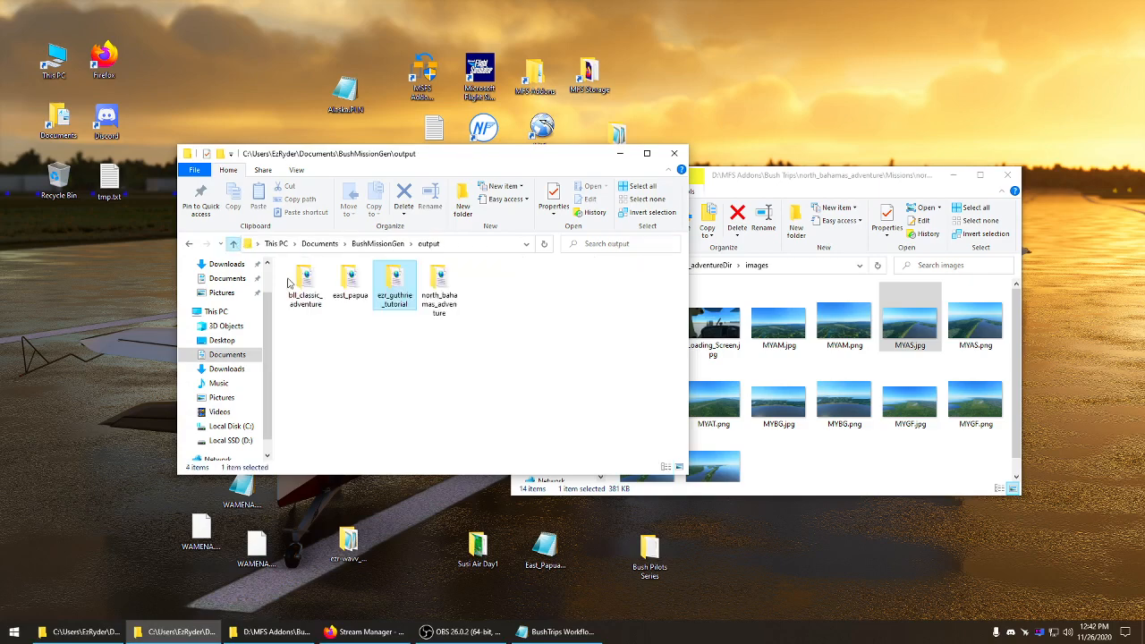
Copy the ezr_guthrie_tutorial folder from output into the MSFS Projects folder in Documents
right_click(394, 296)
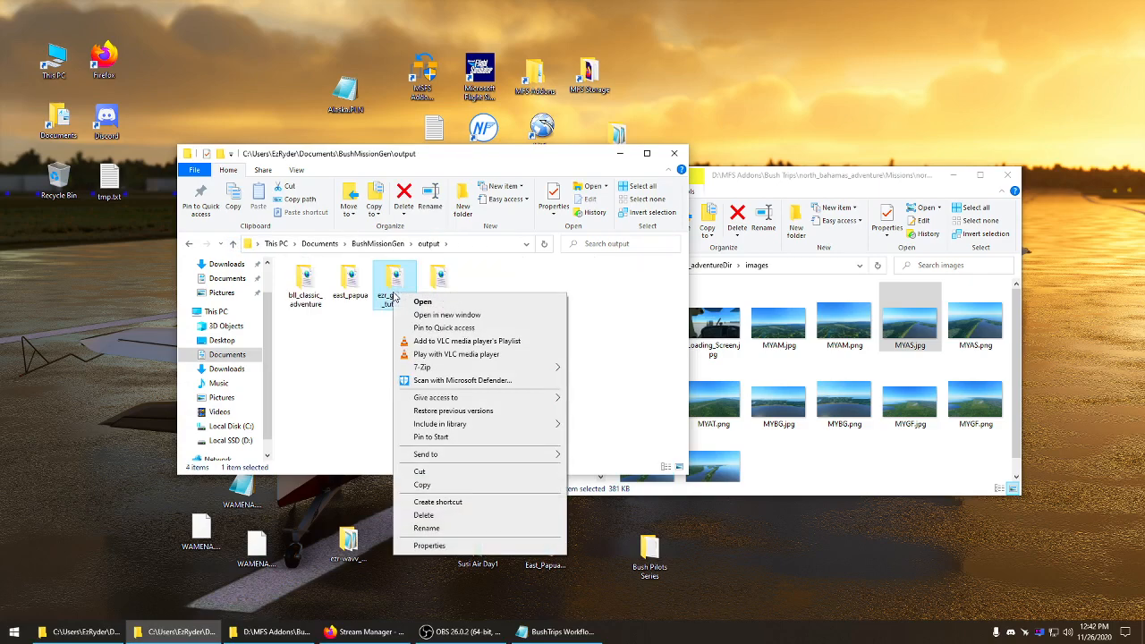
click(421, 484)
click(232, 244)
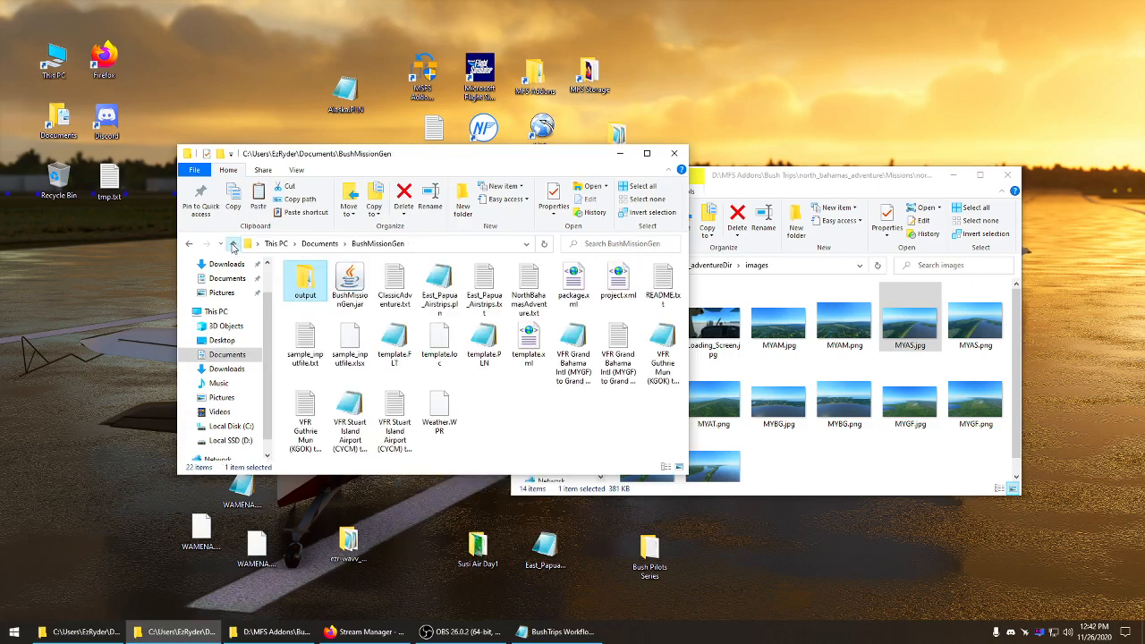
click(233, 244)
double_click(345, 350)
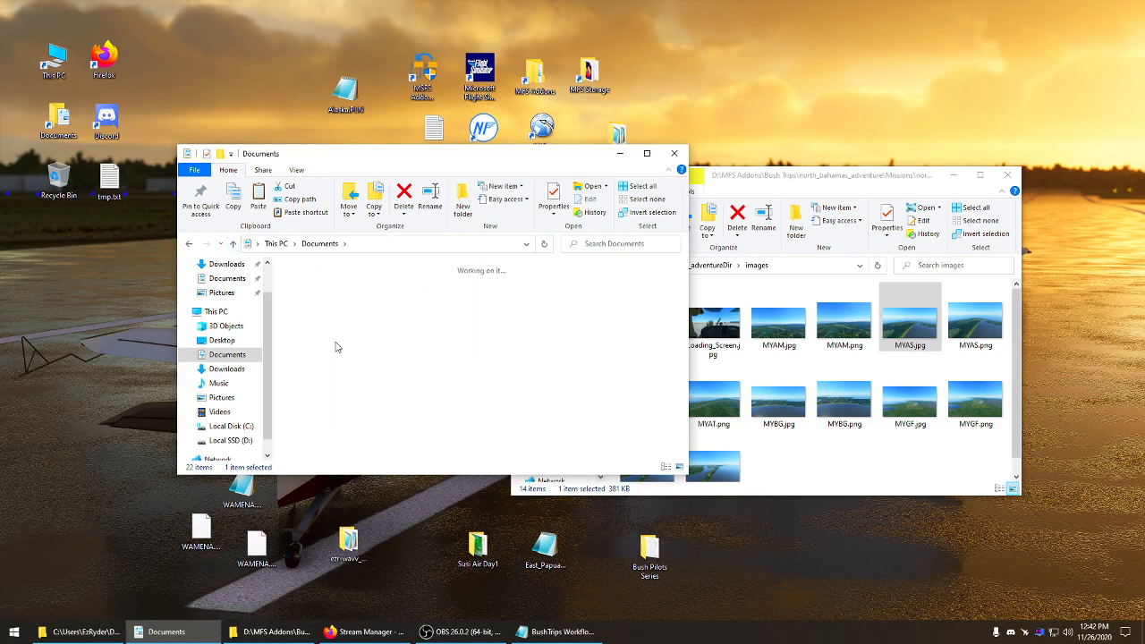
right_click(490, 428)
click(506, 506)
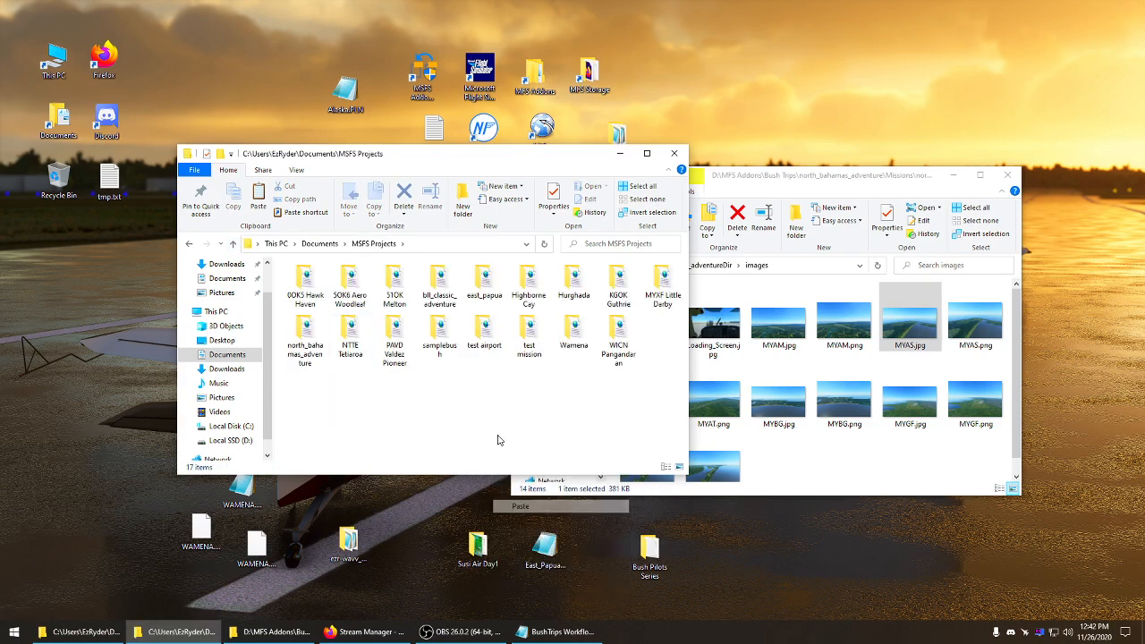
click(491, 434)
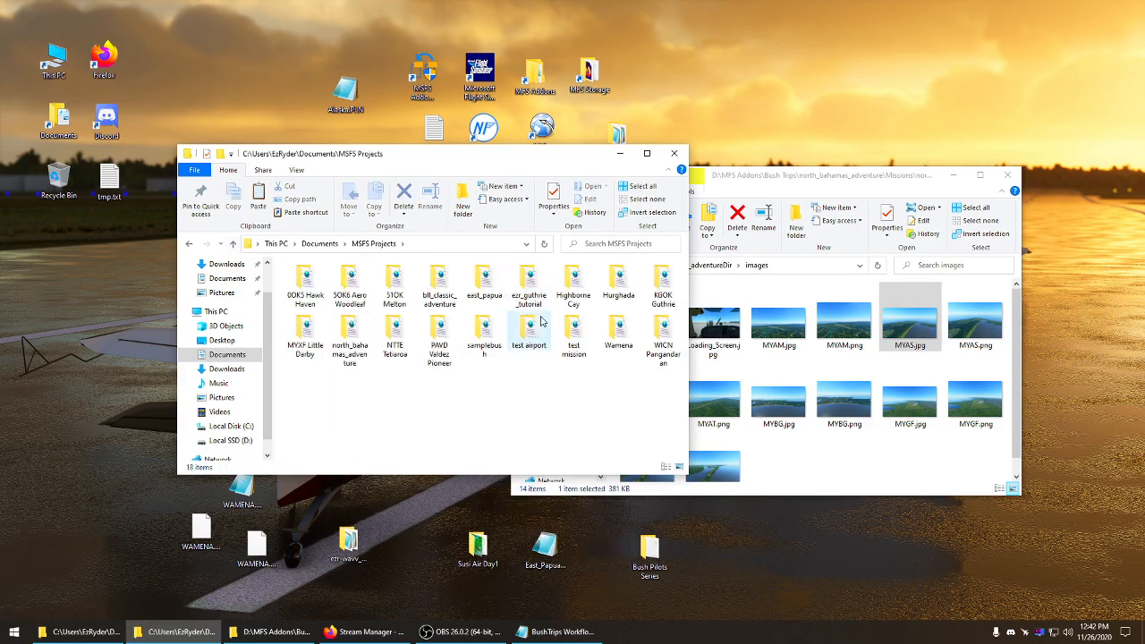
Close the MSFS Projects and Bahamas images windows, and launch Microsoft Flight Simulator
click(675, 158)
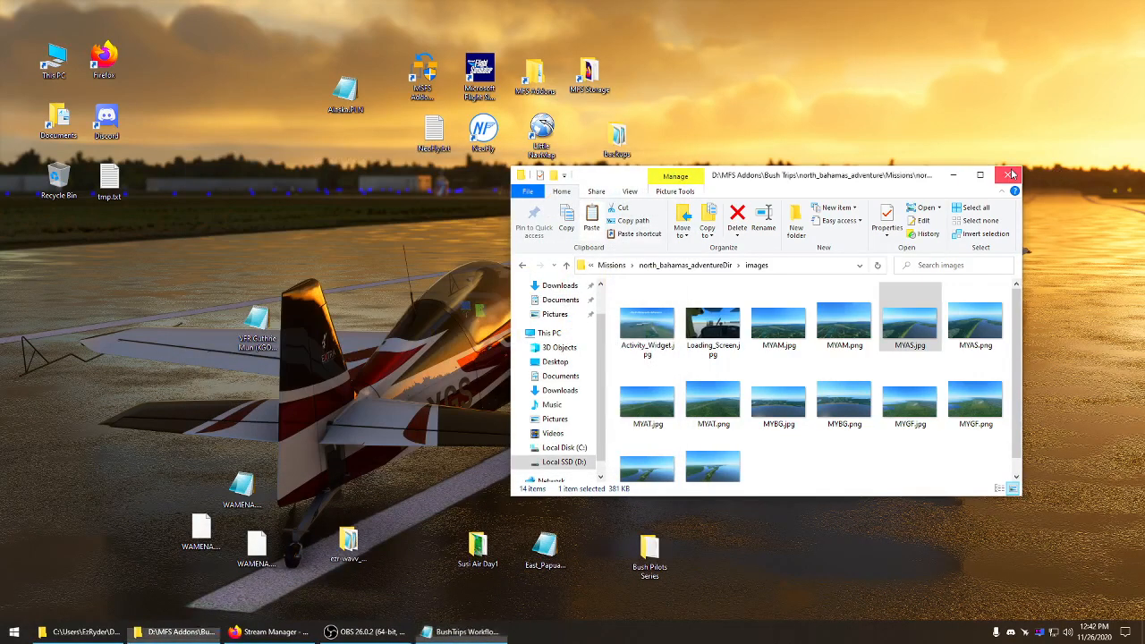
click(1010, 172)
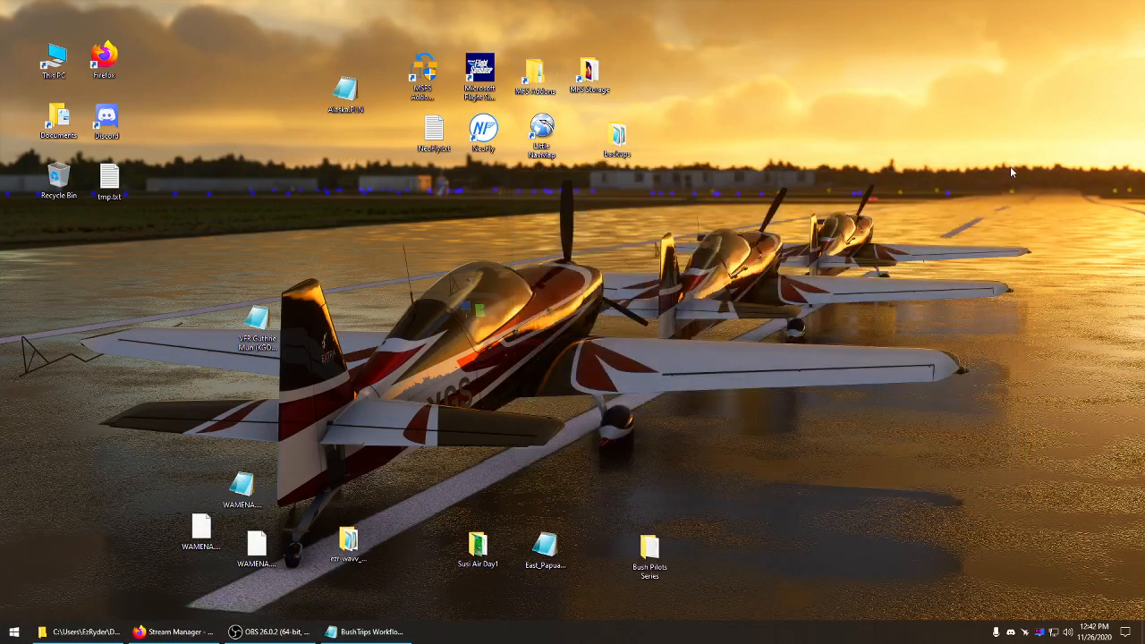
click(14, 632)
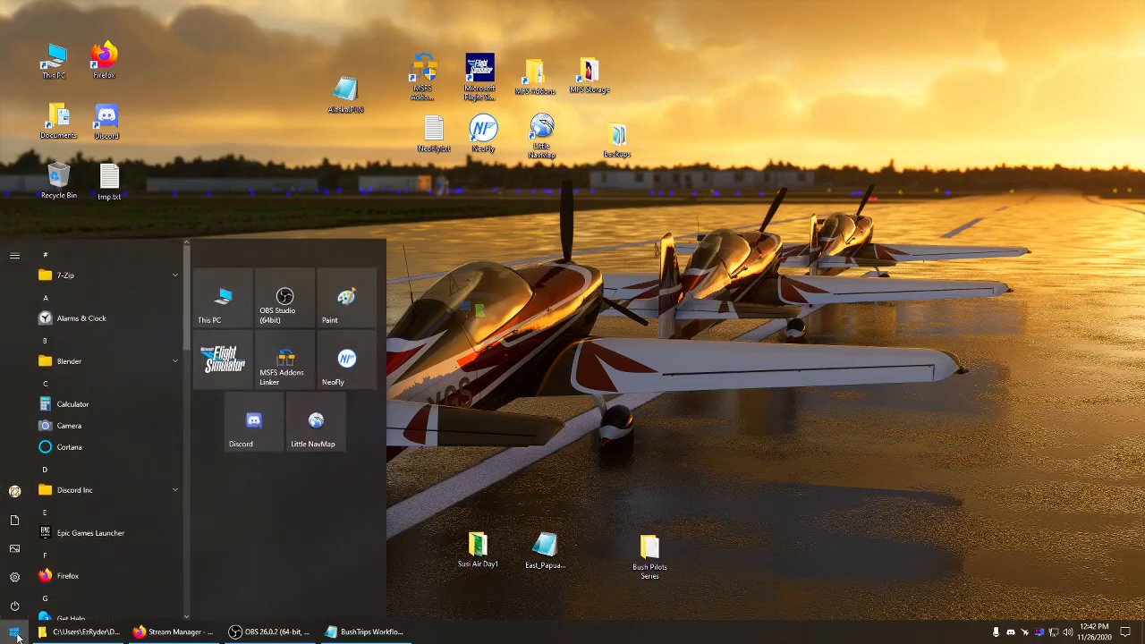
click(404, 271)
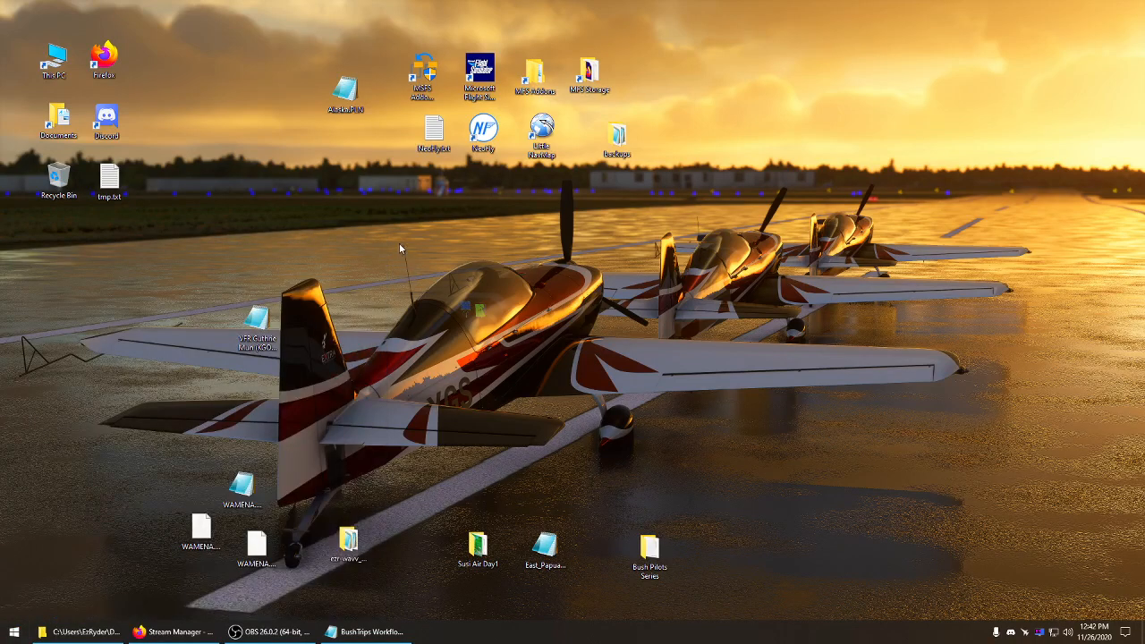
double_click(481, 82)
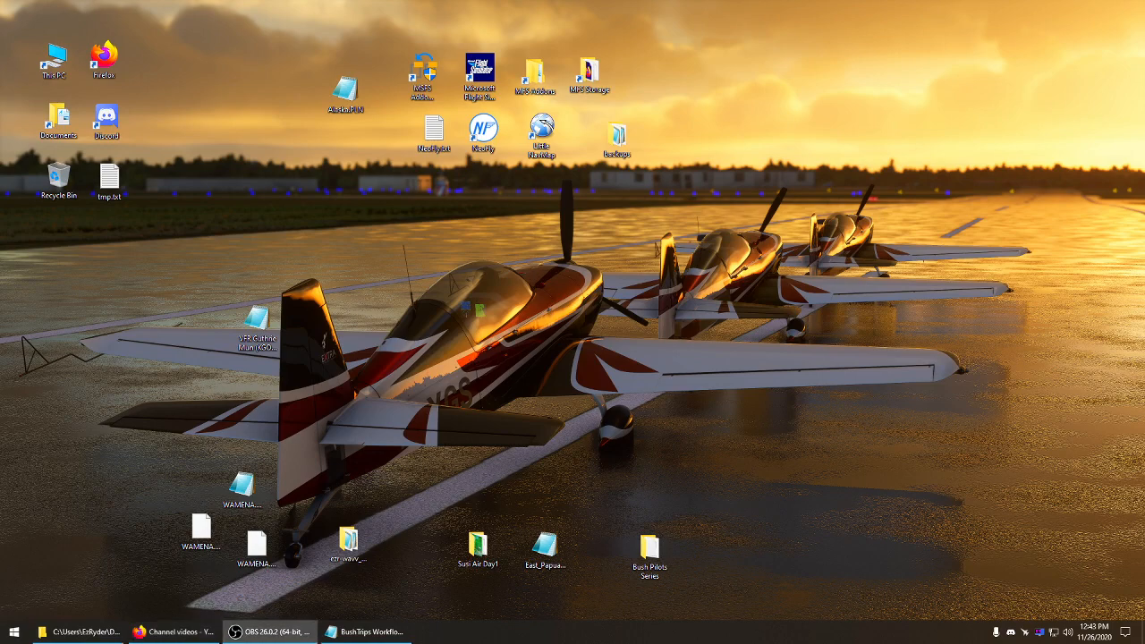
click(208, 293)
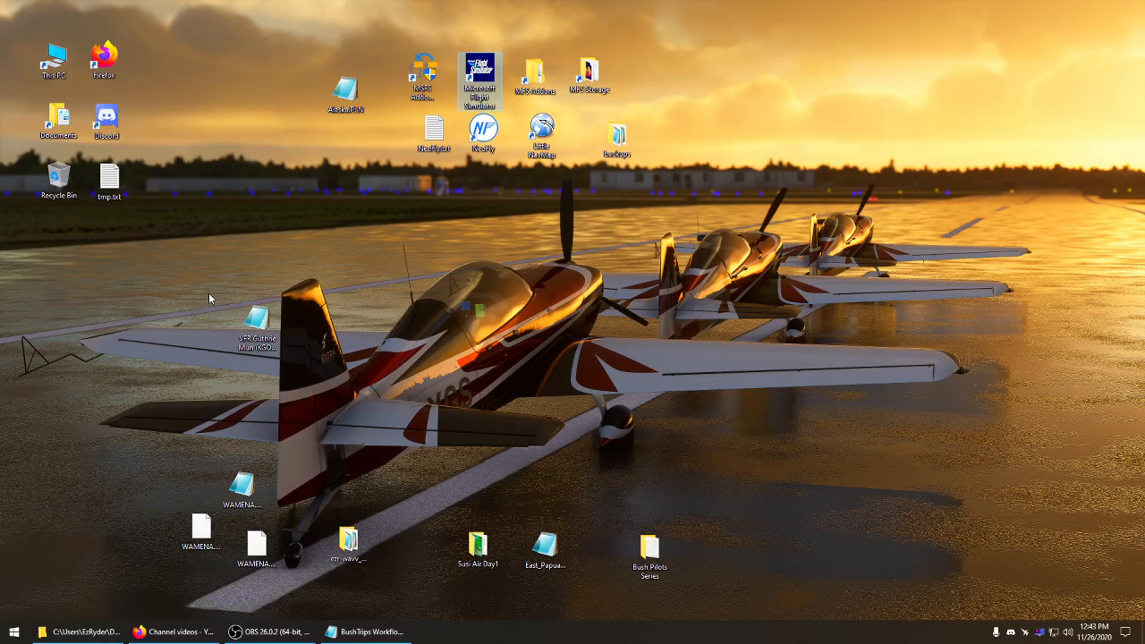
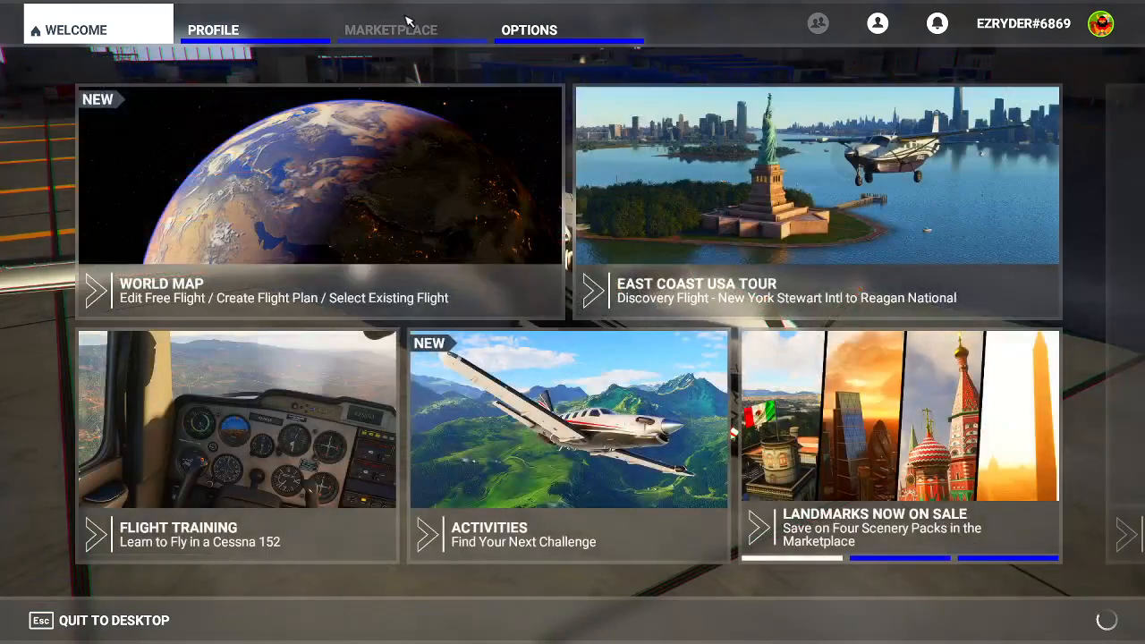
Turn Developer Mode on in the general developer options, apply the change and return to the options overview
click(529, 35)
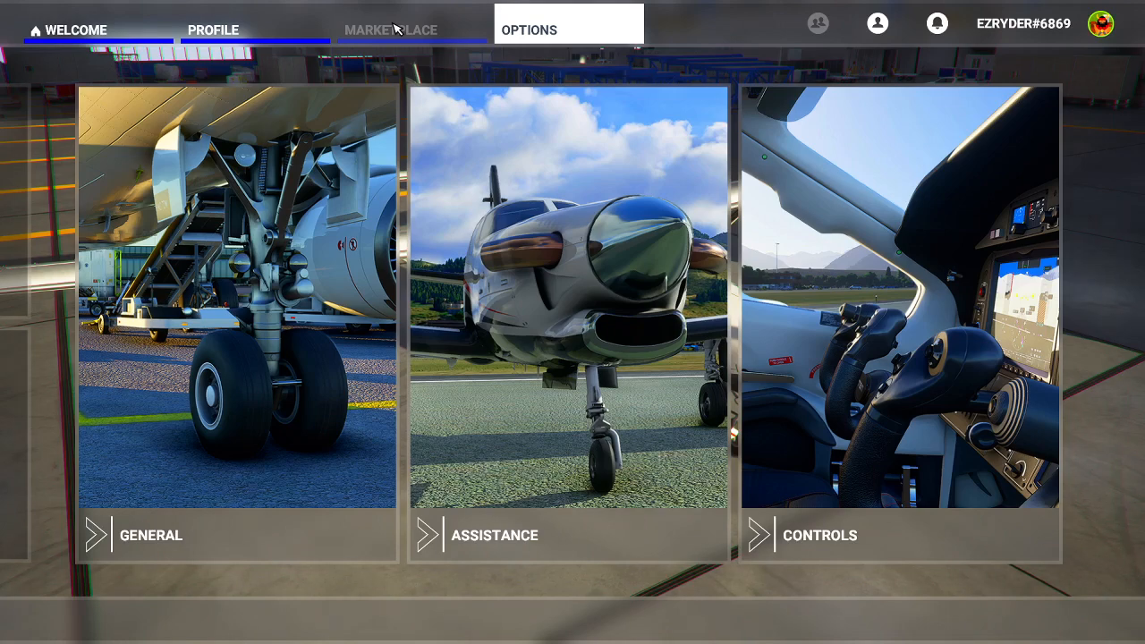
click(206, 300)
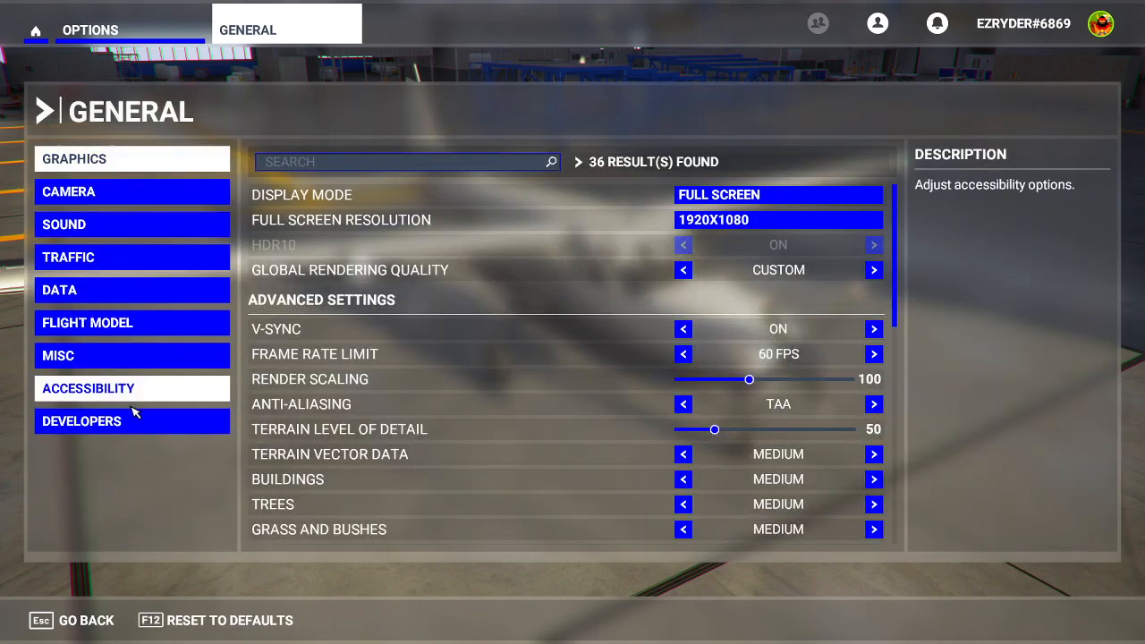
click(126, 420)
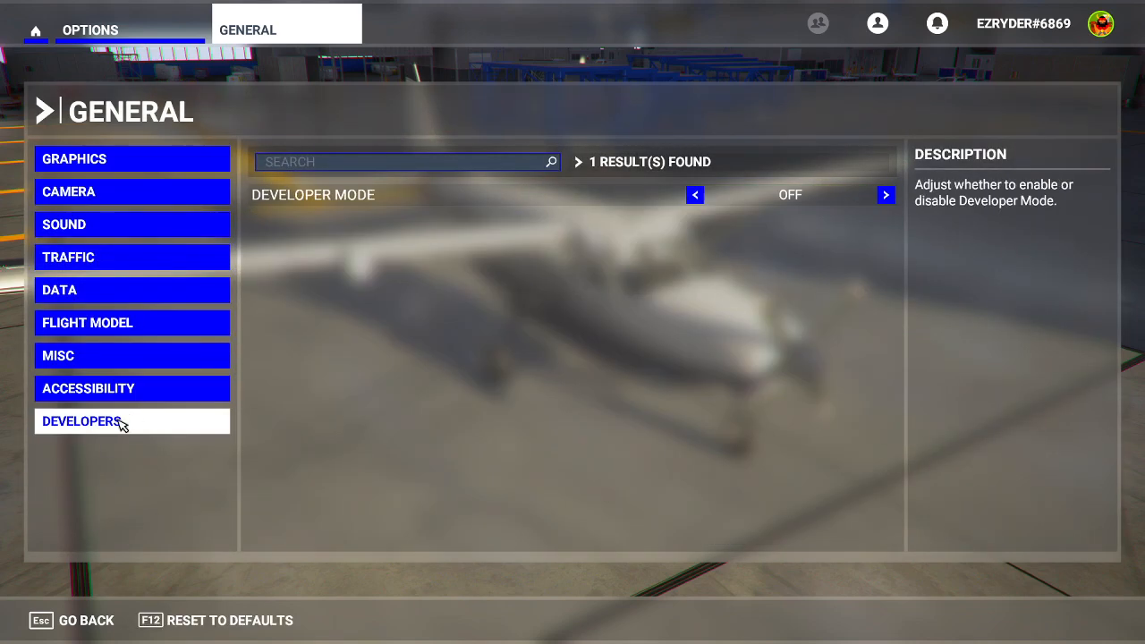
click(884, 194)
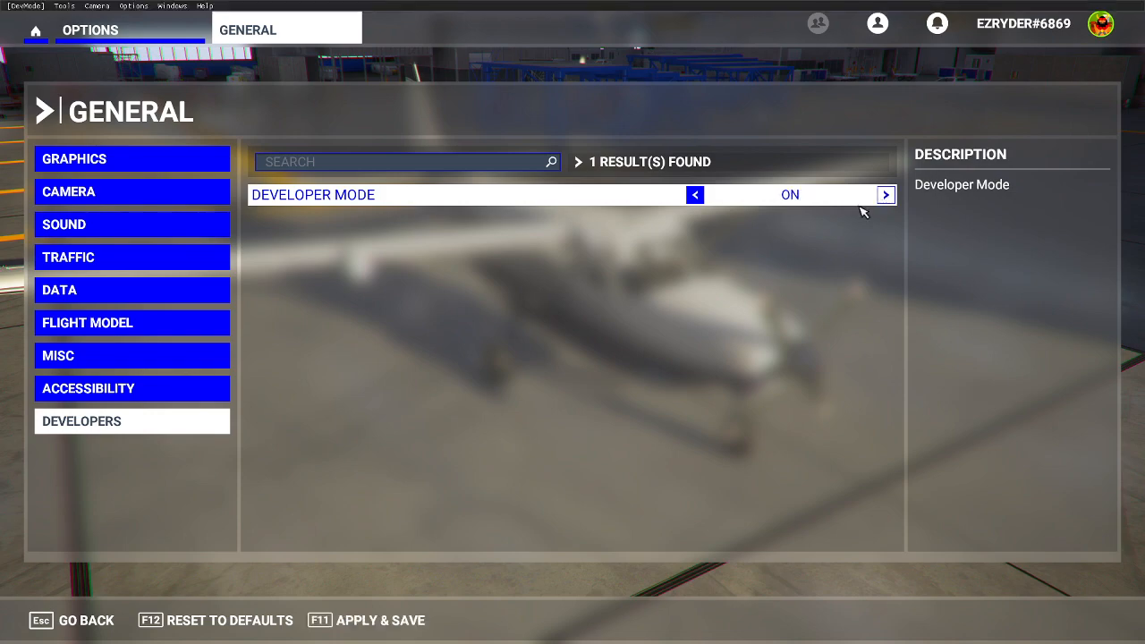
click(361, 627)
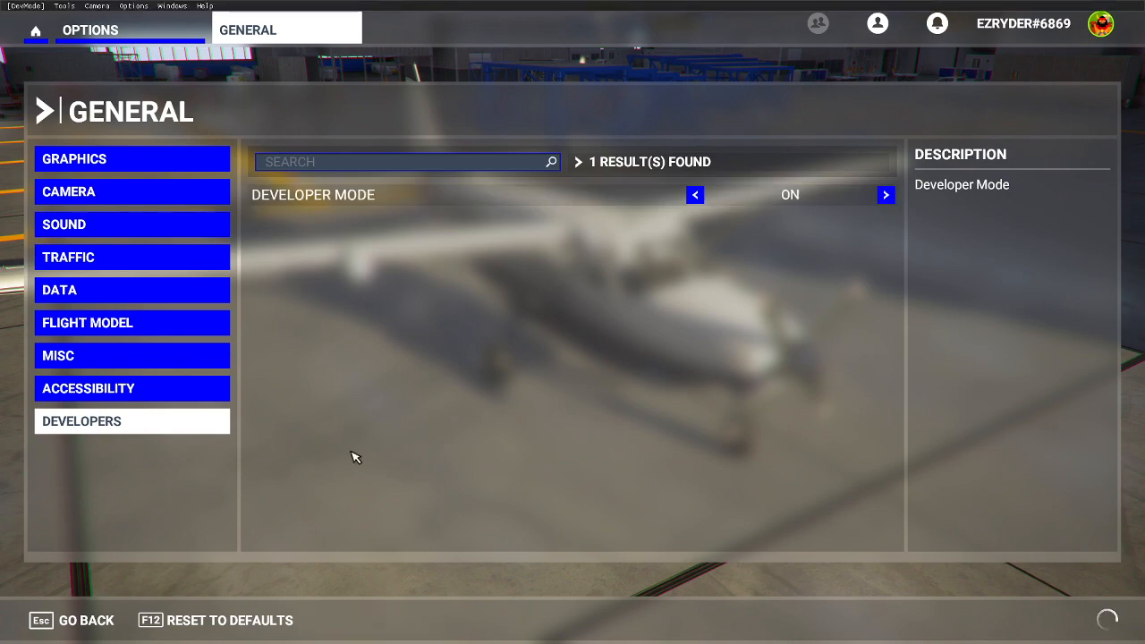
click(73, 620)
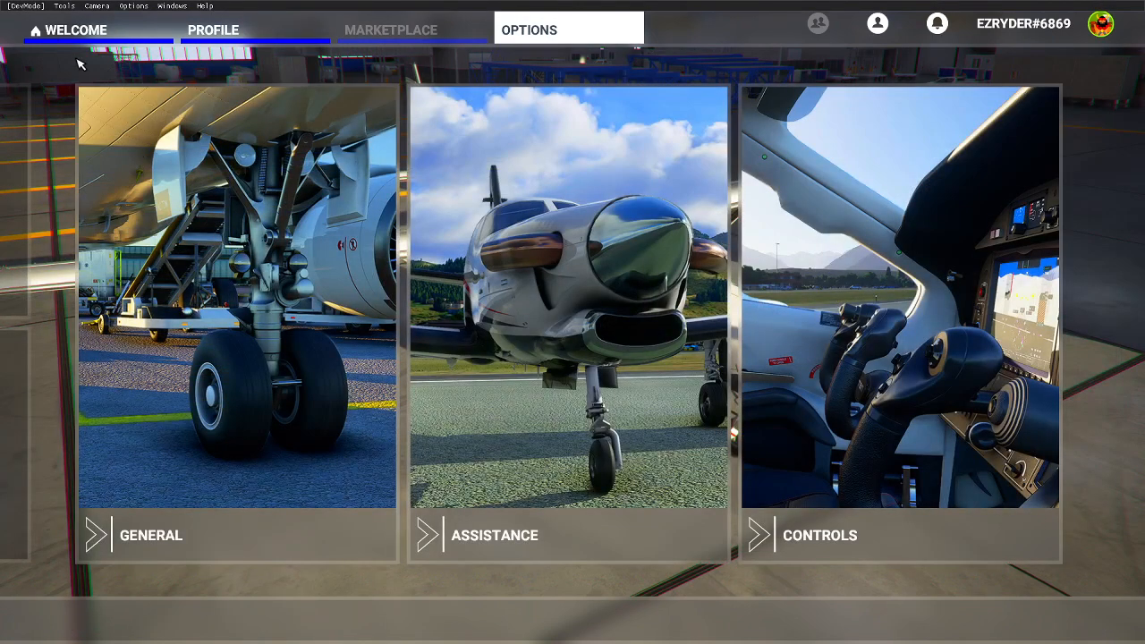
Open the project file ezr_guthrie_tutorialproject.xml from Documents > MSFS Projects > ezr_guthrie_tutorial in Developer Mode
click(25, 5)
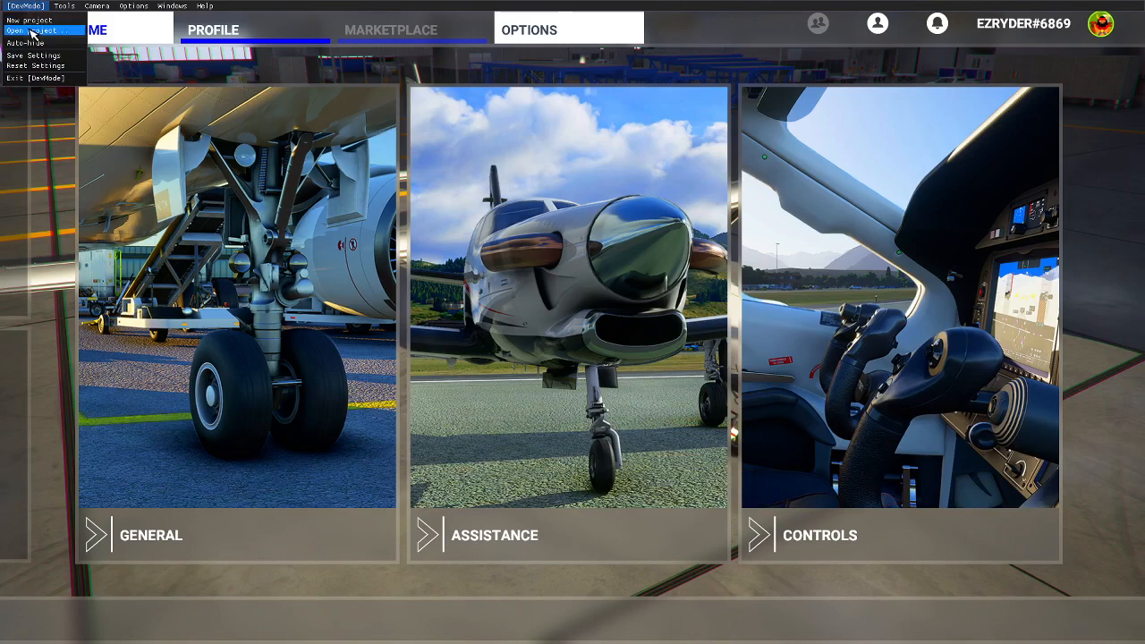
click(29, 31)
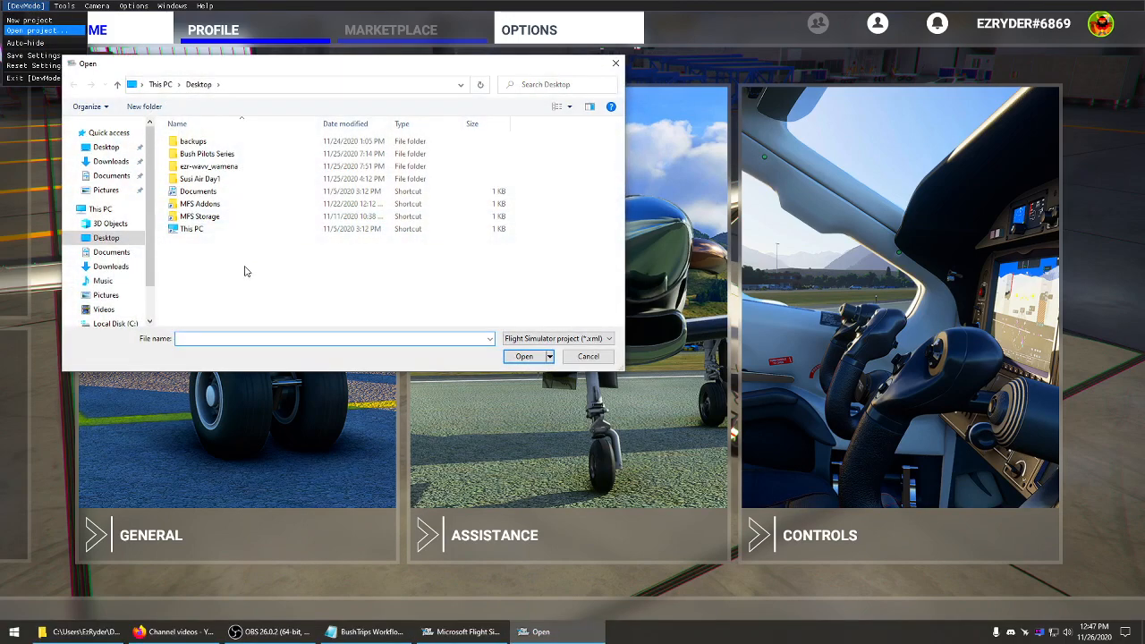
click(111, 175)
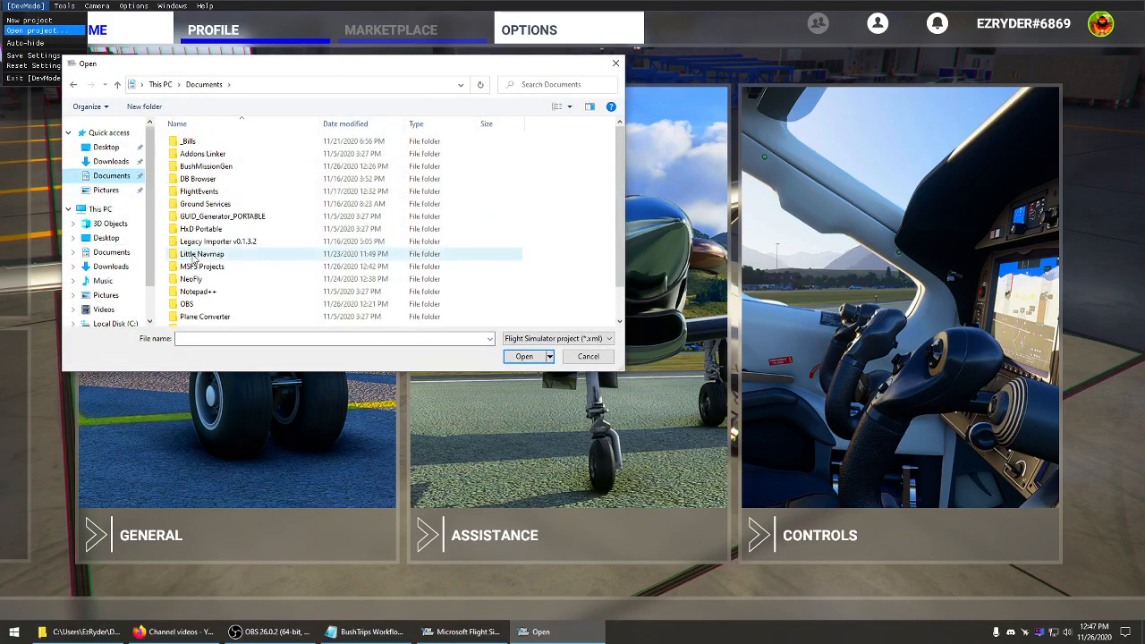
double_click(200, 266)
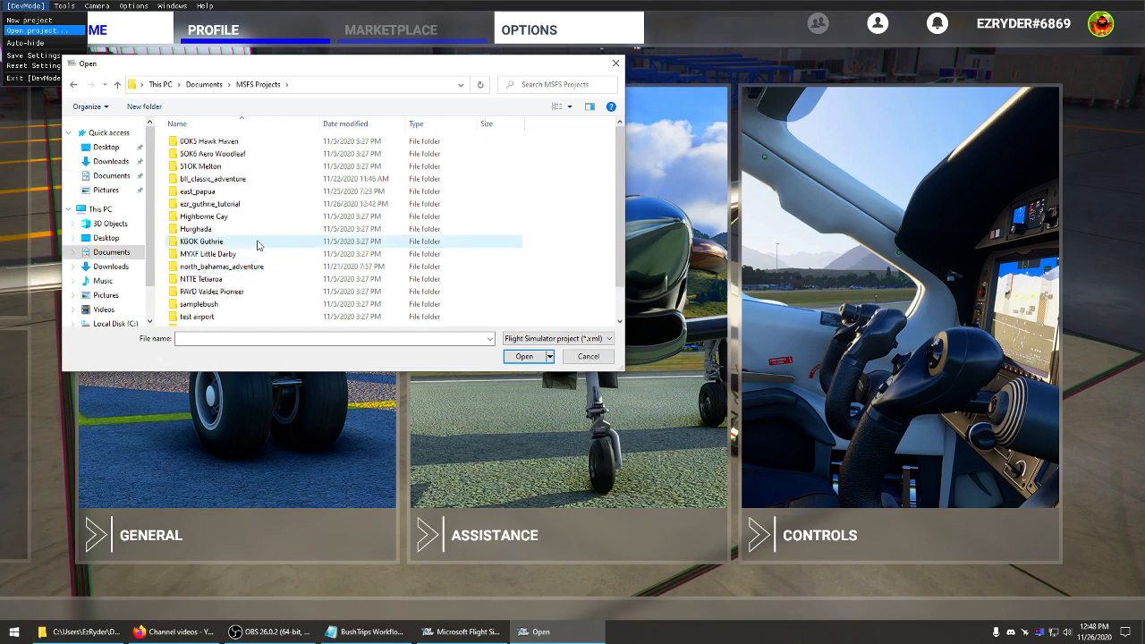
double_click(229, 204)
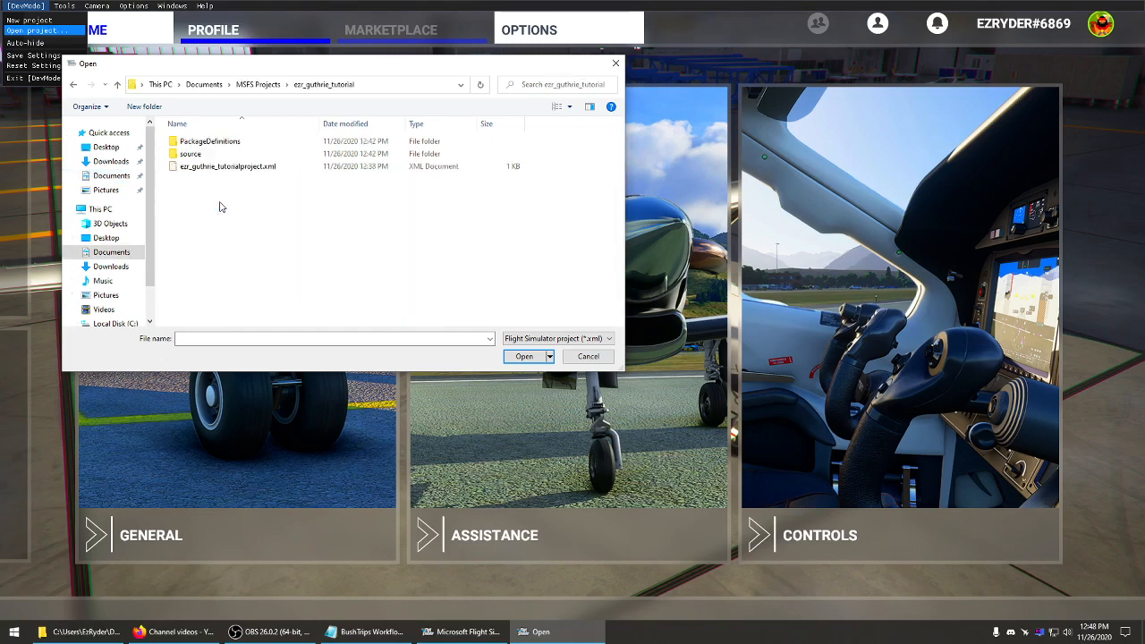
click(231, 169)
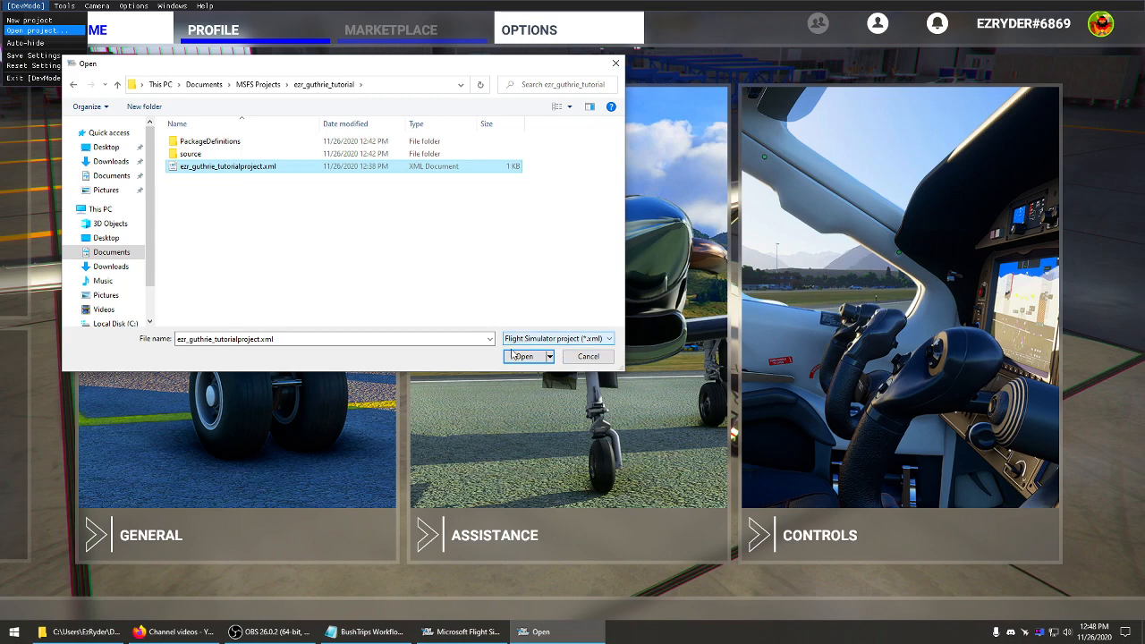
click(524, 356)
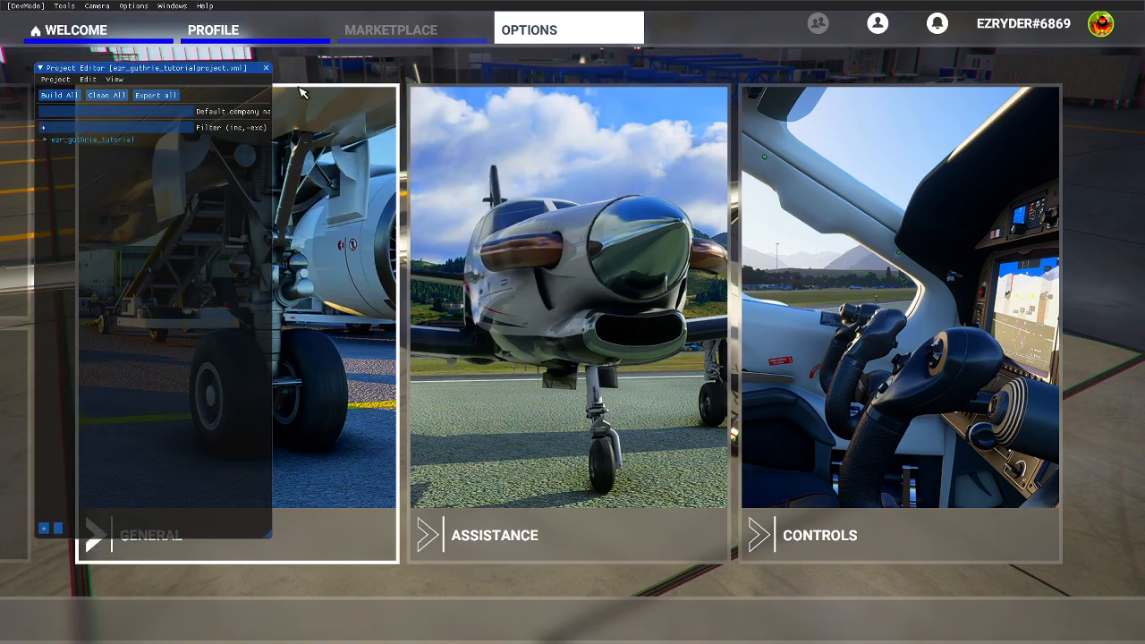
Reposition the Project Editor, show the Inspector for the ezr_guthrie_tutorial package, and build the package
drag(187, 75, 256, 90)
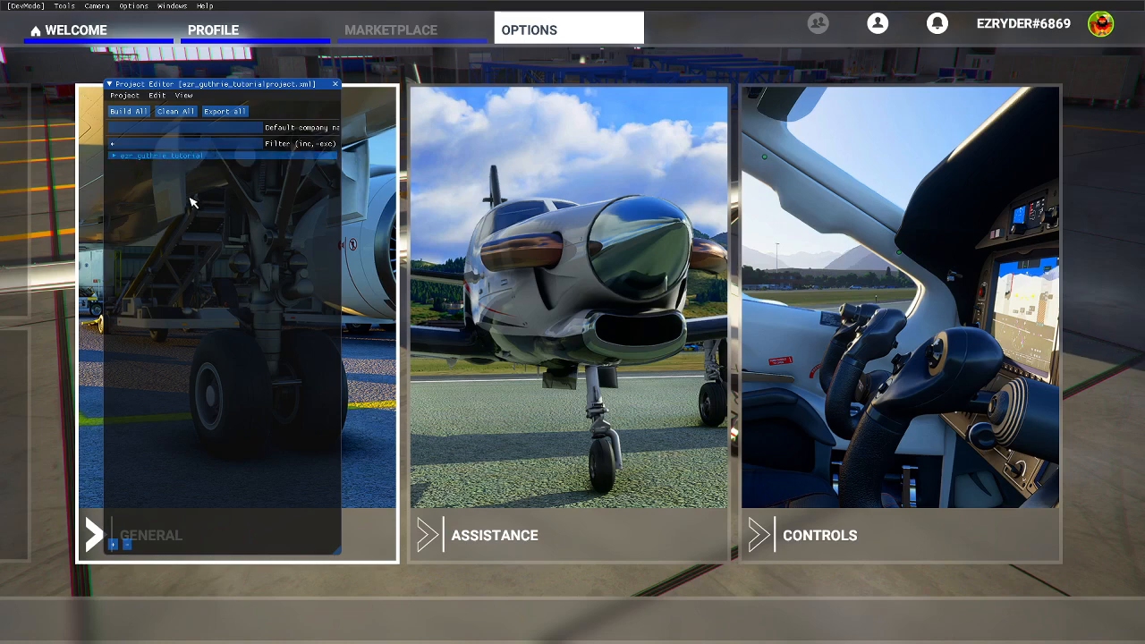
click(183, 95)
click(193, 111)
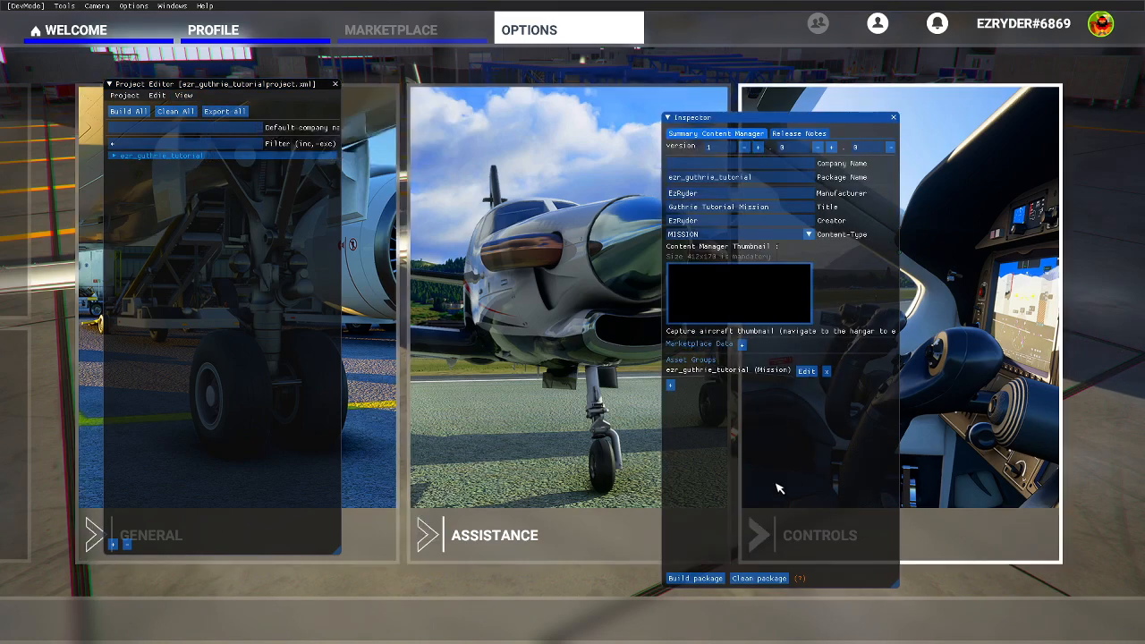
click(702, 579)
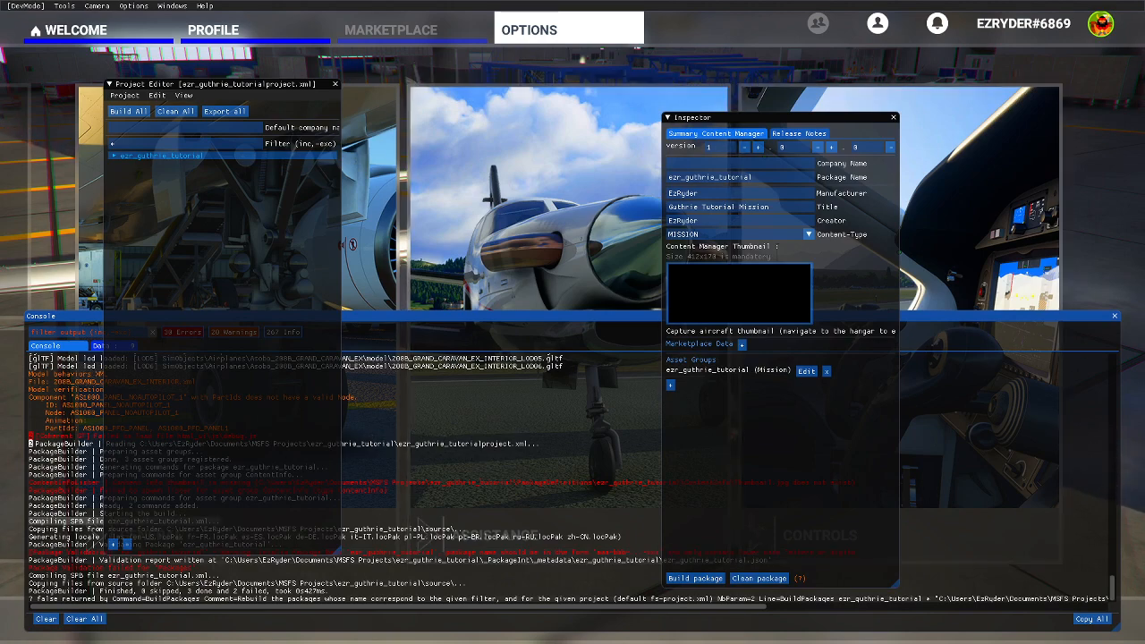
In File Explorer, check the build output in MSFS Projects > ezr_guthrie_tutorial > Packages > ezr_guthrie_tutorial, and return to the project folder
key(alt+Tab)
click(504, 417)
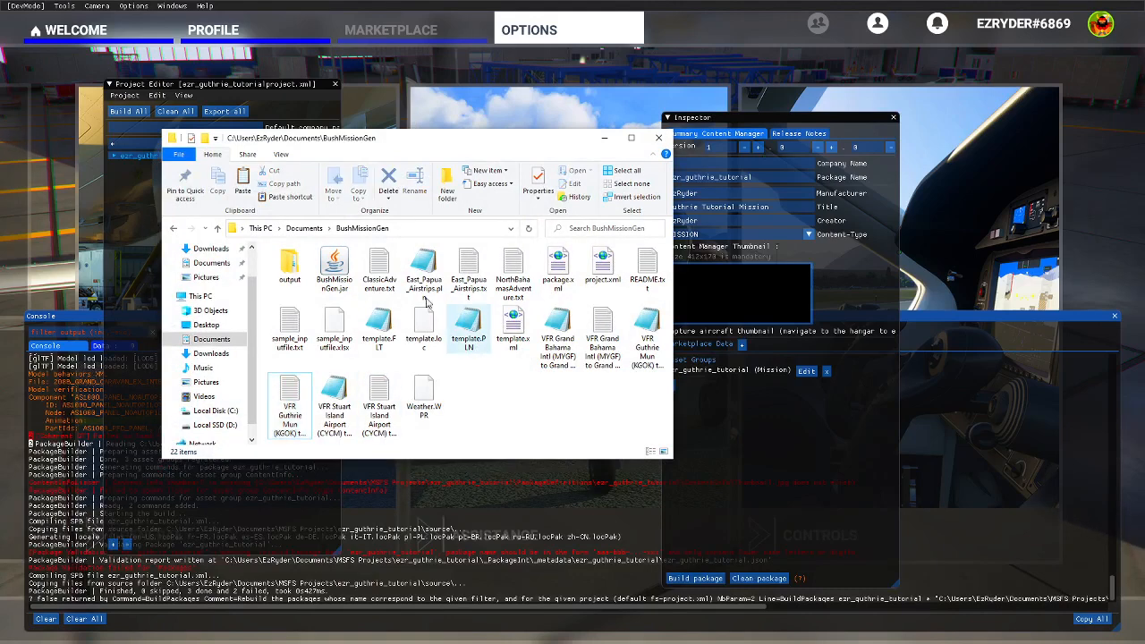
click(217, 229)
click(217, 229)
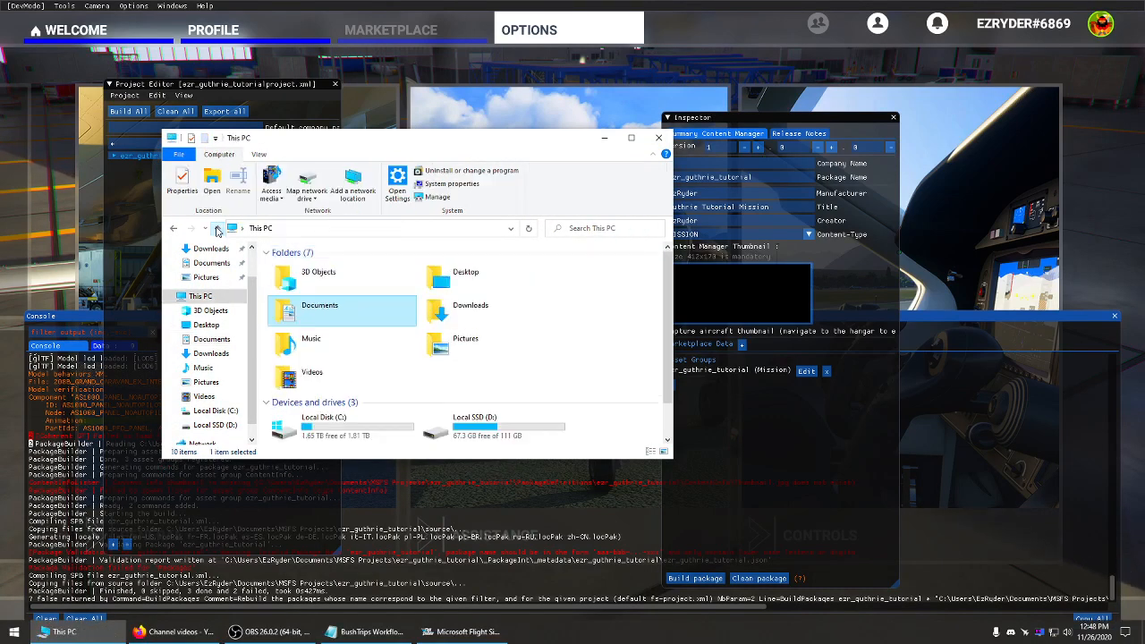
double_click(319, 308)
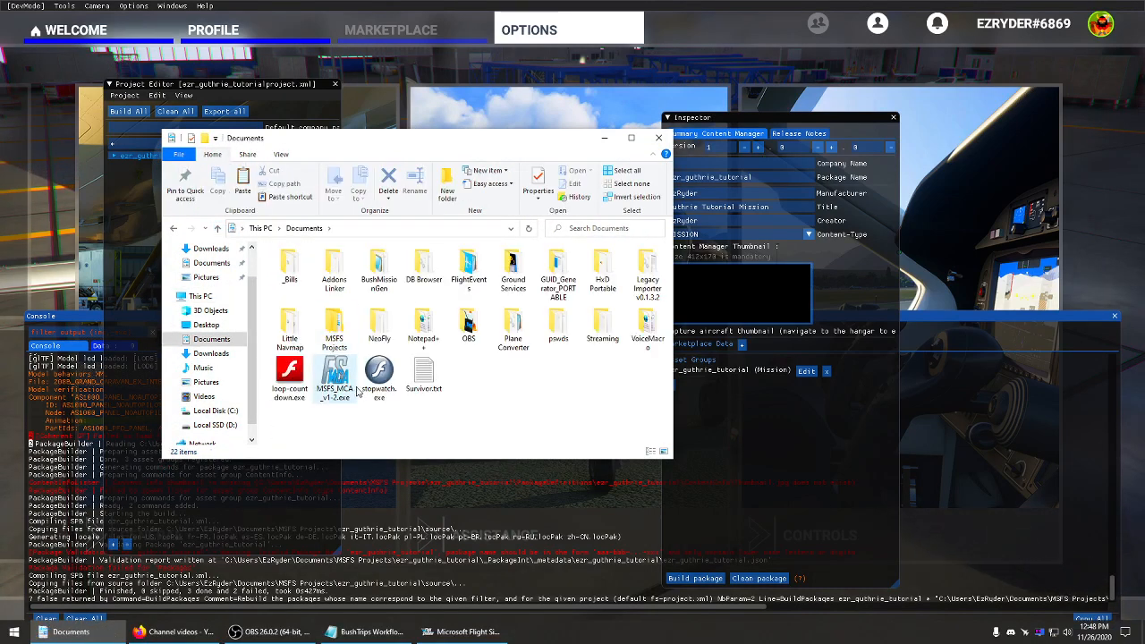
double_click(334, 326)
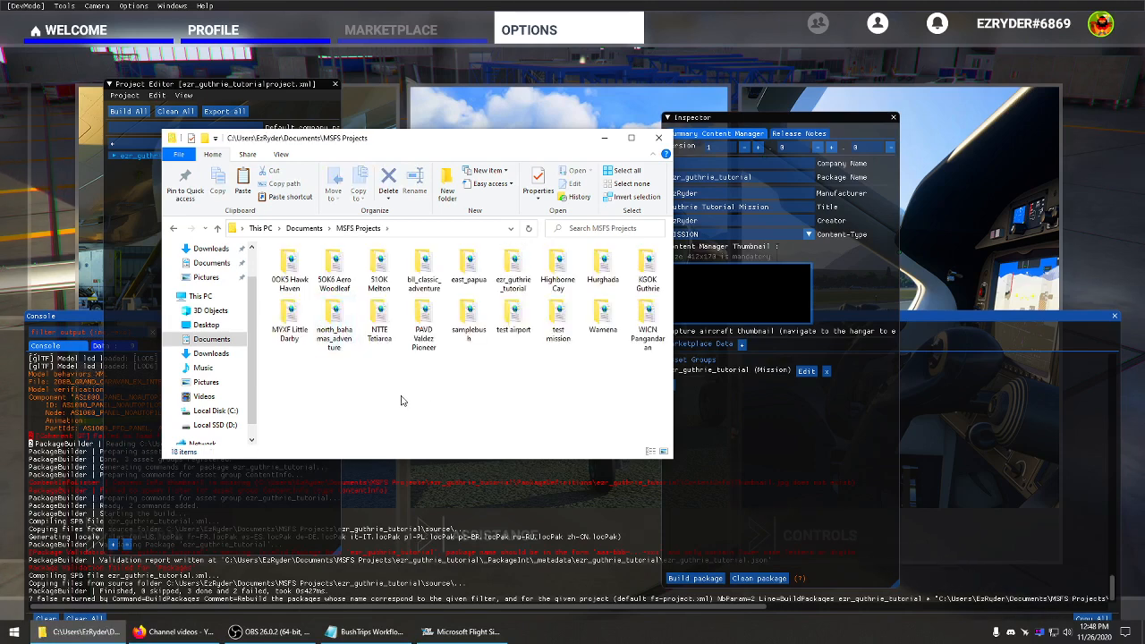
double_click(502, 280)
click(298, 292)
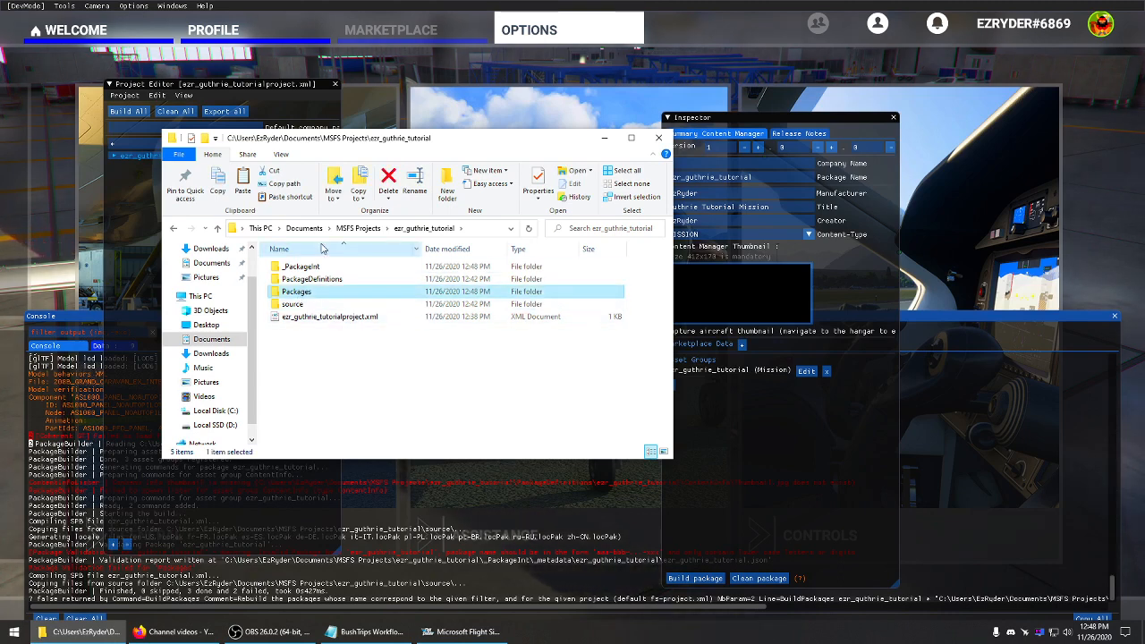
double_click(296, 292)
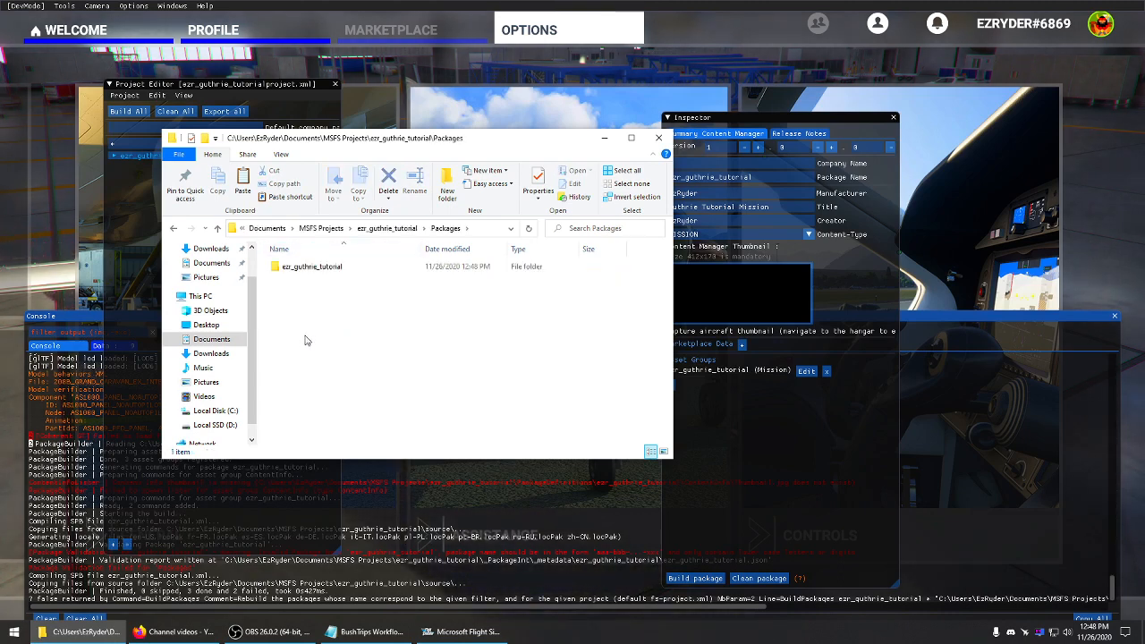
double_click(328, 268)
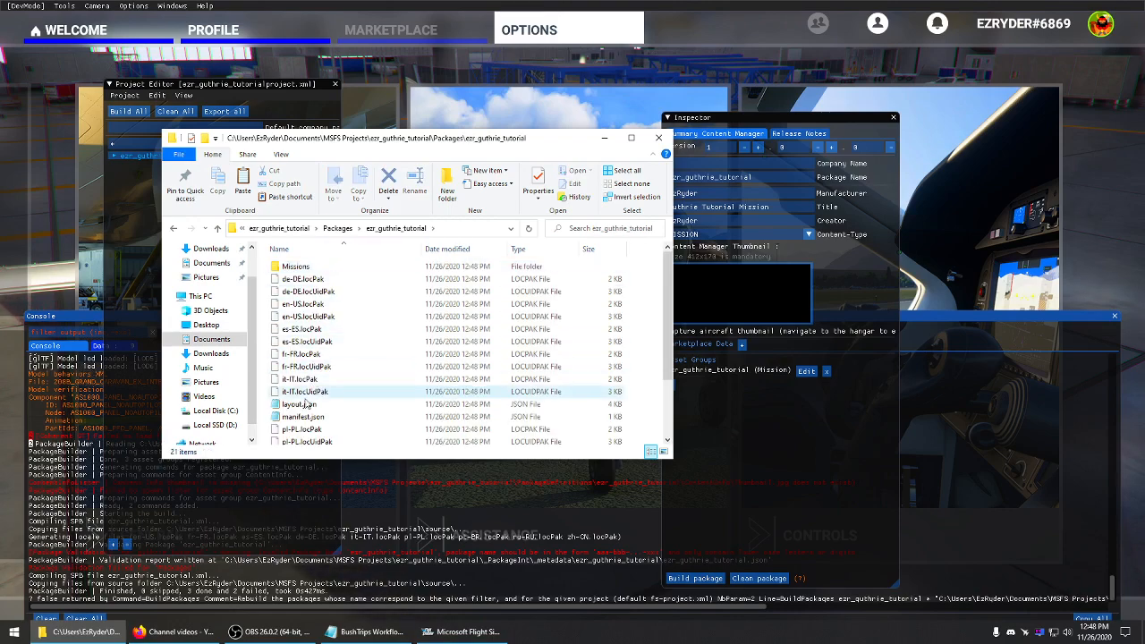
click(218, 229)
click(218, 229)
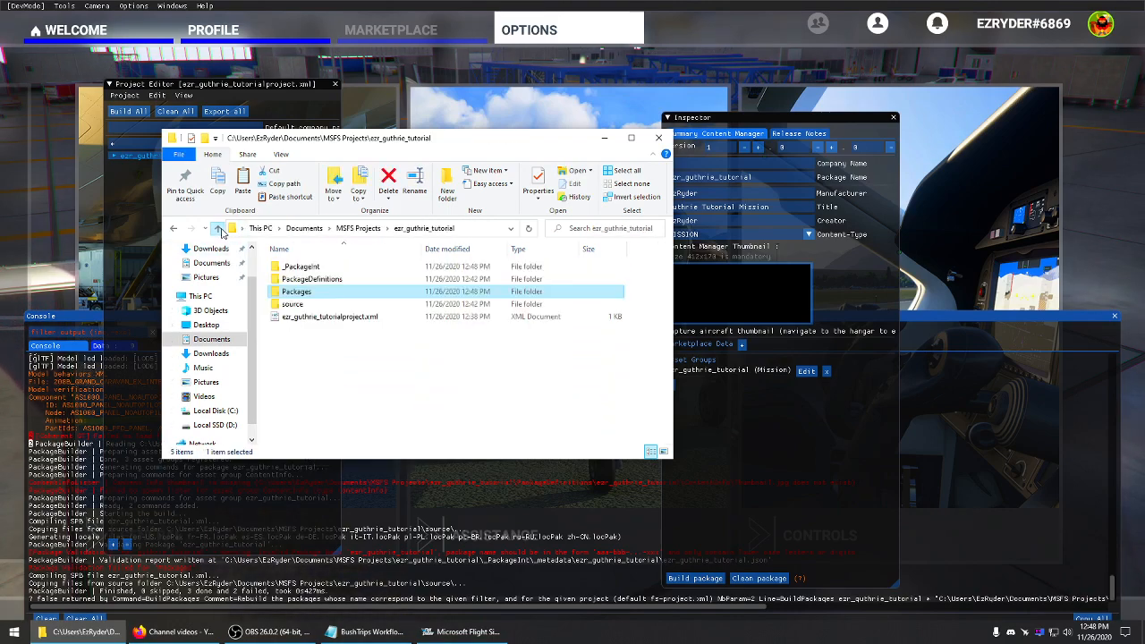
click(335, 348)
Switch back to Flight Simulator, close the Inspector, Console and Project Editor windows, and return to the Welcome page
click(581, 57)
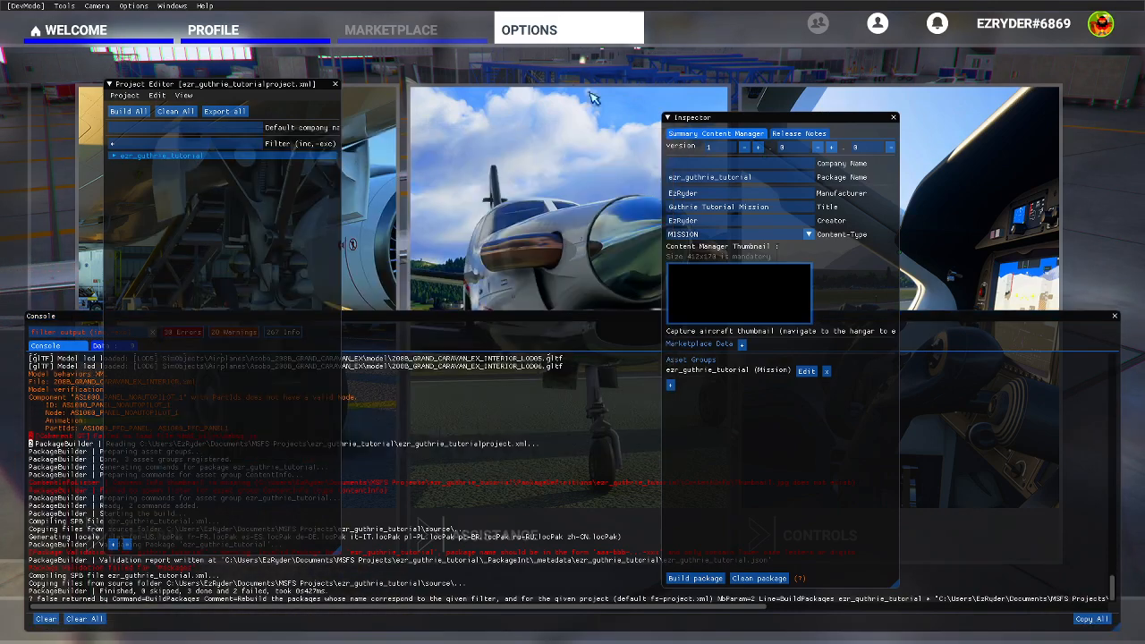
click(893, 117)
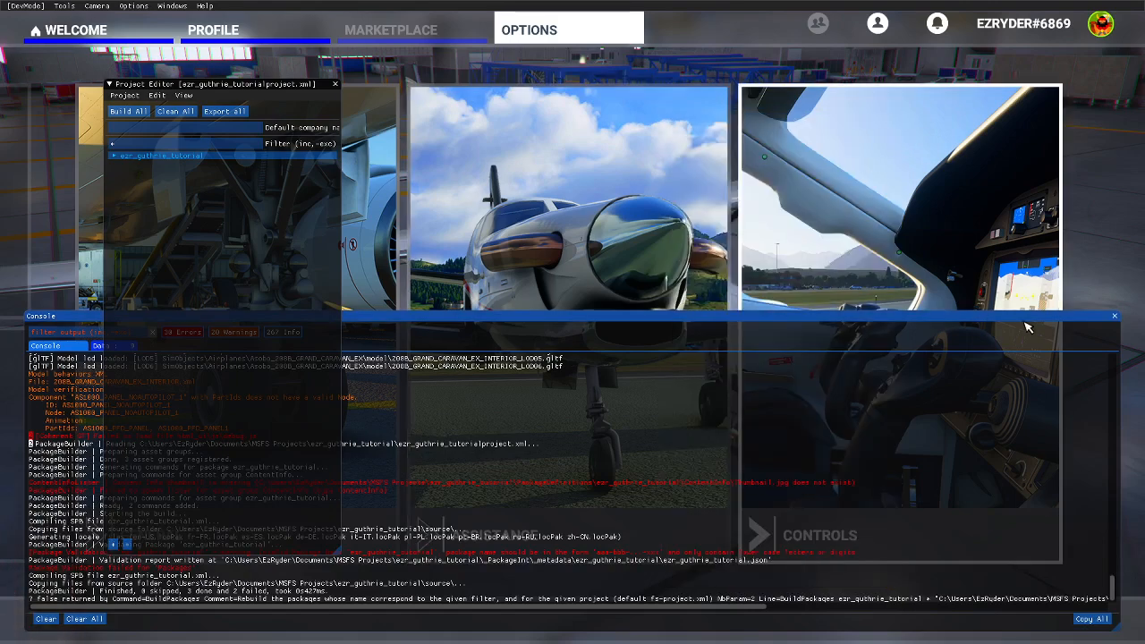
click(1115, 317)
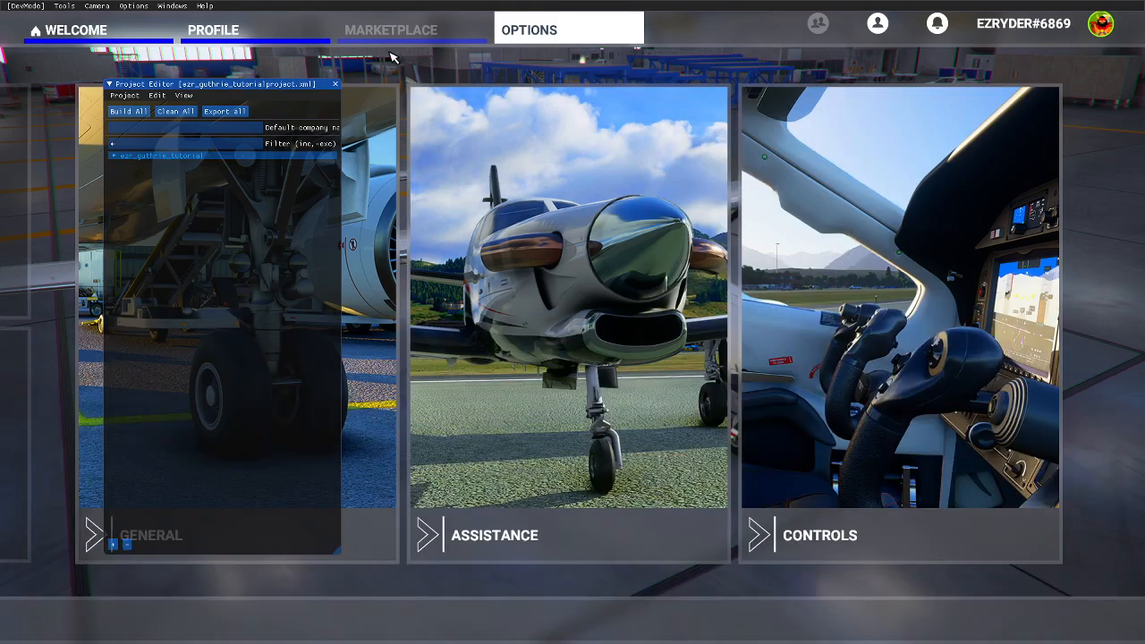
click(335, 84)
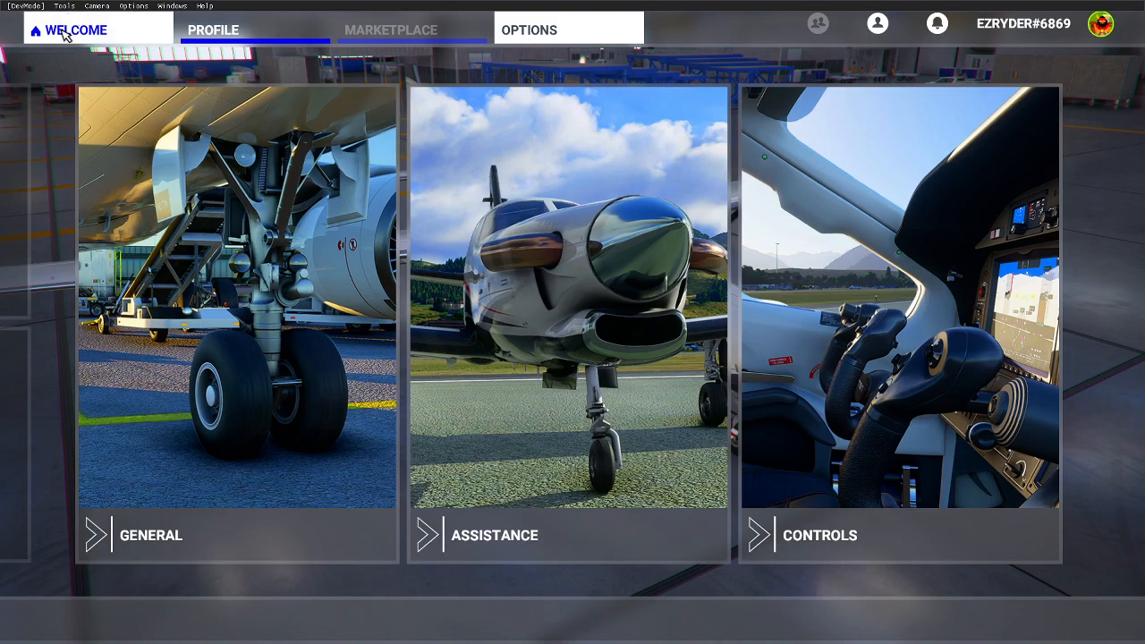
click(66, 34)
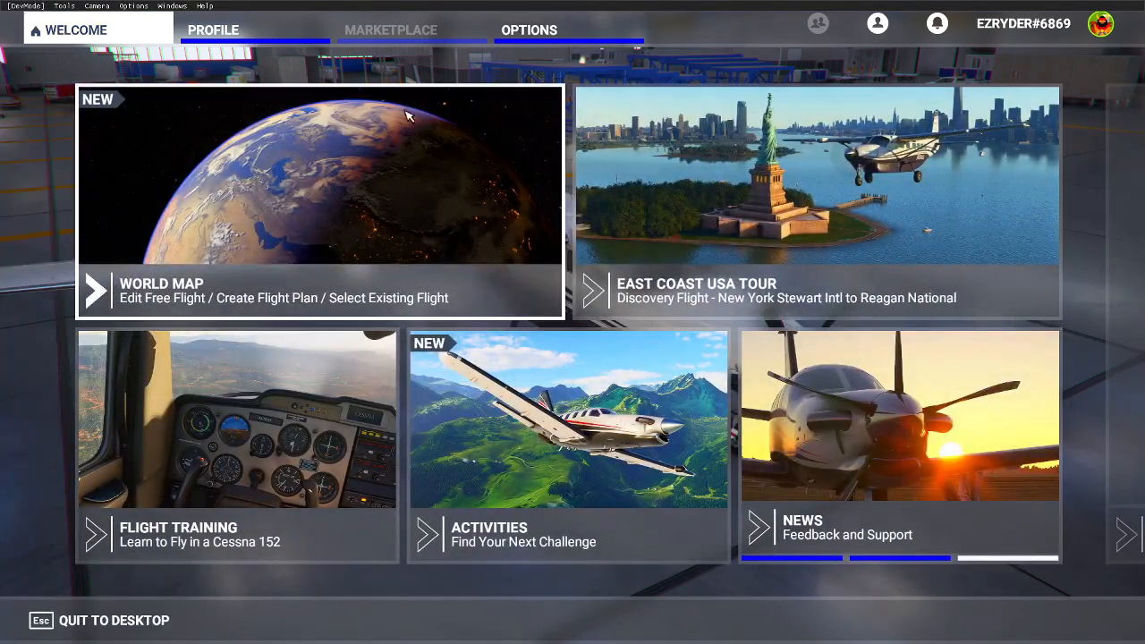
Turn Developer Mode off in the general developer options and apply the change
click(564, 34)
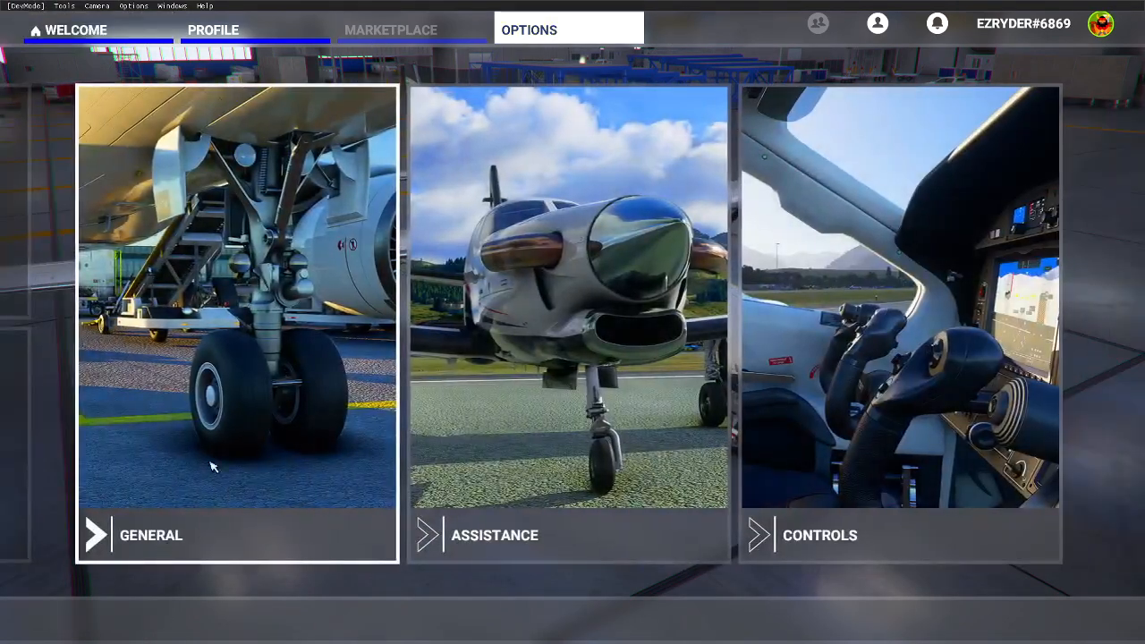
click(215, 460)
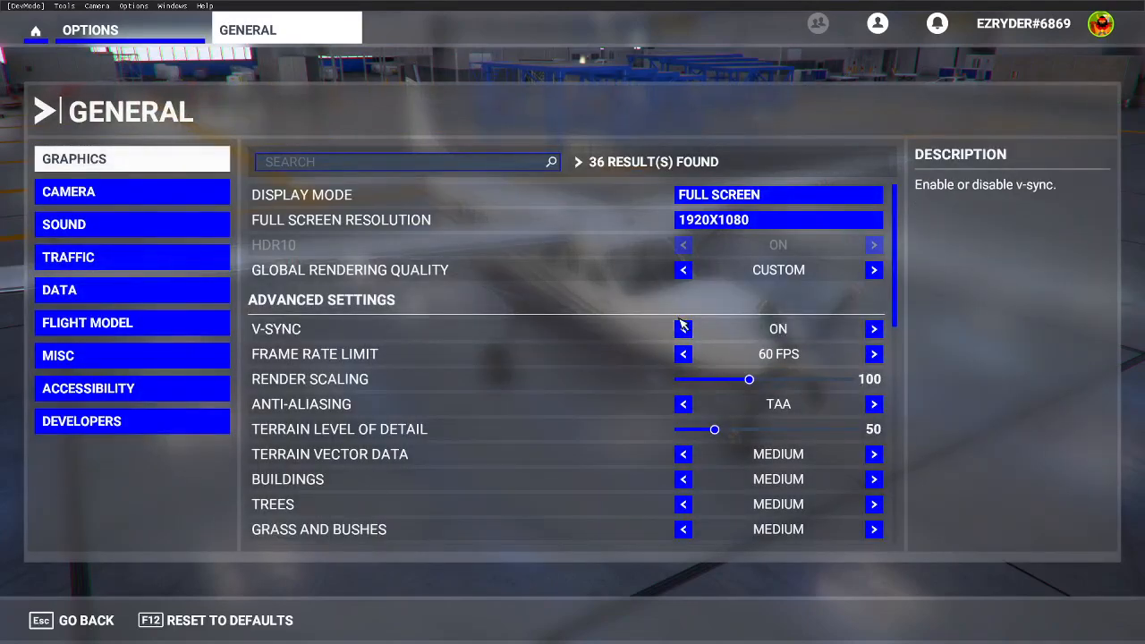
click(148, 430)
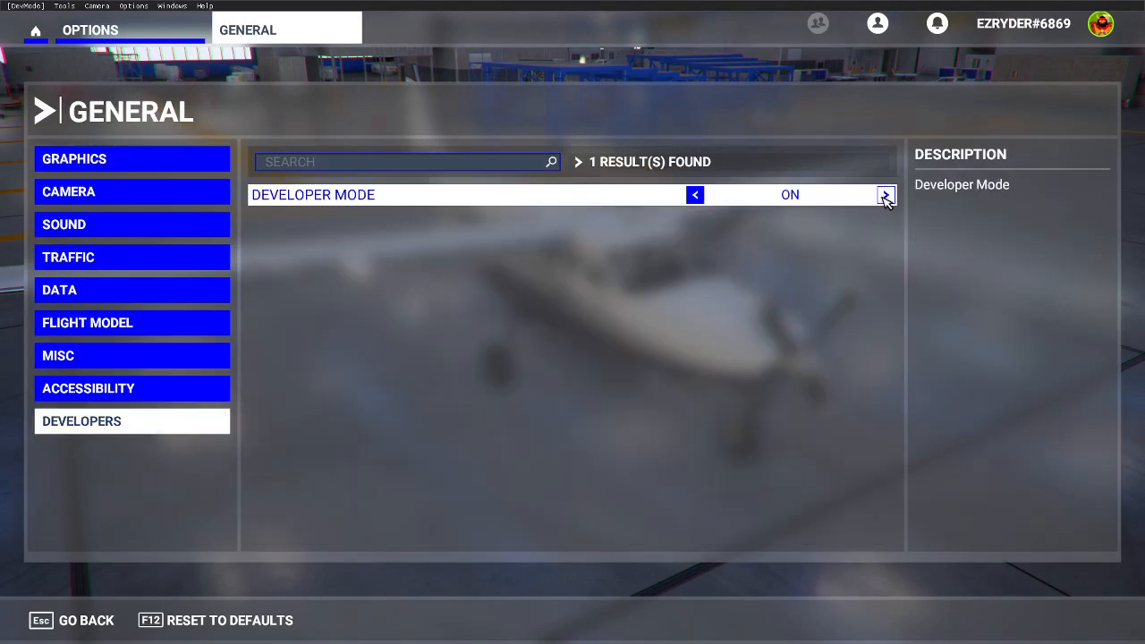
click(885, 195)
click(308, 612)
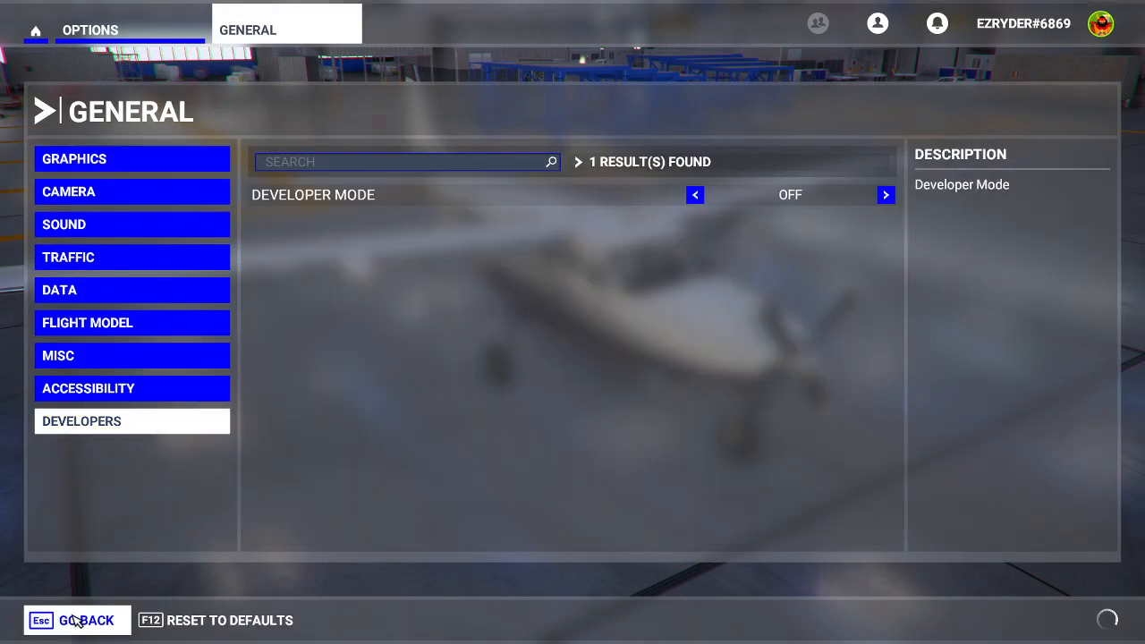
Leave the options and quit Flight Simulator to the desktop, confirming the exit
click(76, 620)
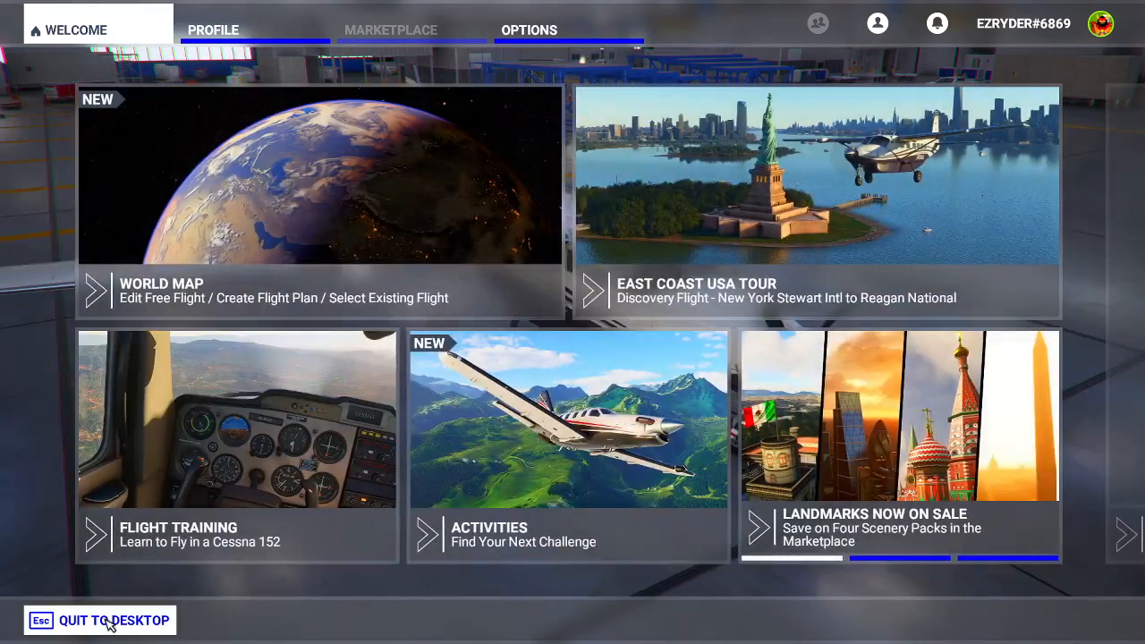
click(109, 621)
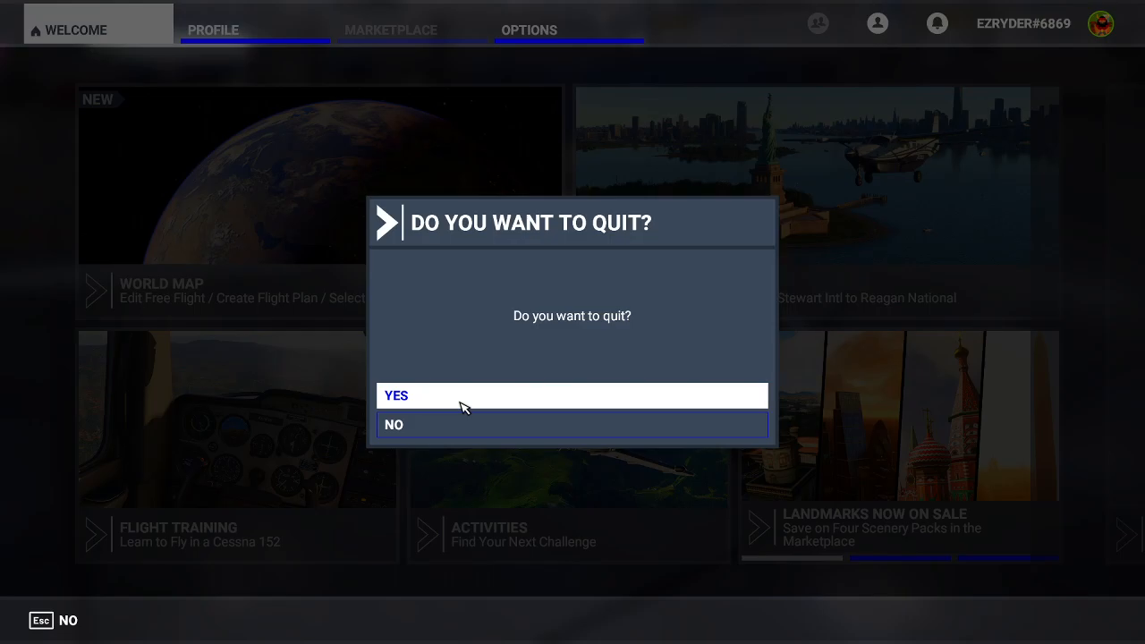
click(460, 397)
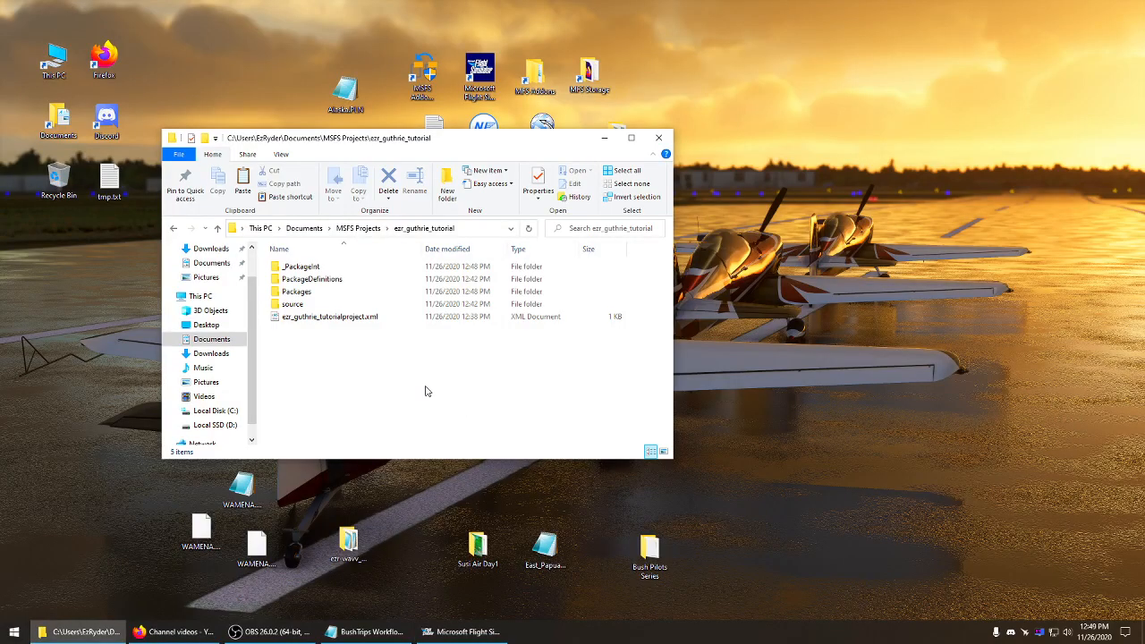
Close the old folder window and open Documents > MSFS Projects > ezr_guthrie_tutorial > Packages > ezr_guthrie_tutorial in a new one
click(658, 136)
double_click(59, 120)
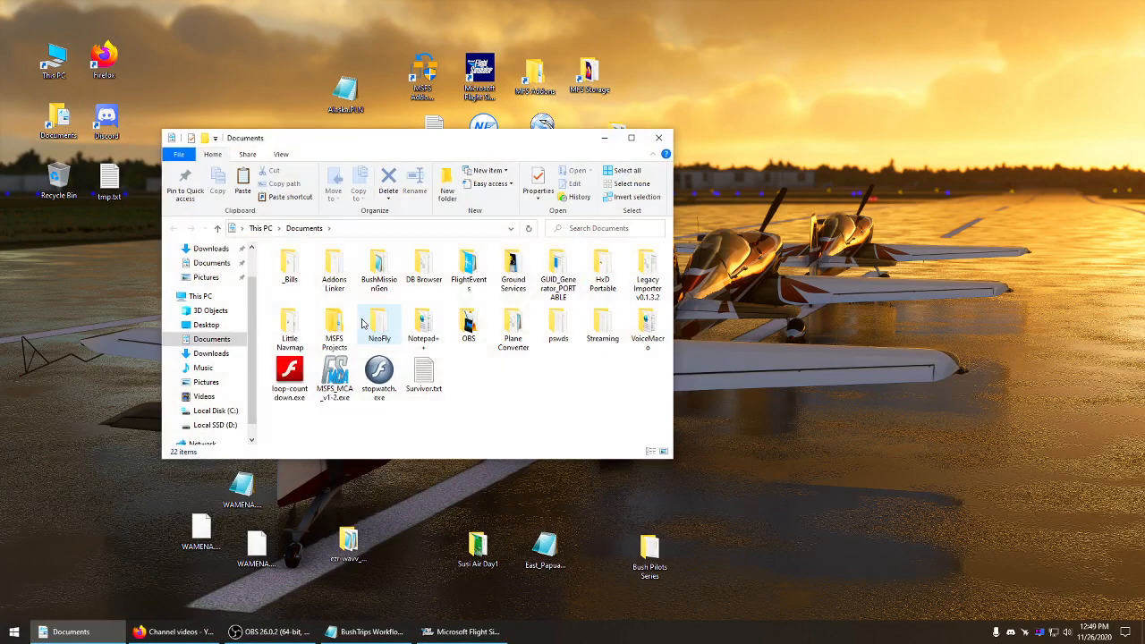
click(332, 333)
double_click(333, 334)
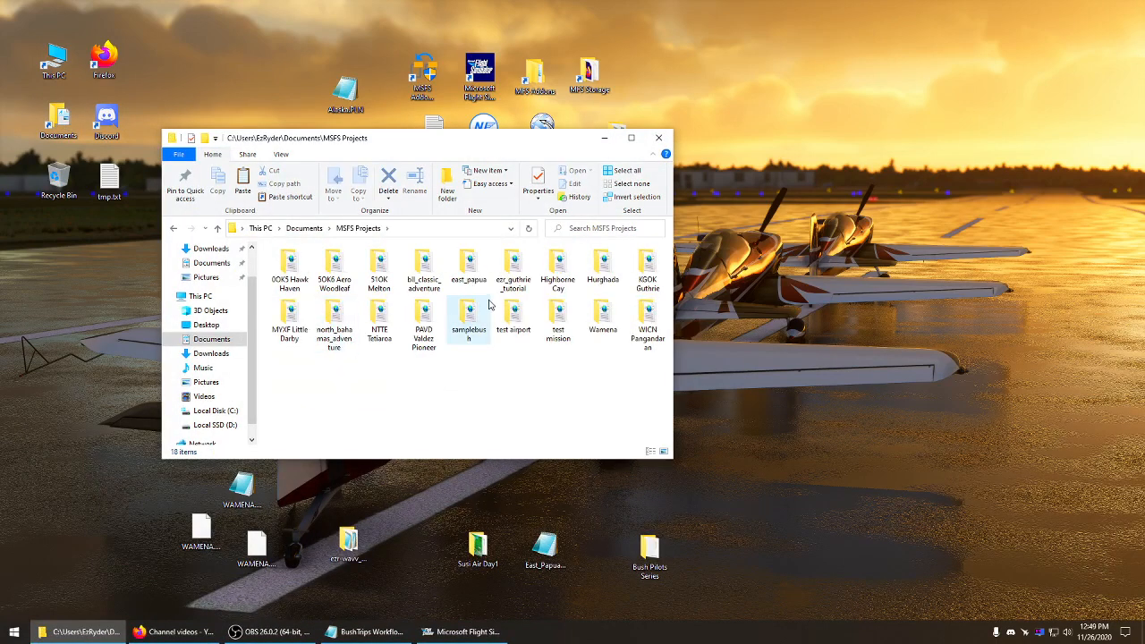
double_click(514, 267)
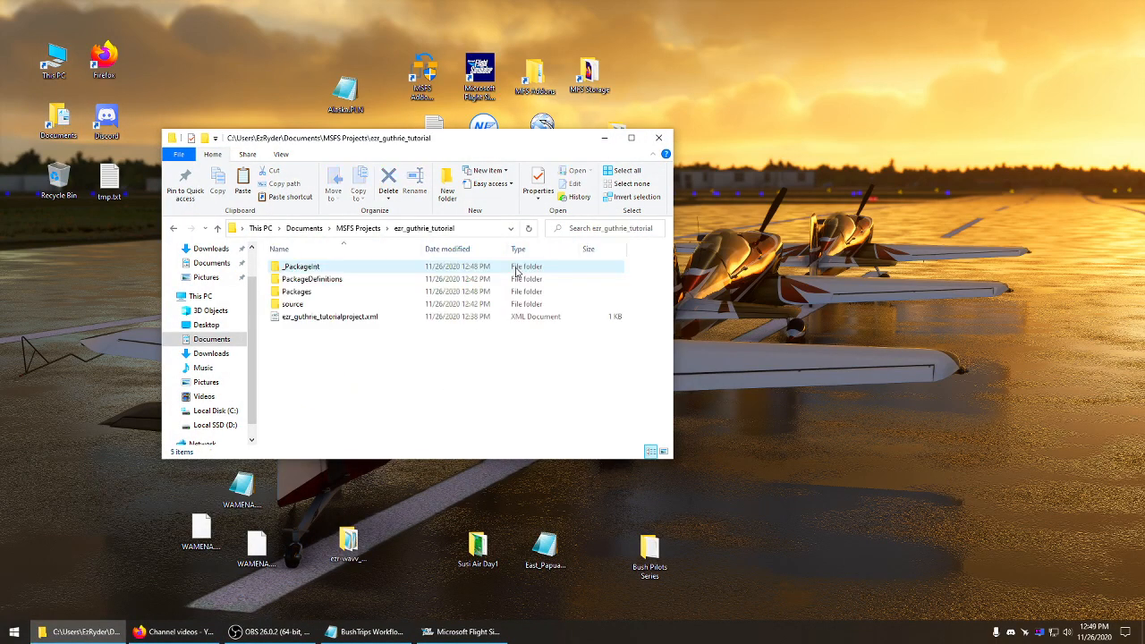
click(298, 266)
double_click(298, 294)
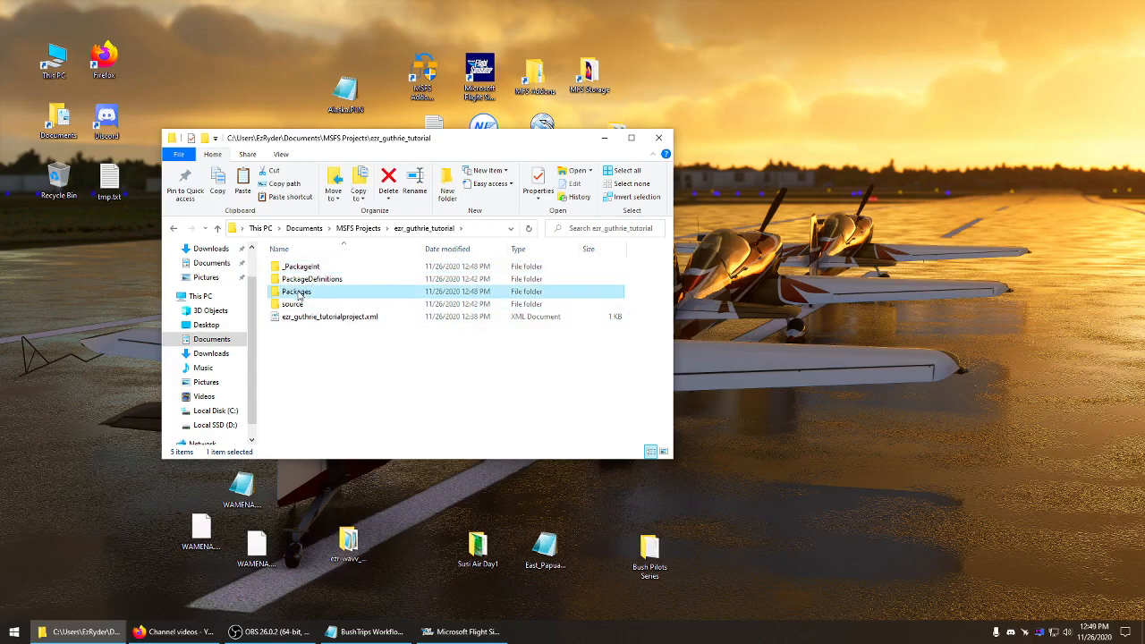
click(299, 272)
double_click(299, 273)
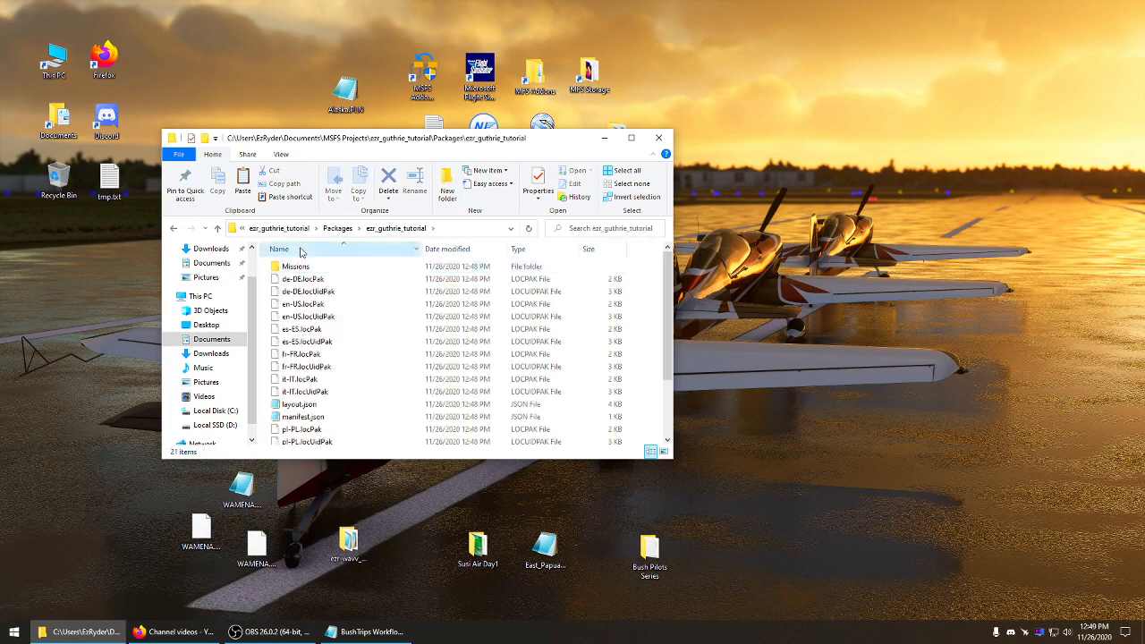
Look through the built package's files and open its Missions > ezr_guthrie_tutorialDir folder
scroll(658, 284, down, 2)
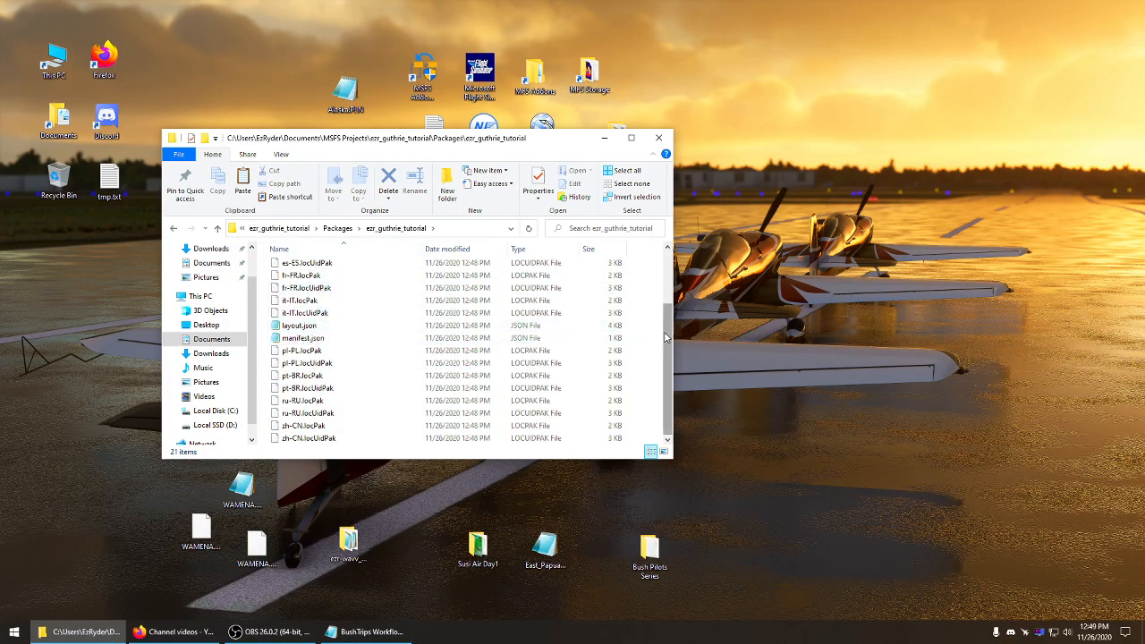
scroll(659, 322, up, 2)
double_click(330, 271)
double_click(324, 269)
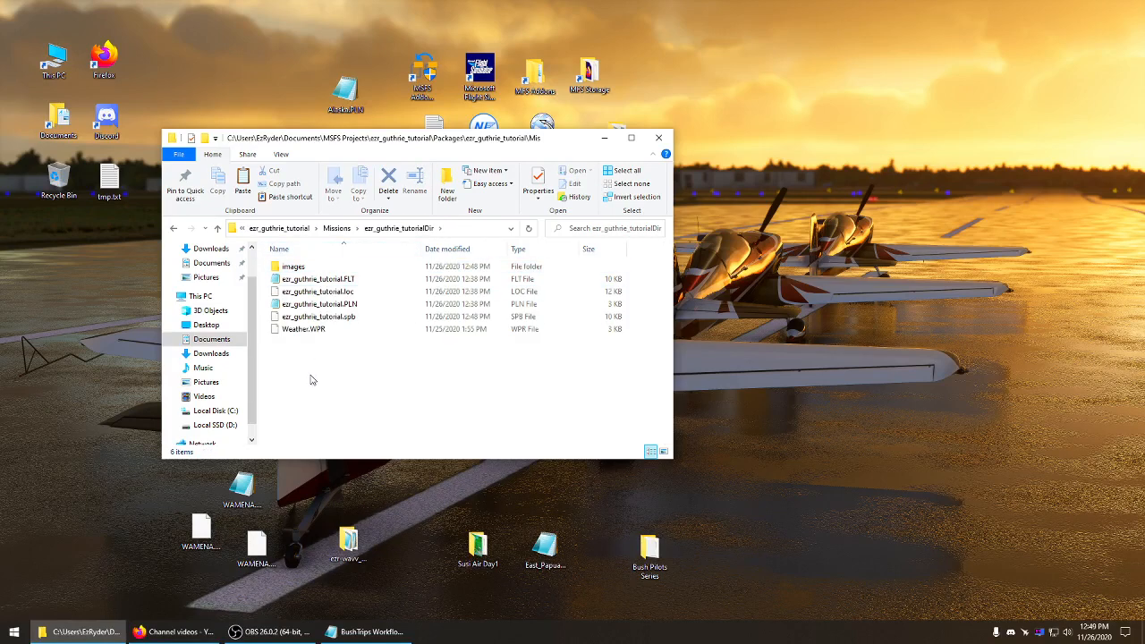
Open ezr_guthrie_tutorial.FLT in Notepad, check the aircraft named in the [Sim.0] section, and close the file
double_click(331, 281)
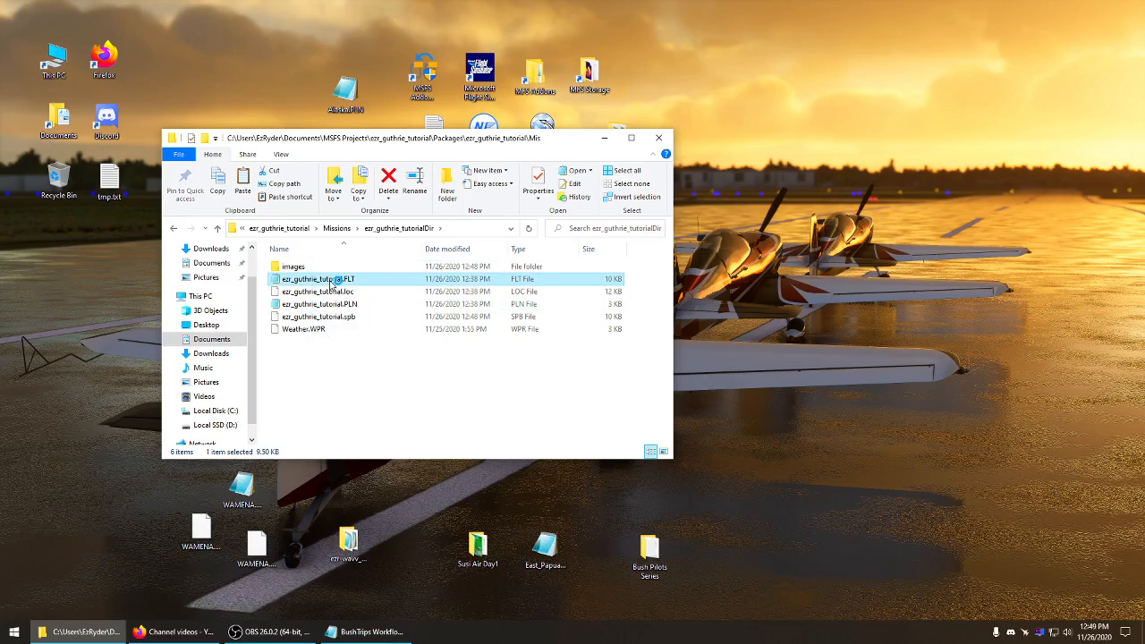
scroll(559, 336, down, 4)
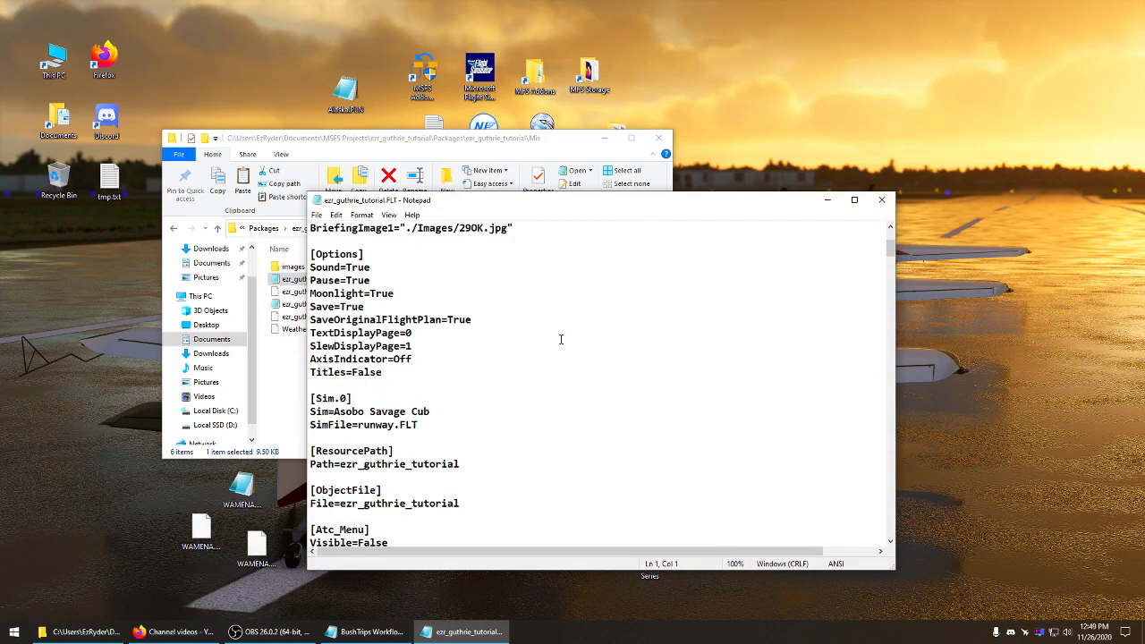
scroll(561, 339, down, 2)
drag(439, 334, 364, 331)
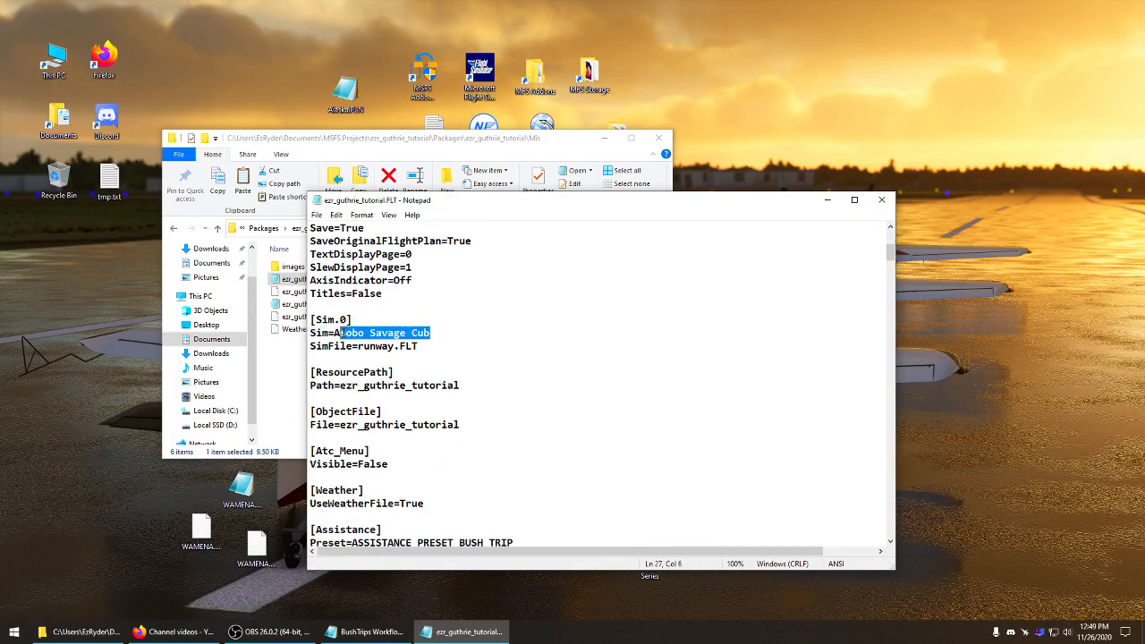
click(882, 200)
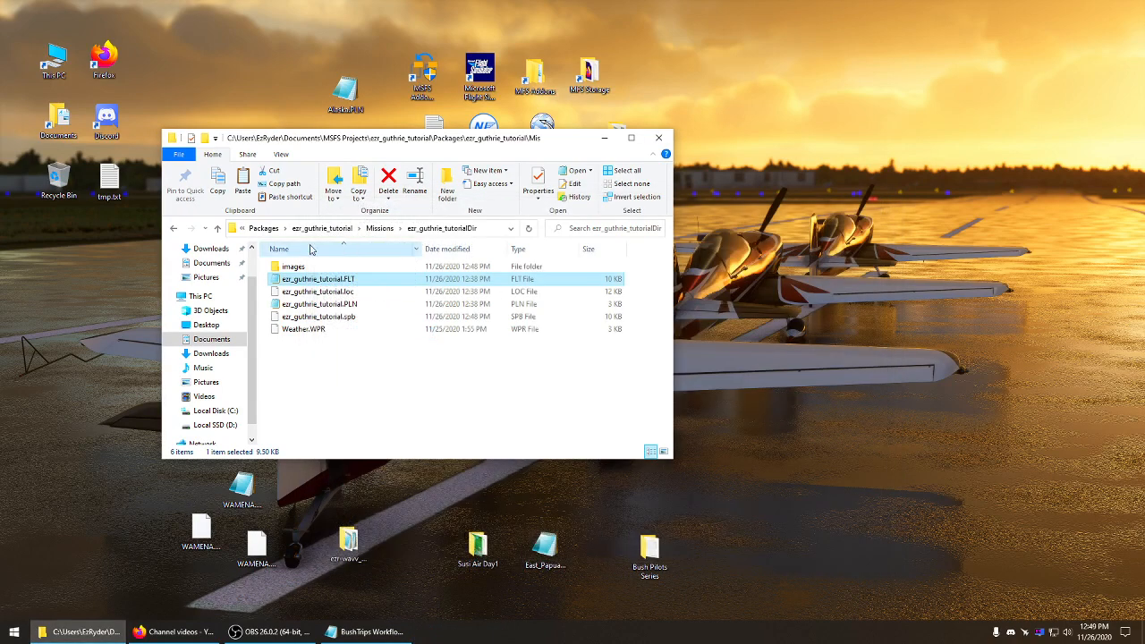
Copy the ezr_guthrie_tutorial folder from the project's Packages folder into D:\MFS Addons and close both folder windows
click(219, 228)
click(219, 228)
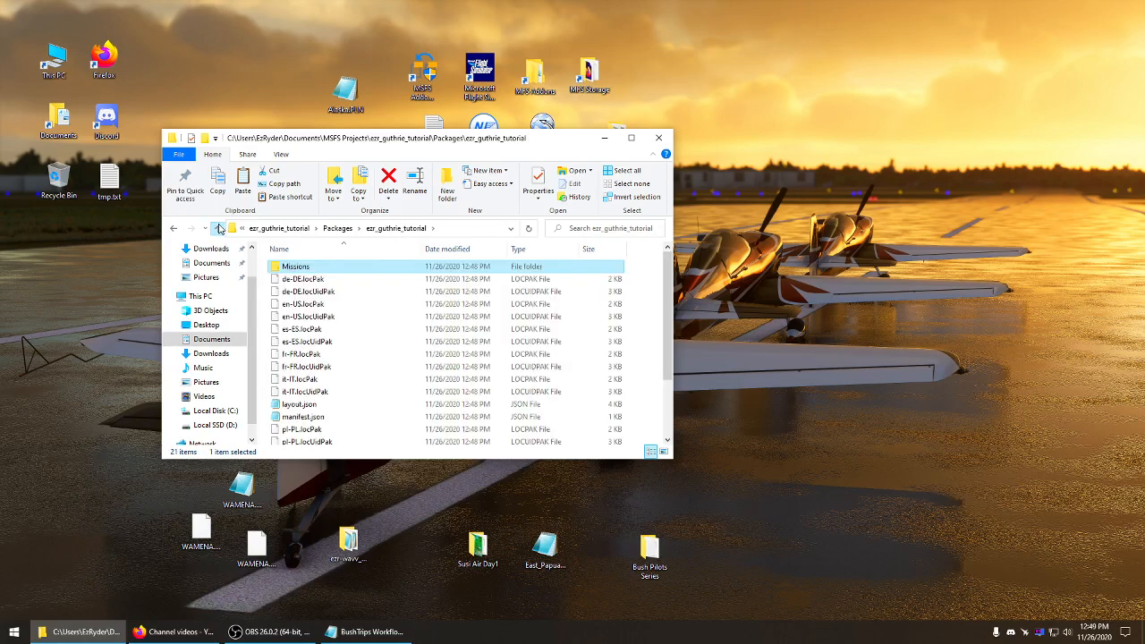
click(219, 228)
right_click(312, 275)
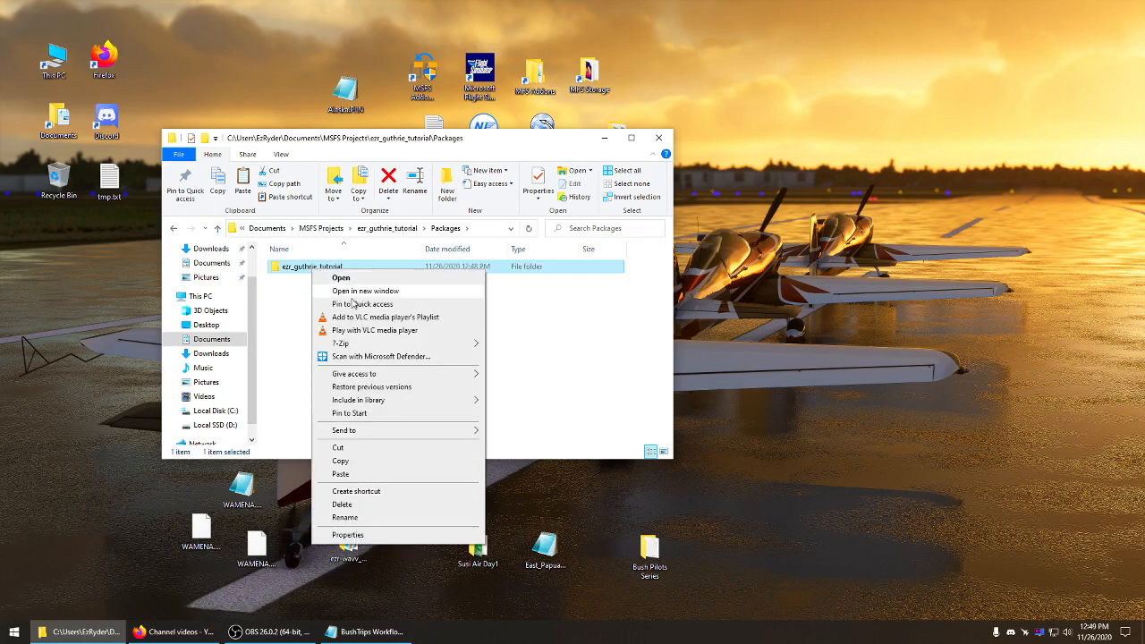
click(348, 463)
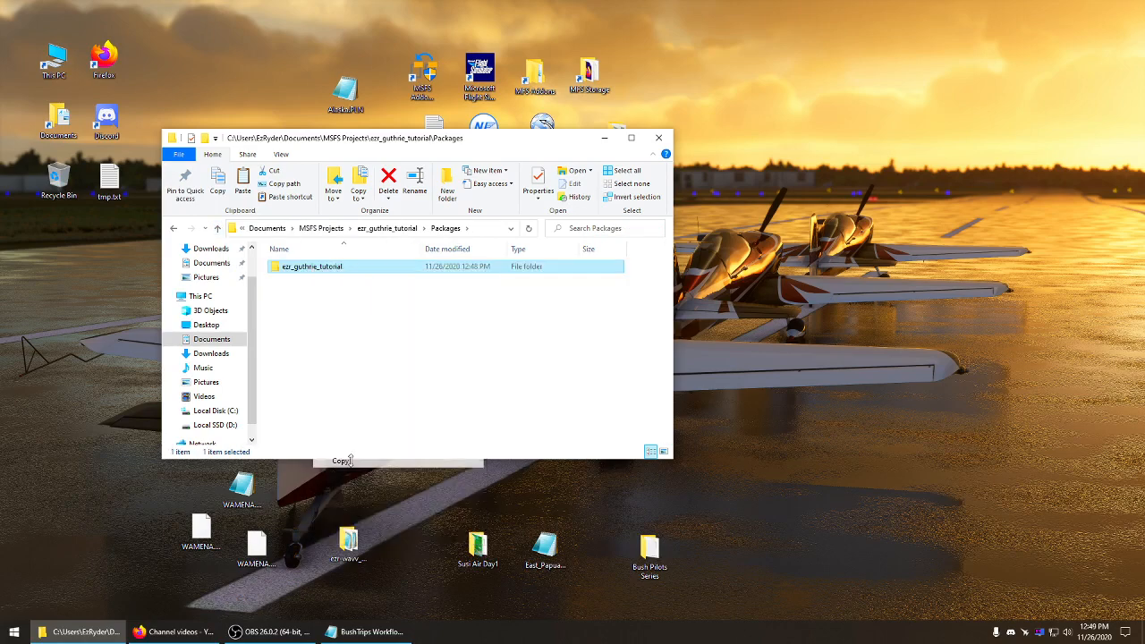
double_click(531, 75)
right_click(548, 372)
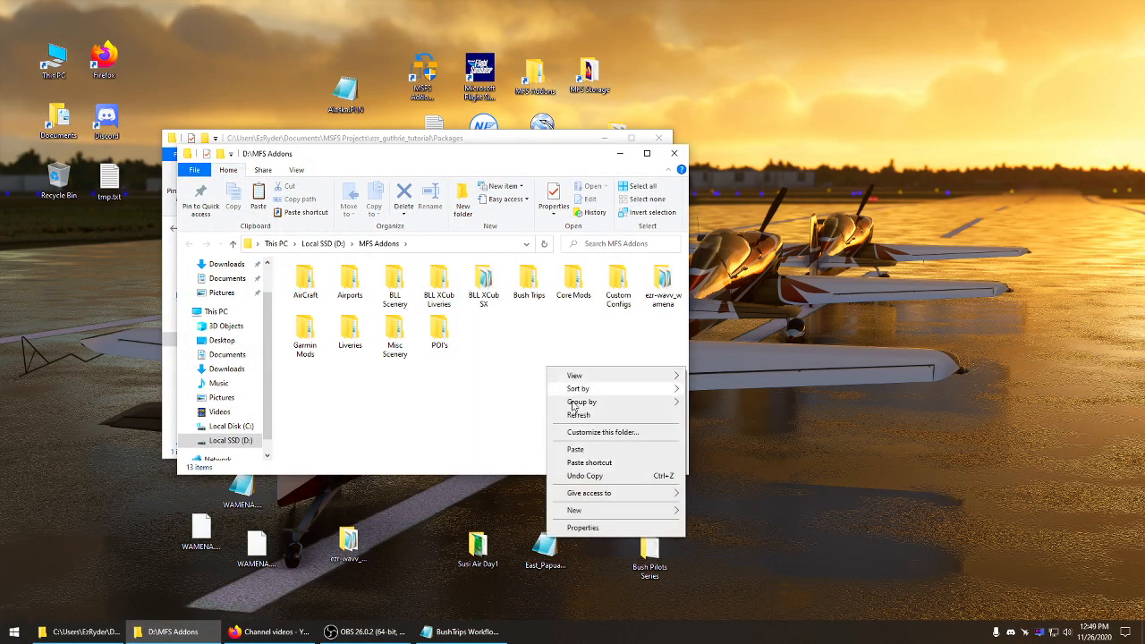
click(579, 450)
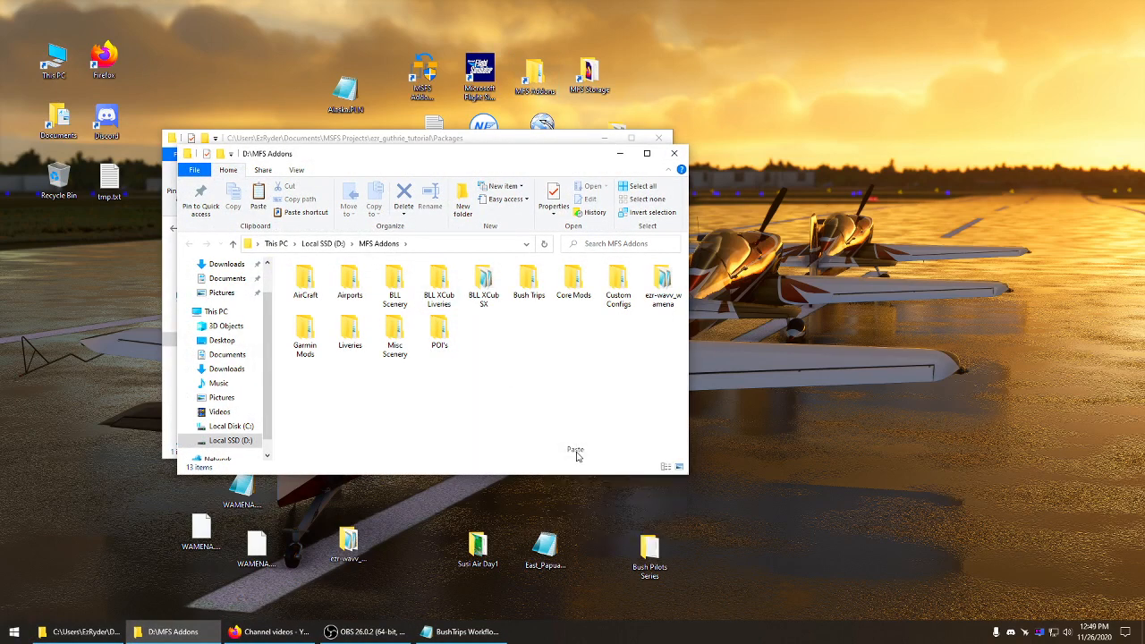
click(675, 153)
click(660, 140)
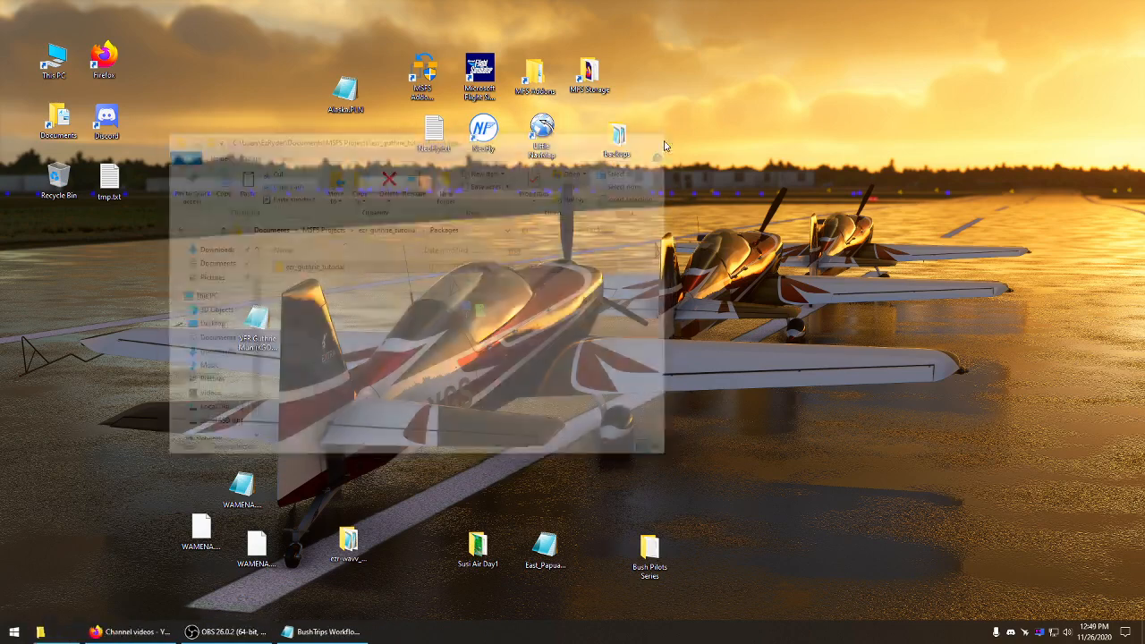
Launch MSFS Addons Linker and meanwhile browse the Bush Trips, Misc Scenery and Airports folders in D:\MFS Addons, closing the folder window at the end
click(437, 96)
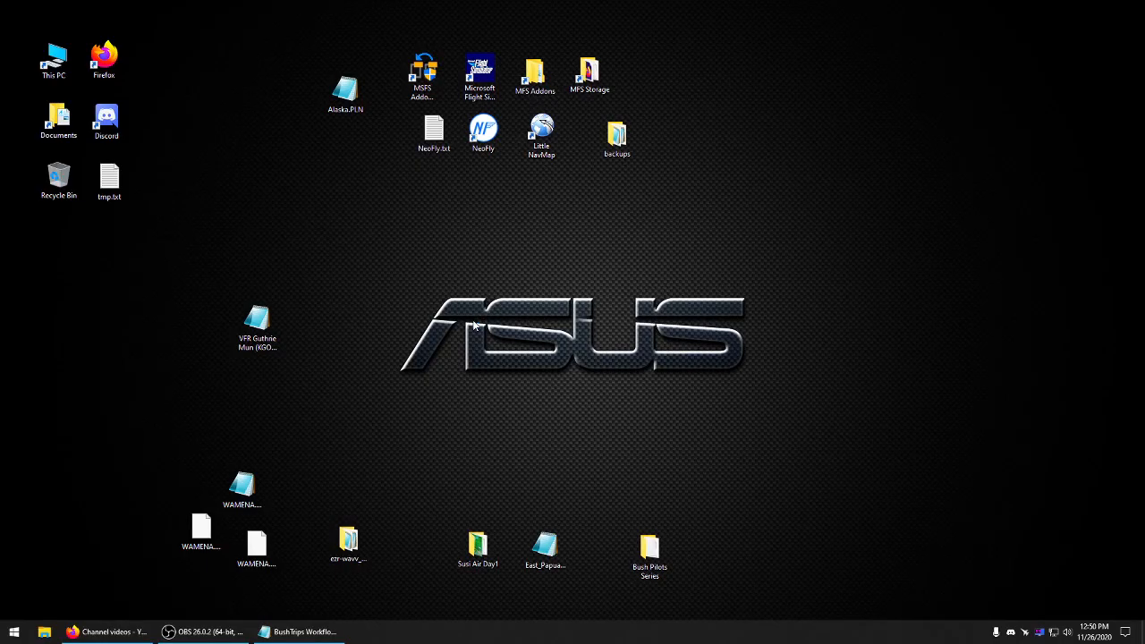
double_click(546, 80)
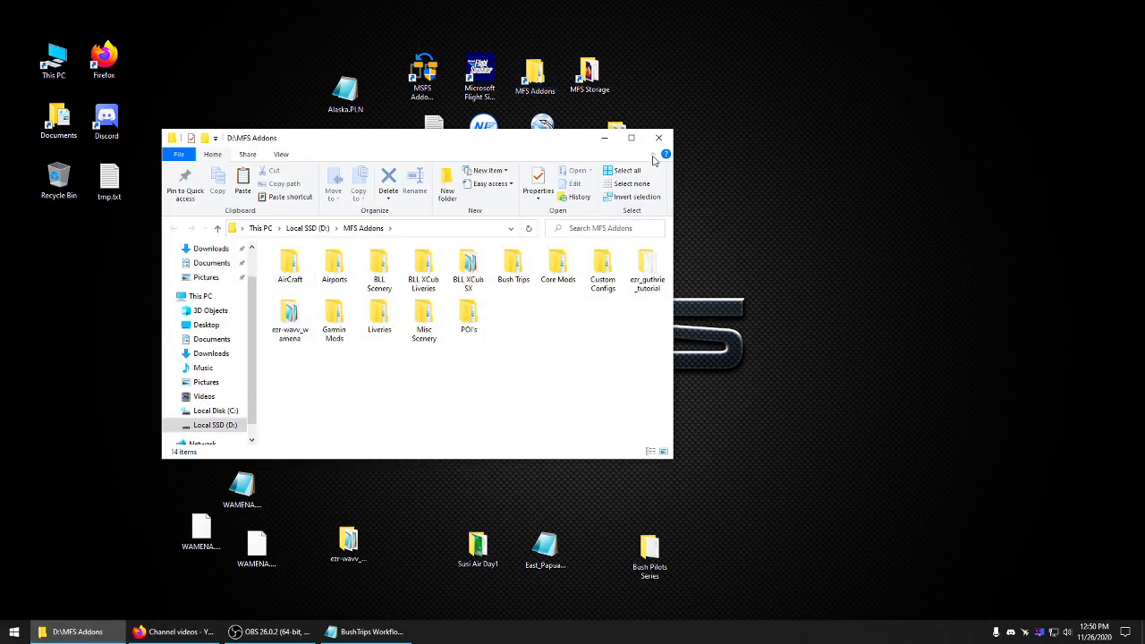
drag(458, 140, 819, 106)
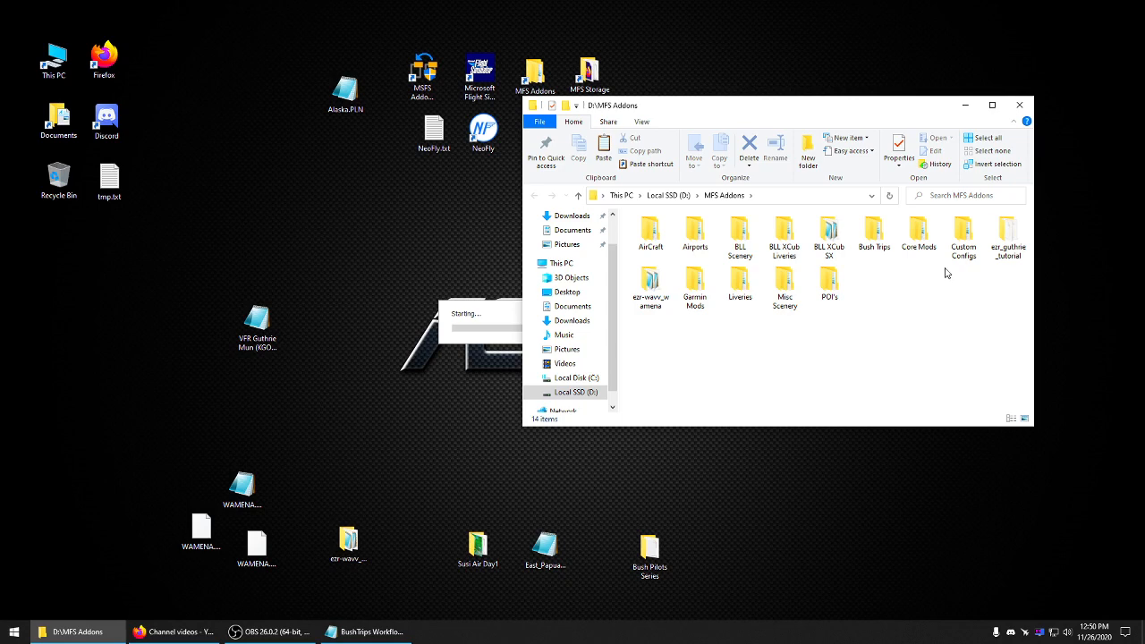
double_click(873, 234)
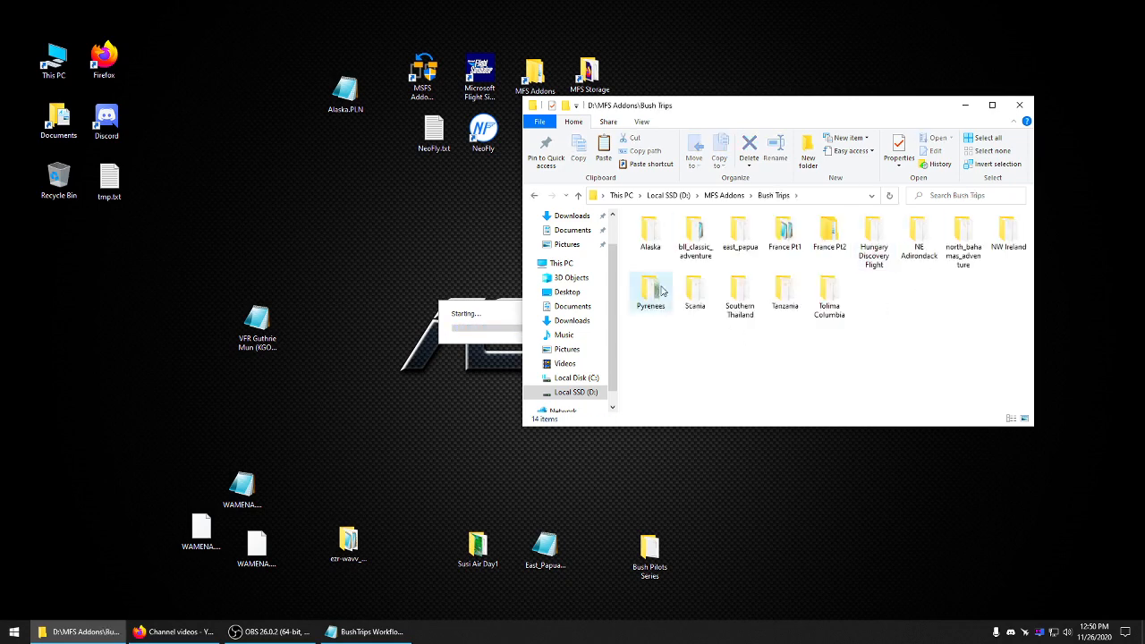
click(579, 196)
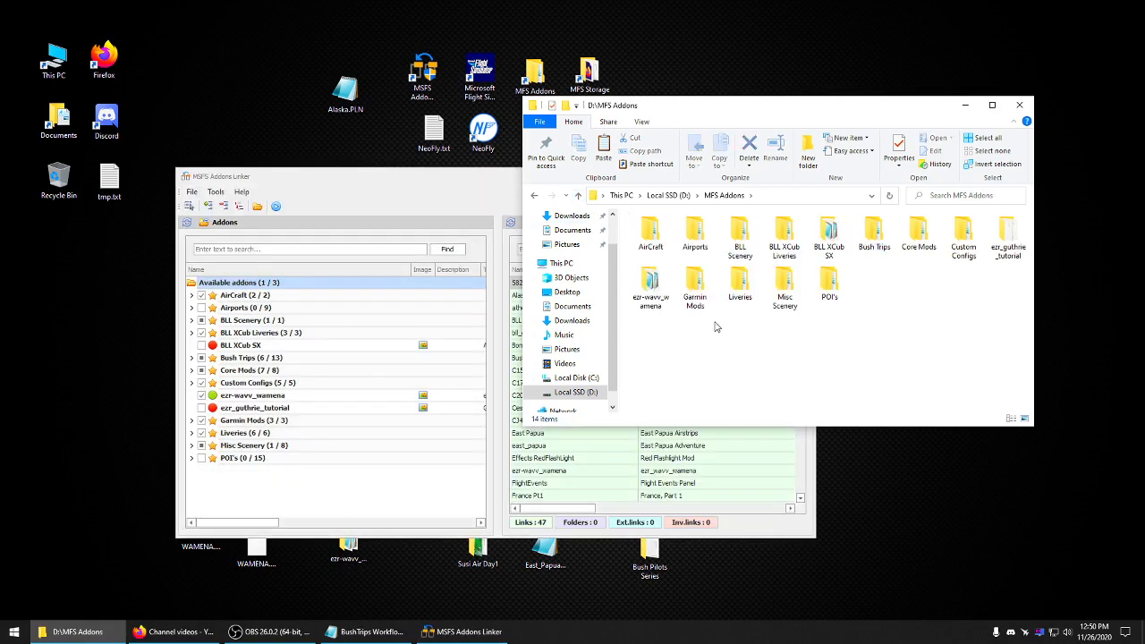
double_click(786, 288)
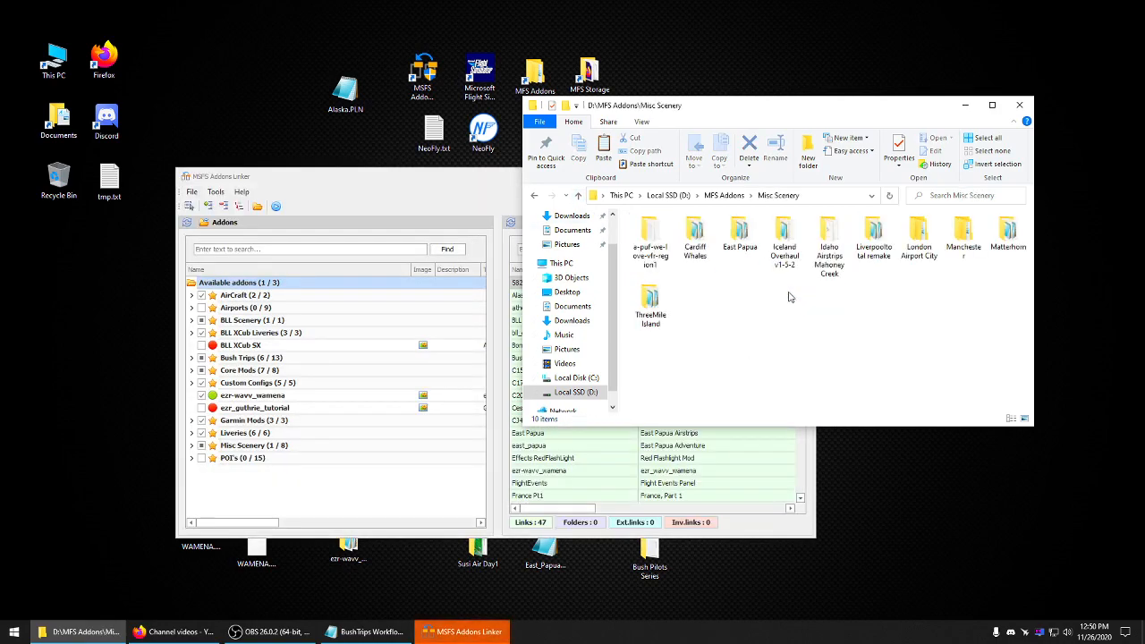
click(579, 197)
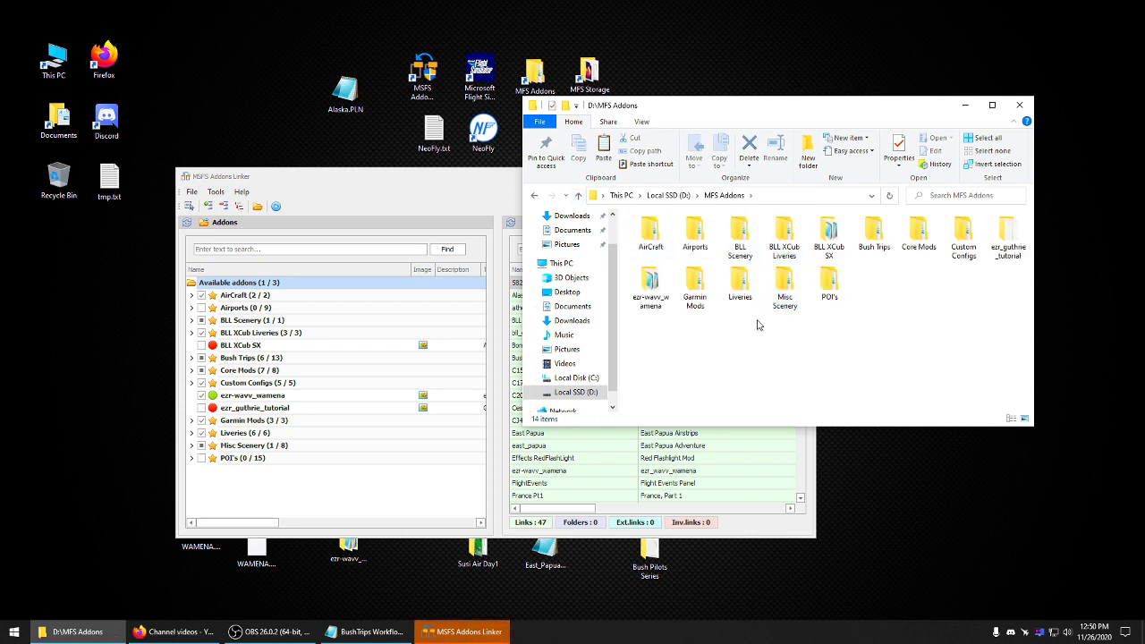
double_click(695, 231)
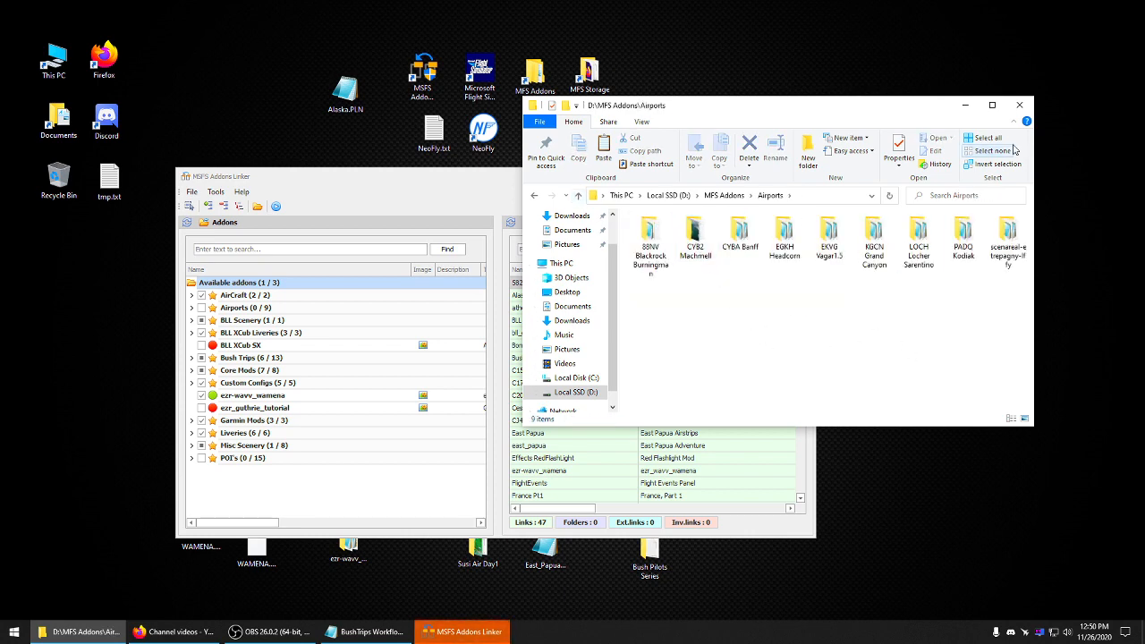
click(1019, 105)
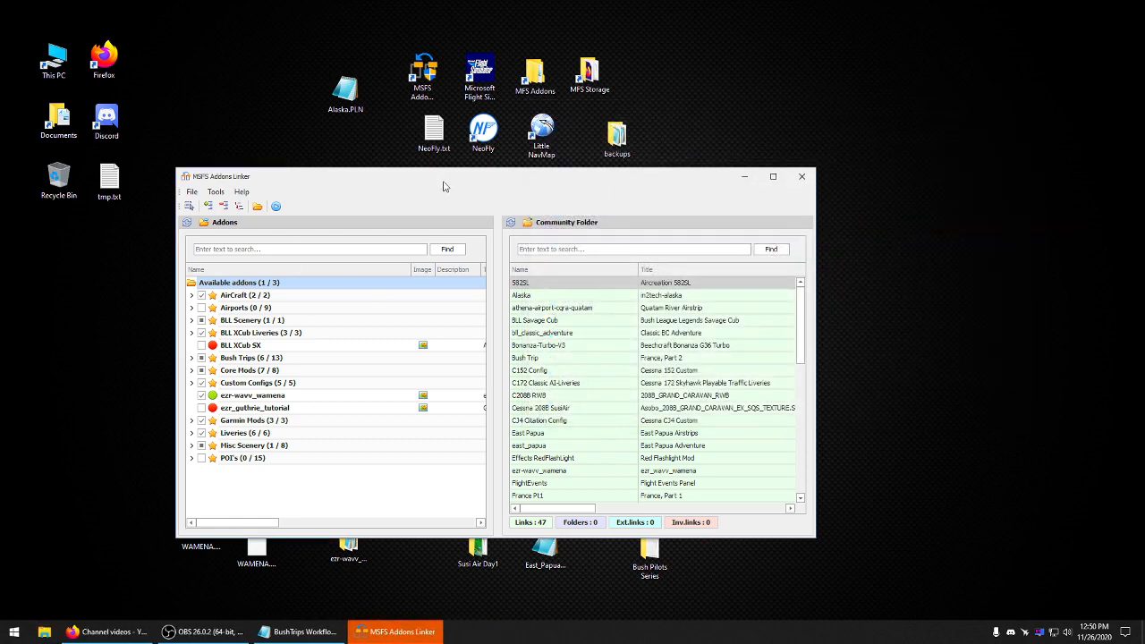
Move the MSFS Addons Linker window further up the desktop
drag(428, 189, 458, 169)
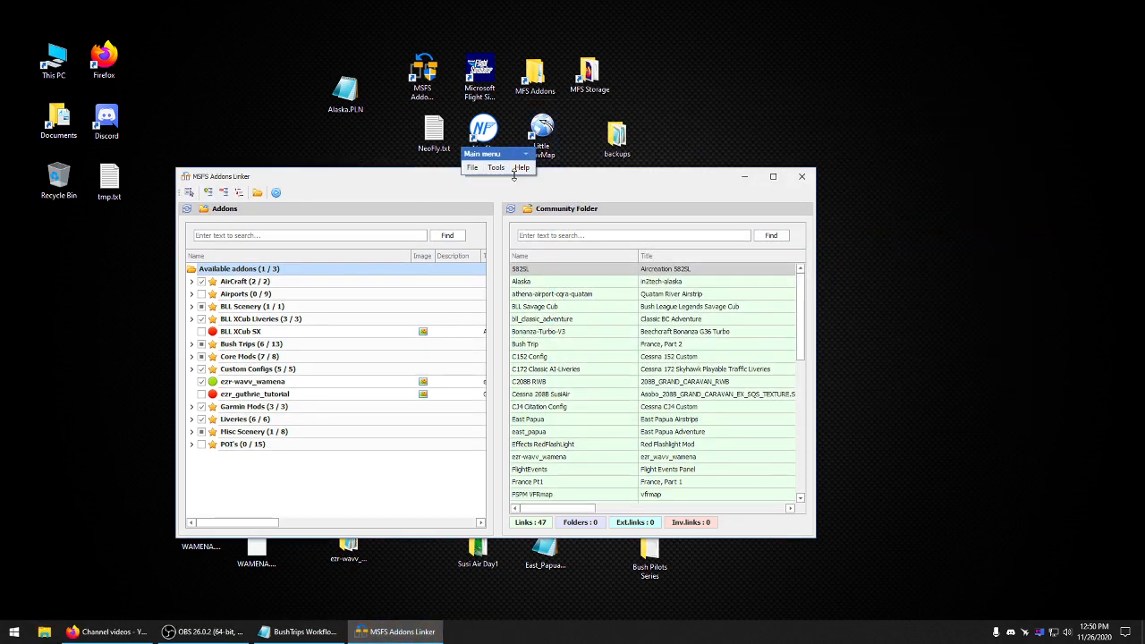
click(526, 155)
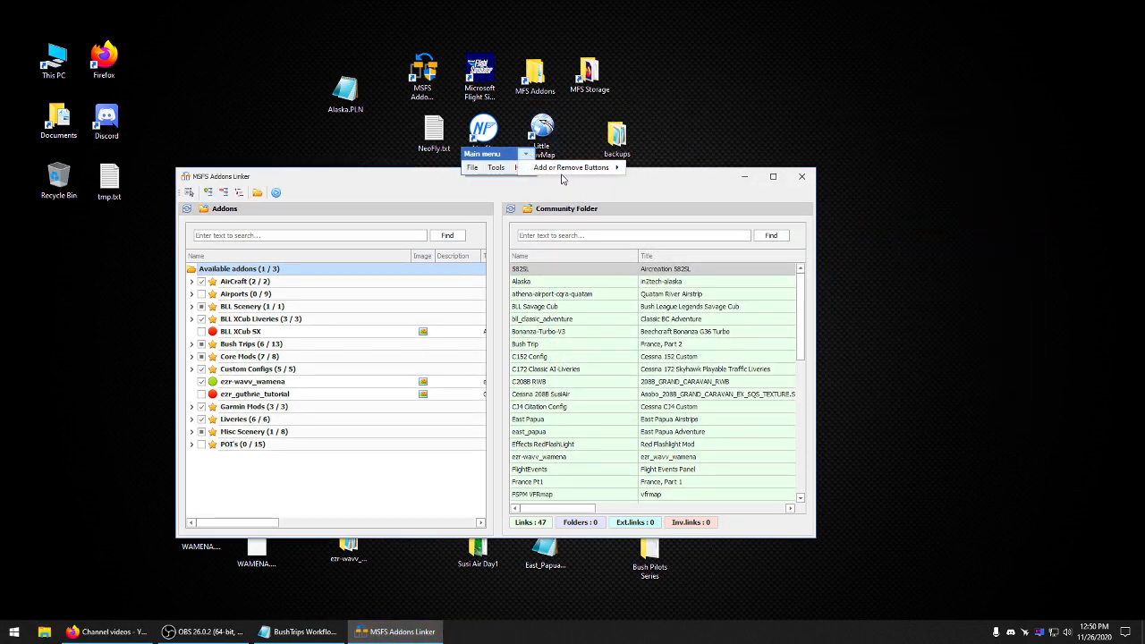
mouse_move(581, 170)
click(436, 180)
right_click(414, 180)
click(376, 183)
drag(357, 181, 361, 114)
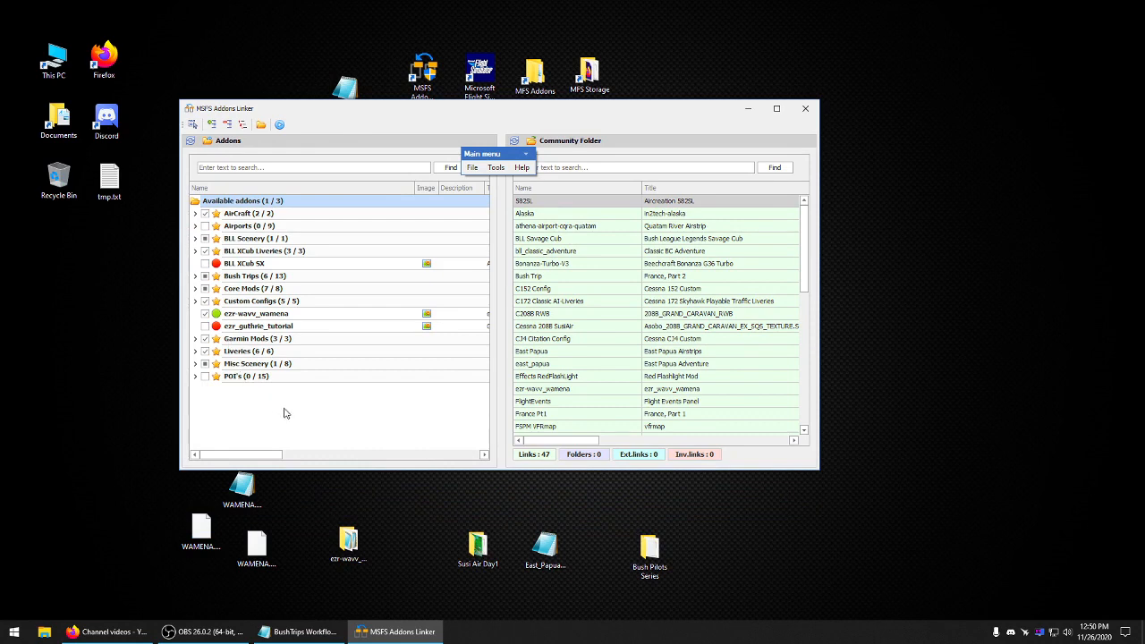
right_click(360, 93)
click(328, 120)
Enable the ezr_guthrie_tutorial addon to link it into the Community folder, and close MSFS Addons Linker
click(208, 328)
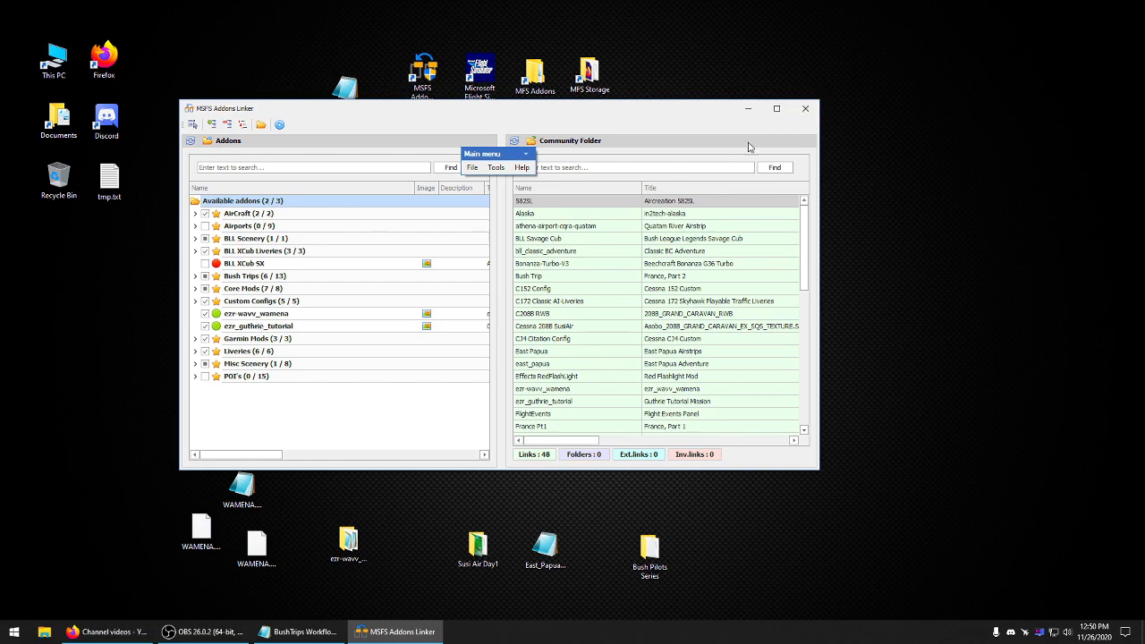
click(809, 112)
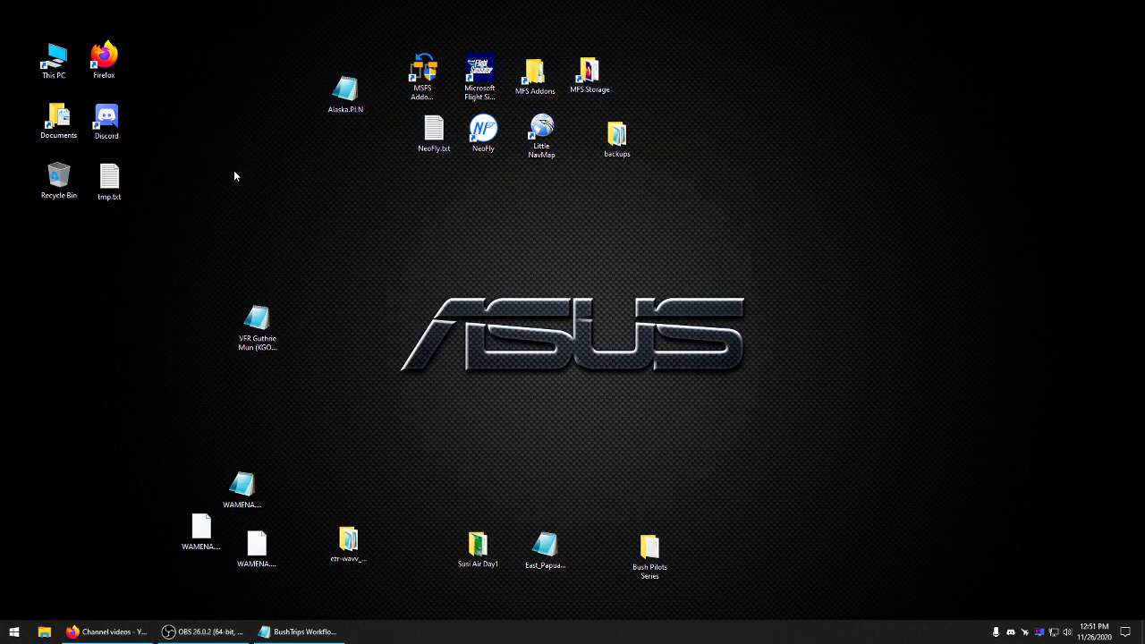
Revisit the built ezr_guthrie_tutorial folder under Documents > MSFS Projects > ezr_guthrie_tutorial > Packages, and close the window
double_click(58, 119)
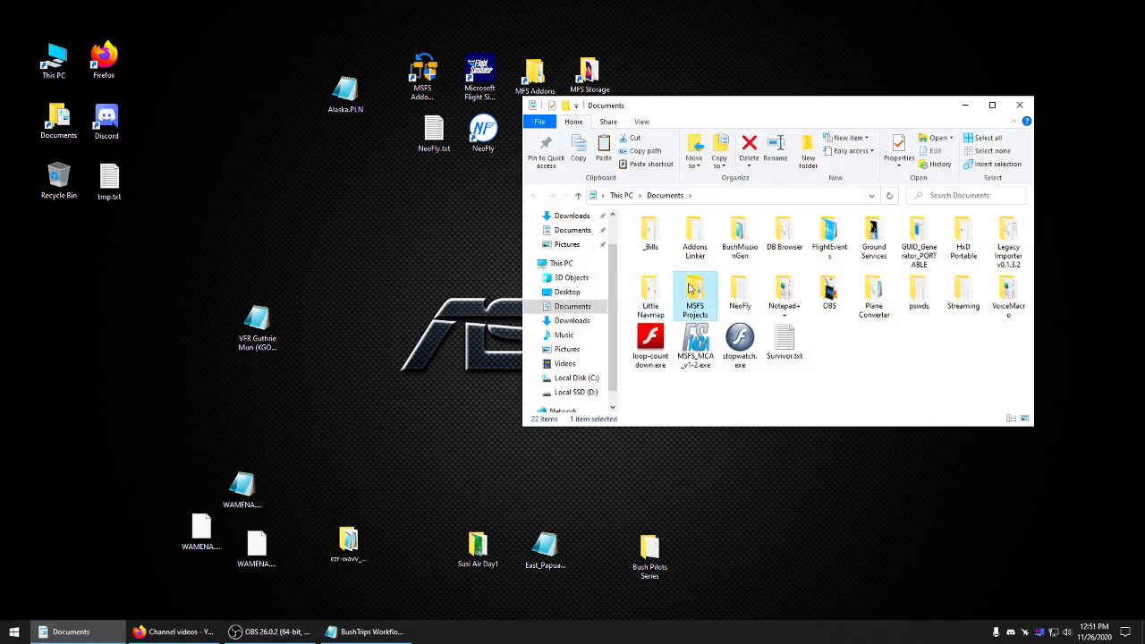
double_click(694, 285)
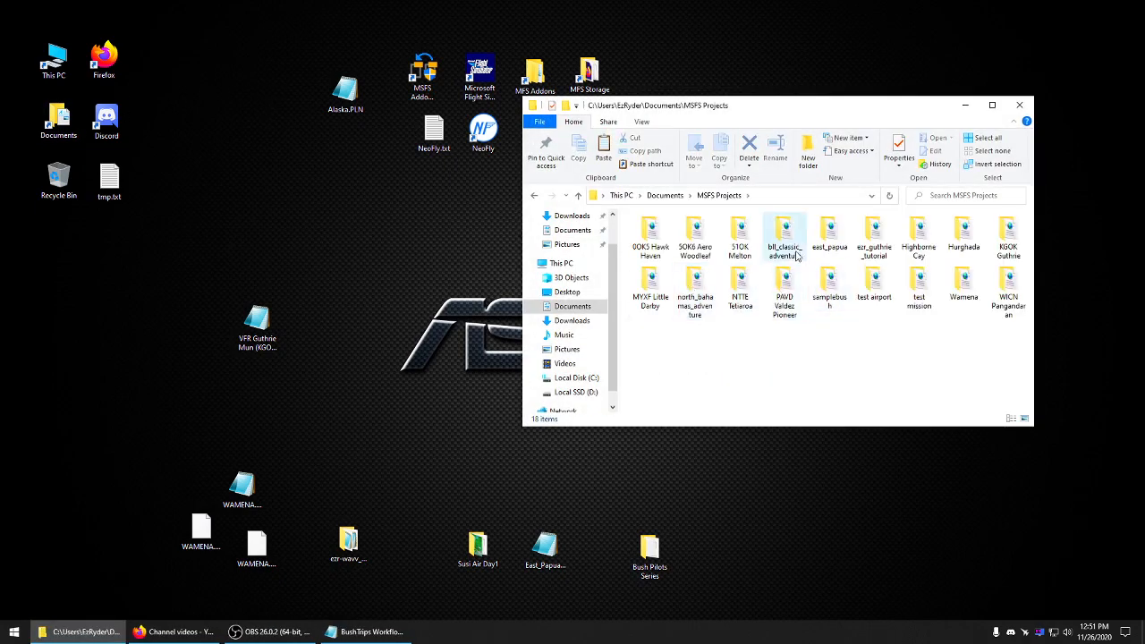
double_click(875, 240)
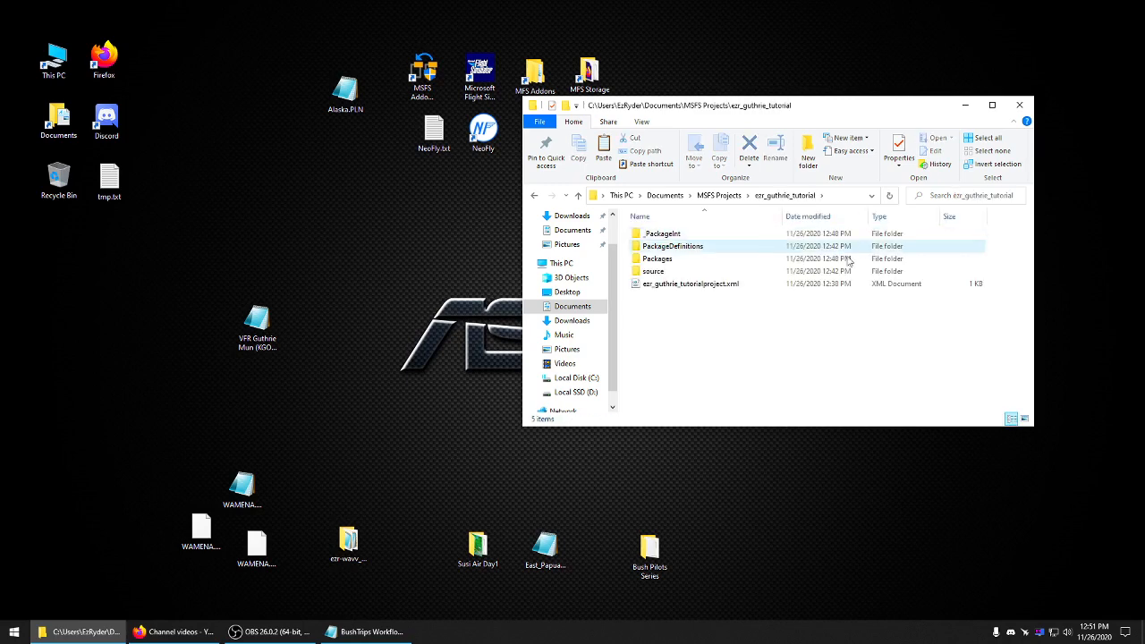
double_click(651, 263)
click(667, 235)
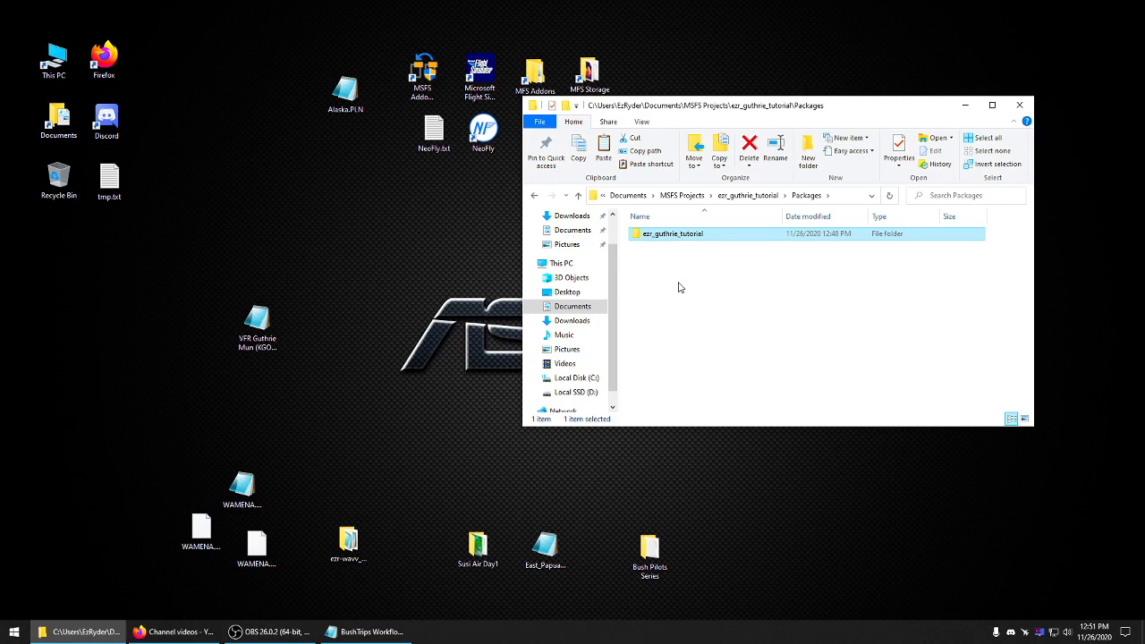
click(1020, 106)
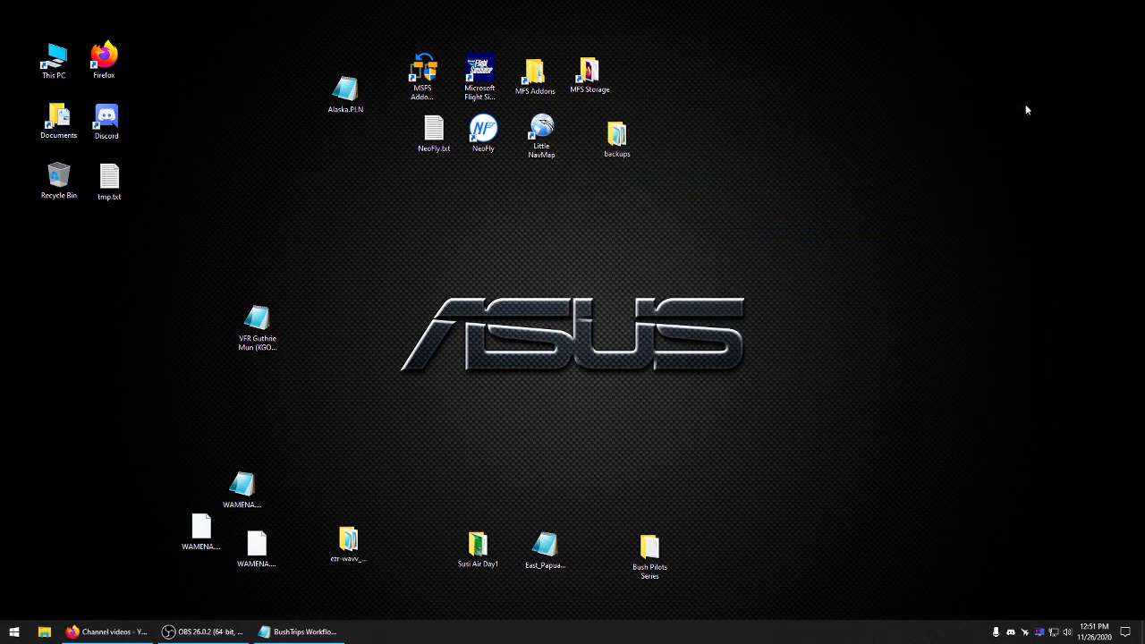
Start Microsoft Flight Simulator and open the Bush Trip list under Activities
double_click(476, 71)
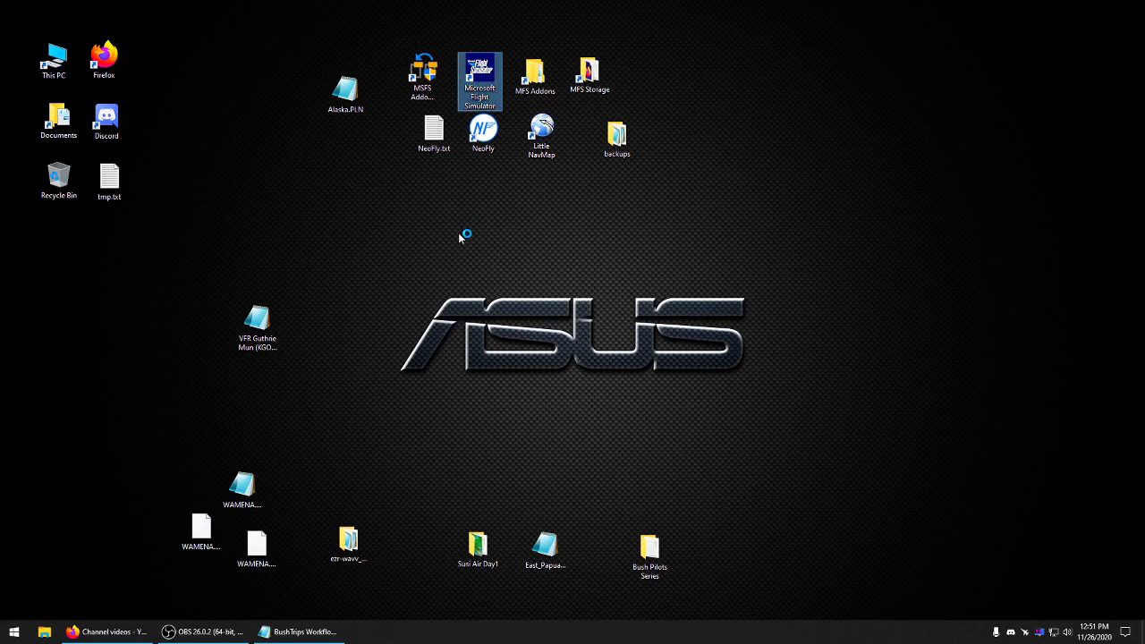
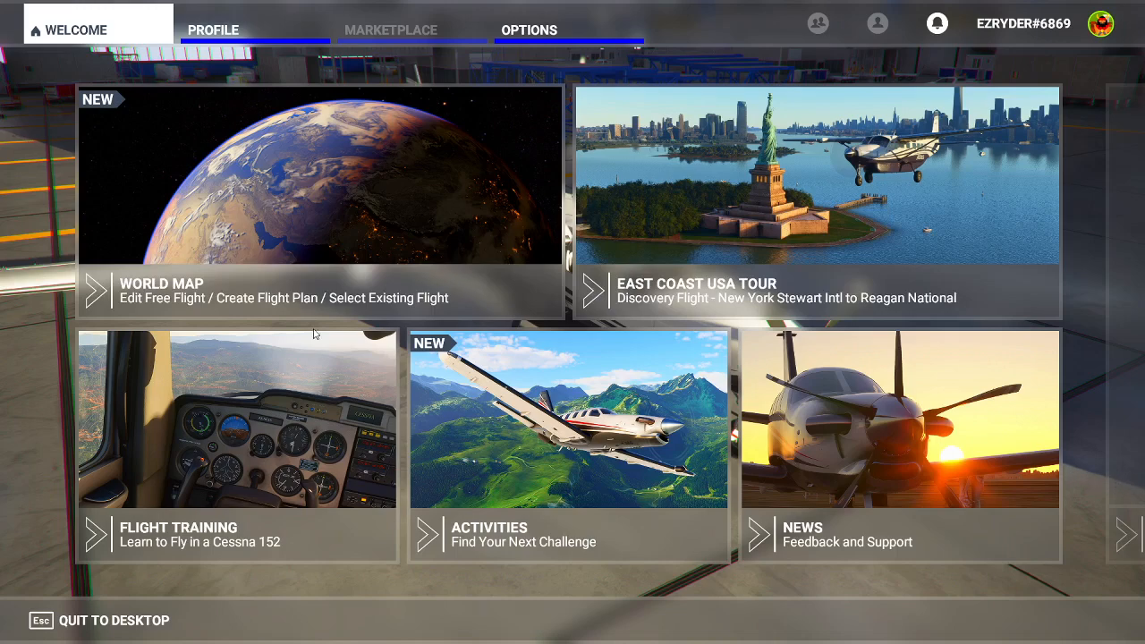
click(566, 454)
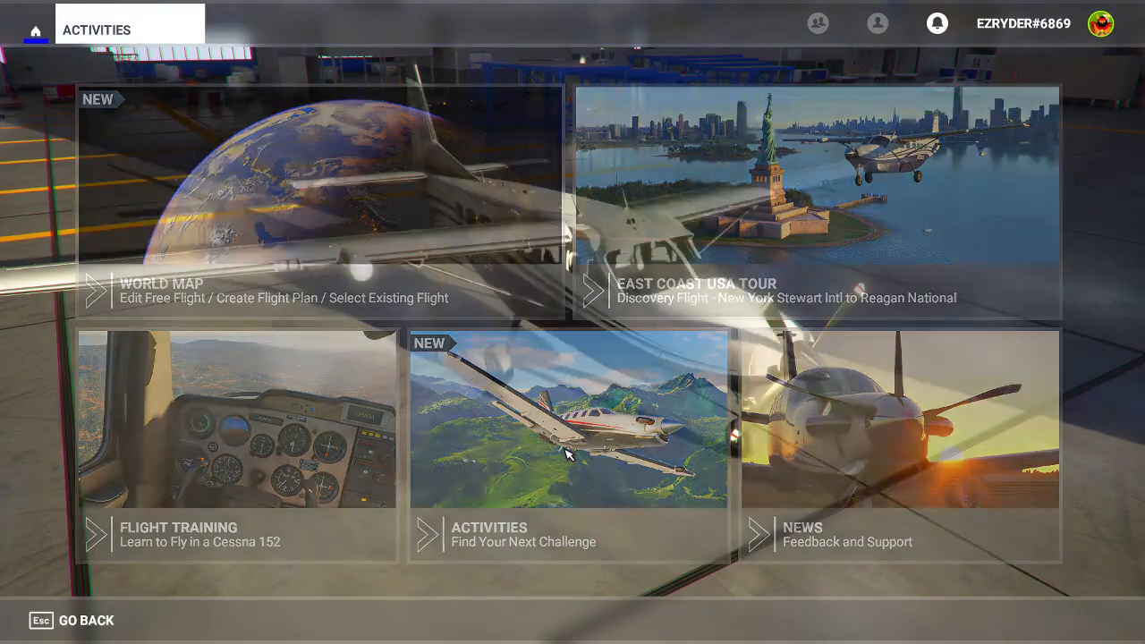
click(783, 311)
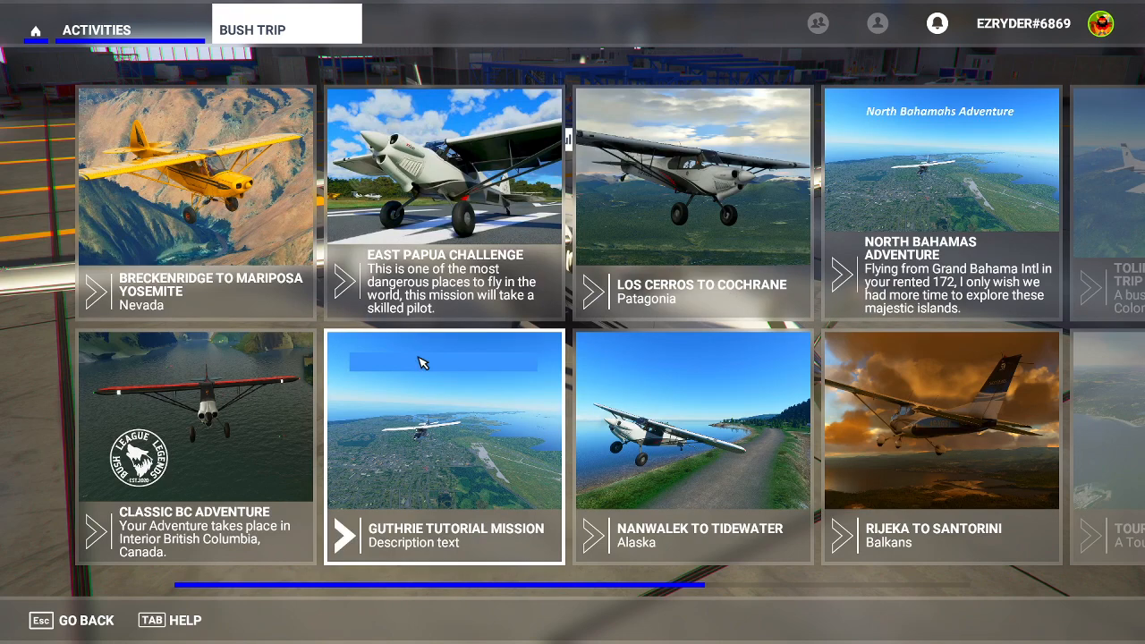
Open the Guthrie Tutorial Mission, then its VFR Guthrie Mun (KGOK) input text file from Documents > BushMissionGen, and close the folder window
click(428, 447)
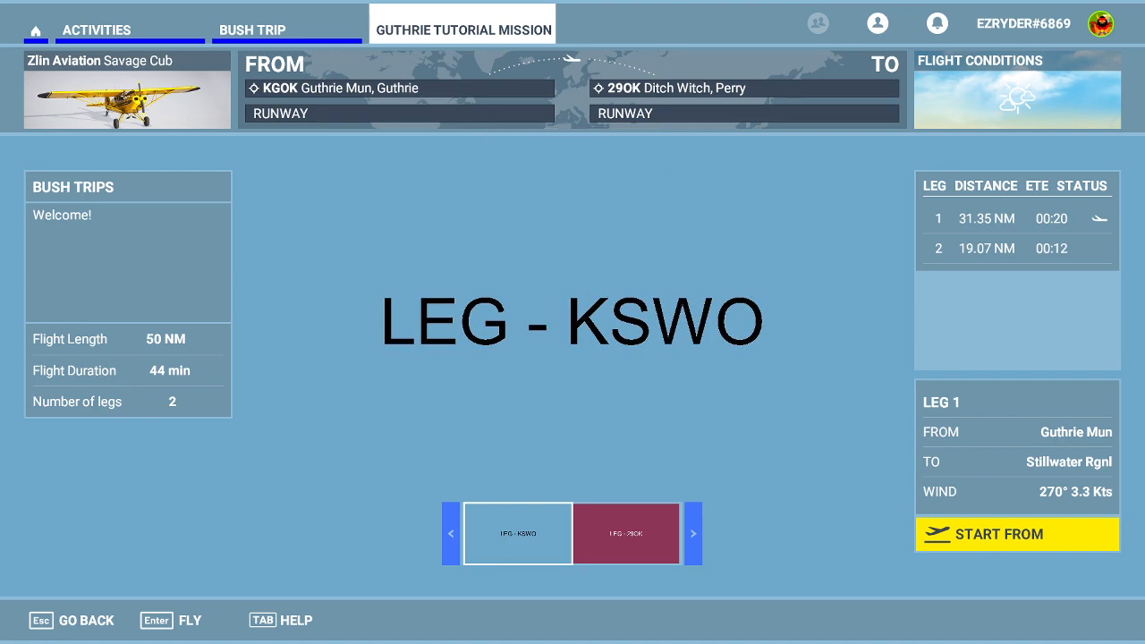
key(super+e)
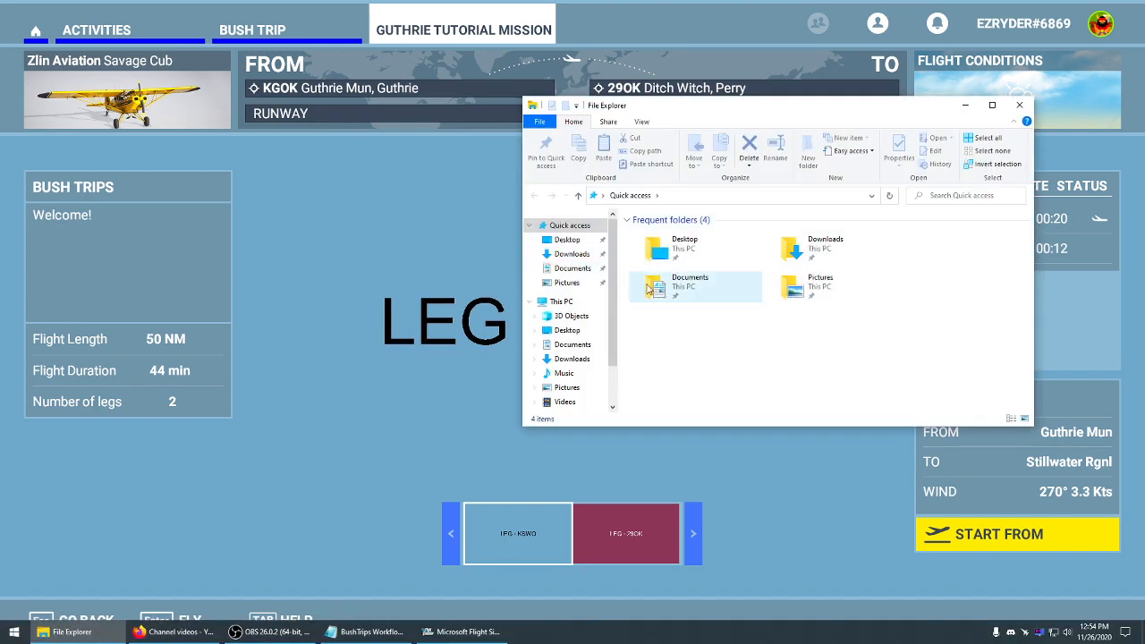
click(571, 345)
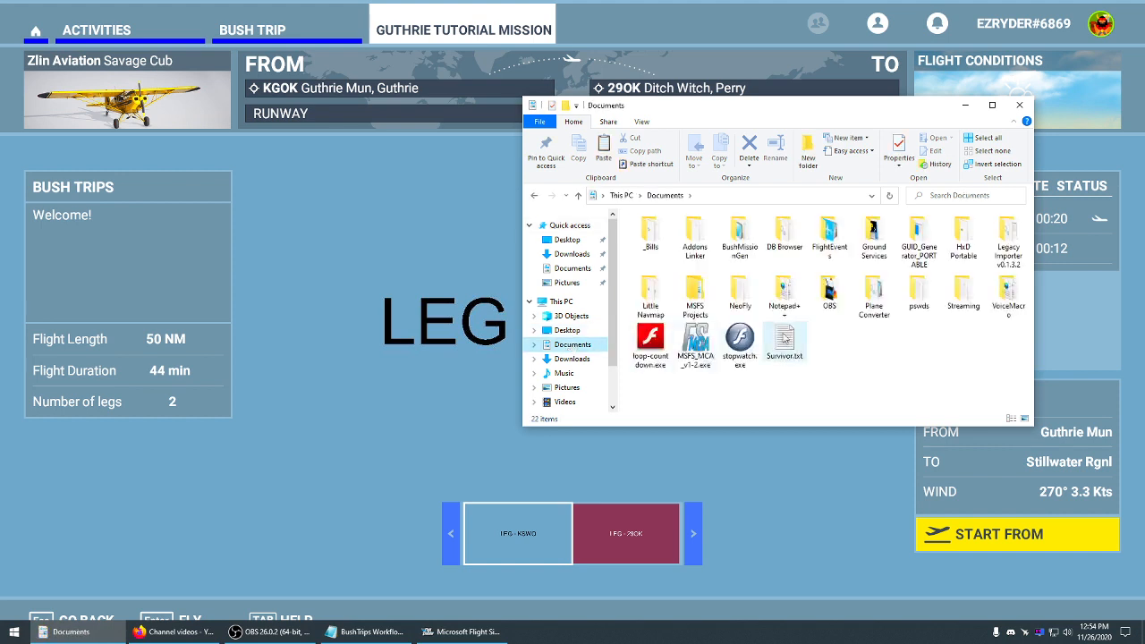
double_click(735, 232)
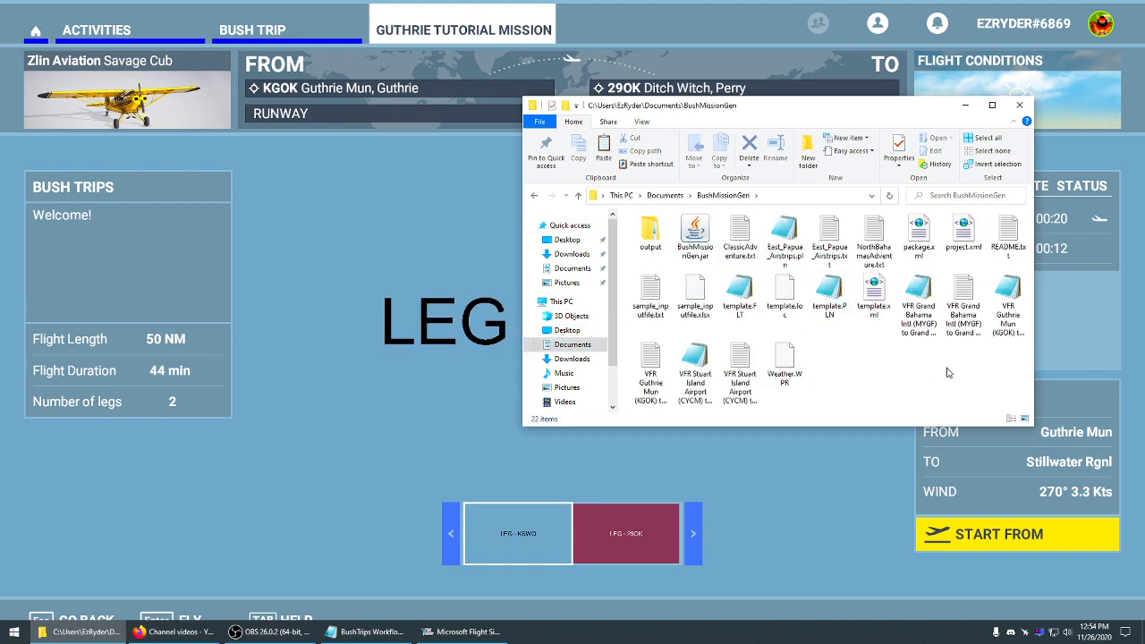
click(963, 309)
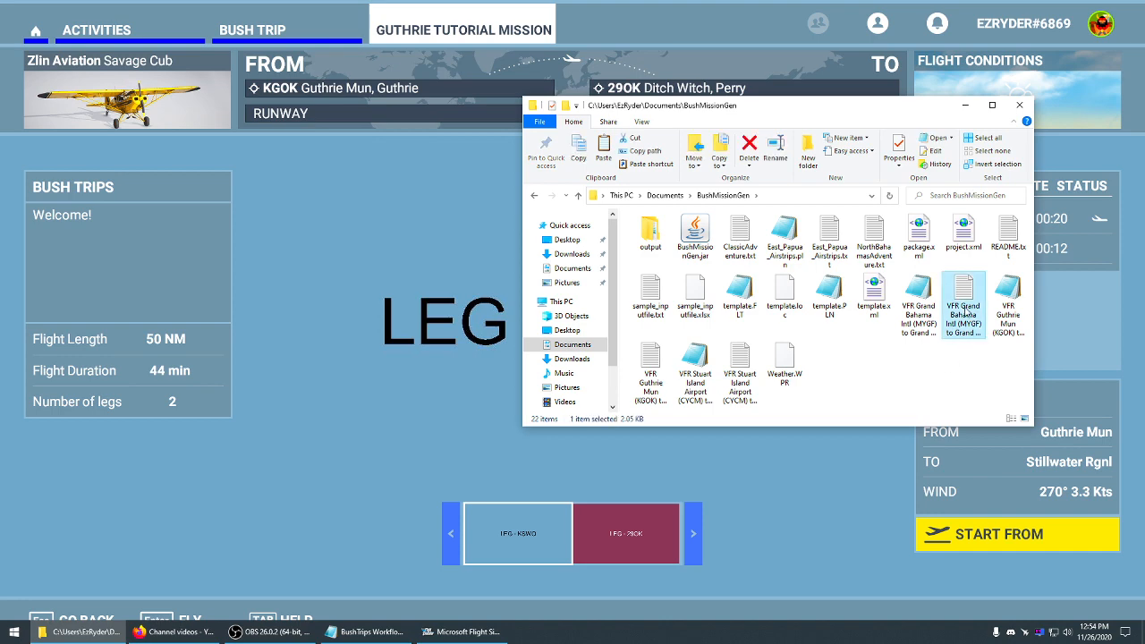
double_click(650, 367)
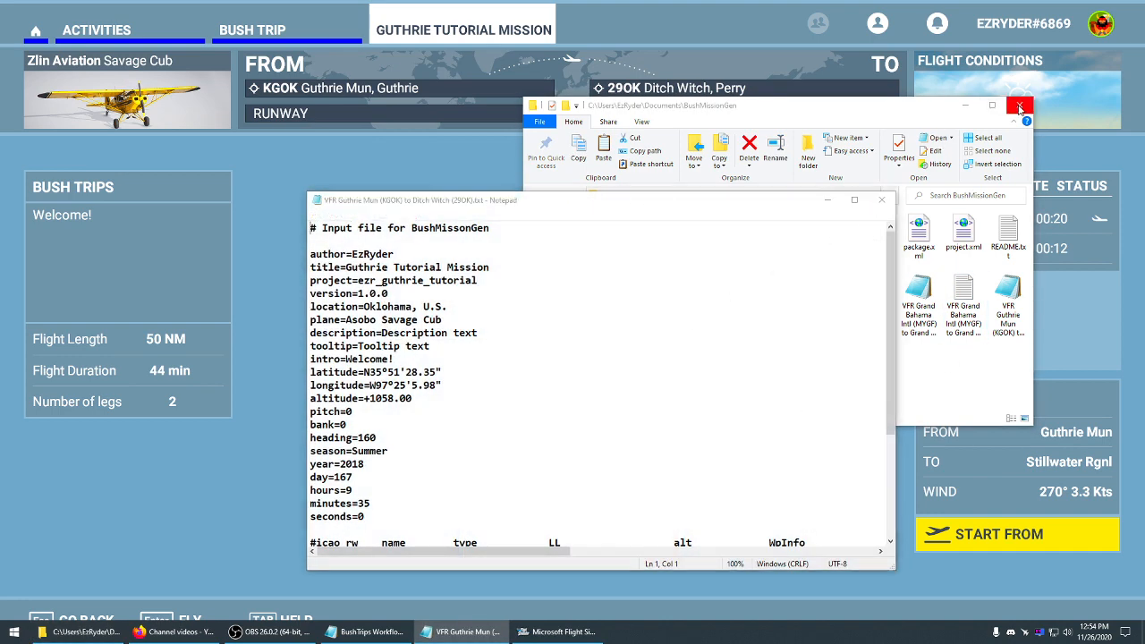
click(1019, 106)
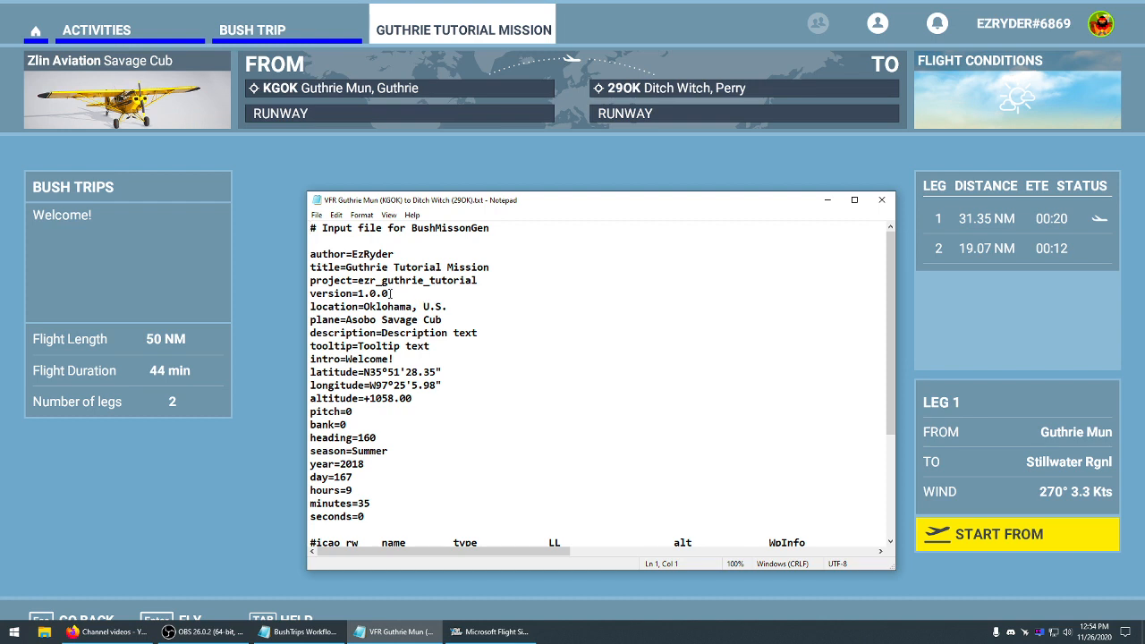
Highlight the intro entry in the input file and compare it with the mission page's Bush Trips text
drag(352, 361, 412, 359)
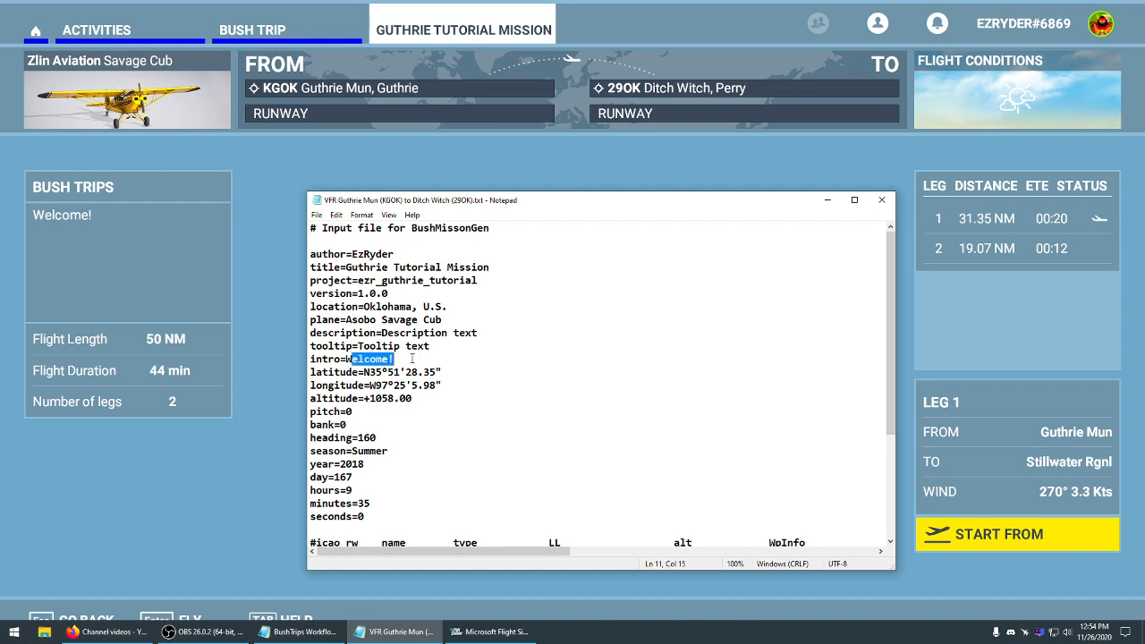
drag(341, 359, 310, 362)
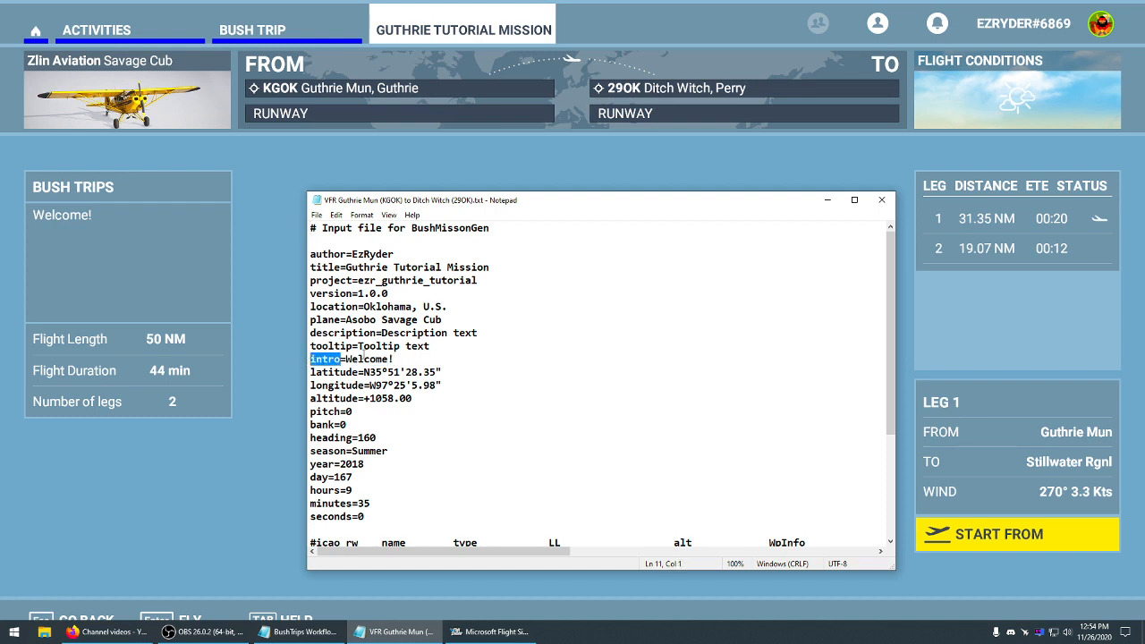
click(130, 247)
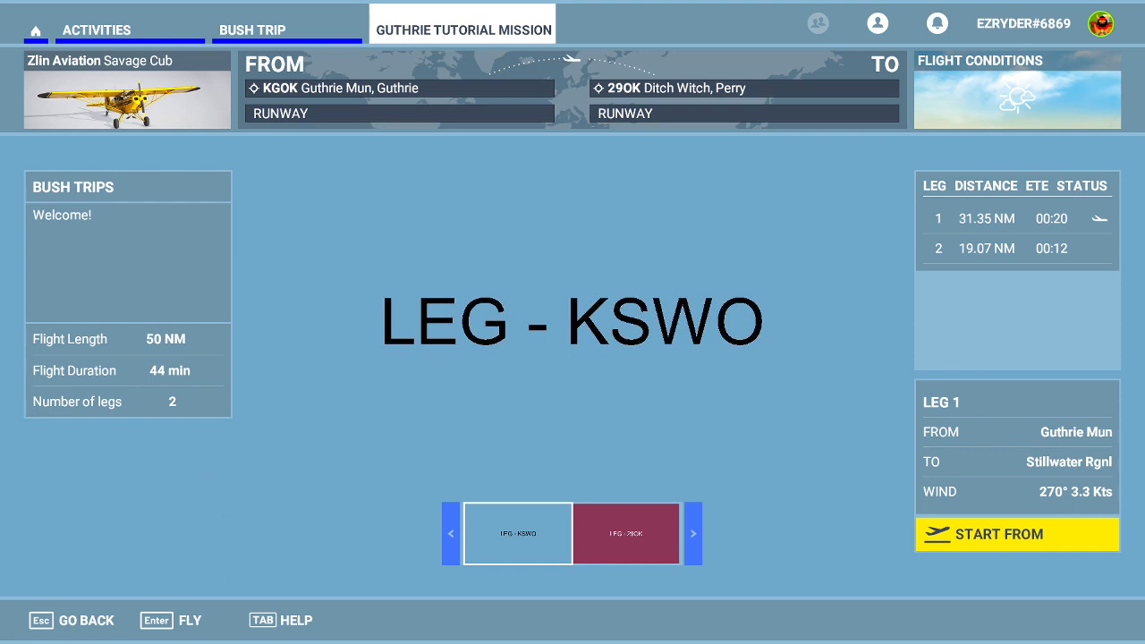
key(alt+Tab)
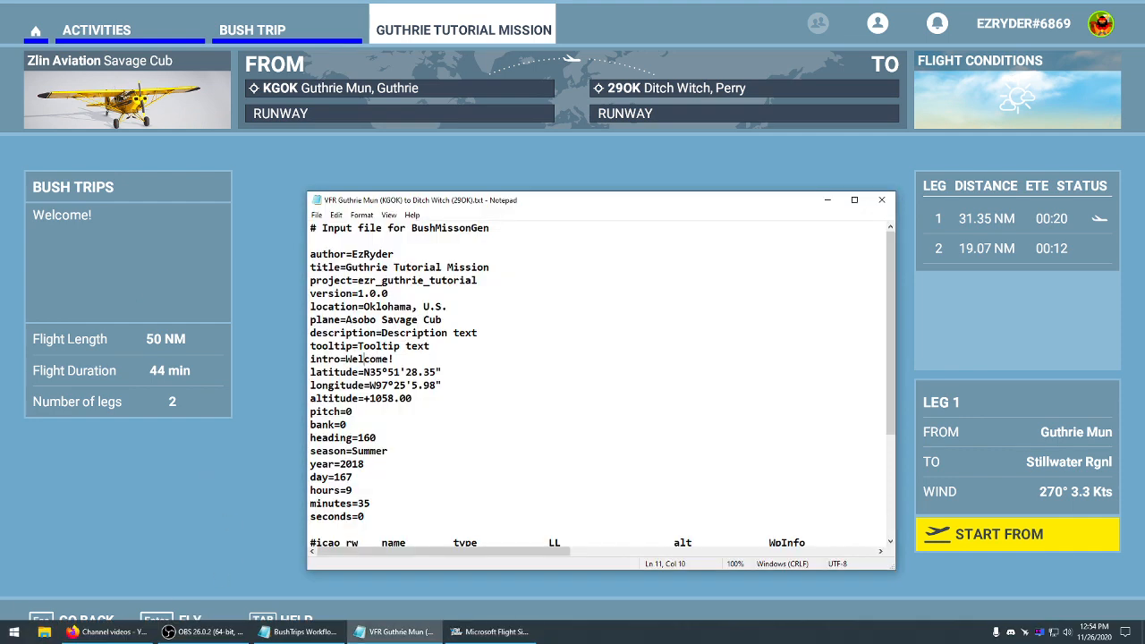
Reposition the Notepad window over the mission page and highlight the value of the description entry
drag(481, 207, 577, 123)
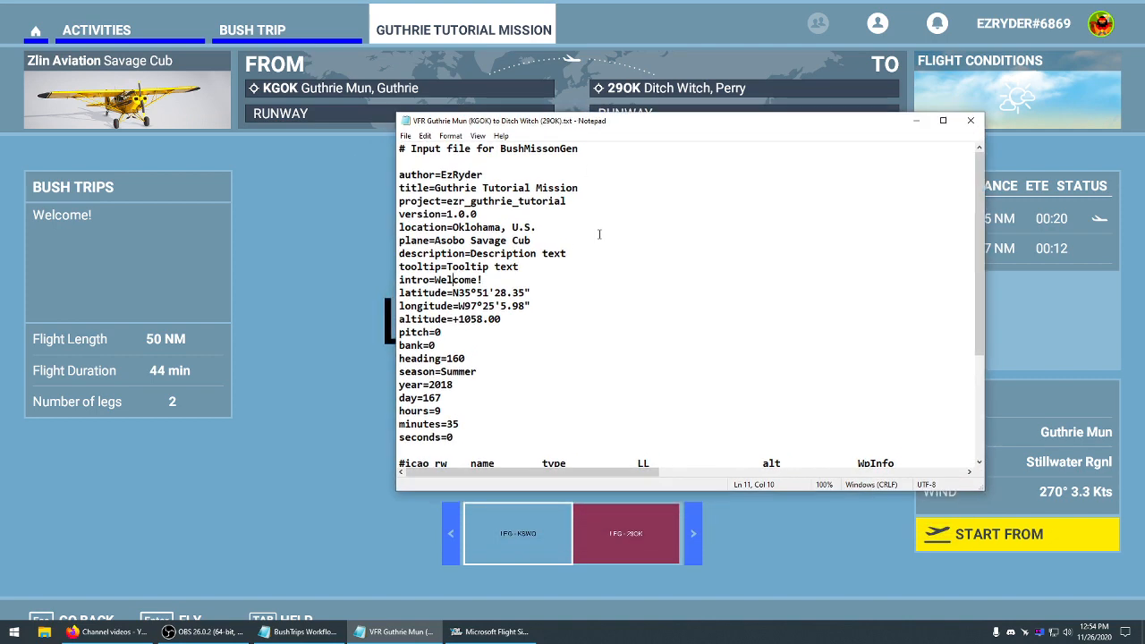
drag(663, 128, 539, 134)
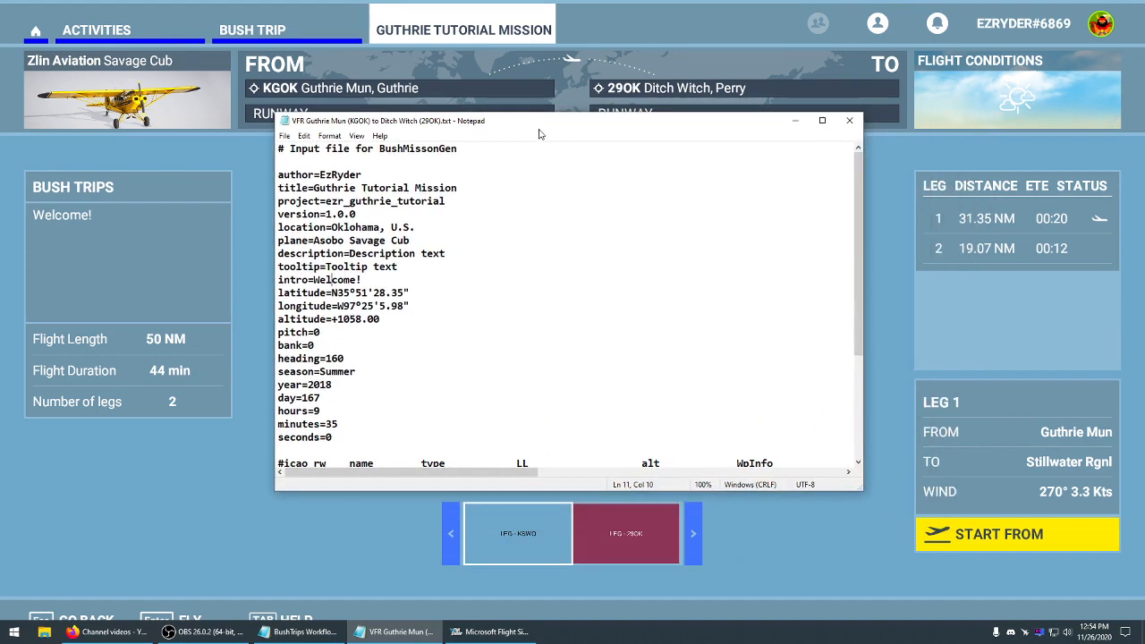
key(shift+Left)
key(shift+Left)
key(shift+Left)
key(shift+Left)
key(shift+Left)
key(shift+Left)
key(shift+Left)
key(shift+Left)
key(shift+Left)
key(shift+Left)
key(shift+Left)
key(shift+Left)
key(shift+Left)
key(shift+Left)
key(shift+Left)
key(shift+Left)
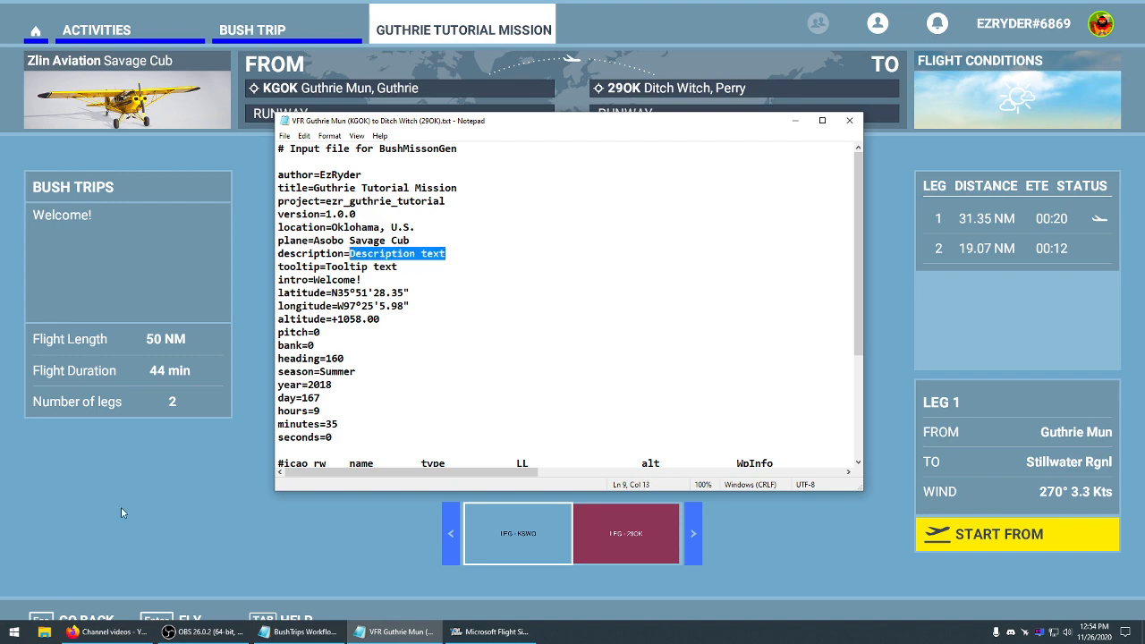
Go back to the Bush Trip list to check the mission's description, then reopen Guthrie Tutorial Mission and start leg 1
click(85, 619)
click(85, 619)
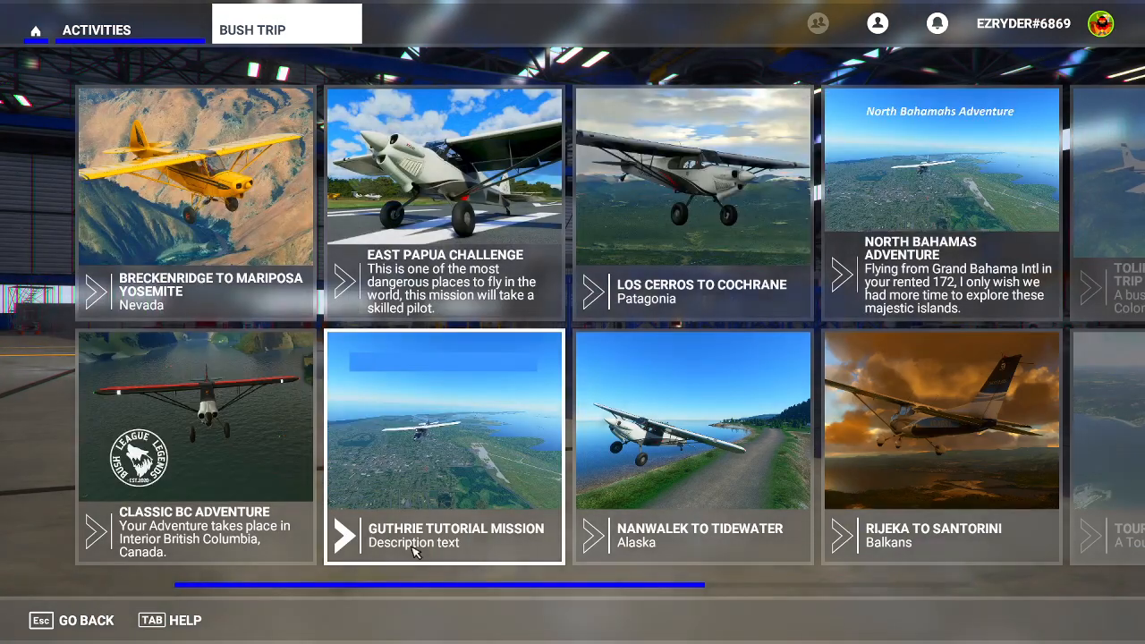
click(444, 442)
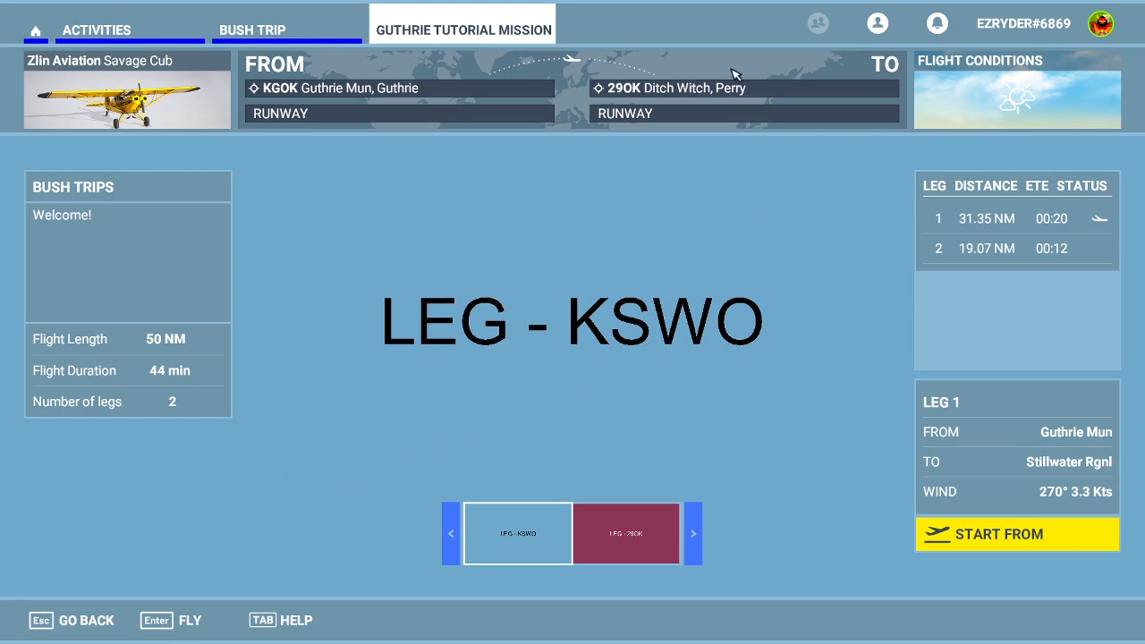
click(979, 548)
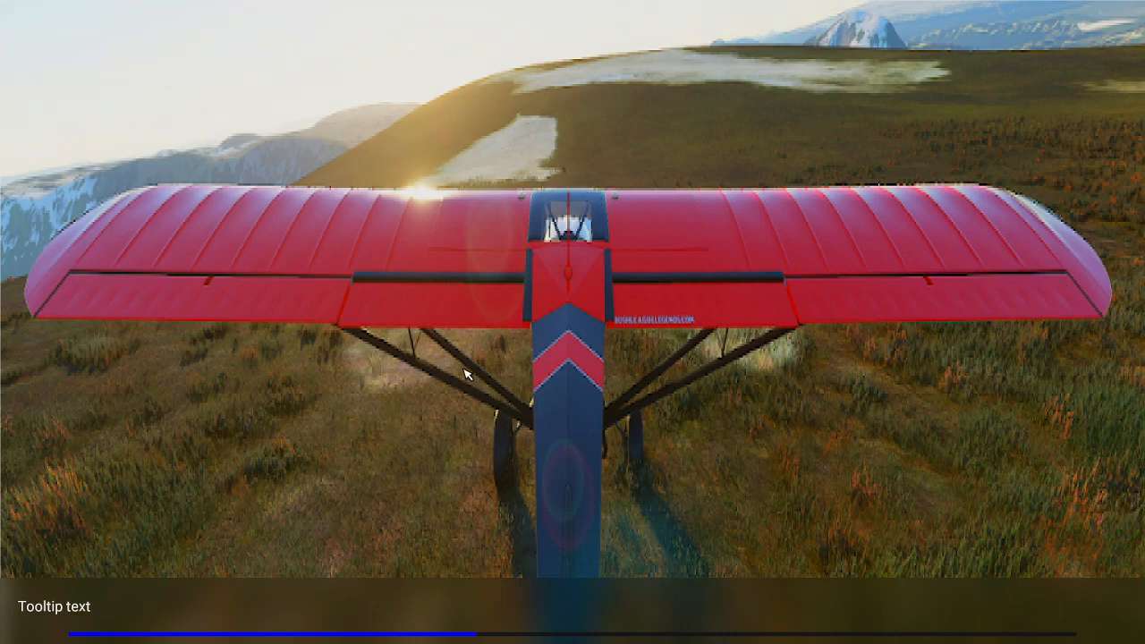
Check the tooltip entry in the input file against the loading screen's tip, and close the file
key(alt+Tab)
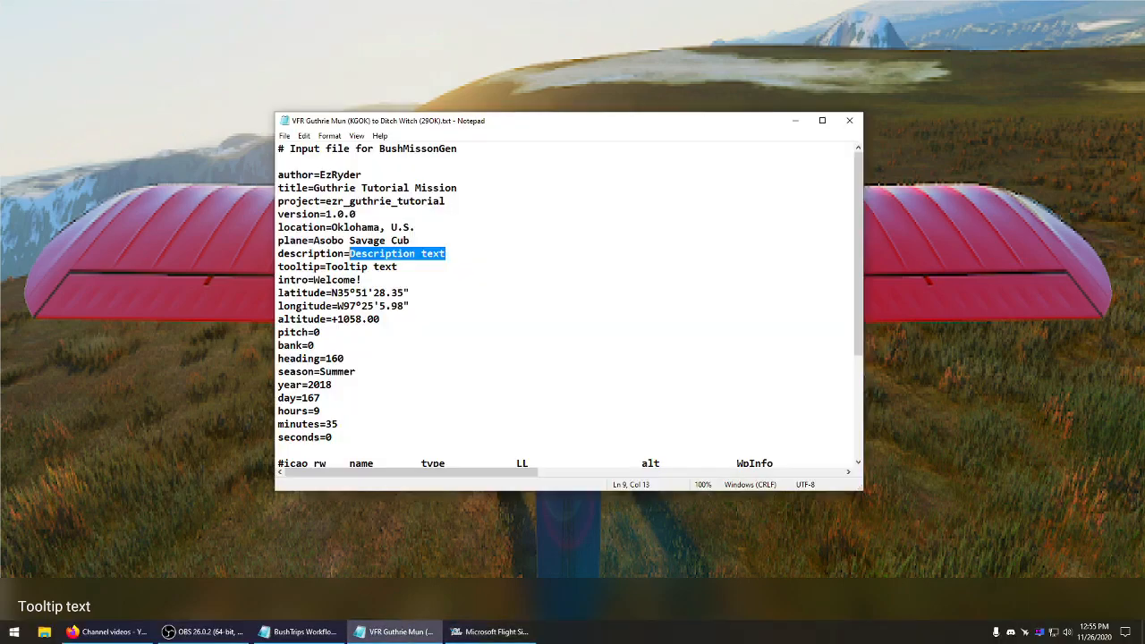
click(376, 319)
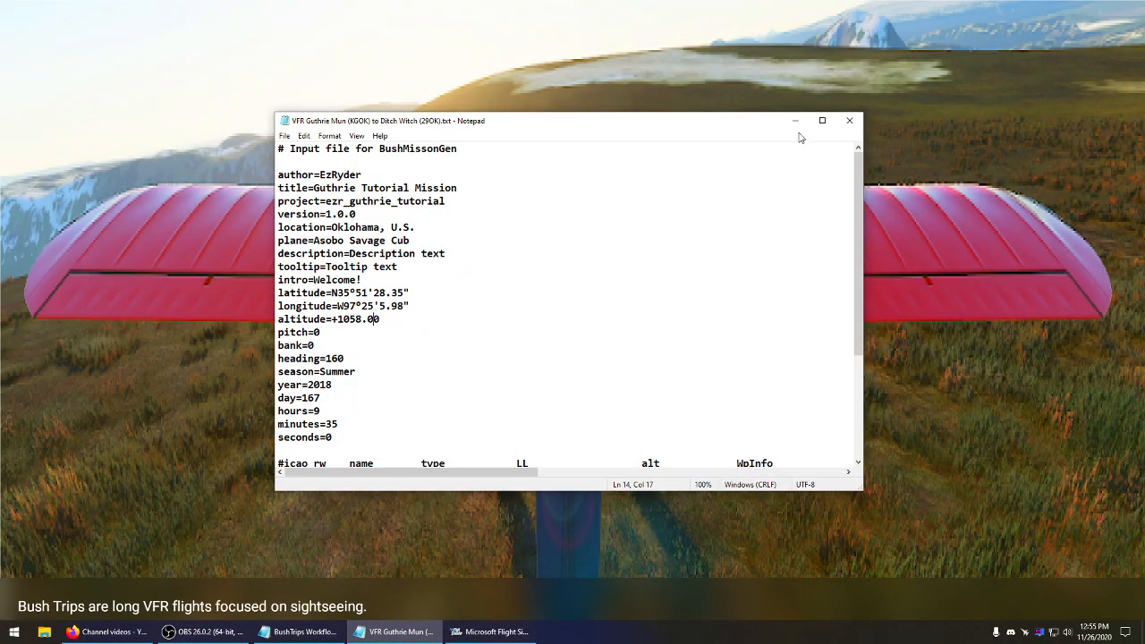
click(849, 121)
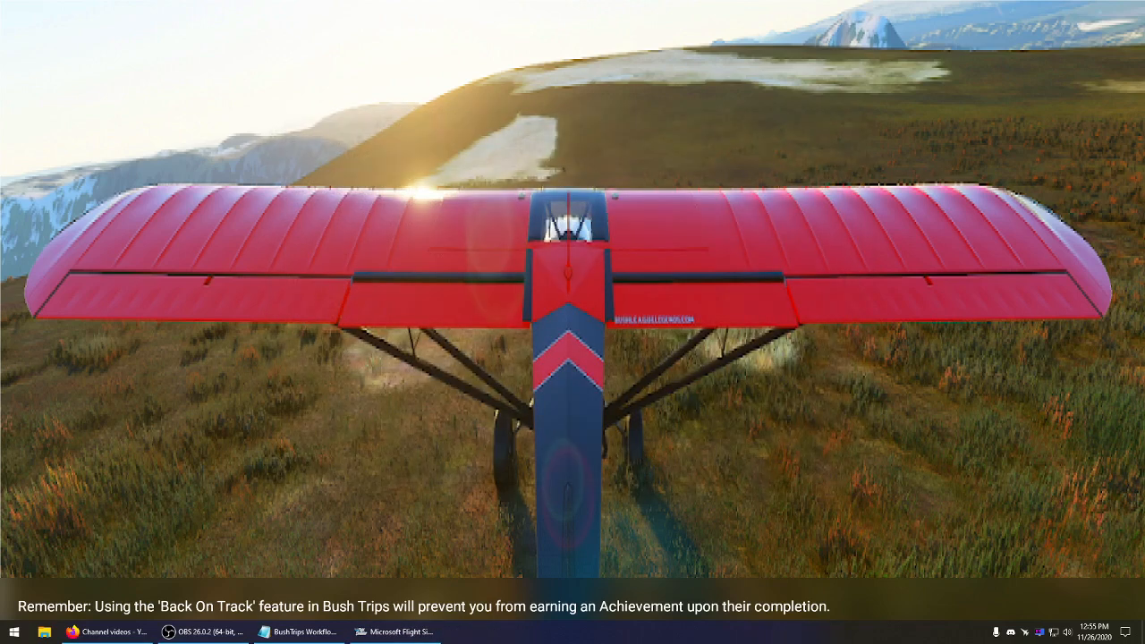
Open the folder D:\MFS Addons\ezr_guthrie_tutorial\Missions\ezr_guthrie_tutorialDir and move its window clear on the desktop
click(43, 632)
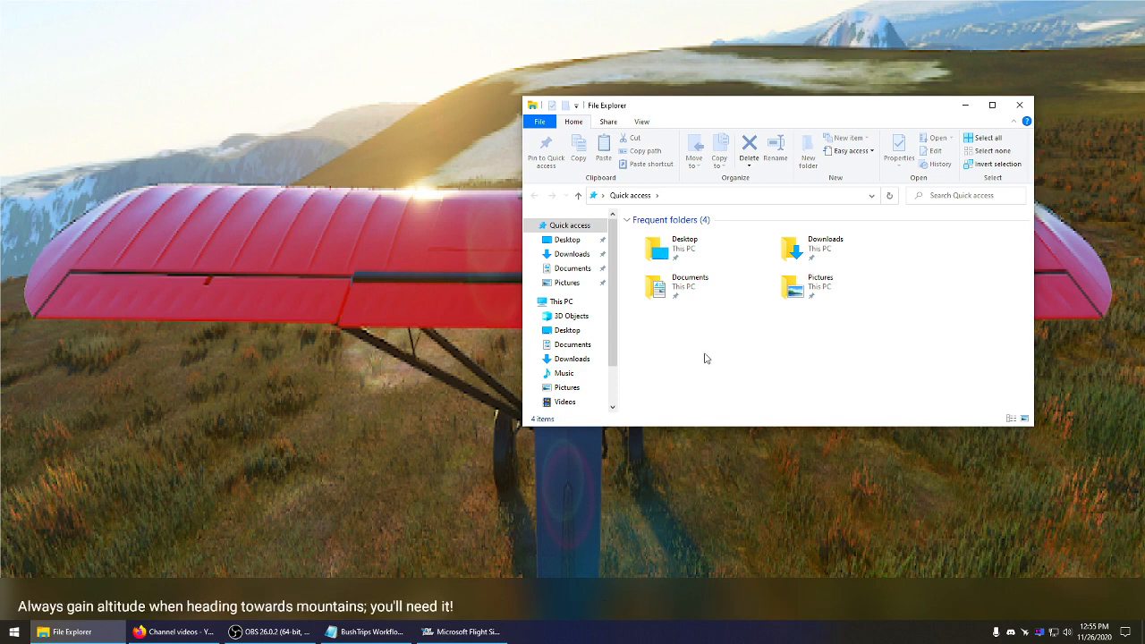
scroll(618, 310, down, 2)
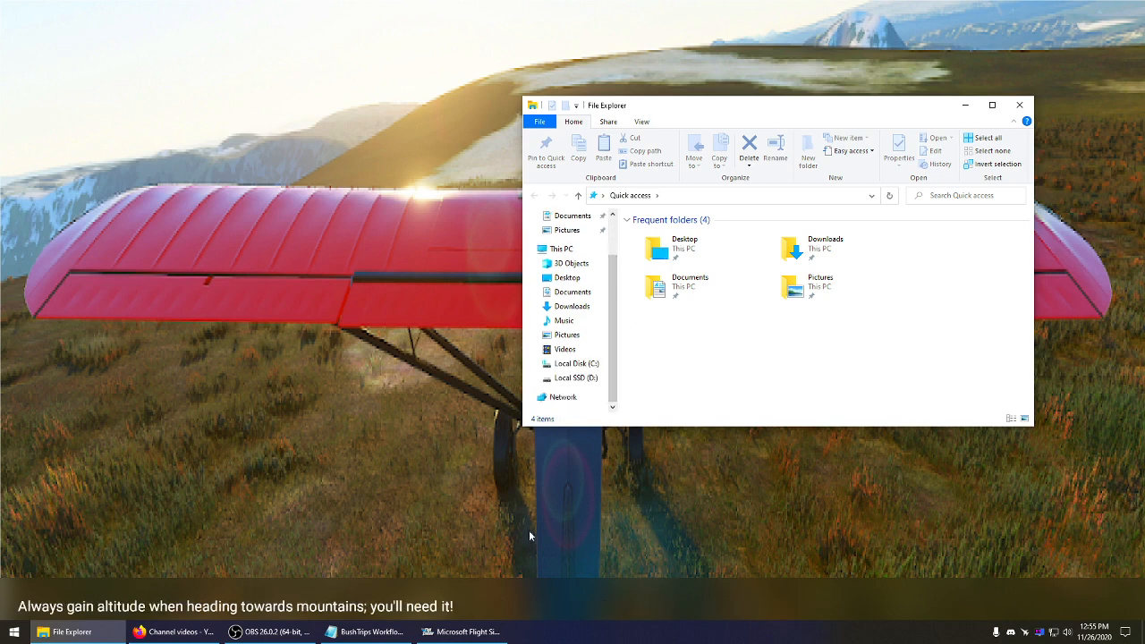
click(578, 364)
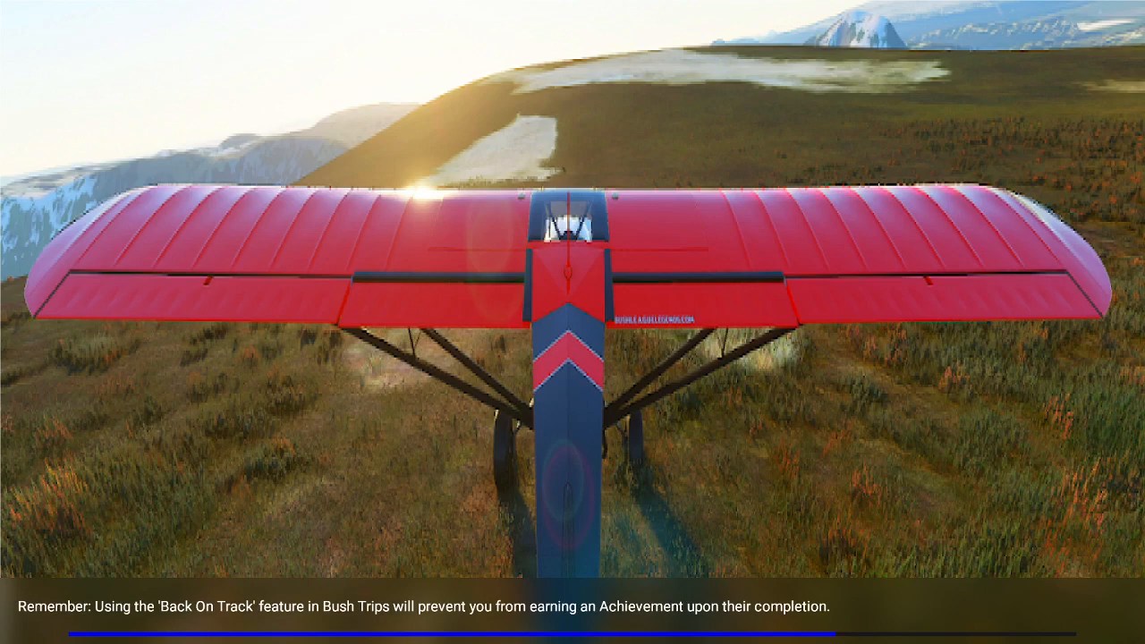
key(alt+Tab)
drag(279, 130, 417, 118)
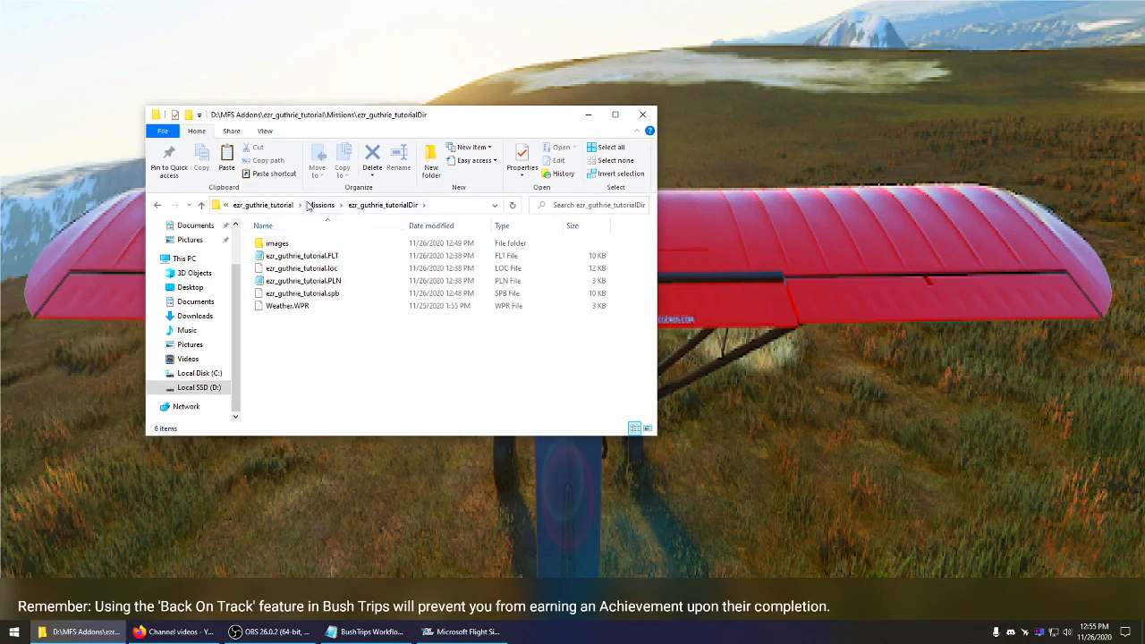
Retrace the folder path from MFS Addons through ezr_guthrie_tutorial and Missions to ezr_guthrie_tutorialDir
click(264, 205)
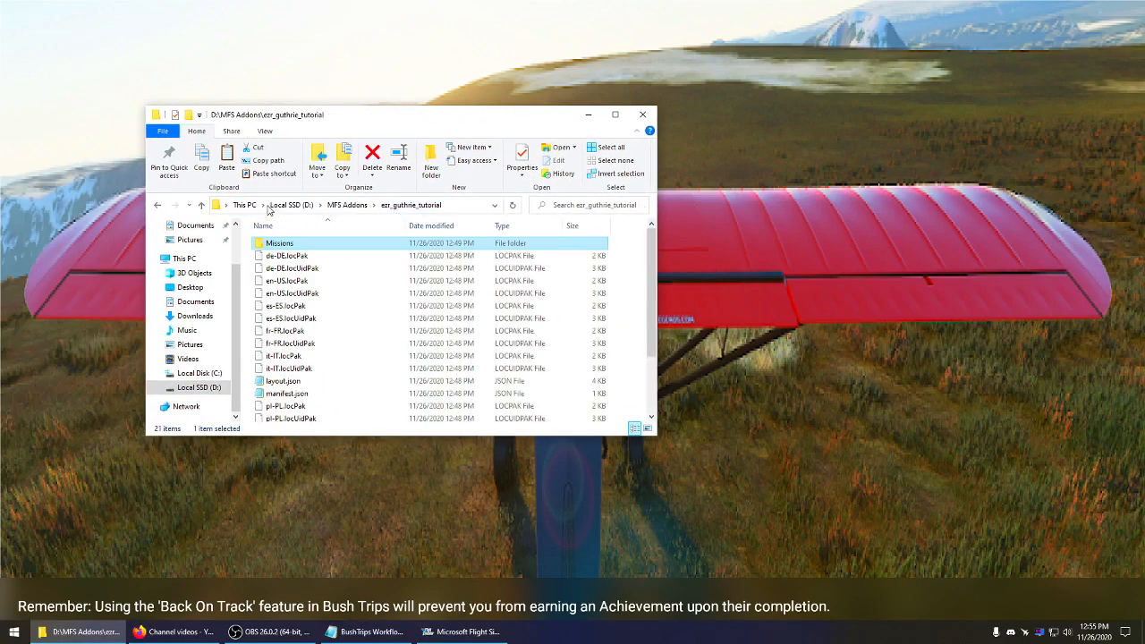
click(348, 206)
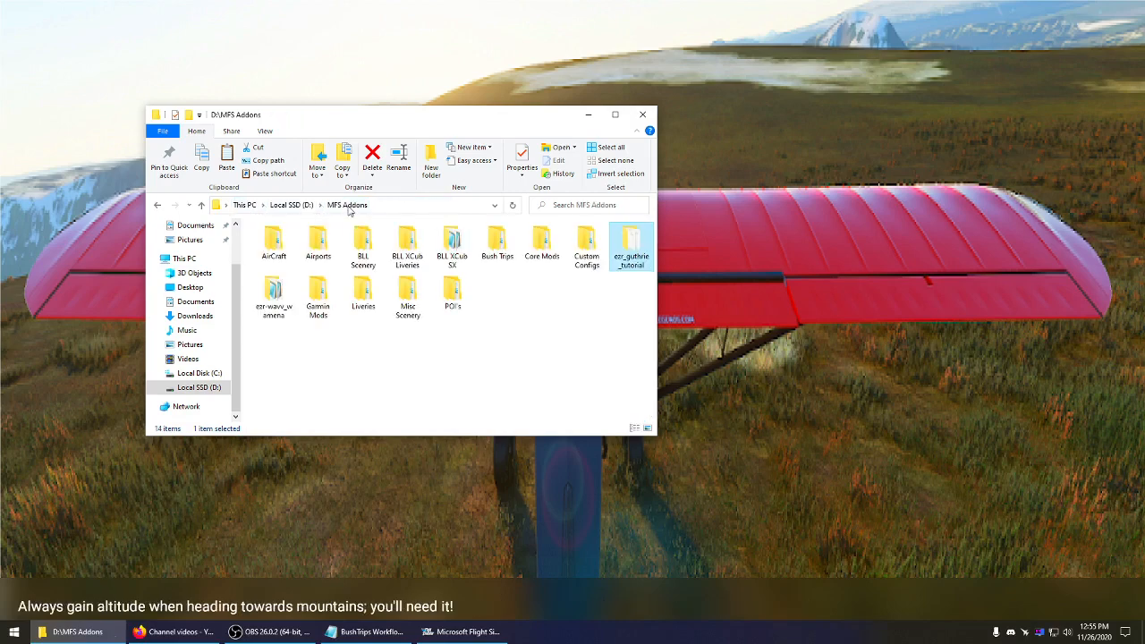
click(410, 379)
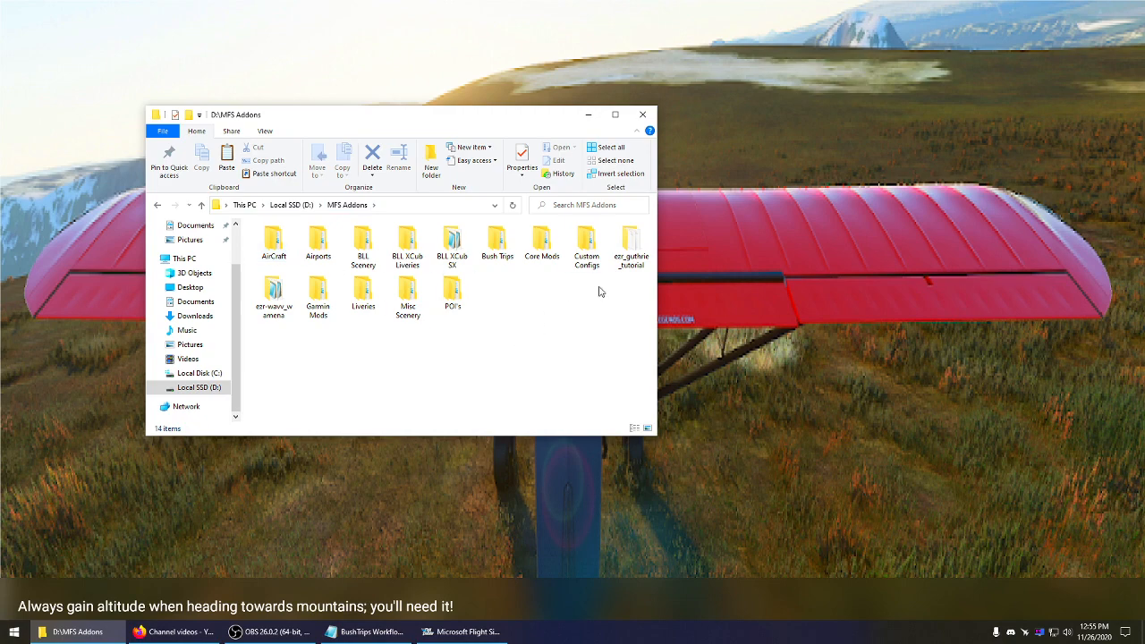
double_click(623, 251)
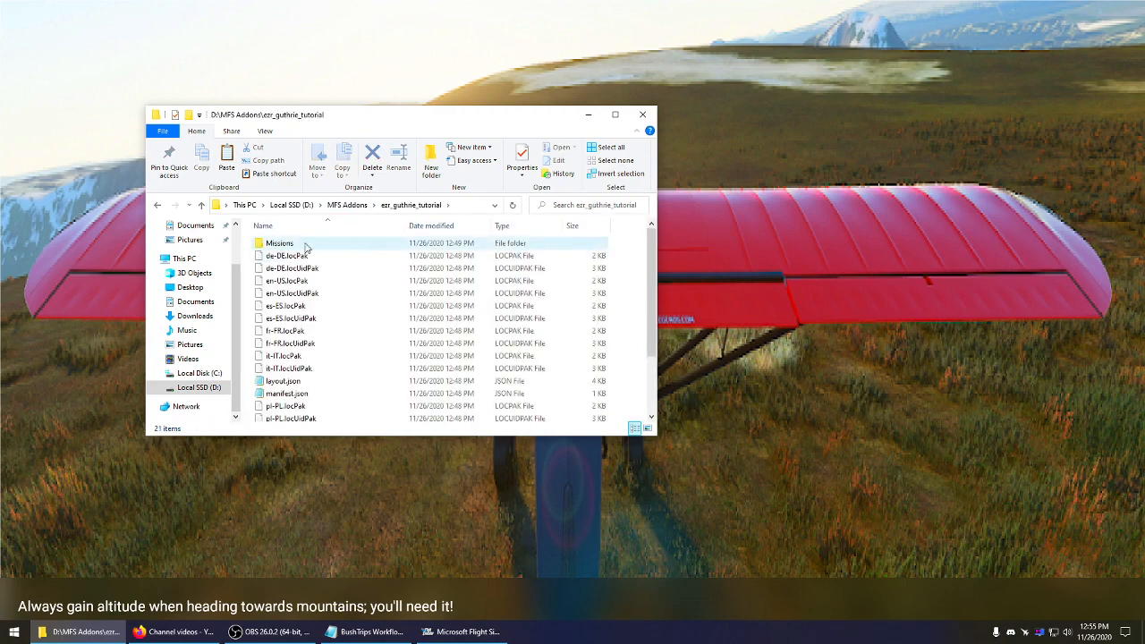
double_click(272, 243)
double_click(272, 243)
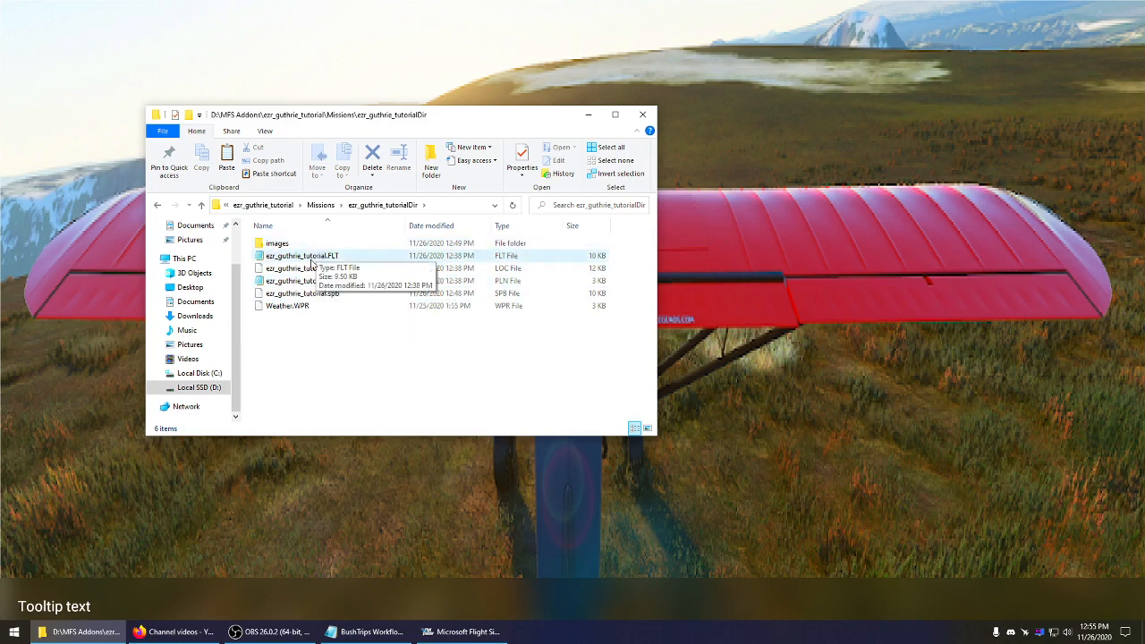
Open ezr_guthrie_tutorial.FLT, highlight the Tips1 value ezr_guthrie_tutorial.Mission.5 under [Loading], and switch to the BushTrips Workflow notes
click(311, 257)
double_click(308, 256)
scroll(338, 258, down, 10)
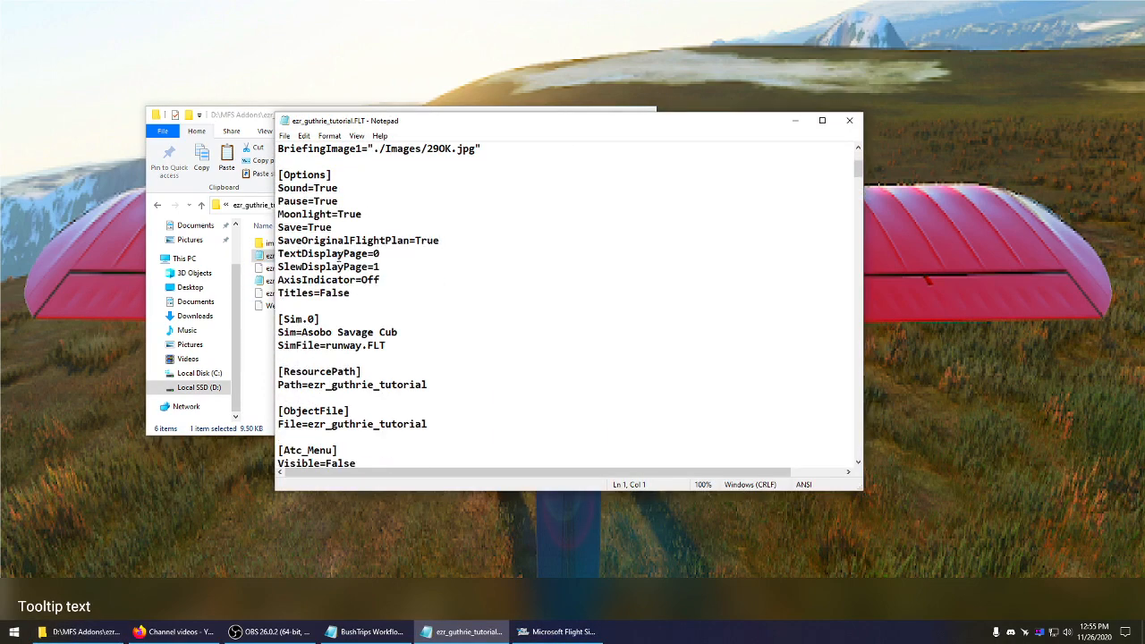
scroll(338, 257, down, 3)
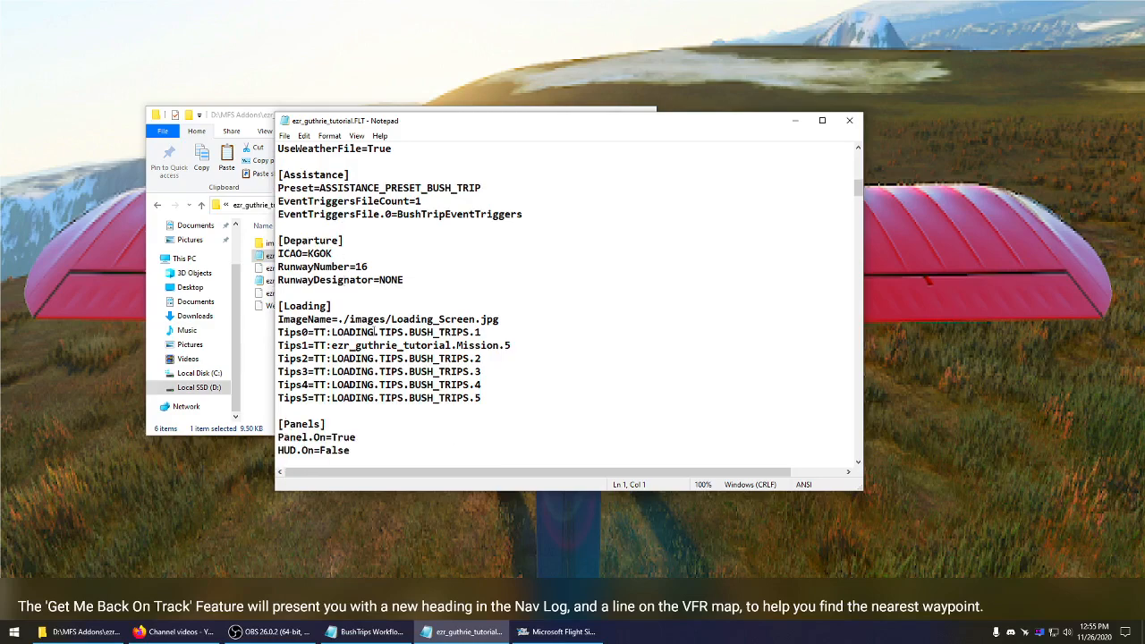
click(331, 307)
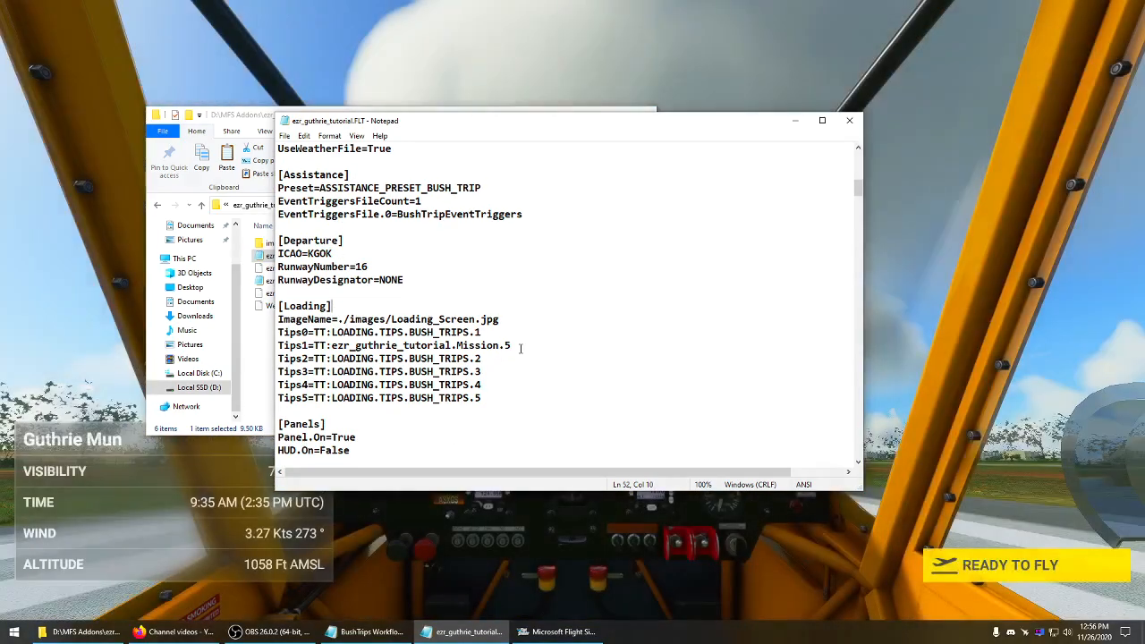
click(520, 344)
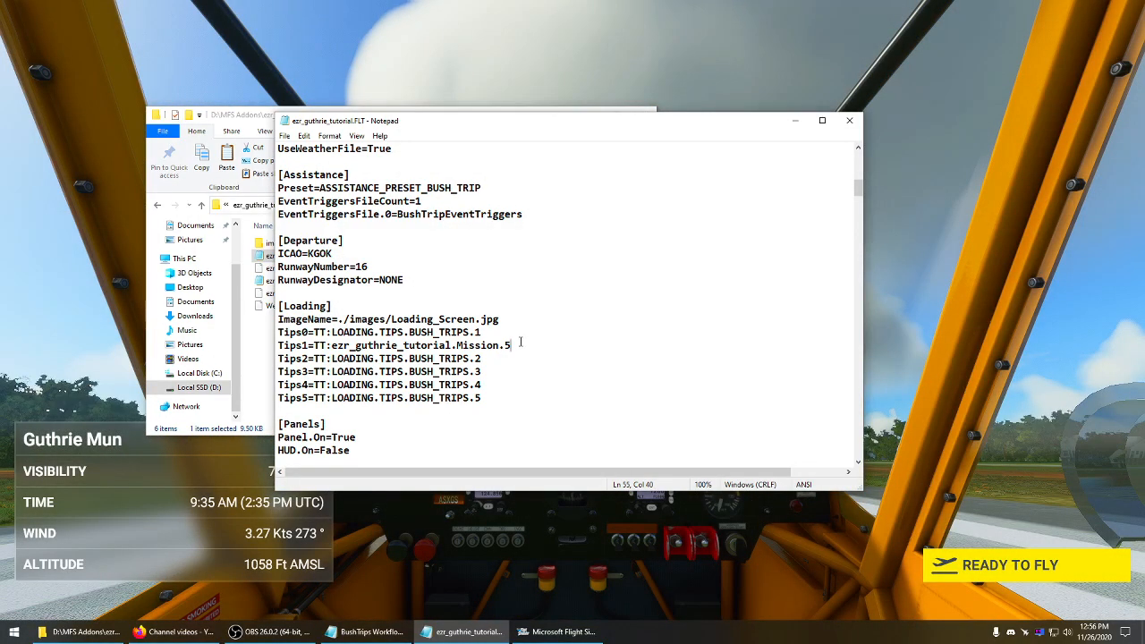
drag(520, 344, 337, 346)
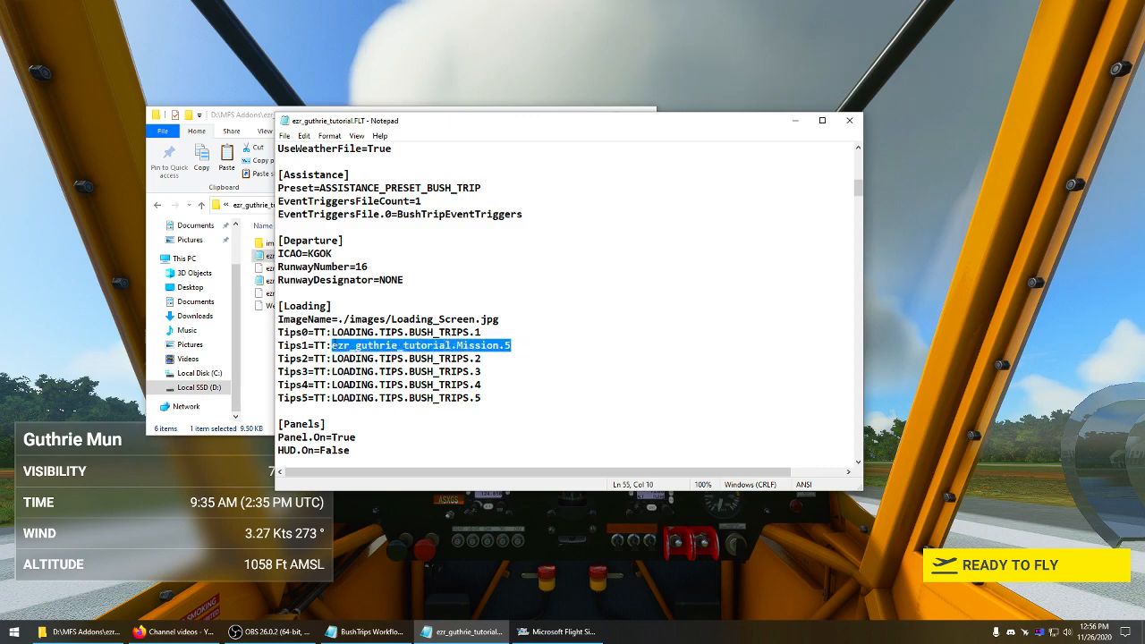
click(377, 637)
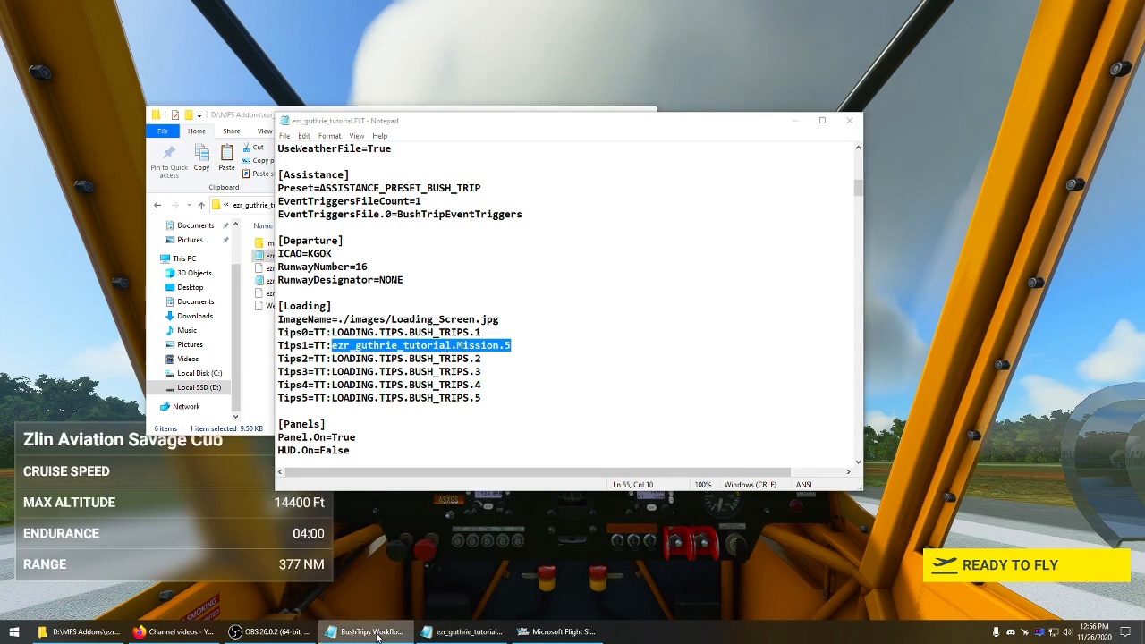
click(477, 637)
click(475, 636)
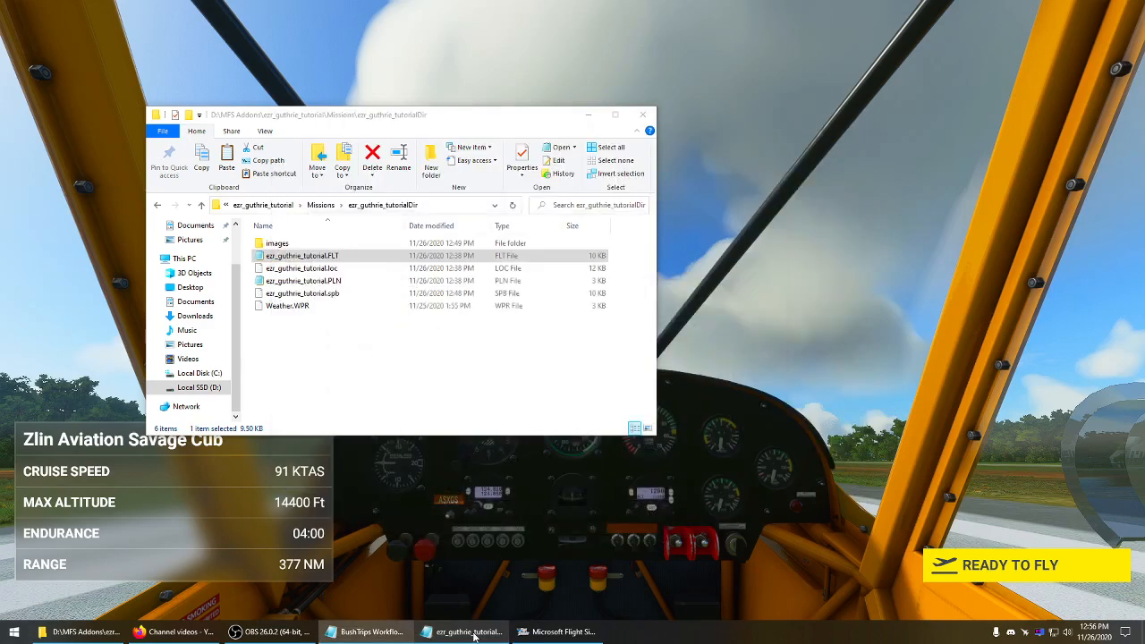
click(473, 636)
click(381, 638)
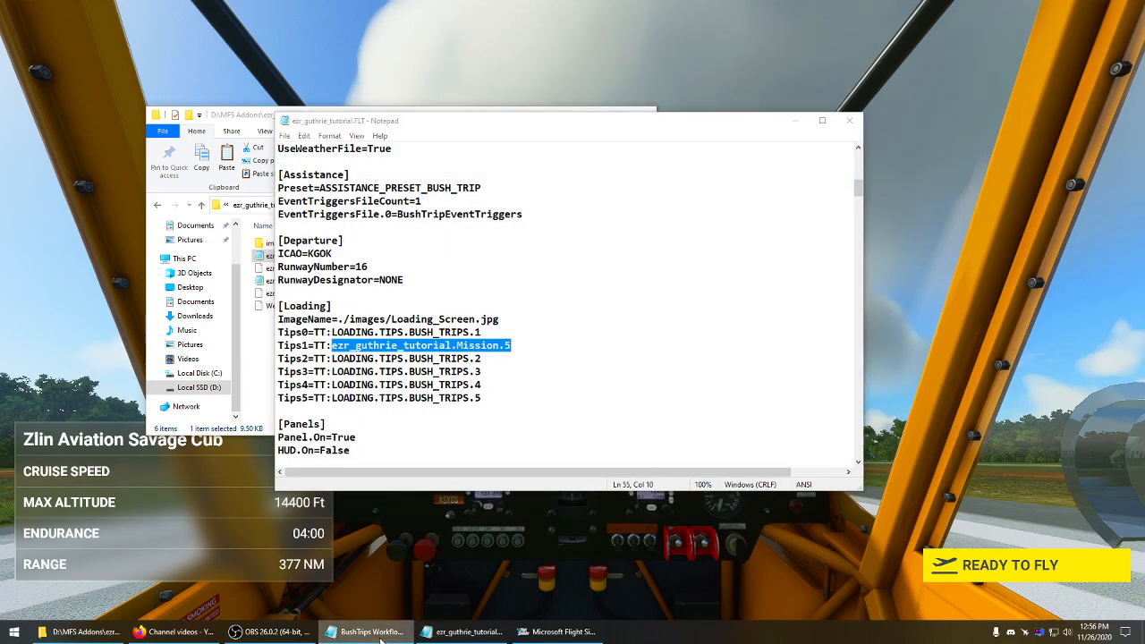
Open the input file VFR Guthrie Mun (KGOK) to Ditch Witch (29OK).txt from Documents\BushMissionGen and move its window aside
click(259, 347)
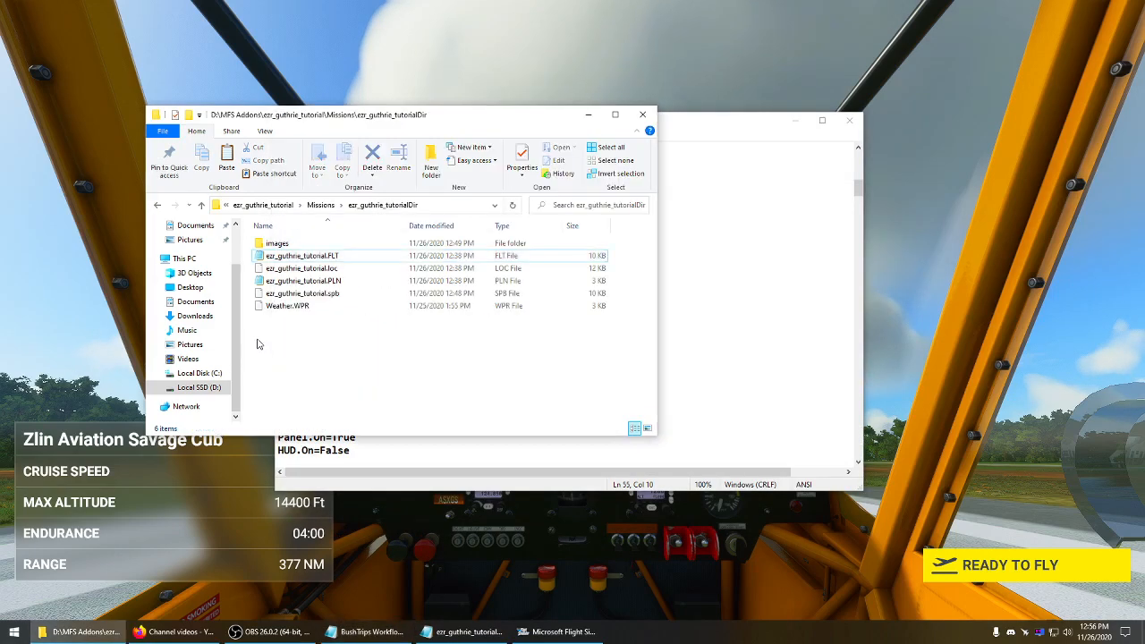
click(195, 302)
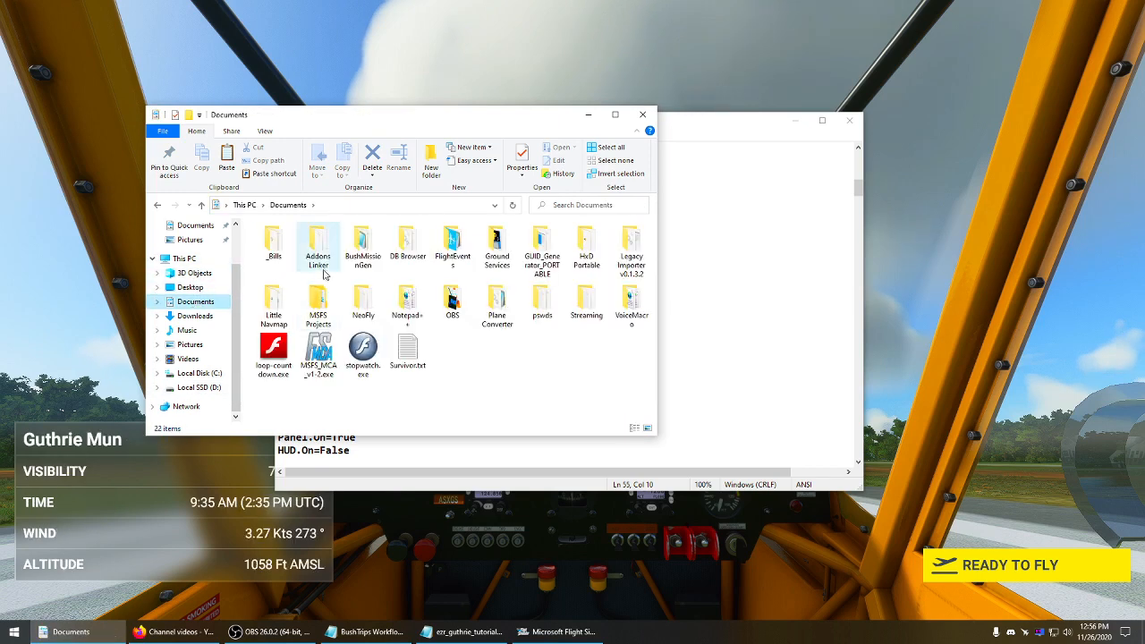
double_click(365, 253)
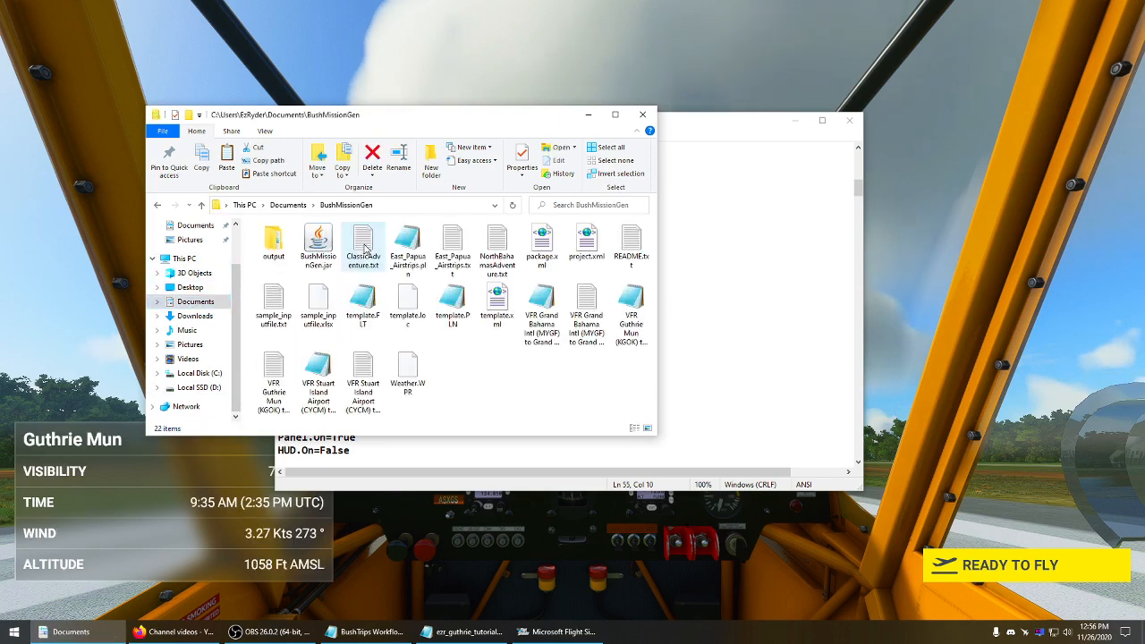
double_click(274, 376)
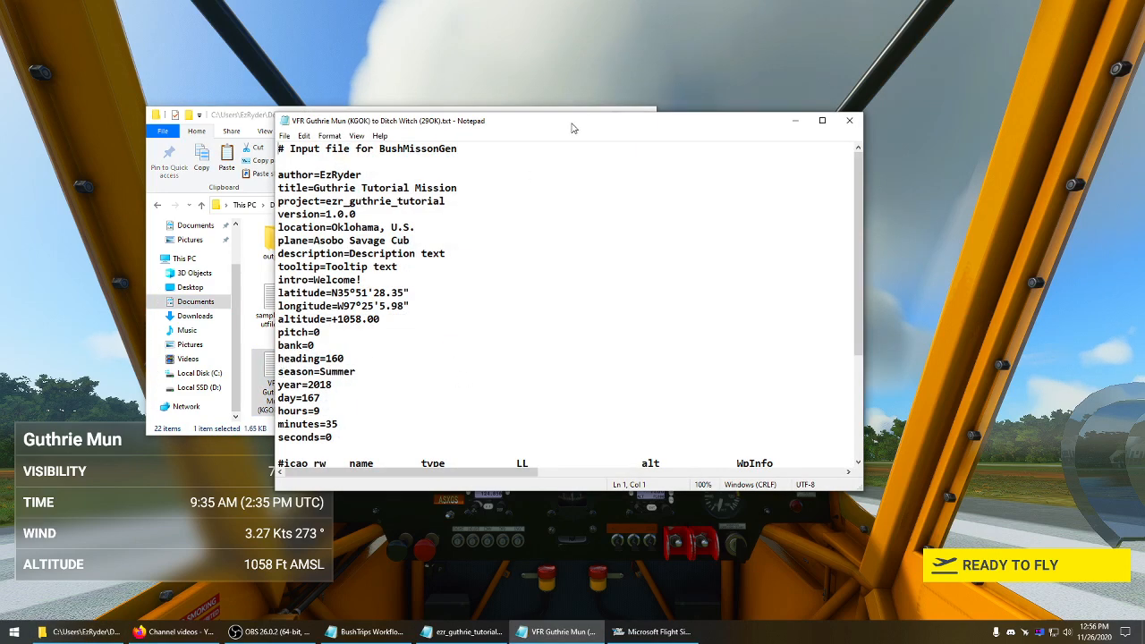
drag(572, 128, 415, 86)
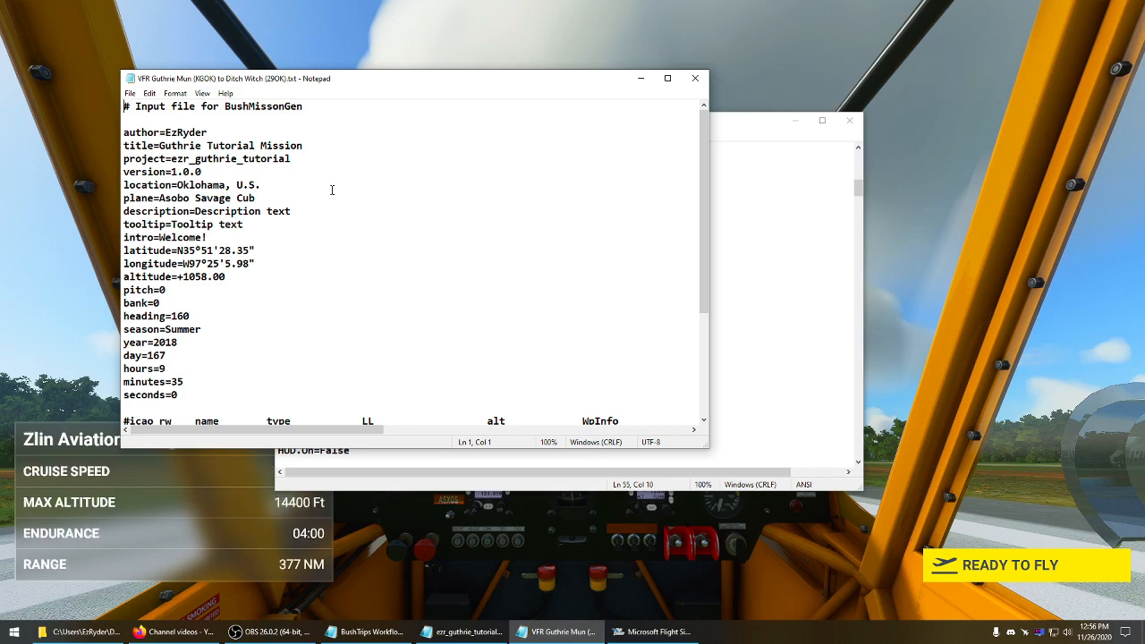
Highlight the tooltip value "Tooltip text" in the Guthrie input file
scroll(332, 190, down, 2)
scroll(332, 190, up, 2)
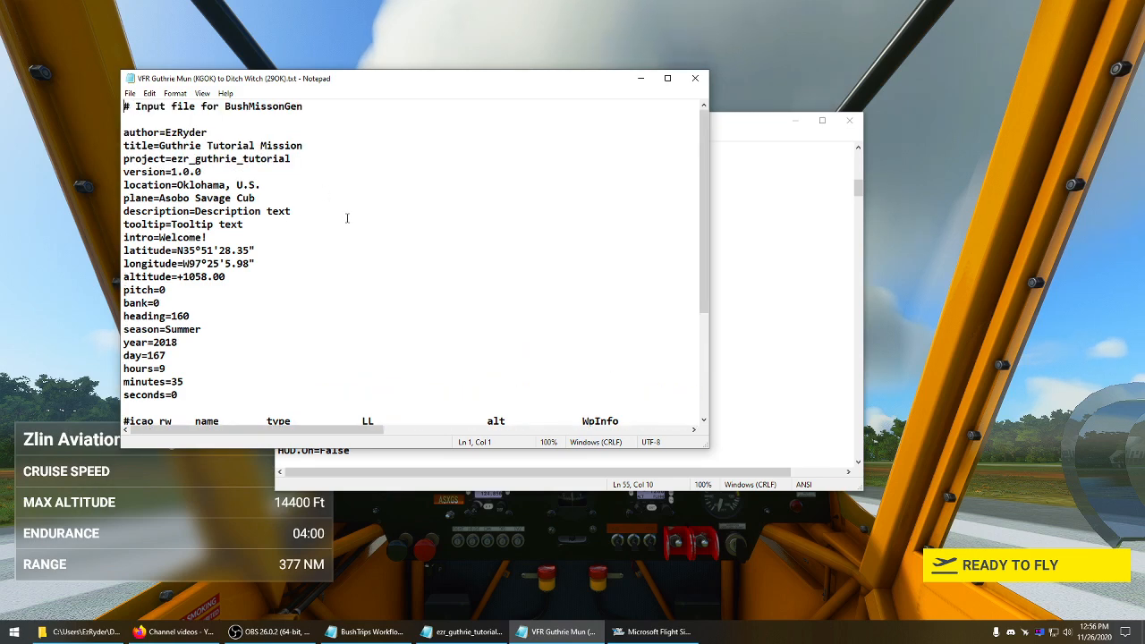
drag(245, 224, 182, 224)
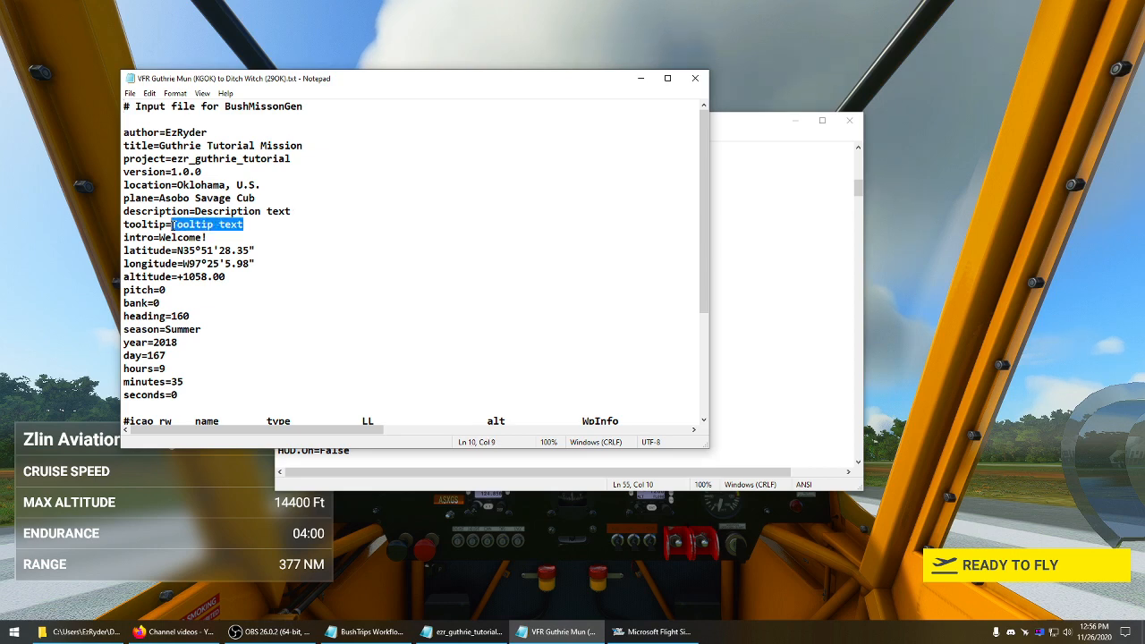
click(185, 223)
Return to ezr_guthrie_tutorial.FLT, highlight the Tips0 and Tips2 values under [Loading], and move its window lower to uncover the input file
click(826, 245)
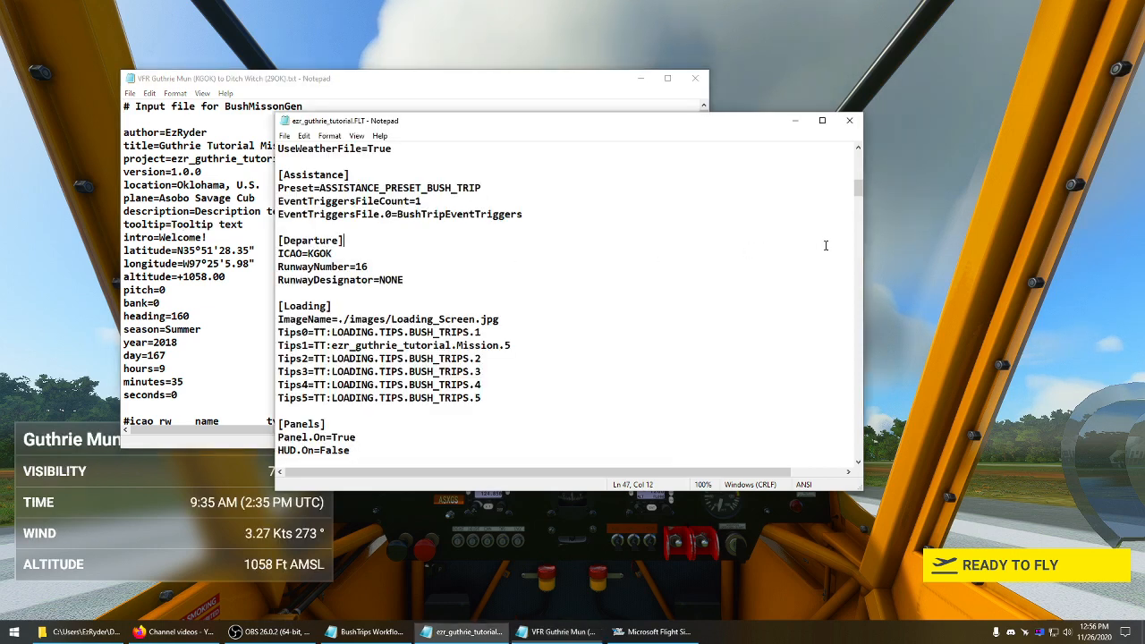
mouse_move(495, 332)
mouse_down()
mouse_move(314, 332)
mouse_move(385, 321)
mouse_move(499, 335)
mouse_up()
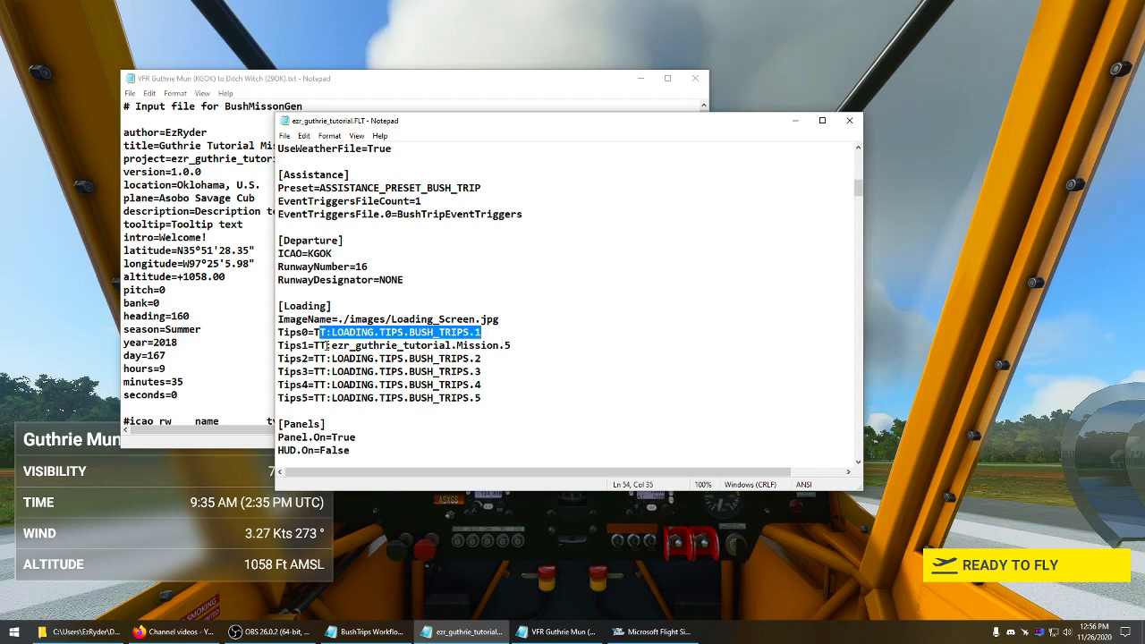
drag(315, 346, 337, 359)
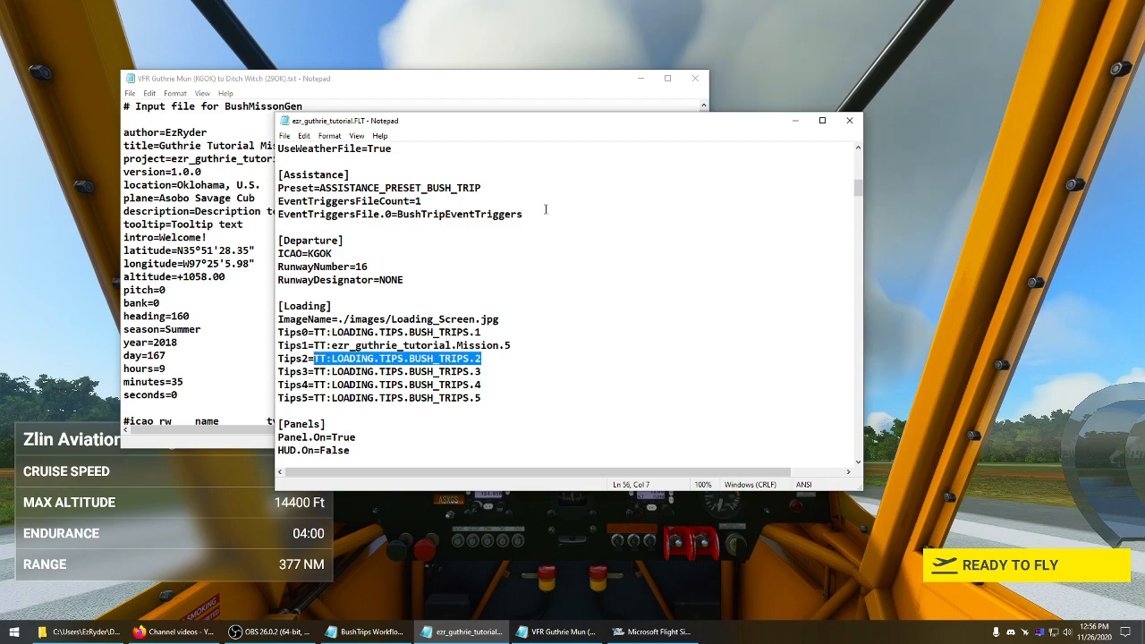
drag(712, 127, 712, 191)
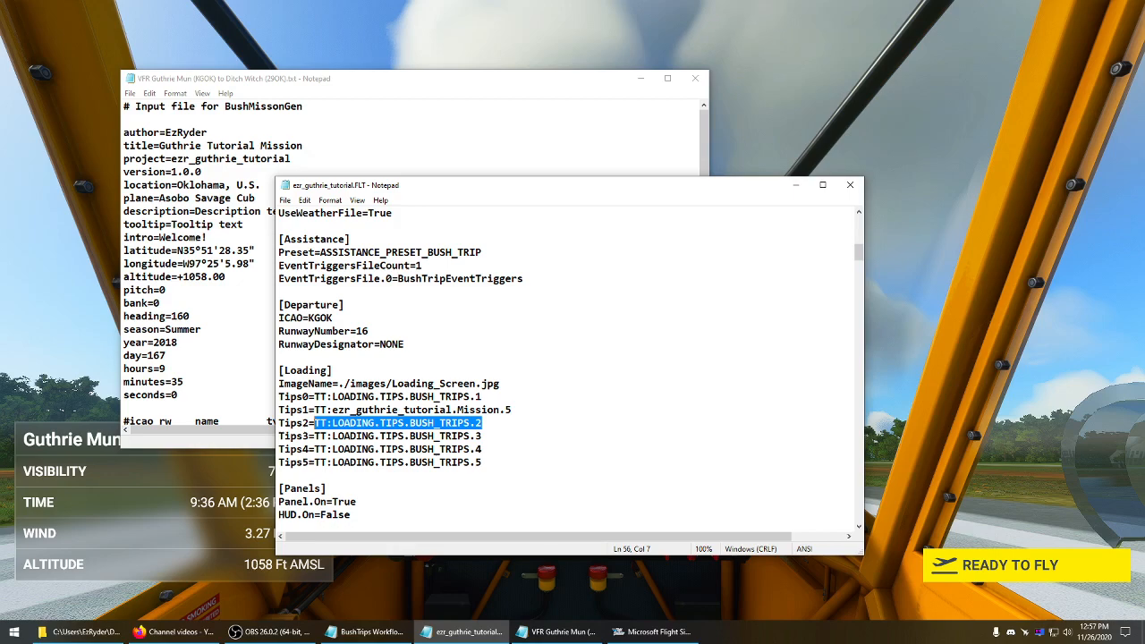
Open east_papua.FLT from D:\MFS Addons\Bush Trips\east_papua\Missions\east_papuaDir and move its window aside
click(79, 631)
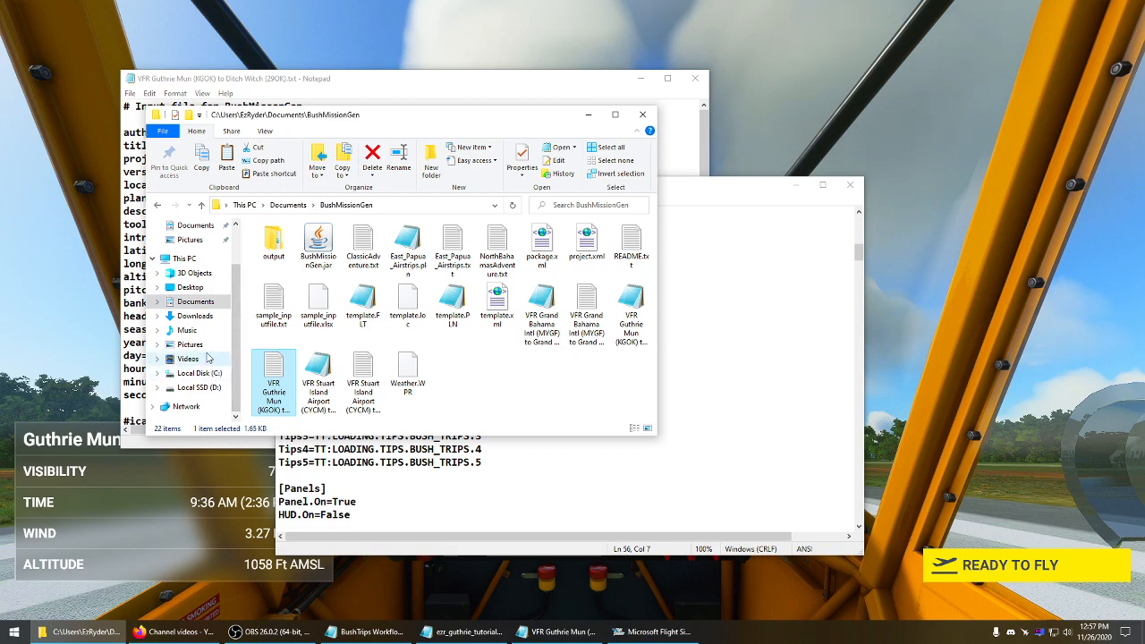
click(198, 387)
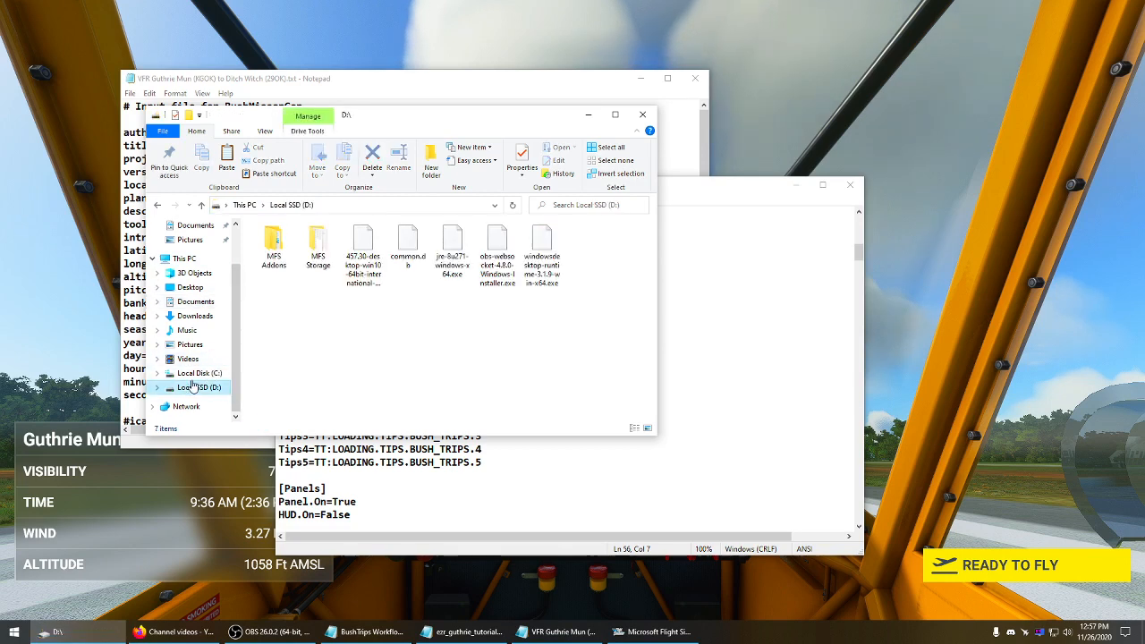
double_click(275, 246)
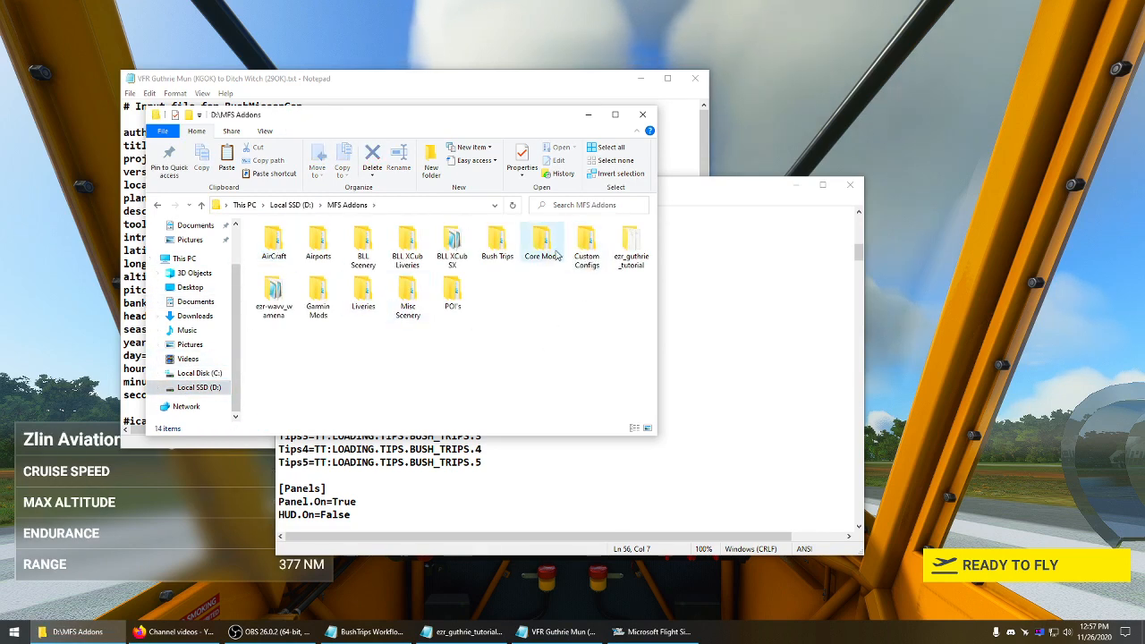
double_click(499, 246)
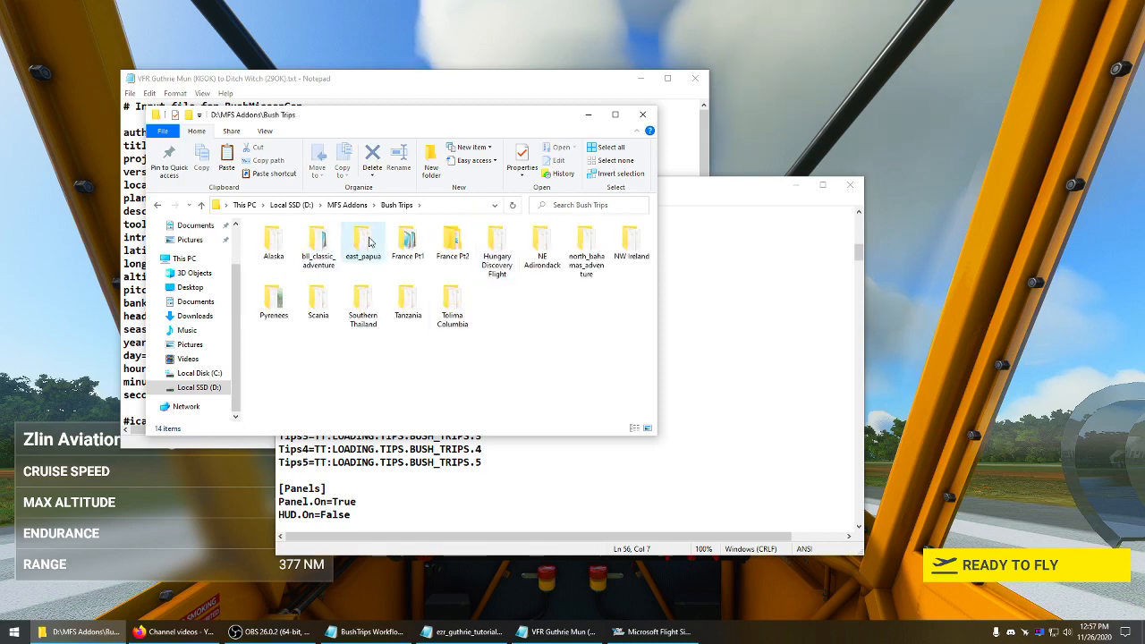
double_click(370, 241)
double_click(266, 239)
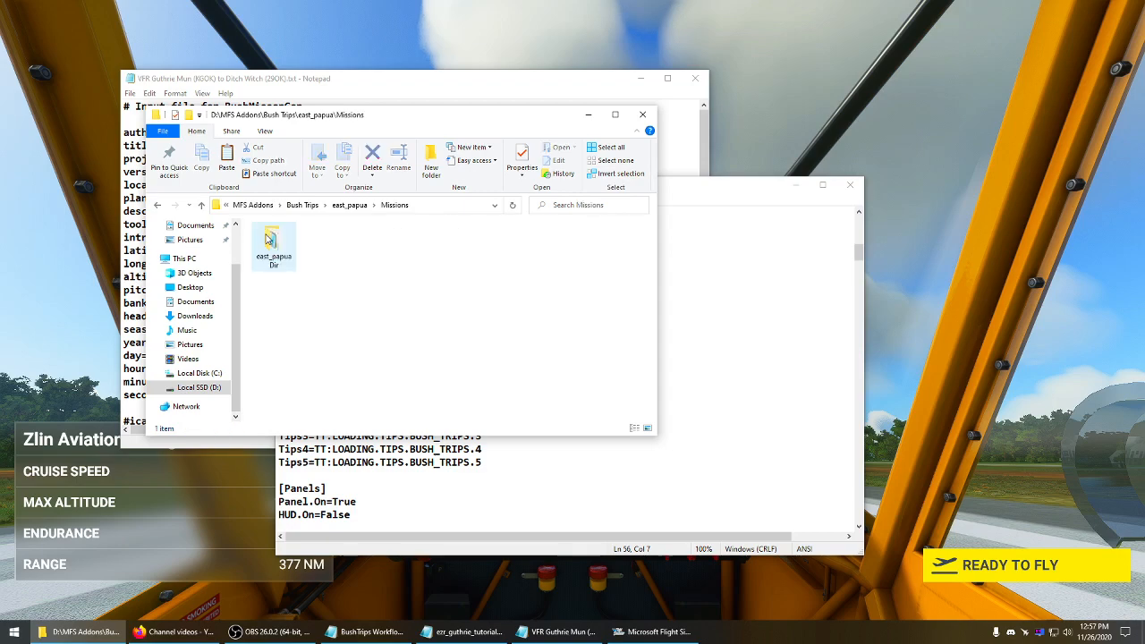
double_click(273, 243)
double_click(329, 237)
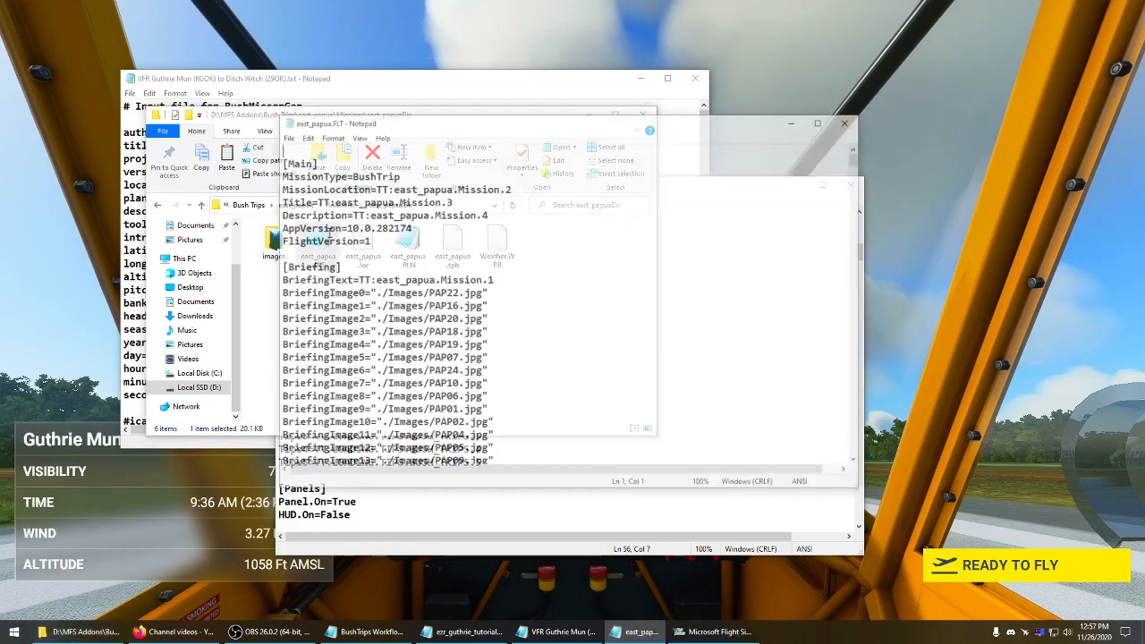
drag(528, 134, 391, 92)
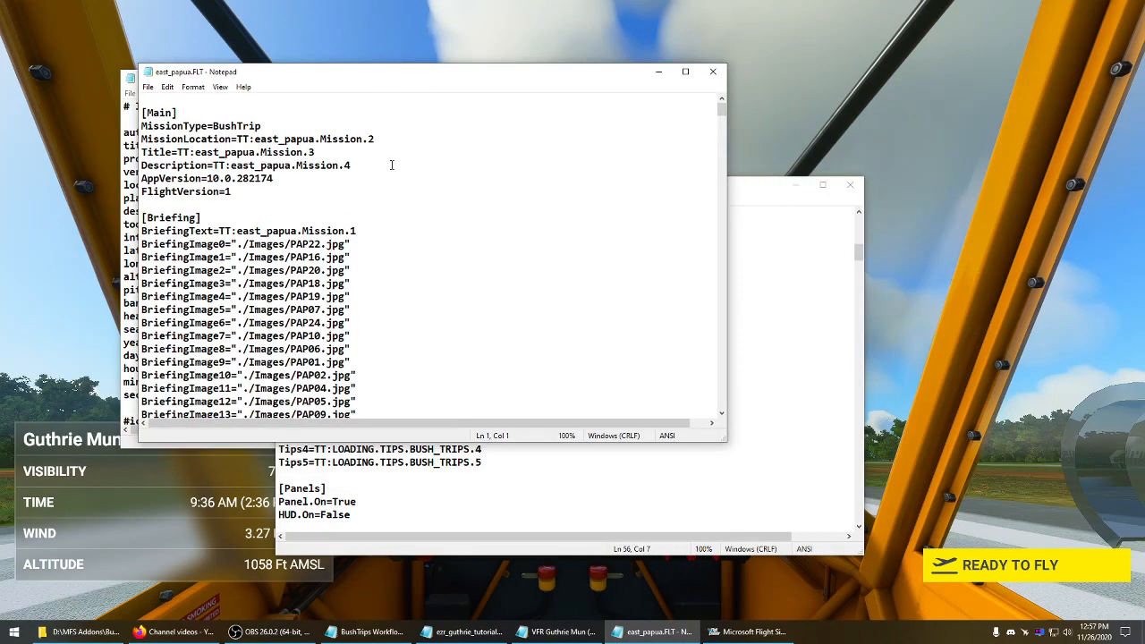
Examine the custom tips under [Loading] in east_papua.FLT and highlight the Tips5 text
scroll(387, 205, down, 8)
scroll(387, 204, down, 12)
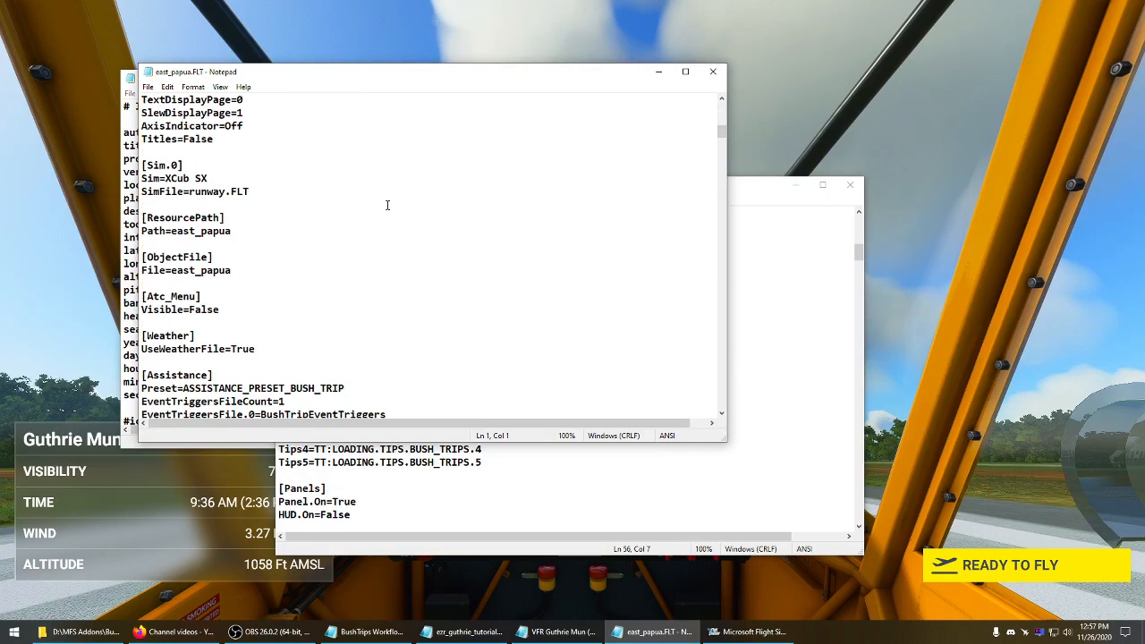
scroll(387, 205, down, 2)
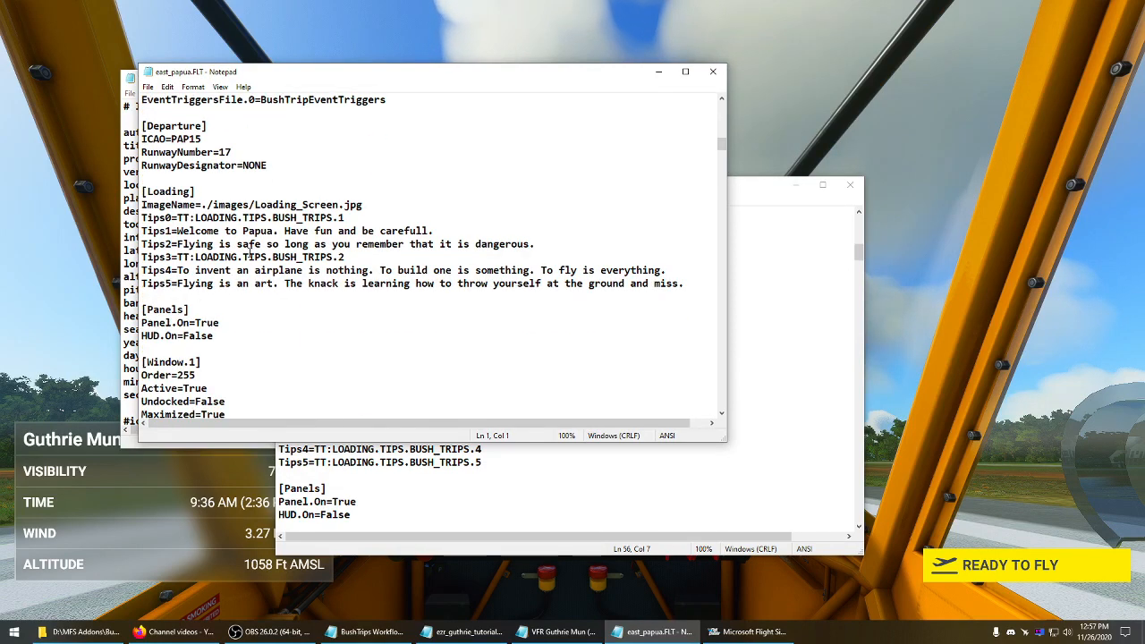
drag(226, 265, 687, 284)
click(669, 296)
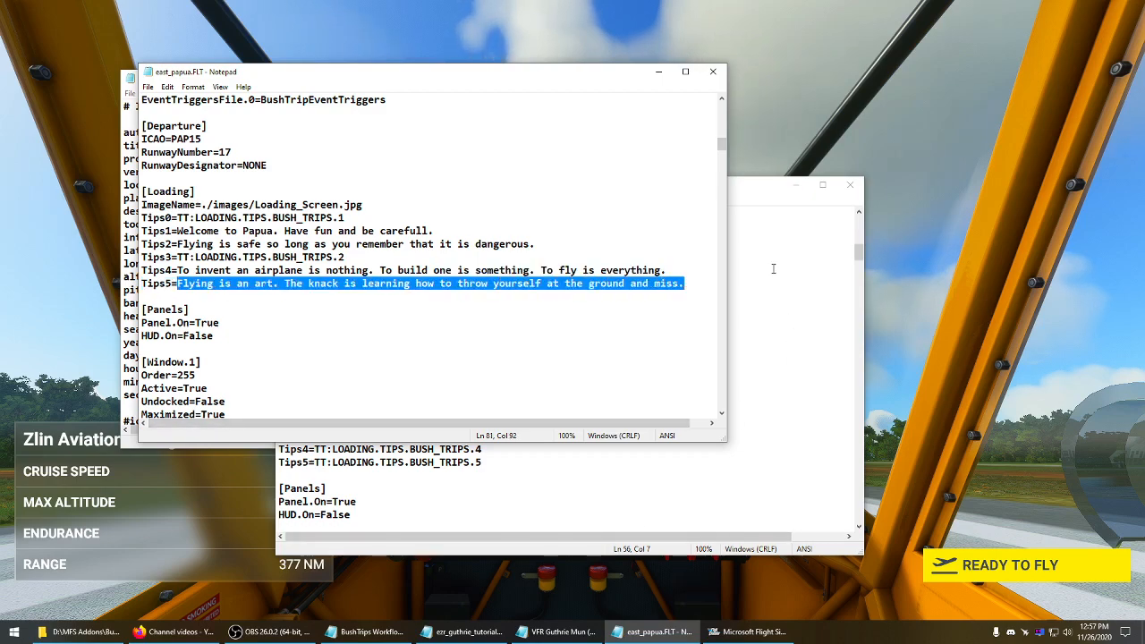
click(528, 329)
Close east_papua.FLT, the folder window and both Guthrie files, and begin the flight from the ready-to-fly screen
click(712, 73)
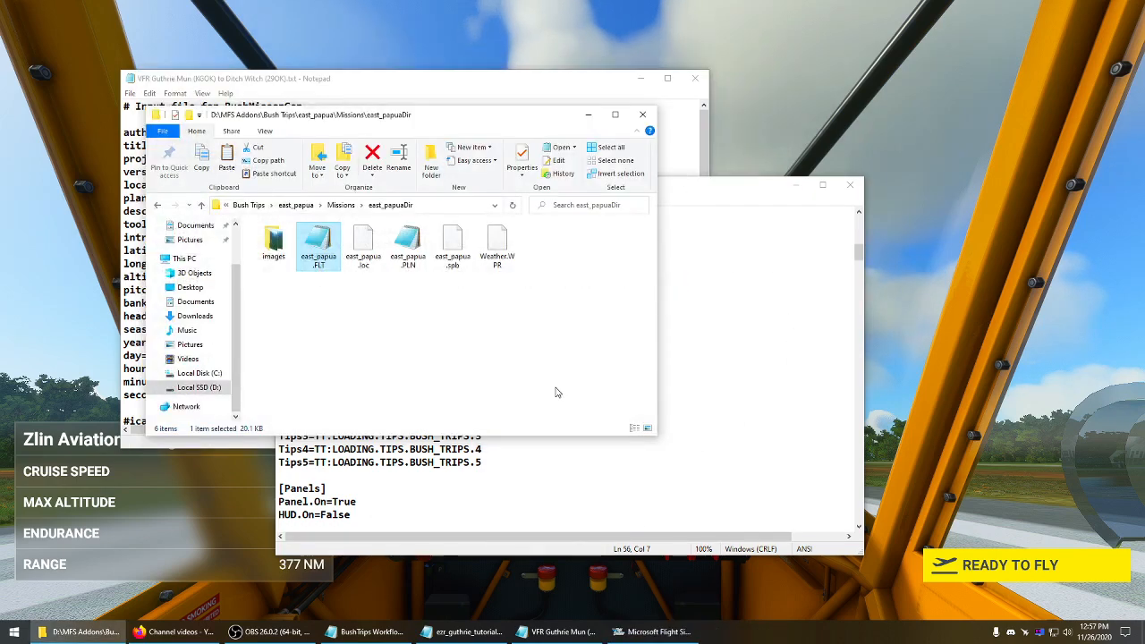
click(643, 115)
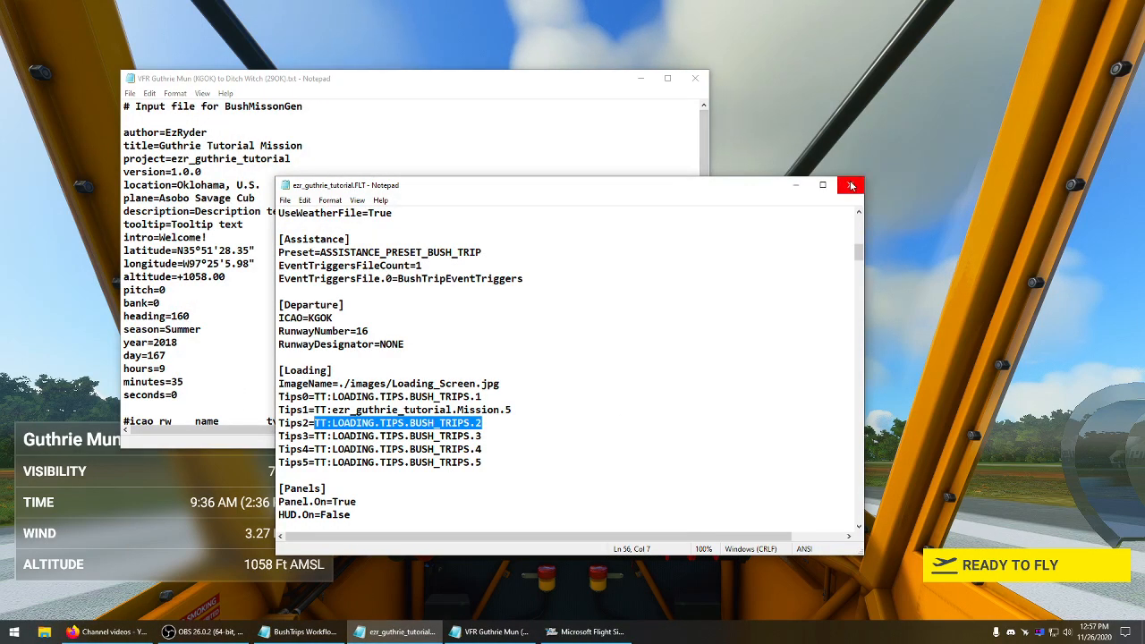
click(850, 184)
click(695, 78)
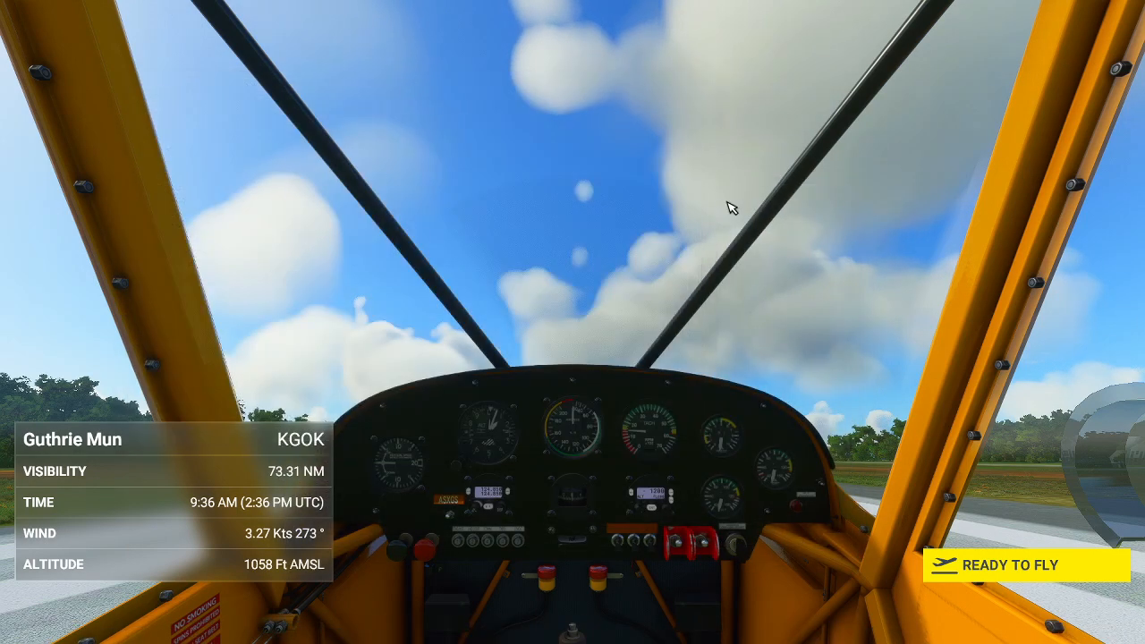
click(1002, 565)
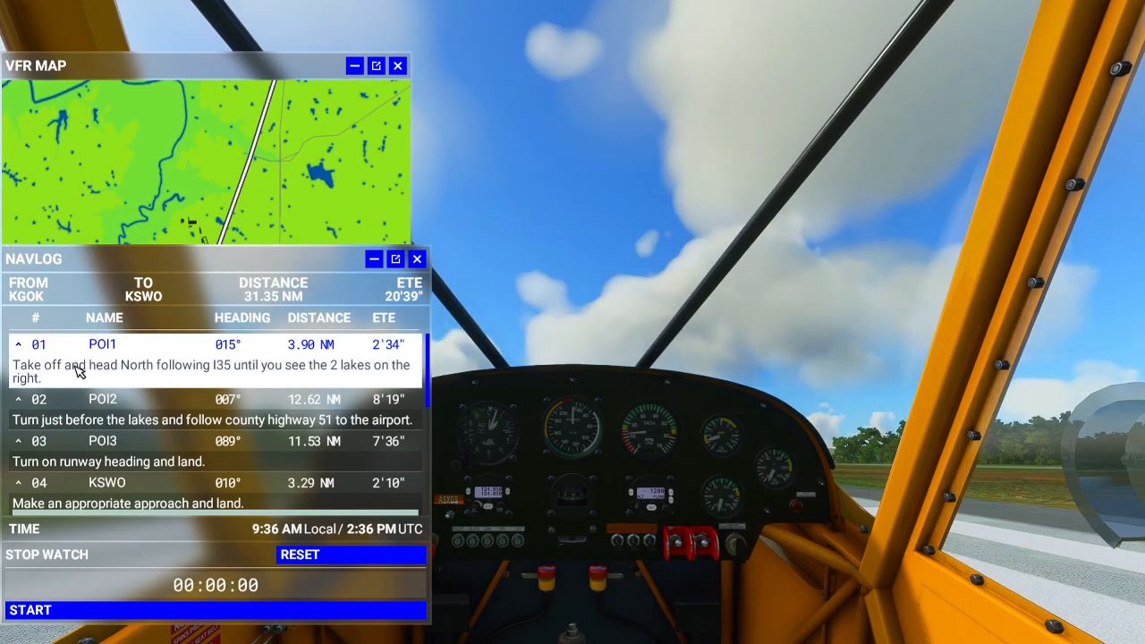
Move the NAVLOG window away from the screen edge and review its legs from POI1 to KSWO and the KSWO image
drag(285, 257, 357, 176)
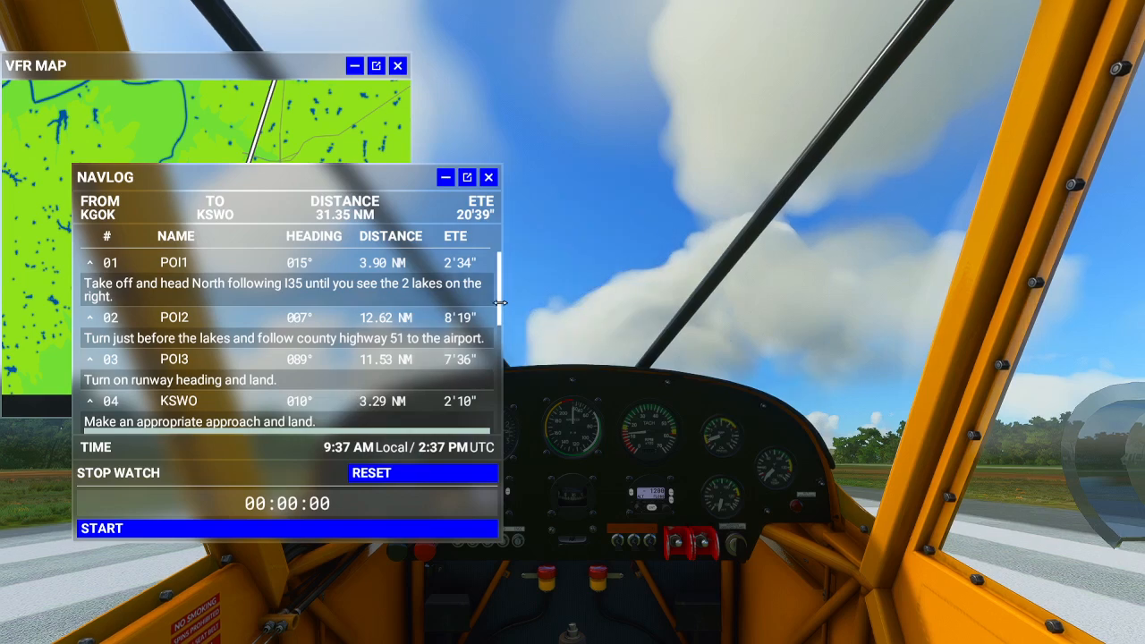
scroll(247, 320, down, 2)
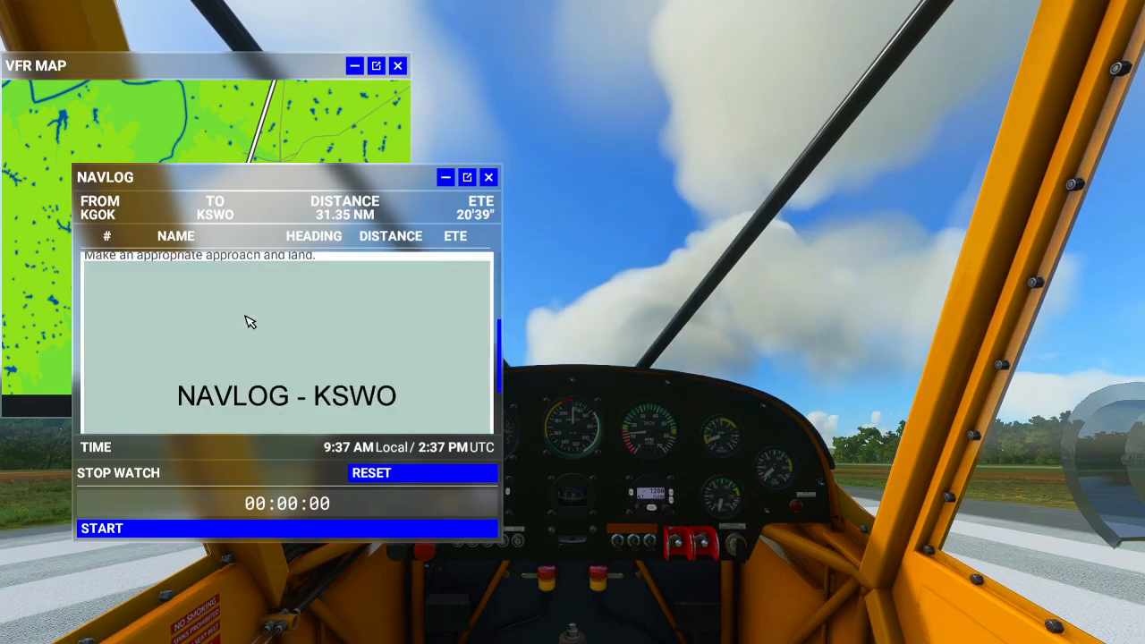
scroll(247, 319, up, 2)
scroll(248, 320, down, 4)
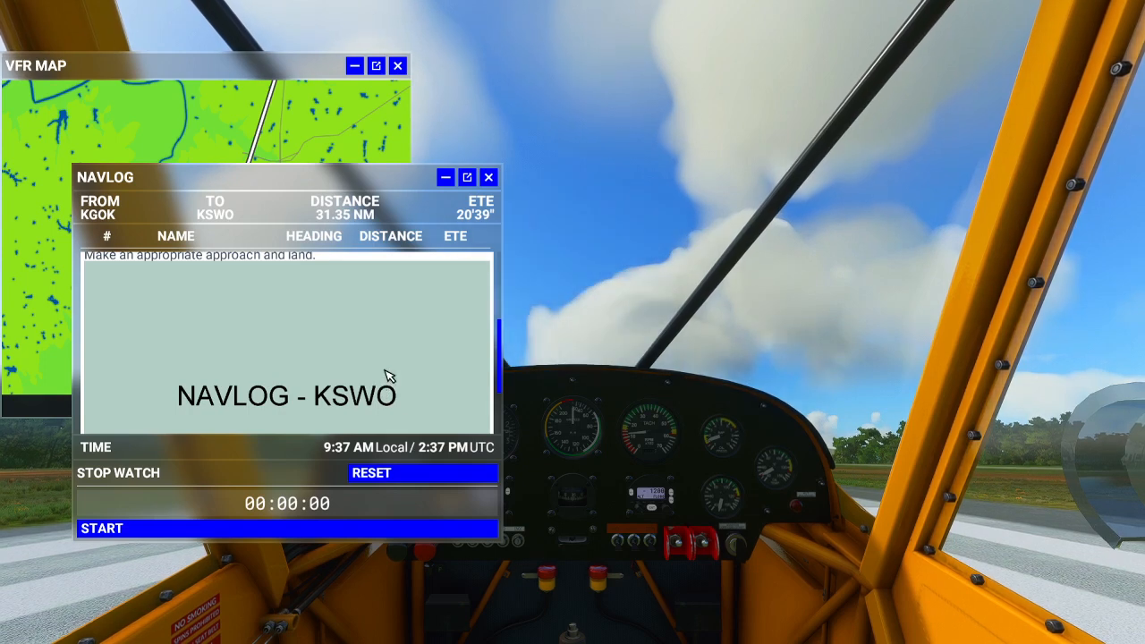
scroll(388, 375, up, 4)
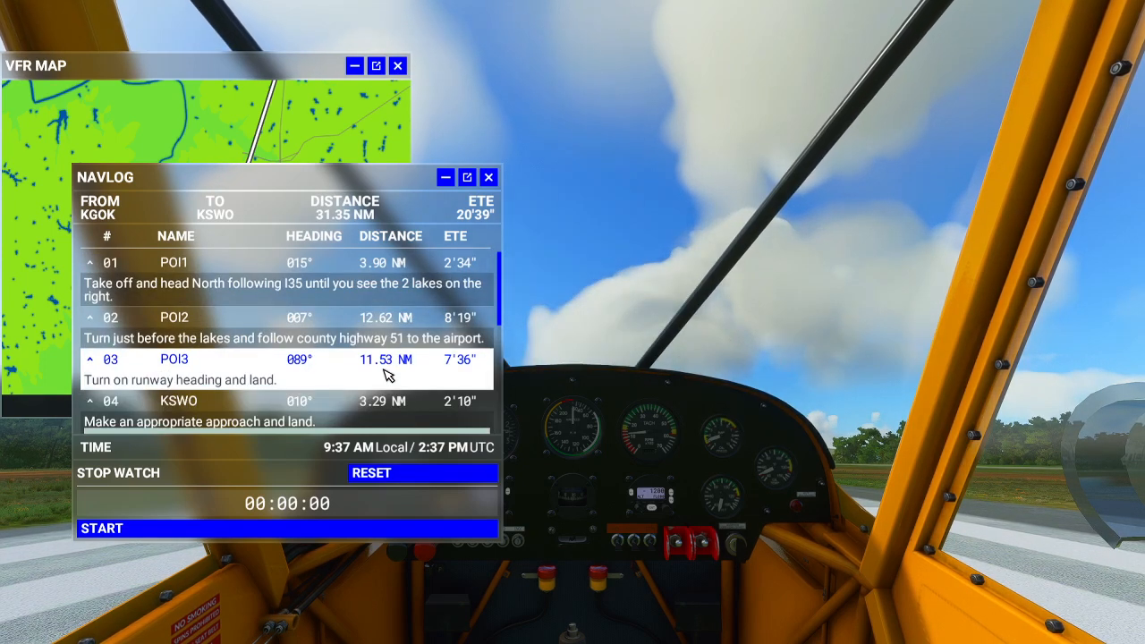
scroll(385, 376, down, 4)
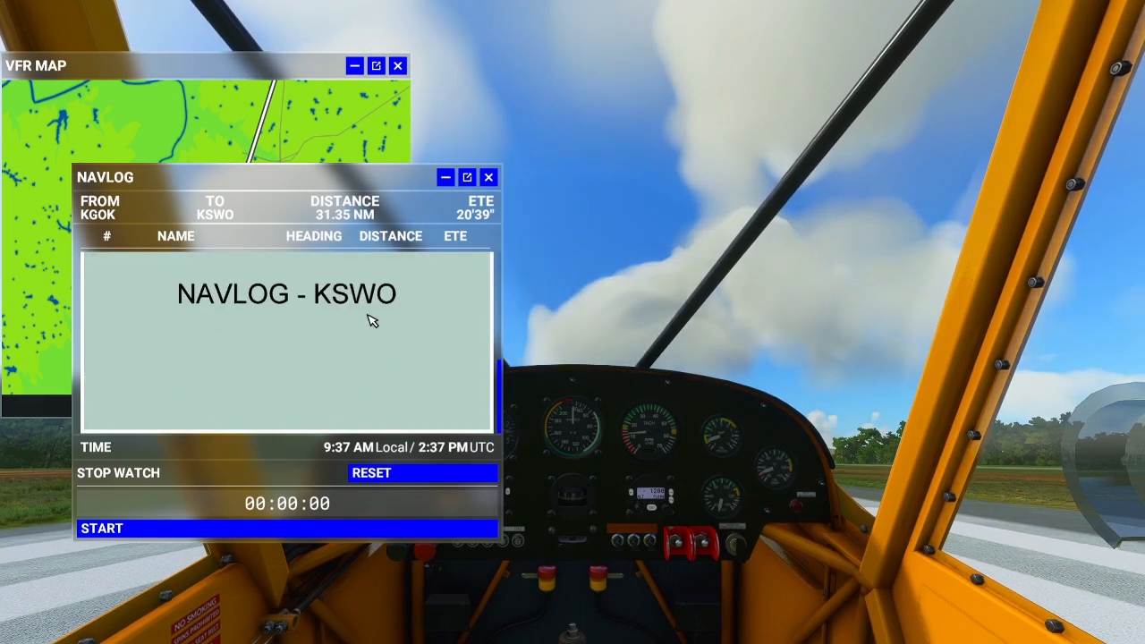
scroll(372, 321, up, 4)
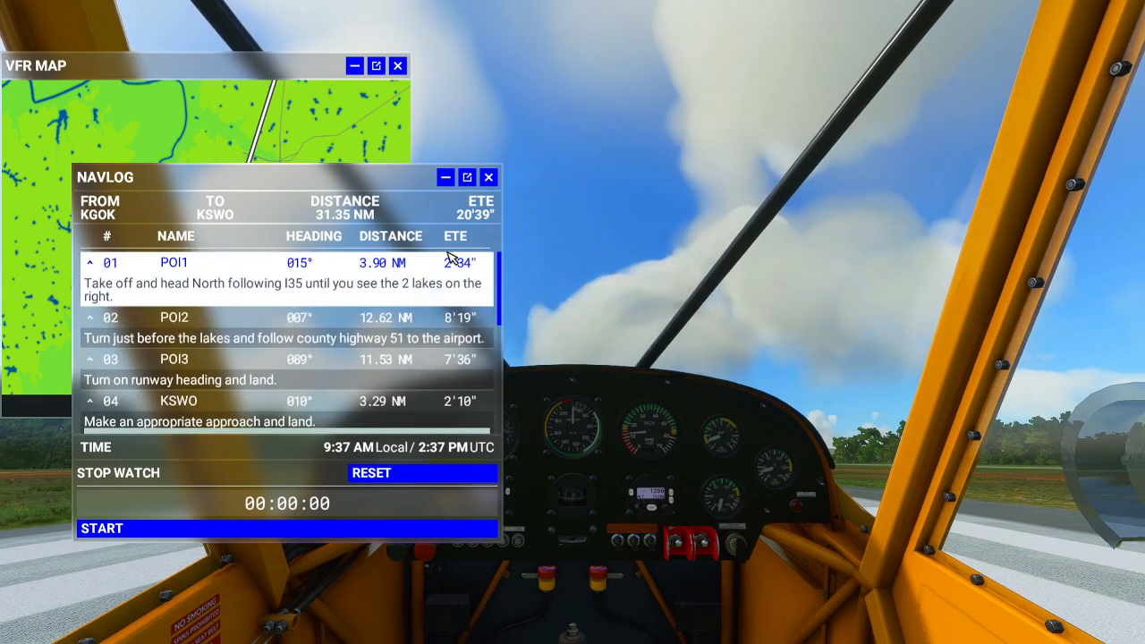
Close the NAVLOG and VFR Map windows and pause the flight
click(490, 178)
click(398, 65)
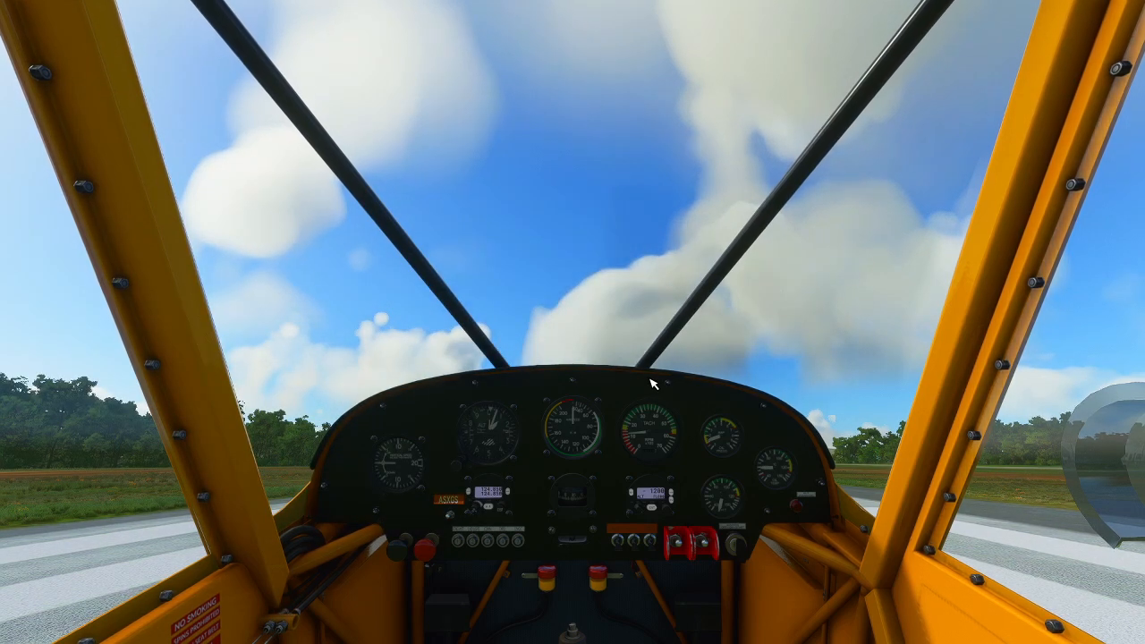
key(Escape)
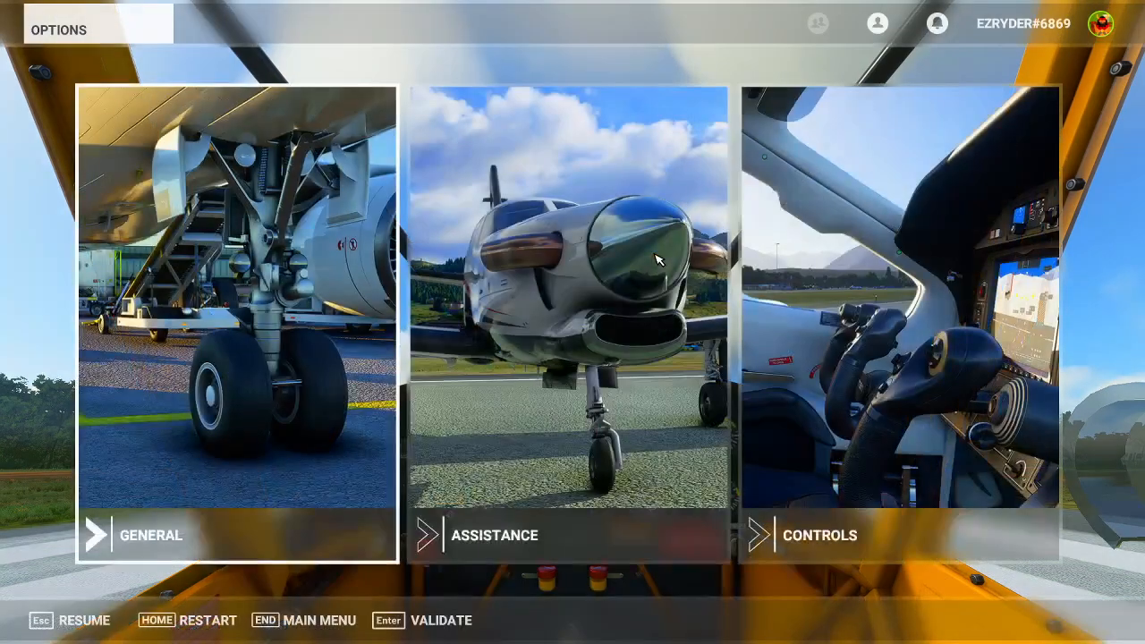
Leave the paused flight for the main menu and quit Flight Simulator to the desktop
click(322, 626)
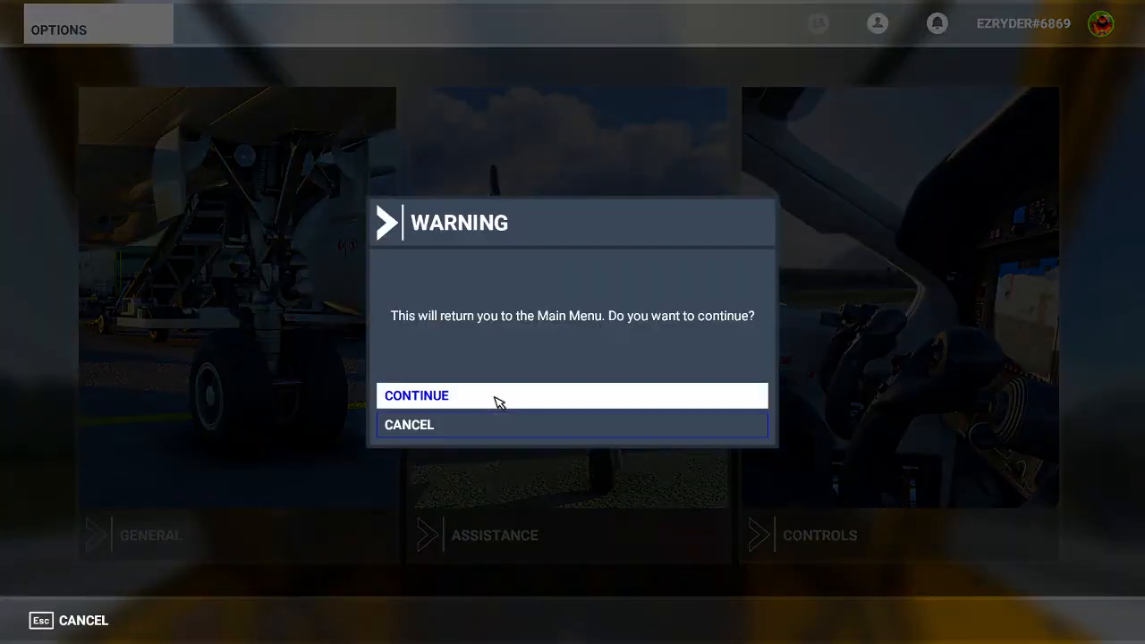
click(385, 401)
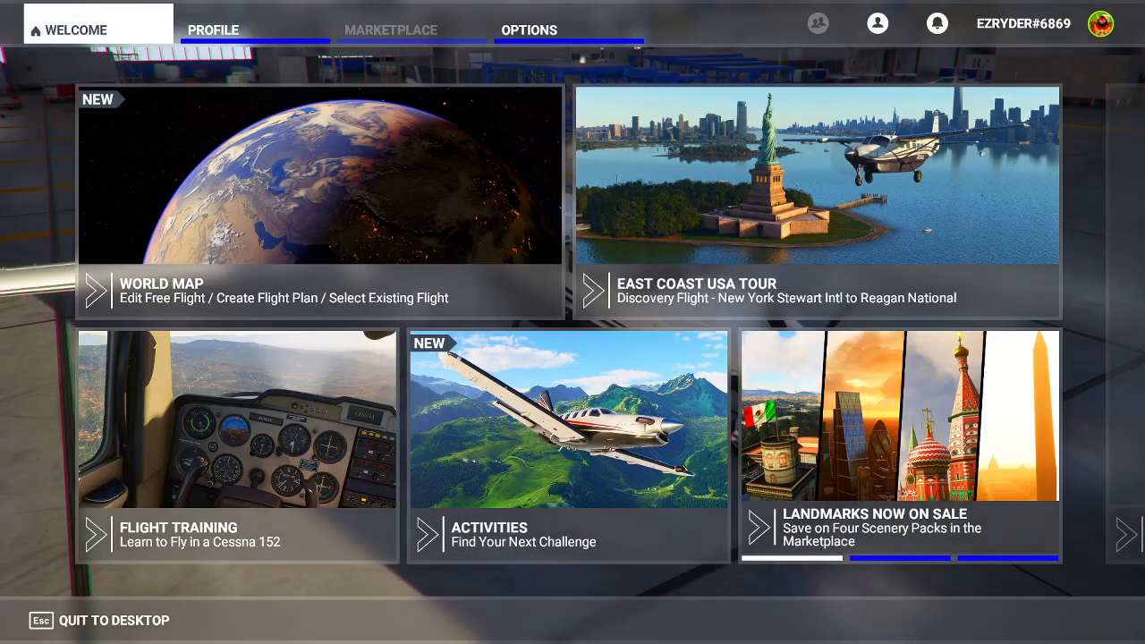
click(135, 626)
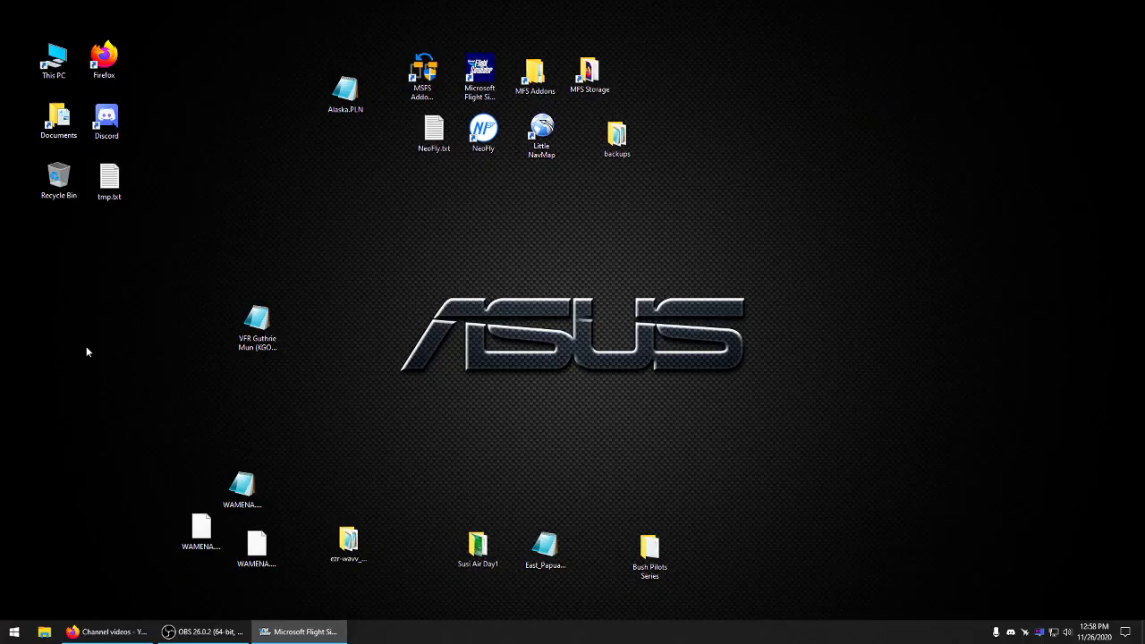
Open the input file VFR Guthrie Mun (KGOK) to Ditch Witch (29OK).txt from the BushMissionGen folder in Documents
double_click(255, 327)
double_click(59, 119)
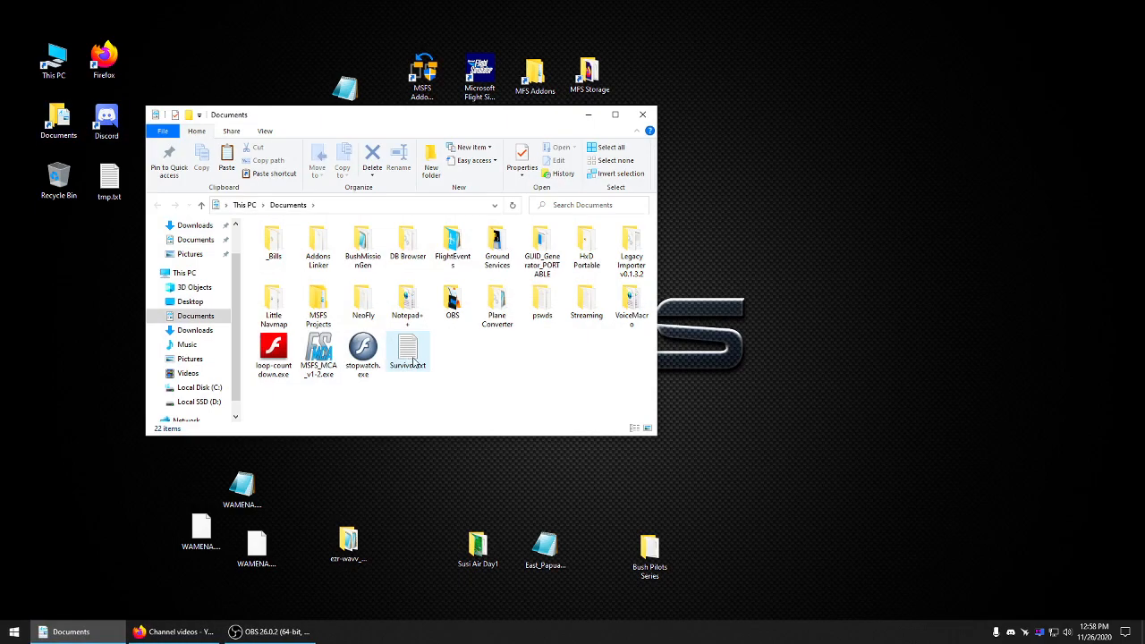
double_click(319, 302)
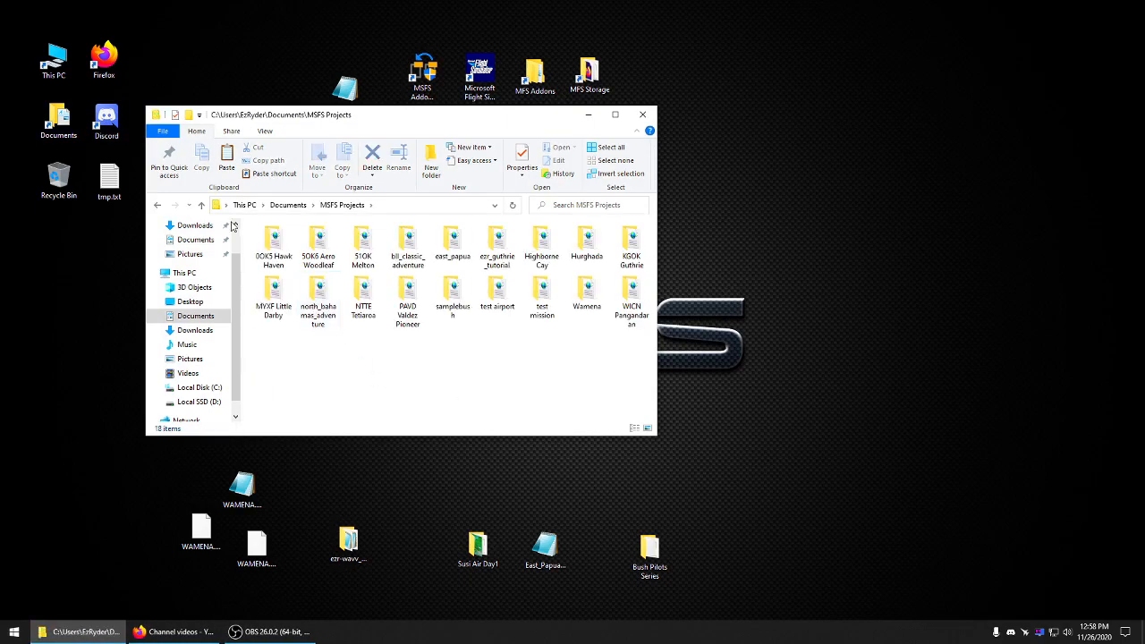
click(201, 206)
double_click(362, 246)
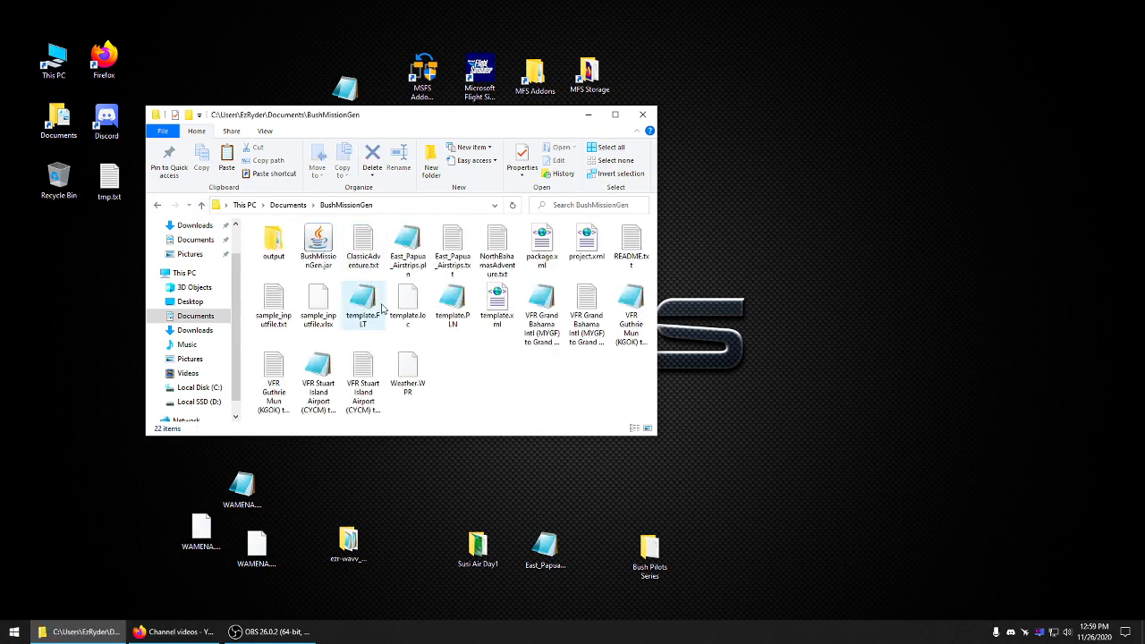
double_click(273, 384)
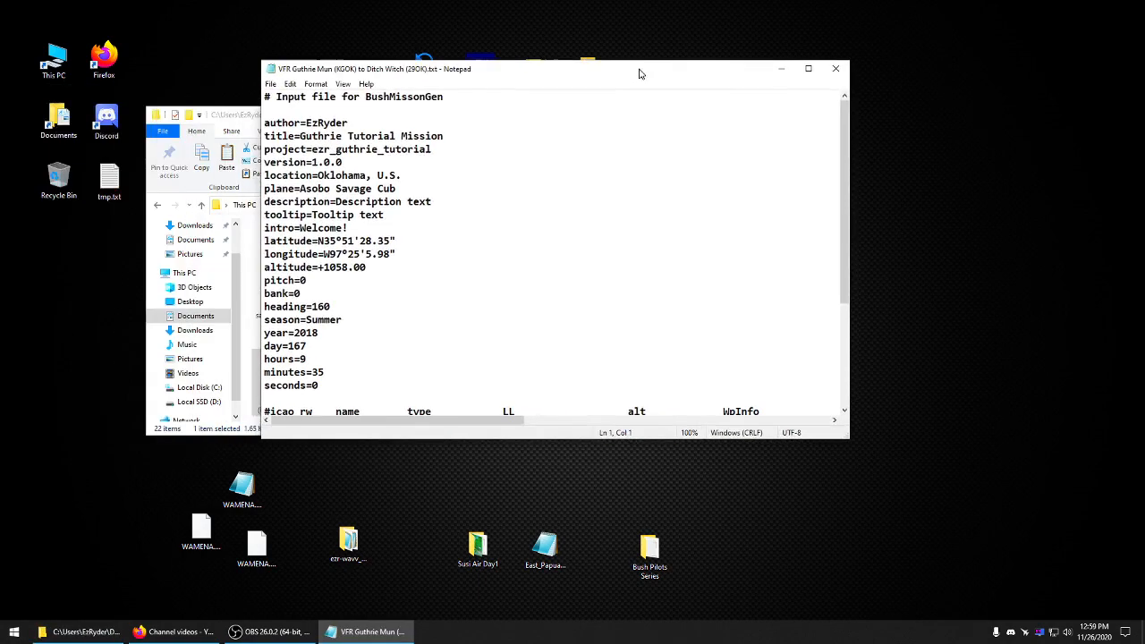
Insert a blank line above the #Leg 2 comment and another above the #Leg 1 comment
scroll(640, 161, down, 4)
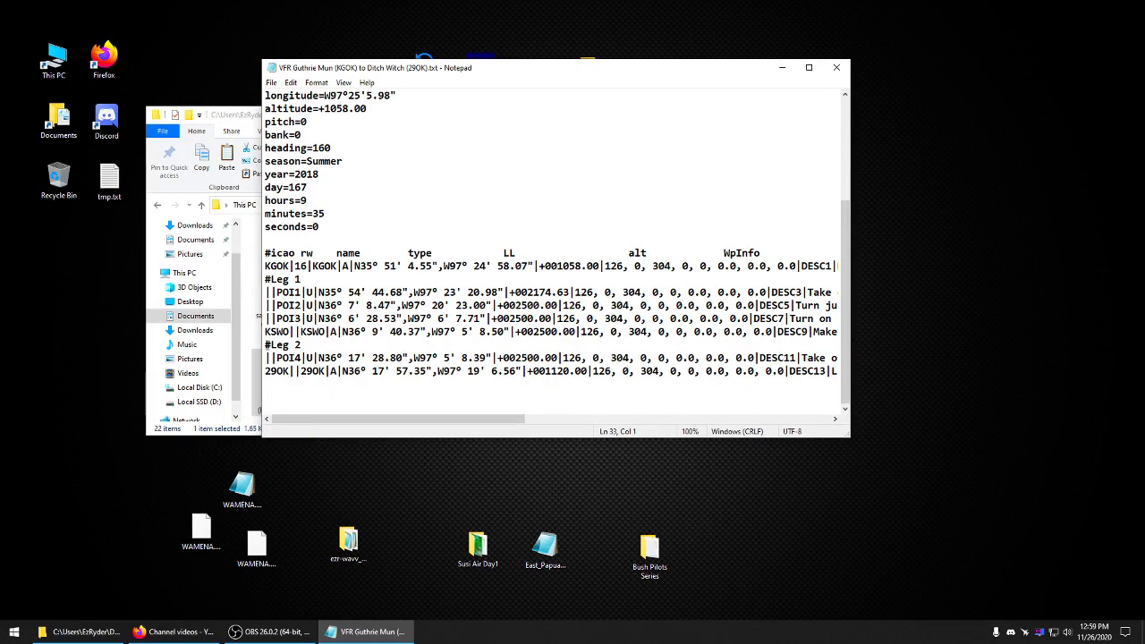
key(Return)
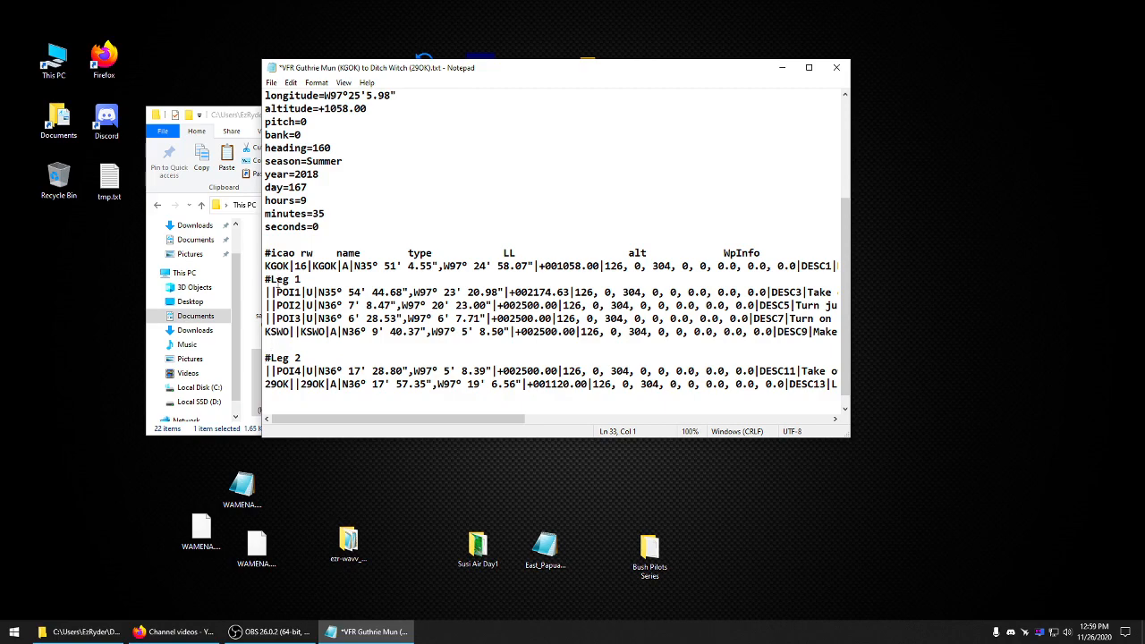
click(265, 277)
key(Return)
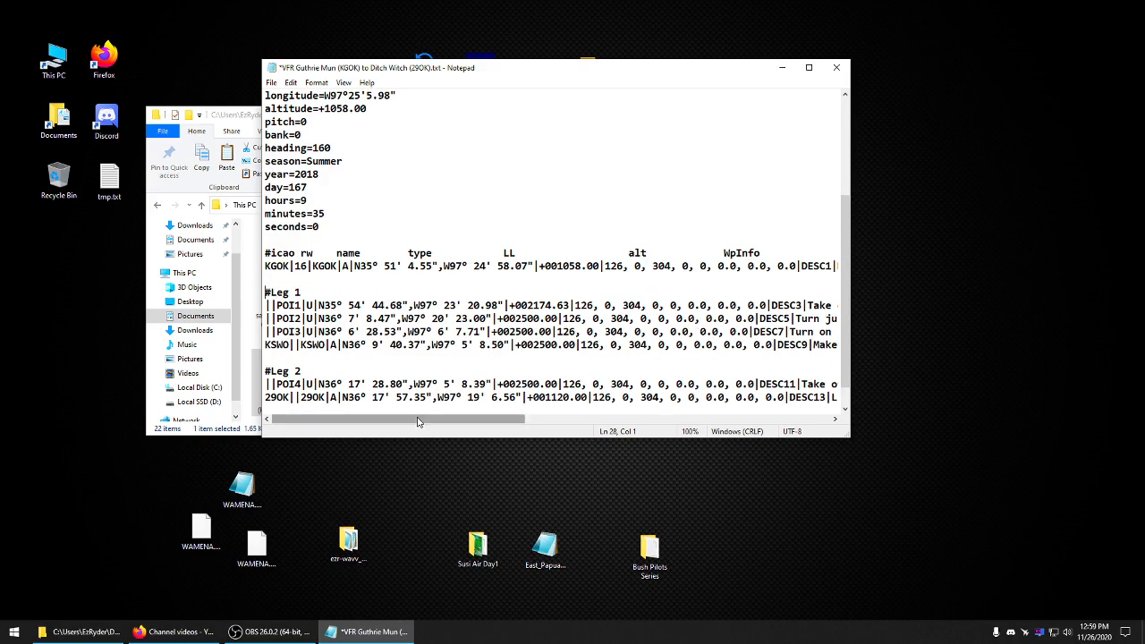
Add "east" before "to the airport" in the POI2 leg text, then close the input file and save its changes
drag(417, 419, 572, 430)
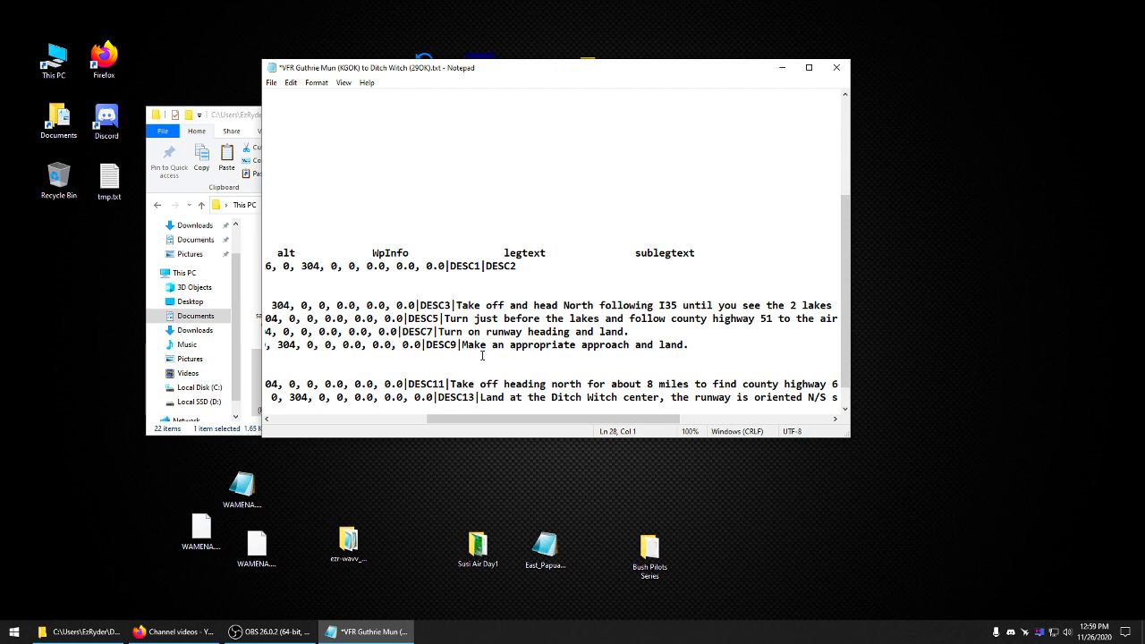
drag(563, 424, 602, 426)
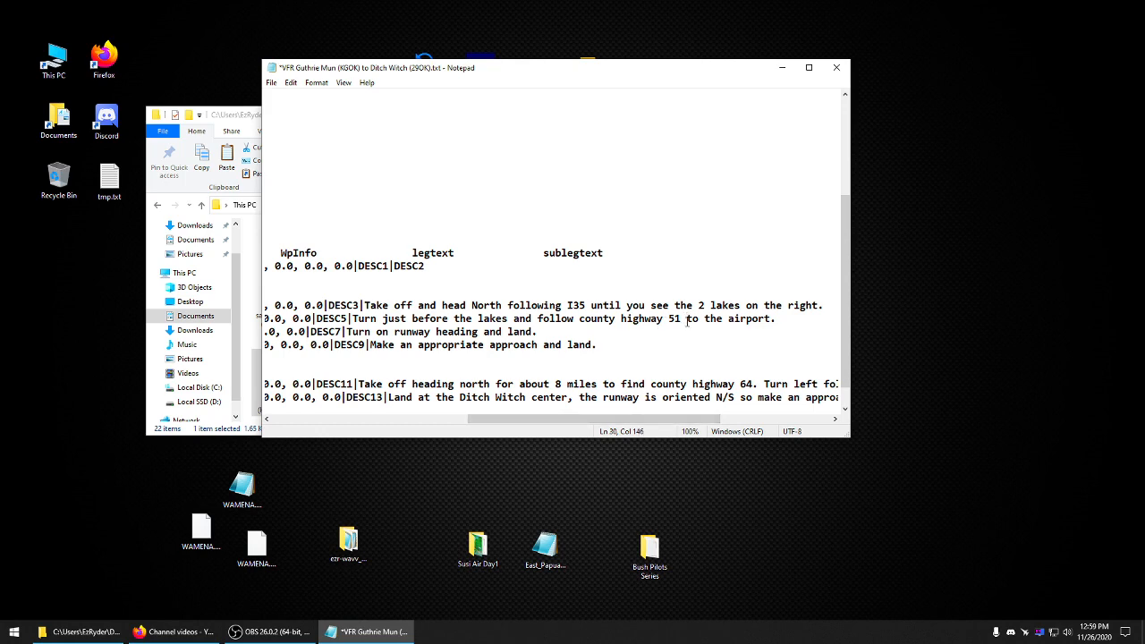
text(east)
click(837, 67)
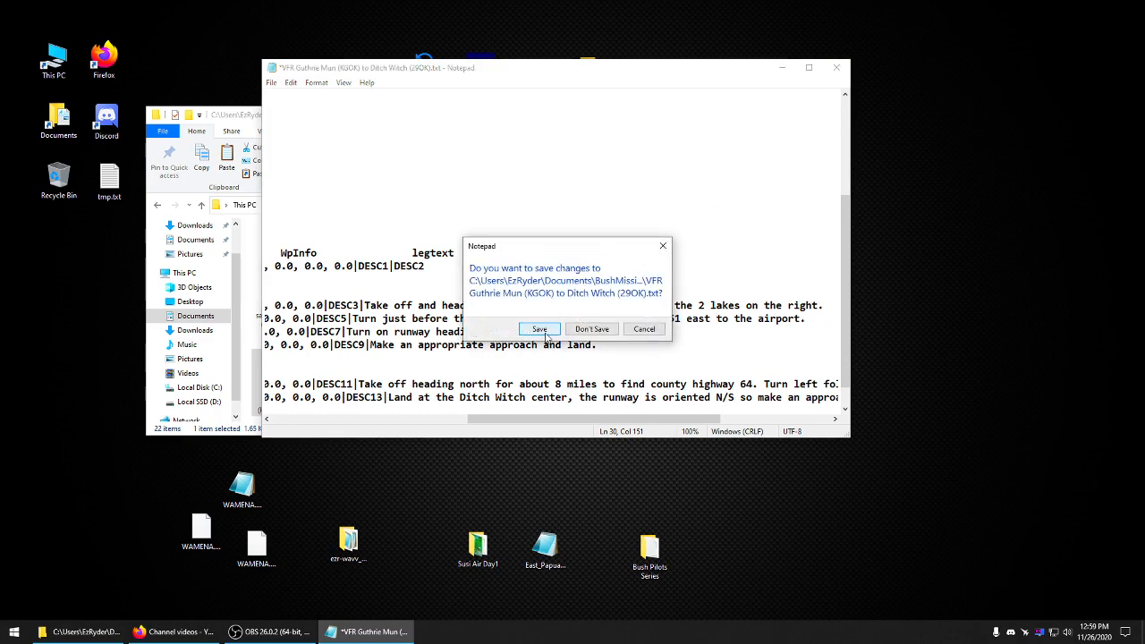
click(539, 329)
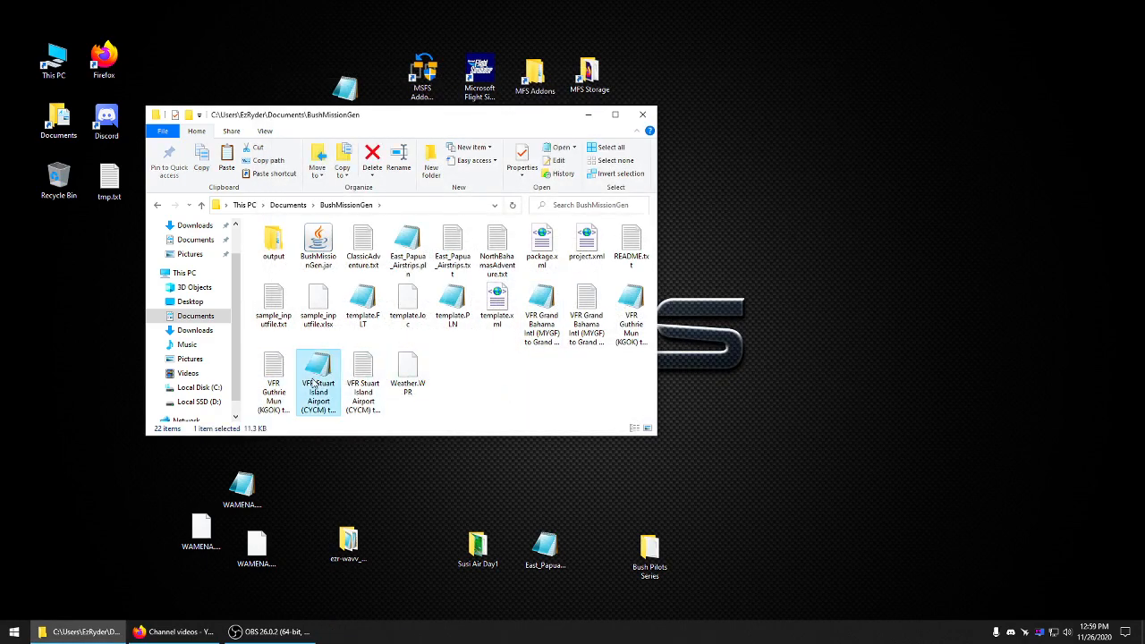
Copy the Guthrie input text file from the BushMissionGen folder and paste it onto the desktop
click(275, 366)
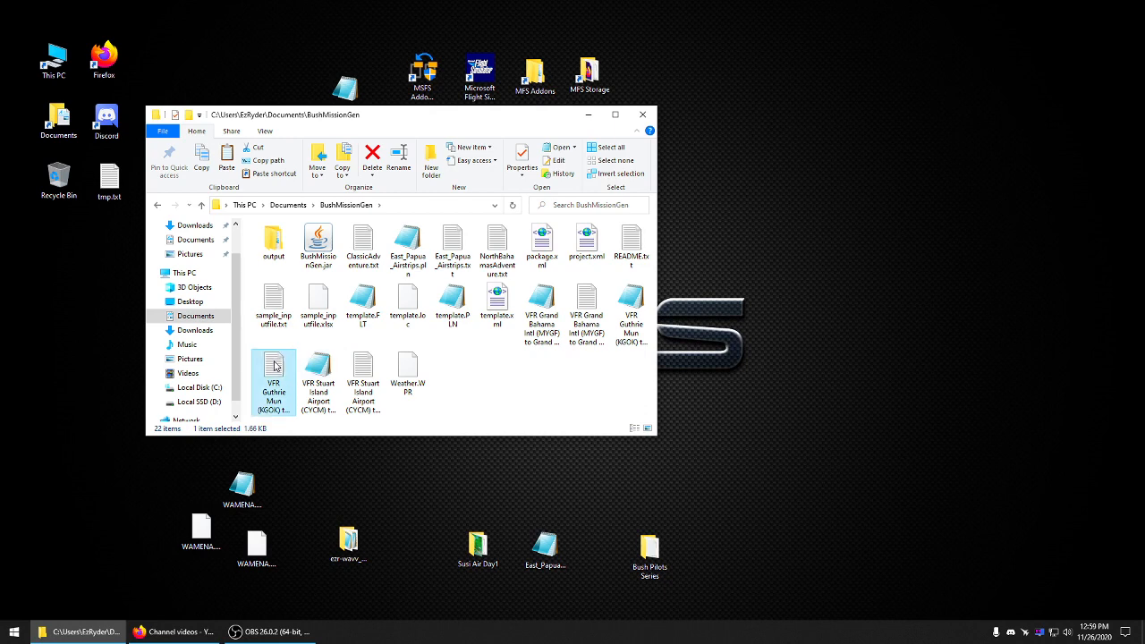
right_click(275, 365)
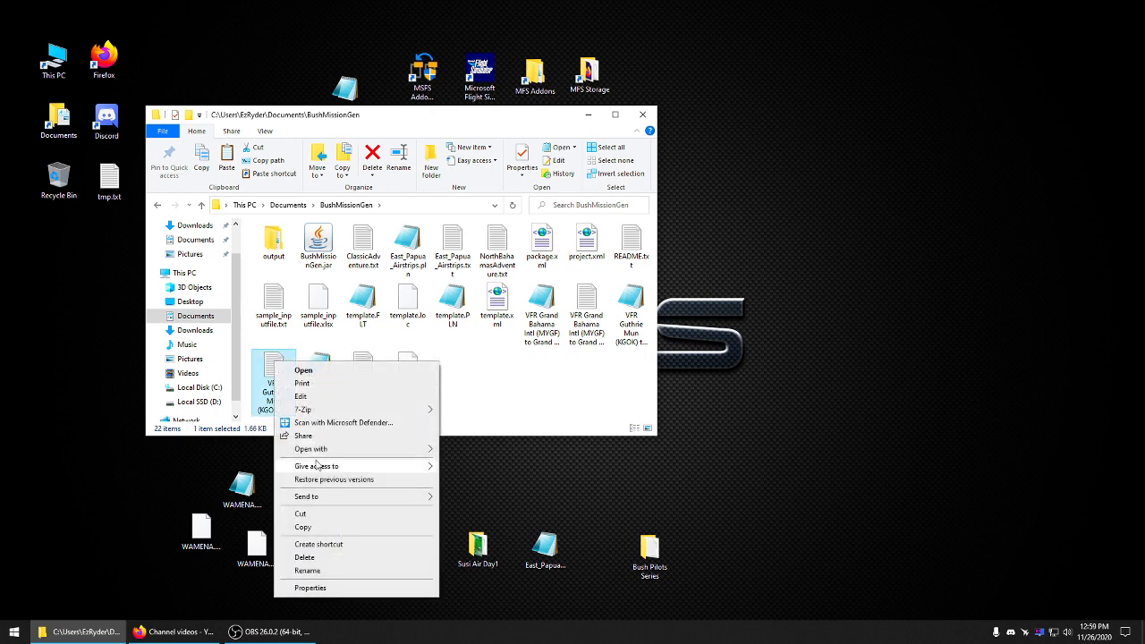
click(305, 527)
click(807, 259)
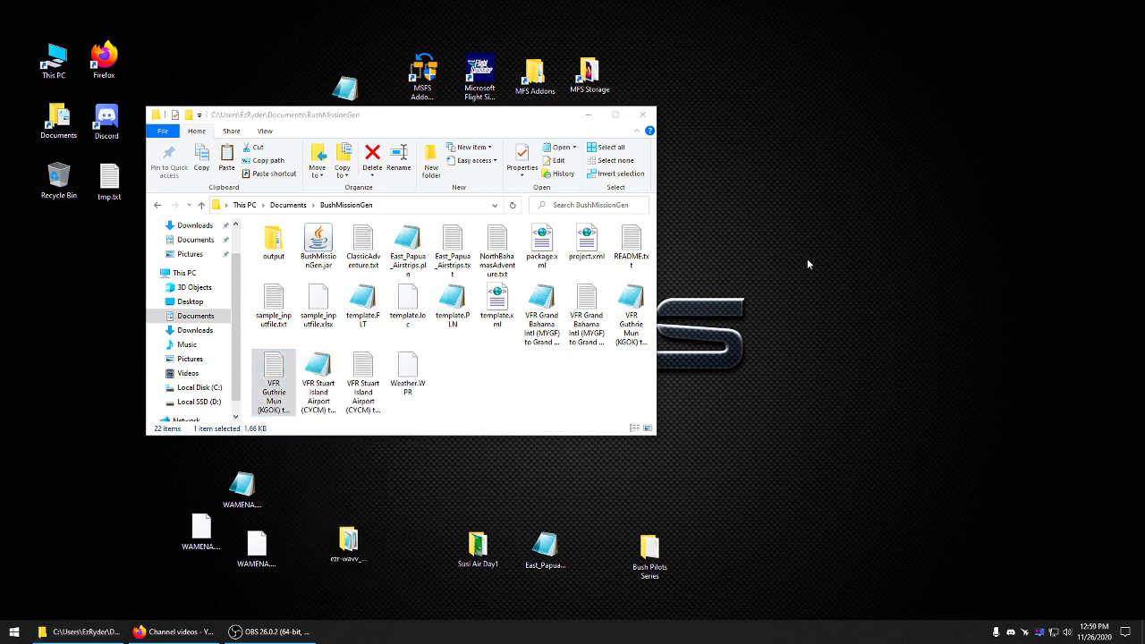
right_click(806, 259)
click(834, 310)
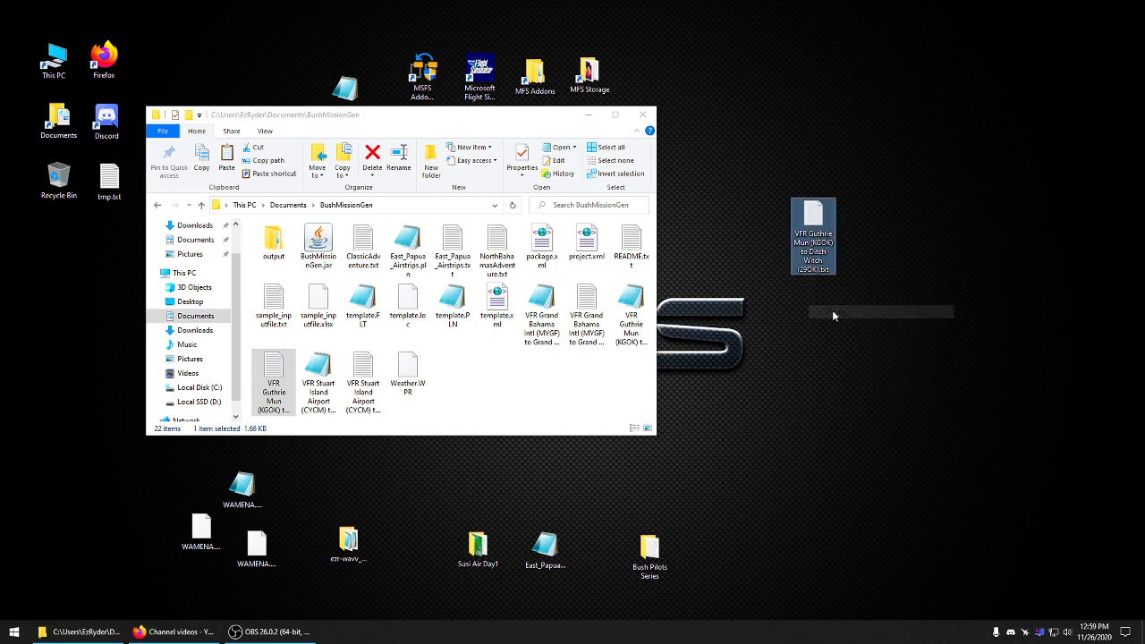
Reopen the Guthrie input file from the BushMissionGen folder and review its header fields, waypoint entries and leg texts
double_click(273, 374)
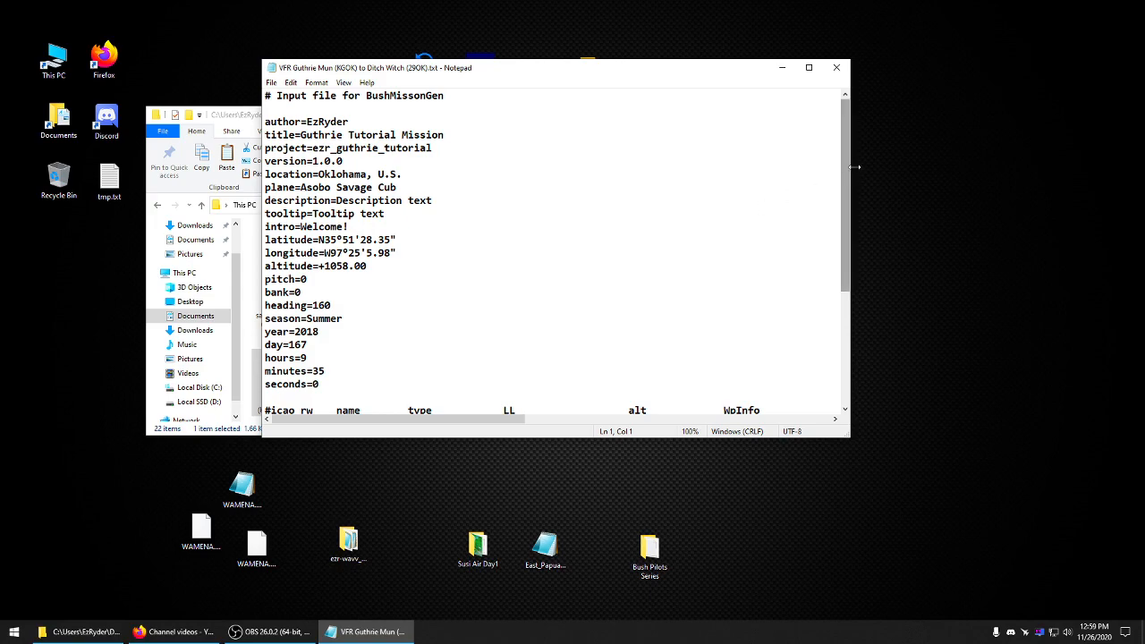
drag(845, 179, 845, 292)
drag(505, 422, 627, 421)
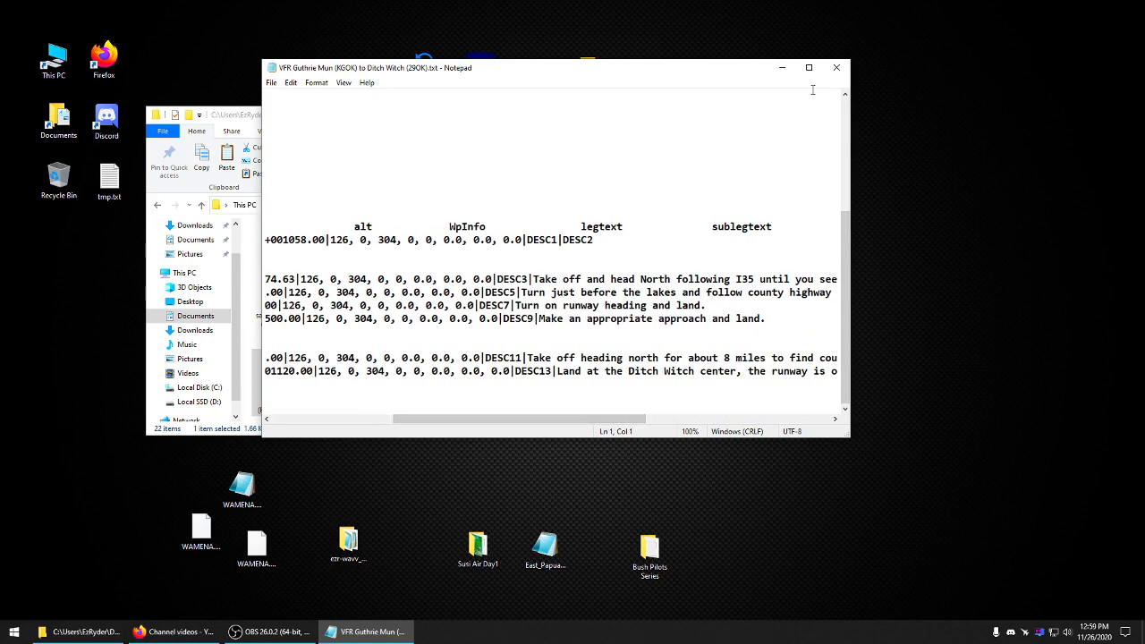
click(837, 68)
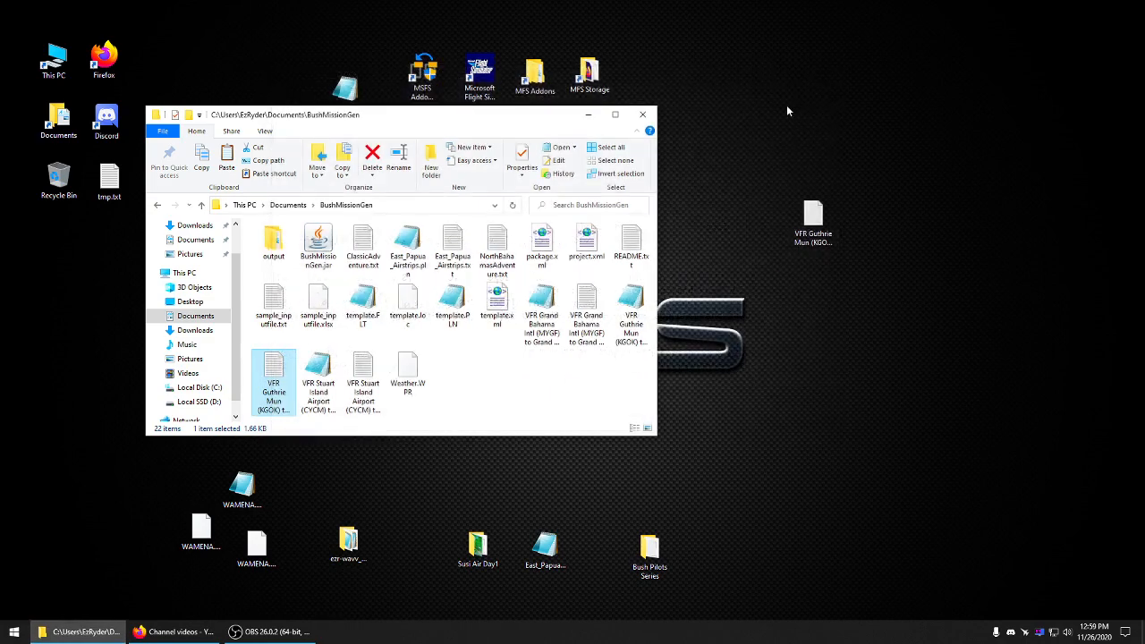
double_click(274, 355)
drag(390, 384, 265, 121)
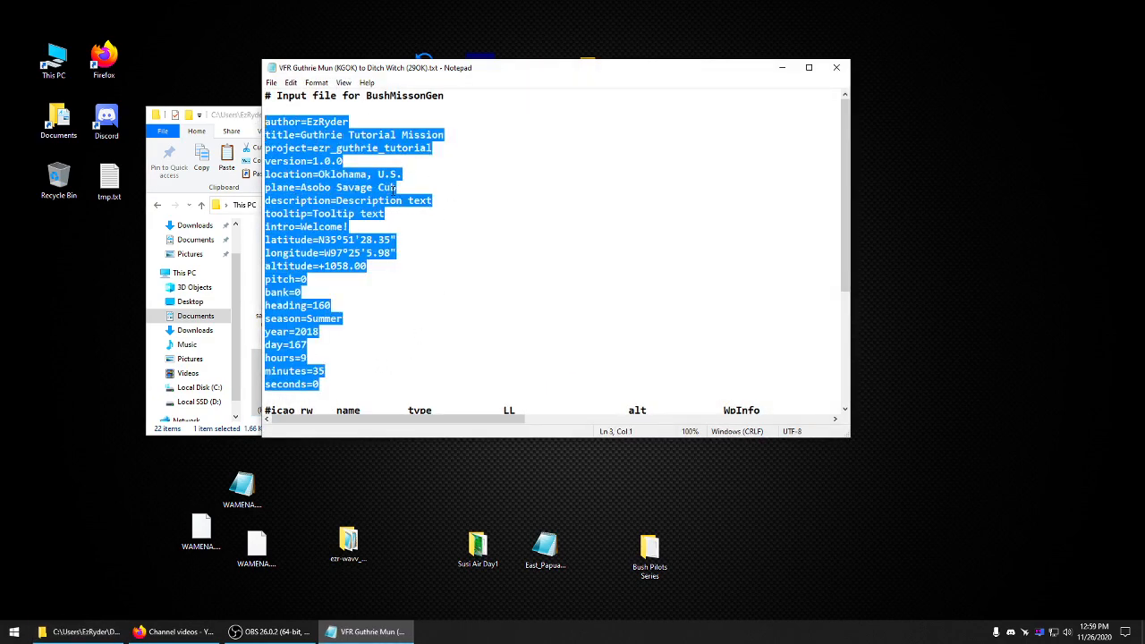
click(447, 158)
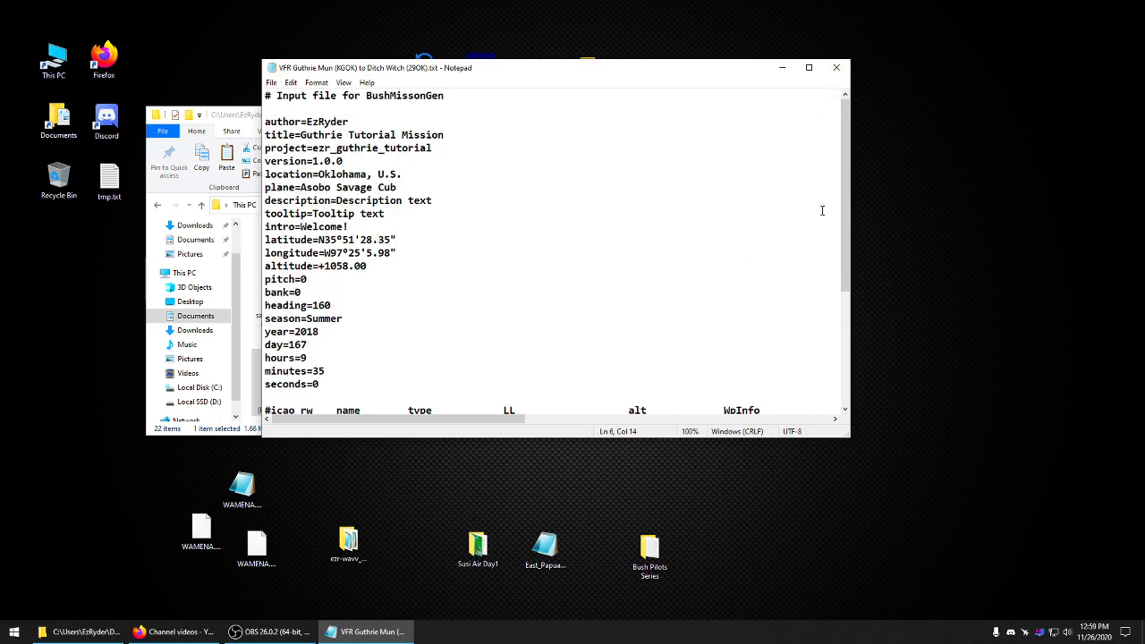
scroll(822, 210, down, 5)
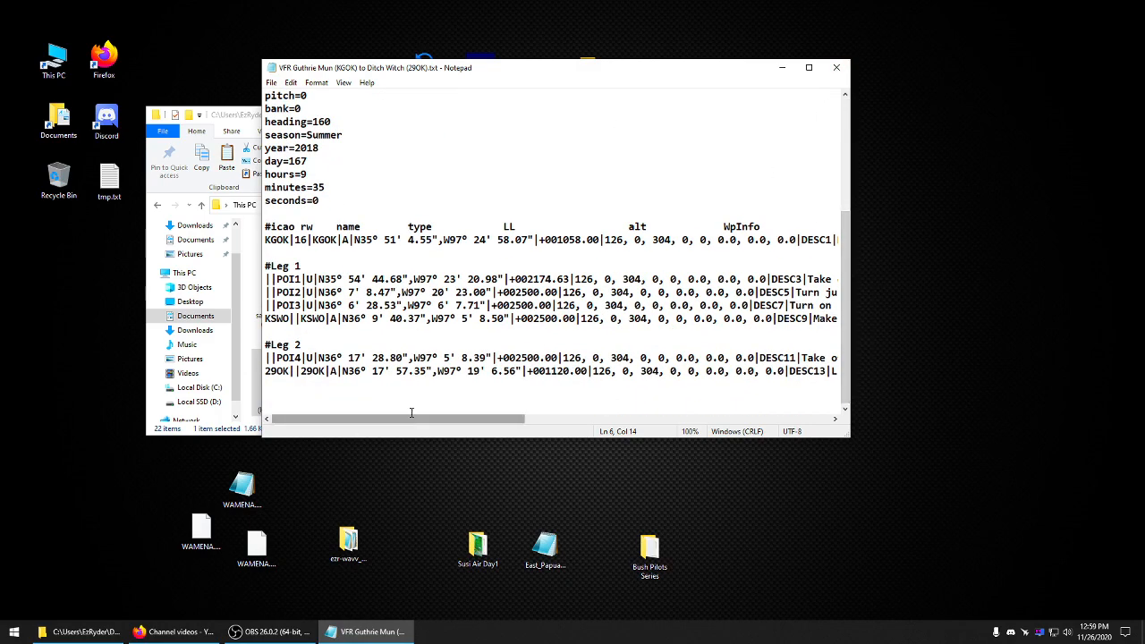
drag(410, 420, 586, 421)
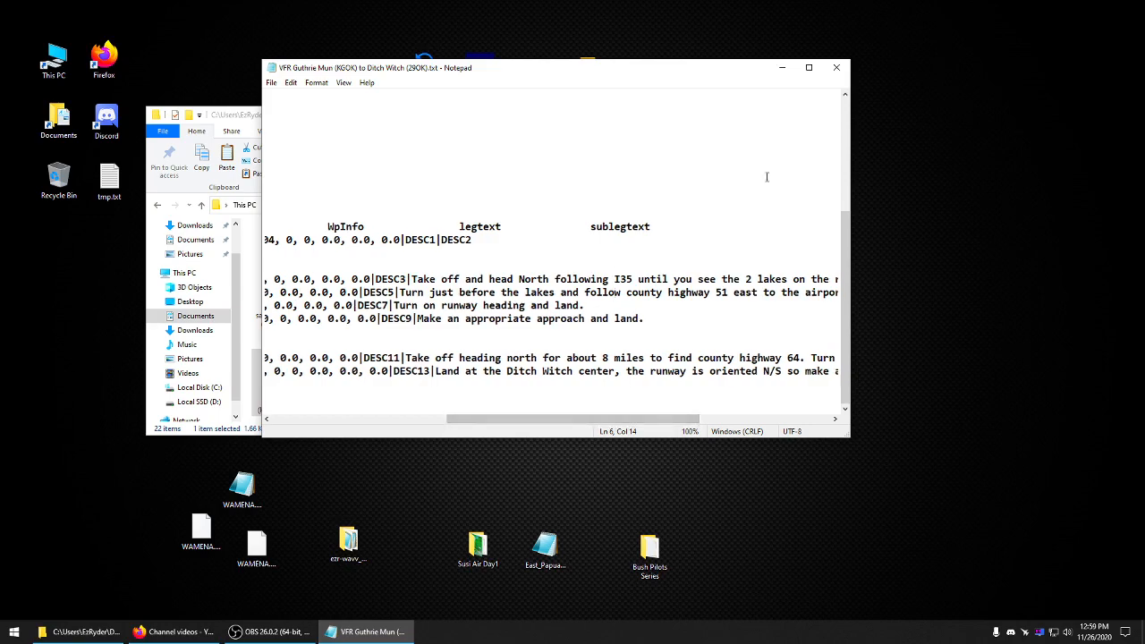
click(832, 71)
Close the BushMissionGen folder window and switch to OBS
click(813, 228)
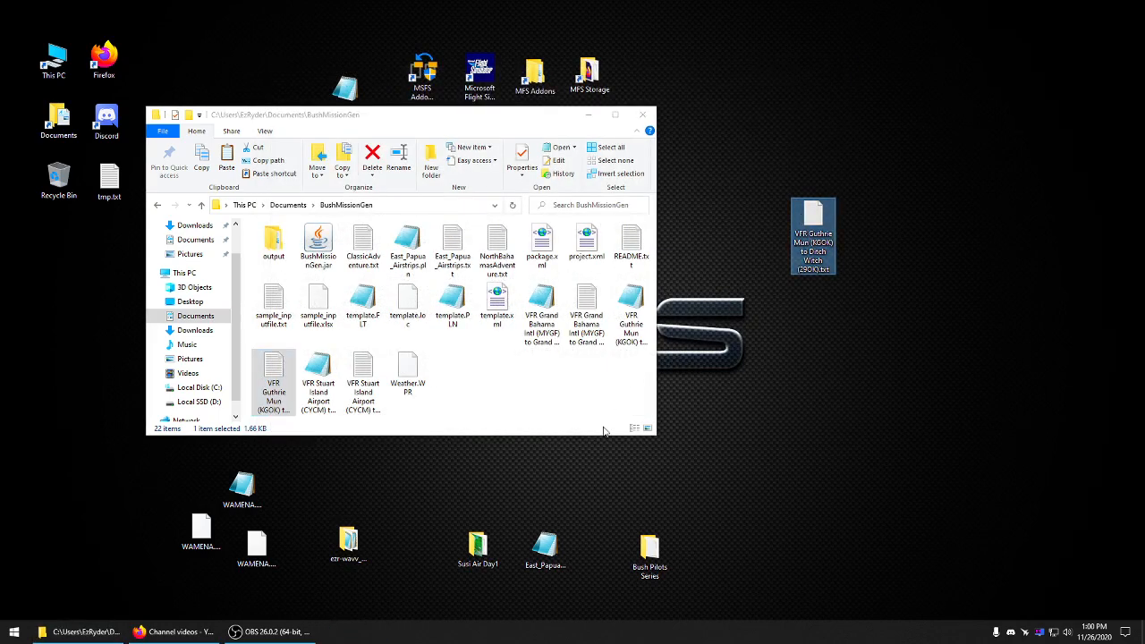
click(541, 317)
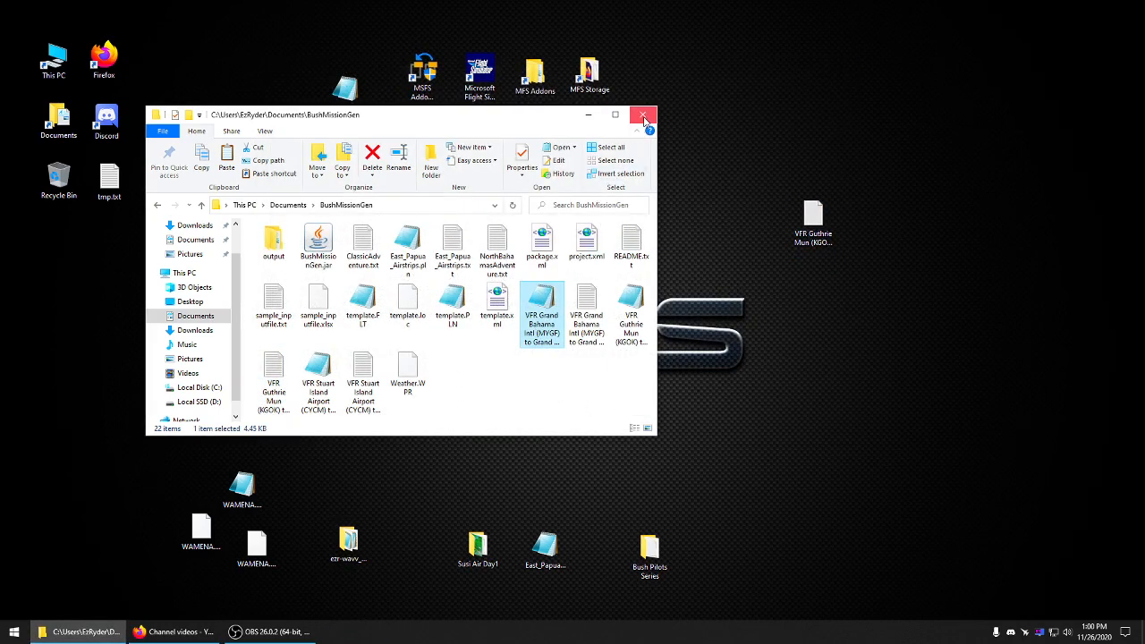
click(643, 114)
key(alt+Tab)
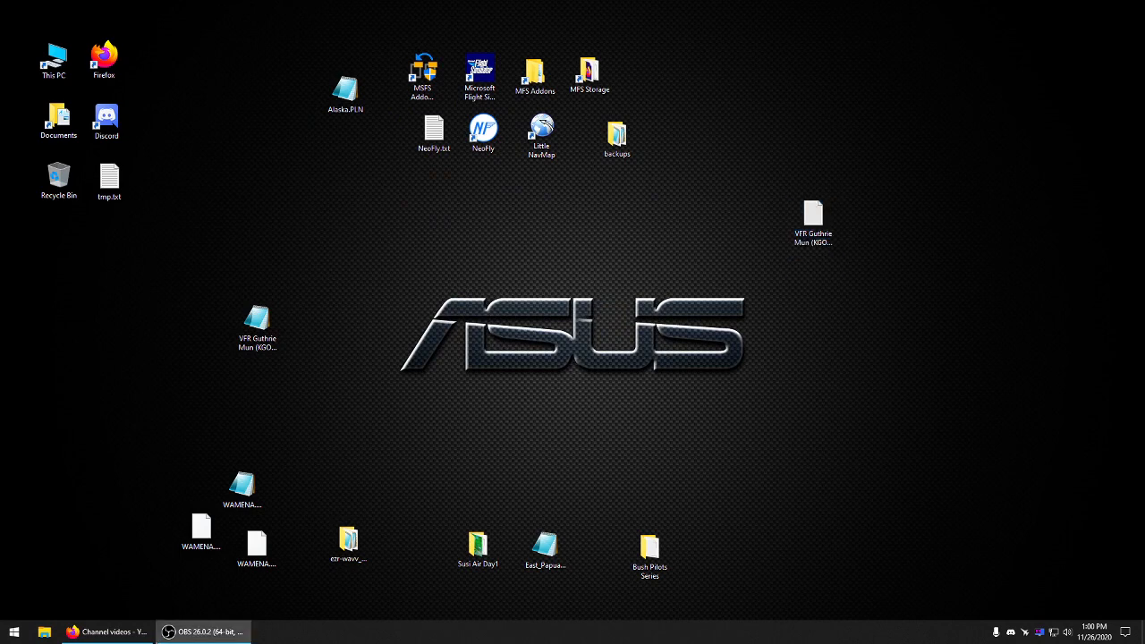